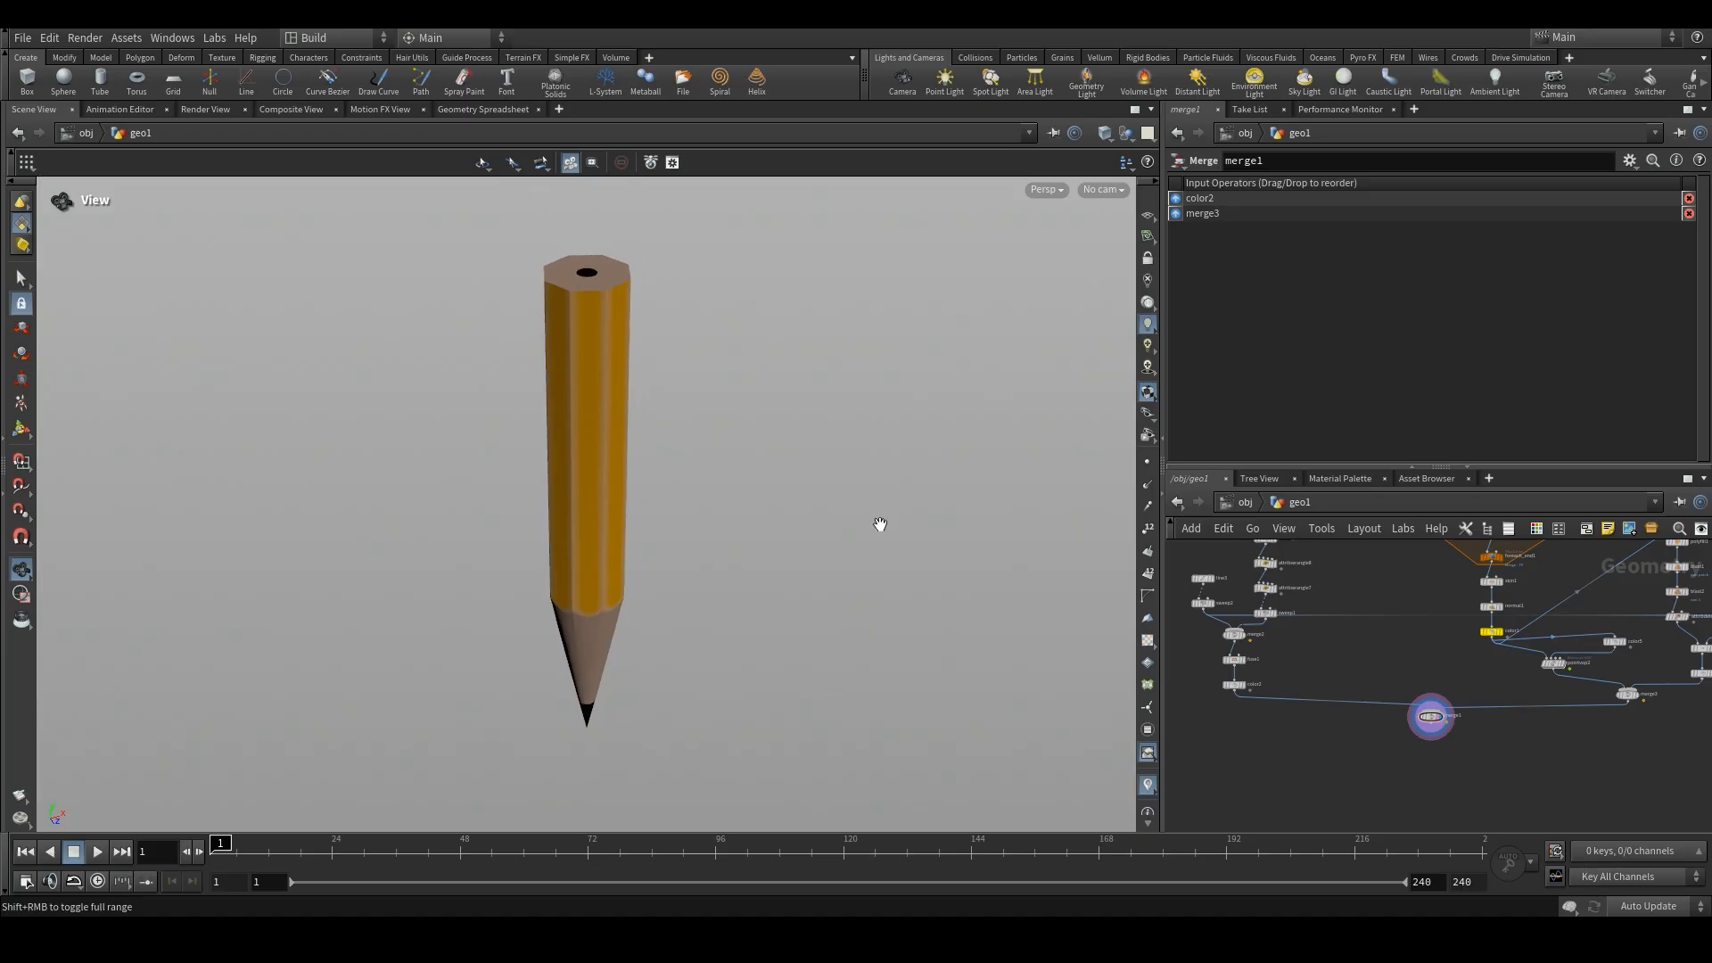
{"action": "left_click_drag", "start_coordinate": [951, 657], "coordinate": [936, 593]}
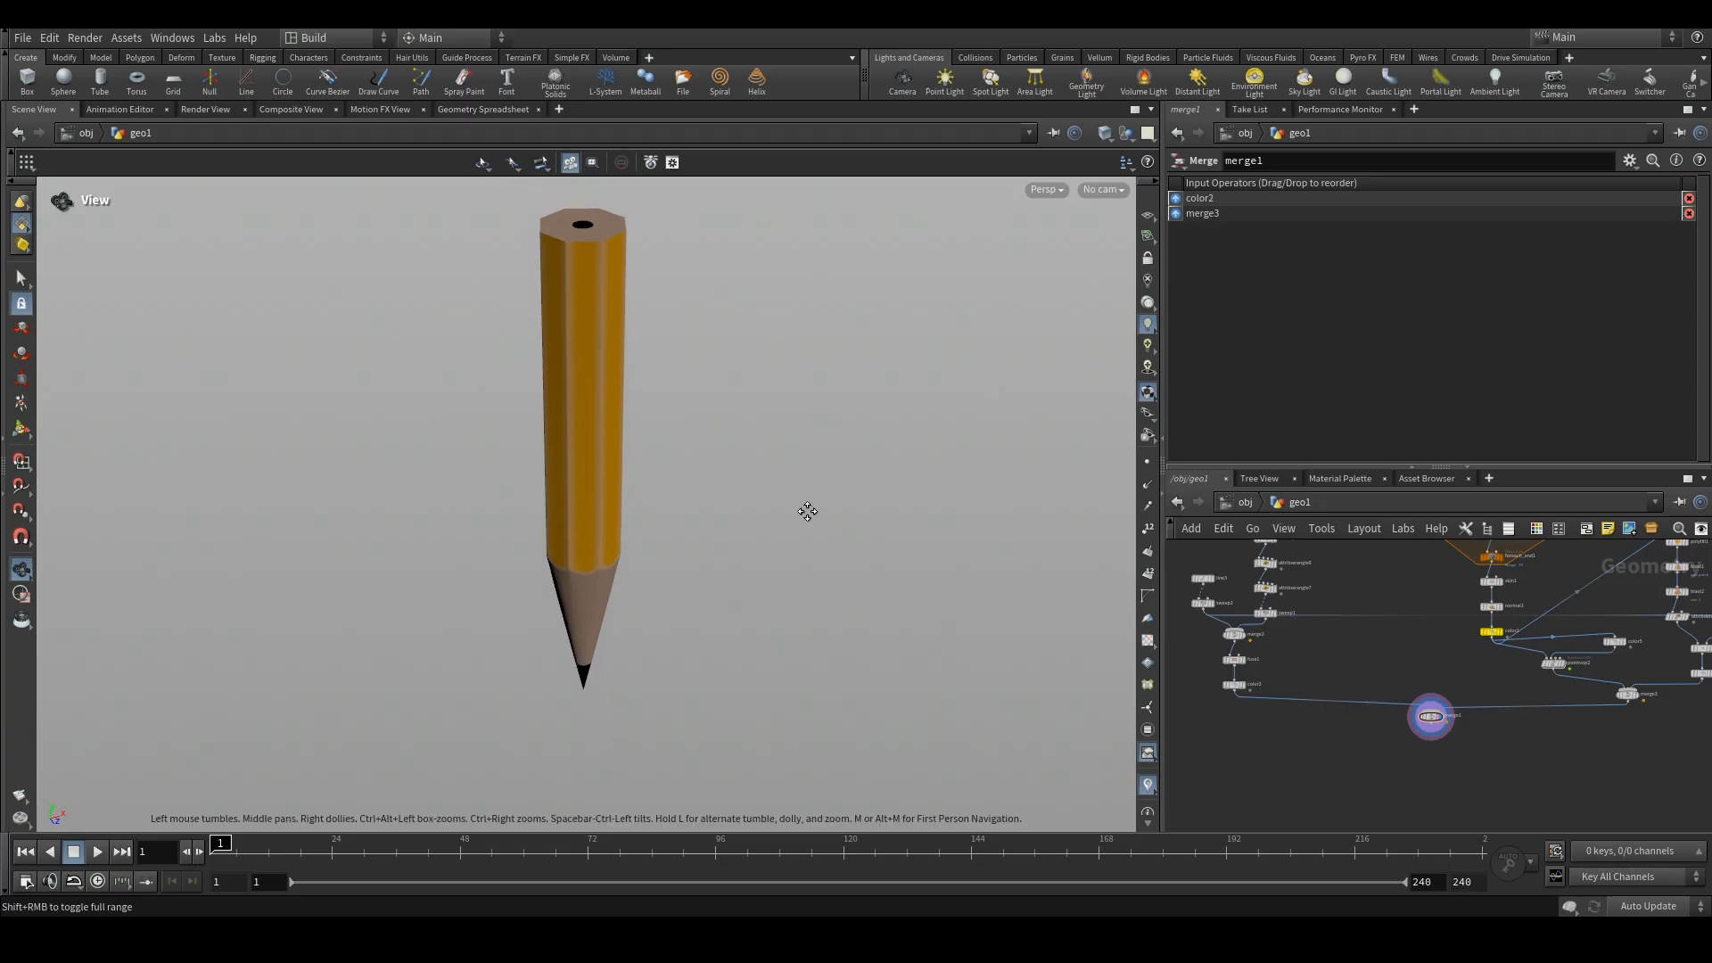
{"action": "left_click_drag", "start_coordinate": [805, 481], "coordinate": [812, 509]}
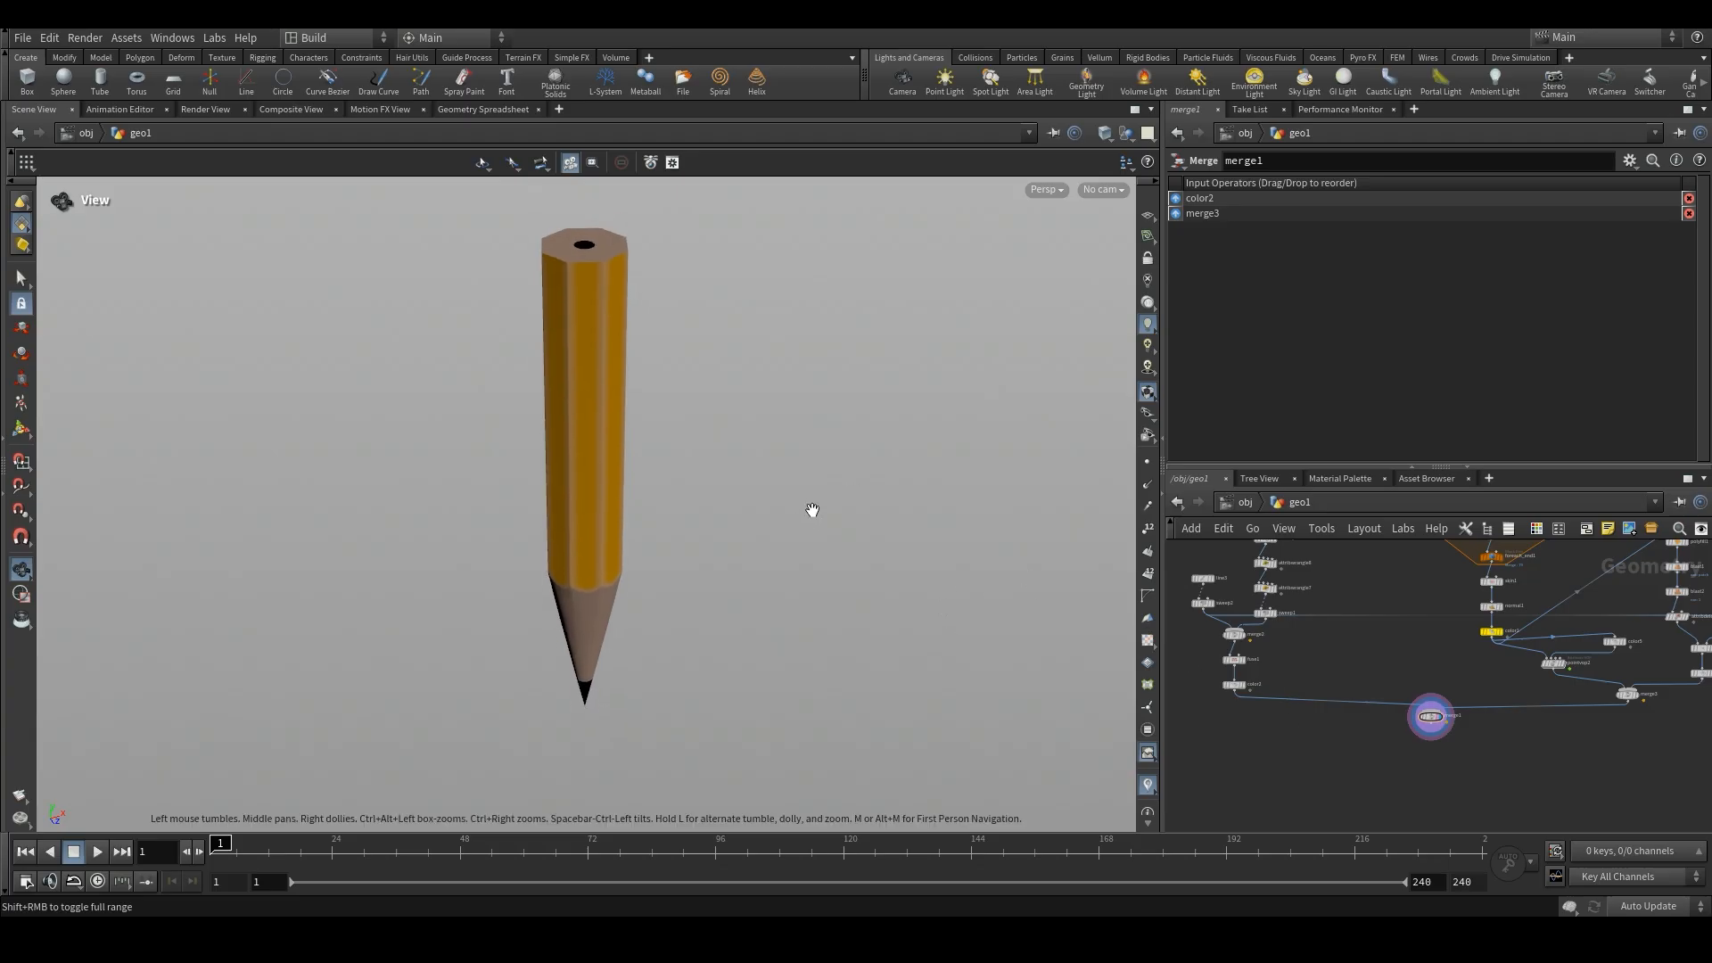
{"action": "mouse_move", "coordinate": [795, 569]}
{"action": "left_mouse_down"}
{"action": "mouse_move", "coordinate": [811, 485]}
{"action": "mouse_move", "coordinate": [817, 516]}
{"action": "left_mouse_up"}
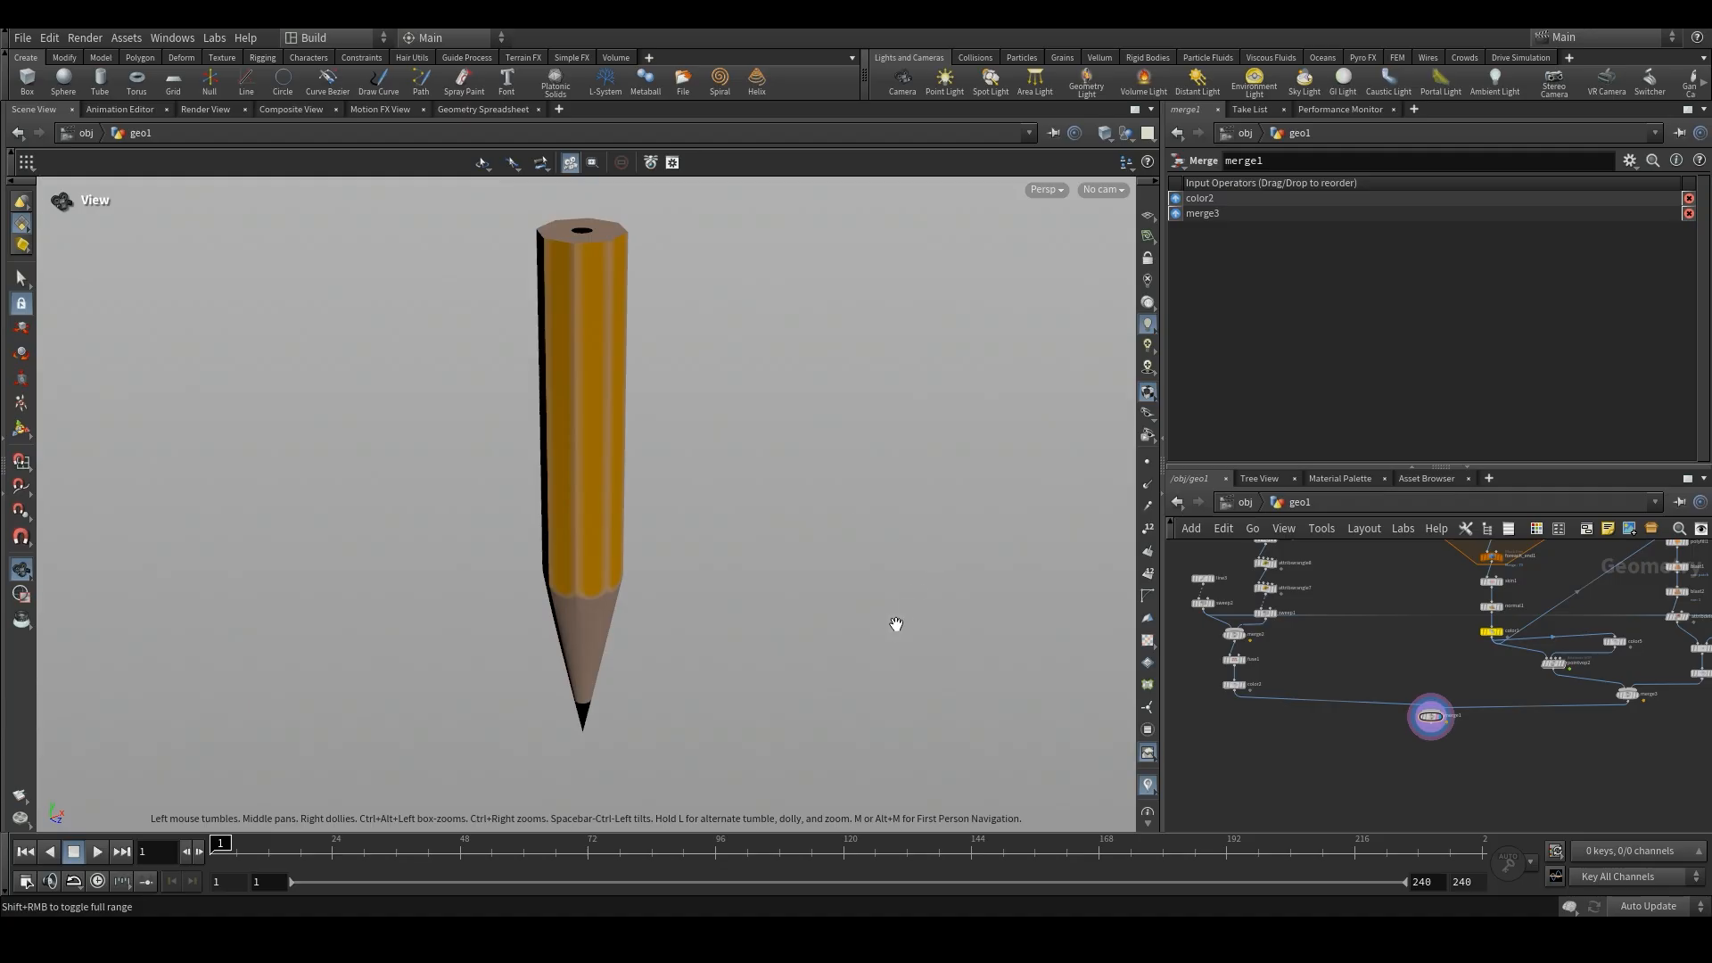
{"action": "left_click_drag", "start_coordinate": [896, 624], "coordinate": [870, 573]}
- Add a ROP Alembic Output node wired from merge1 and delete it again
{"action": "key", "text": "Tab"}
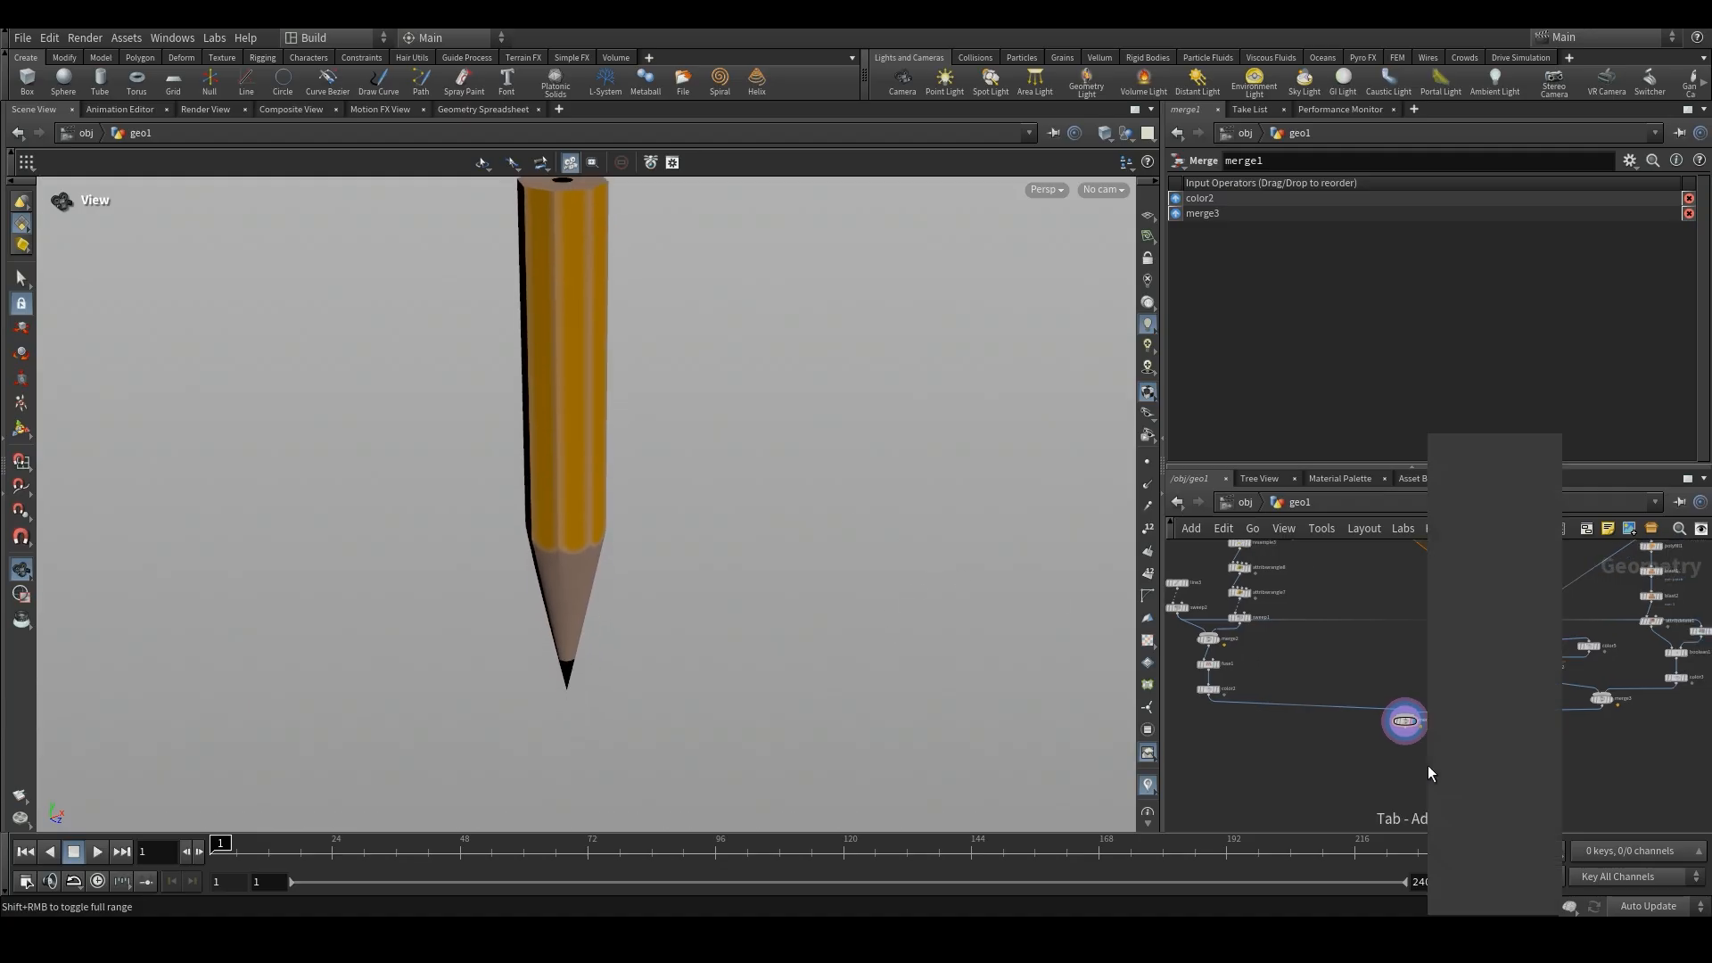
{"action": "type", "text": "alembic"}
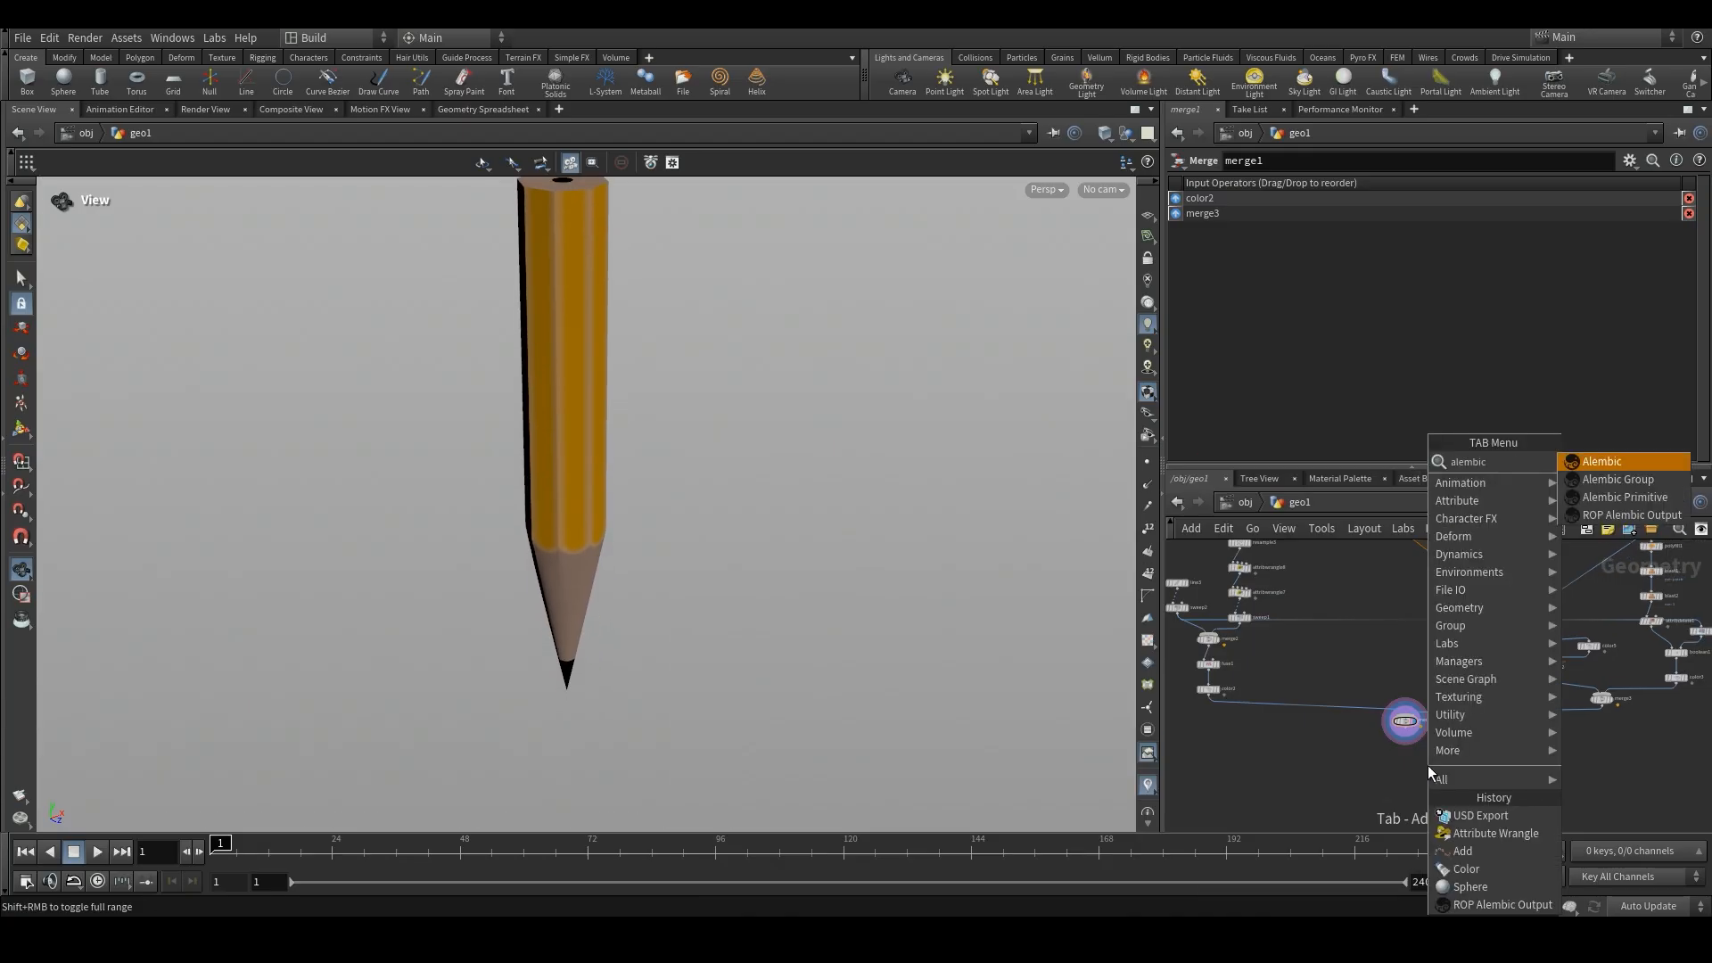
{"action": "key", "text": "Return"}
{"action": "key", "text": "BackSpace"}
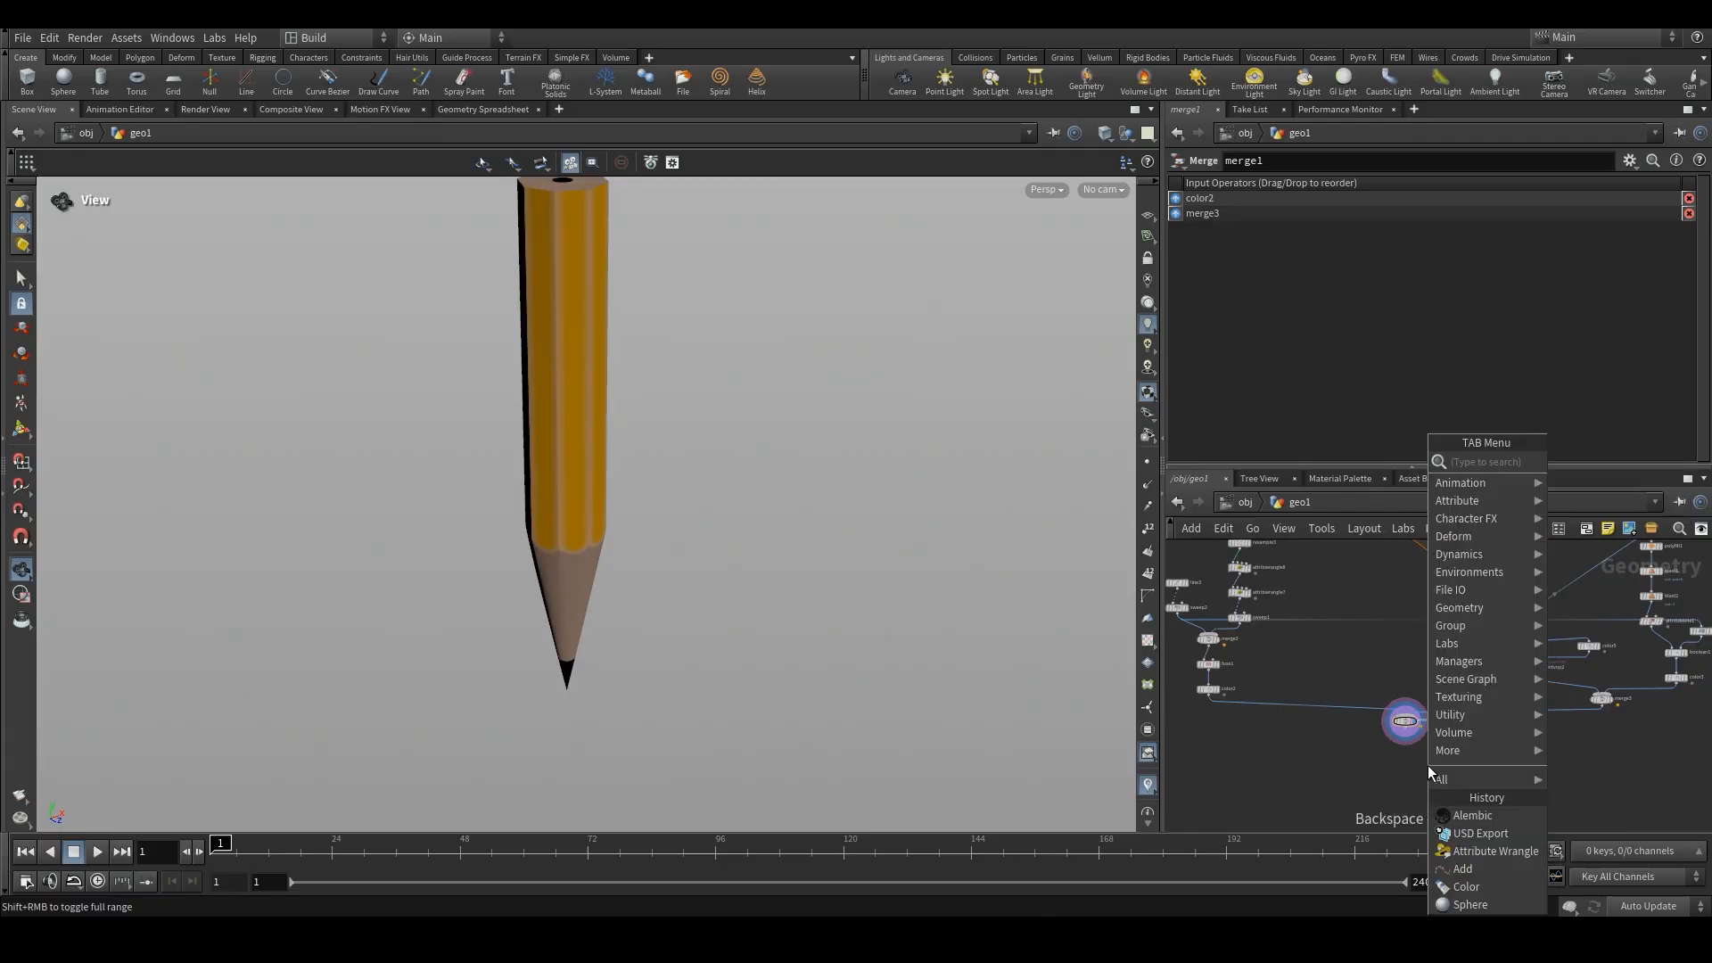
{"action": "type", "text": "rop al"}
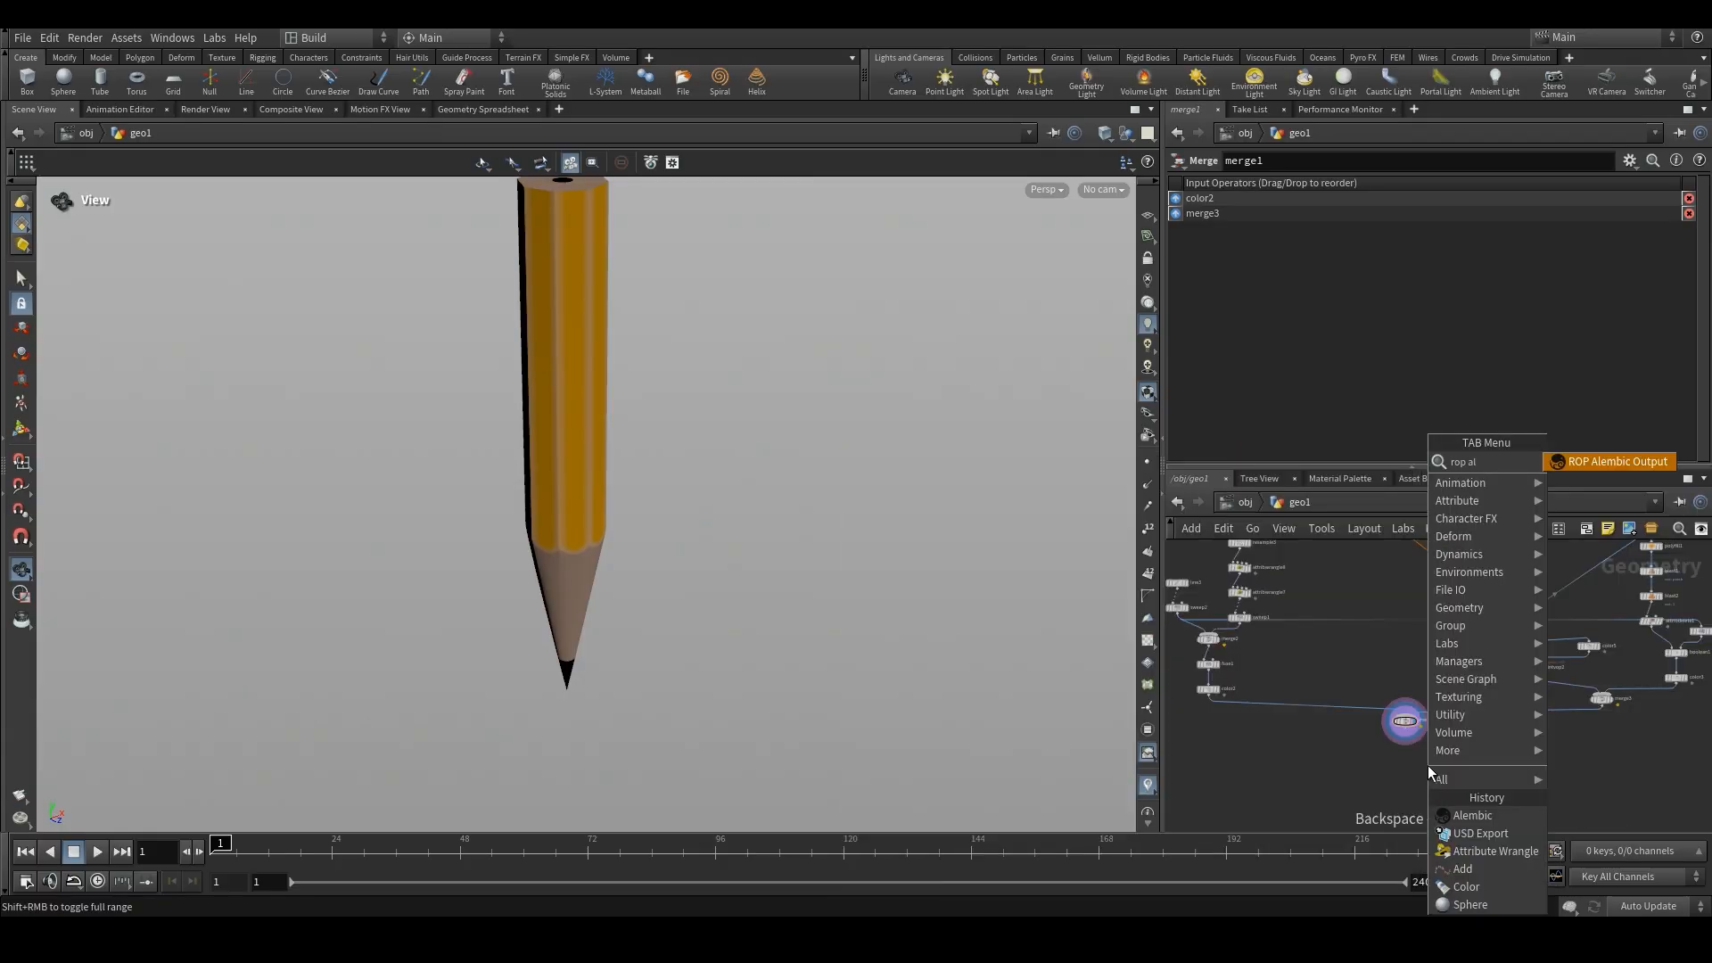
{"action": "key", "text": "Return"}
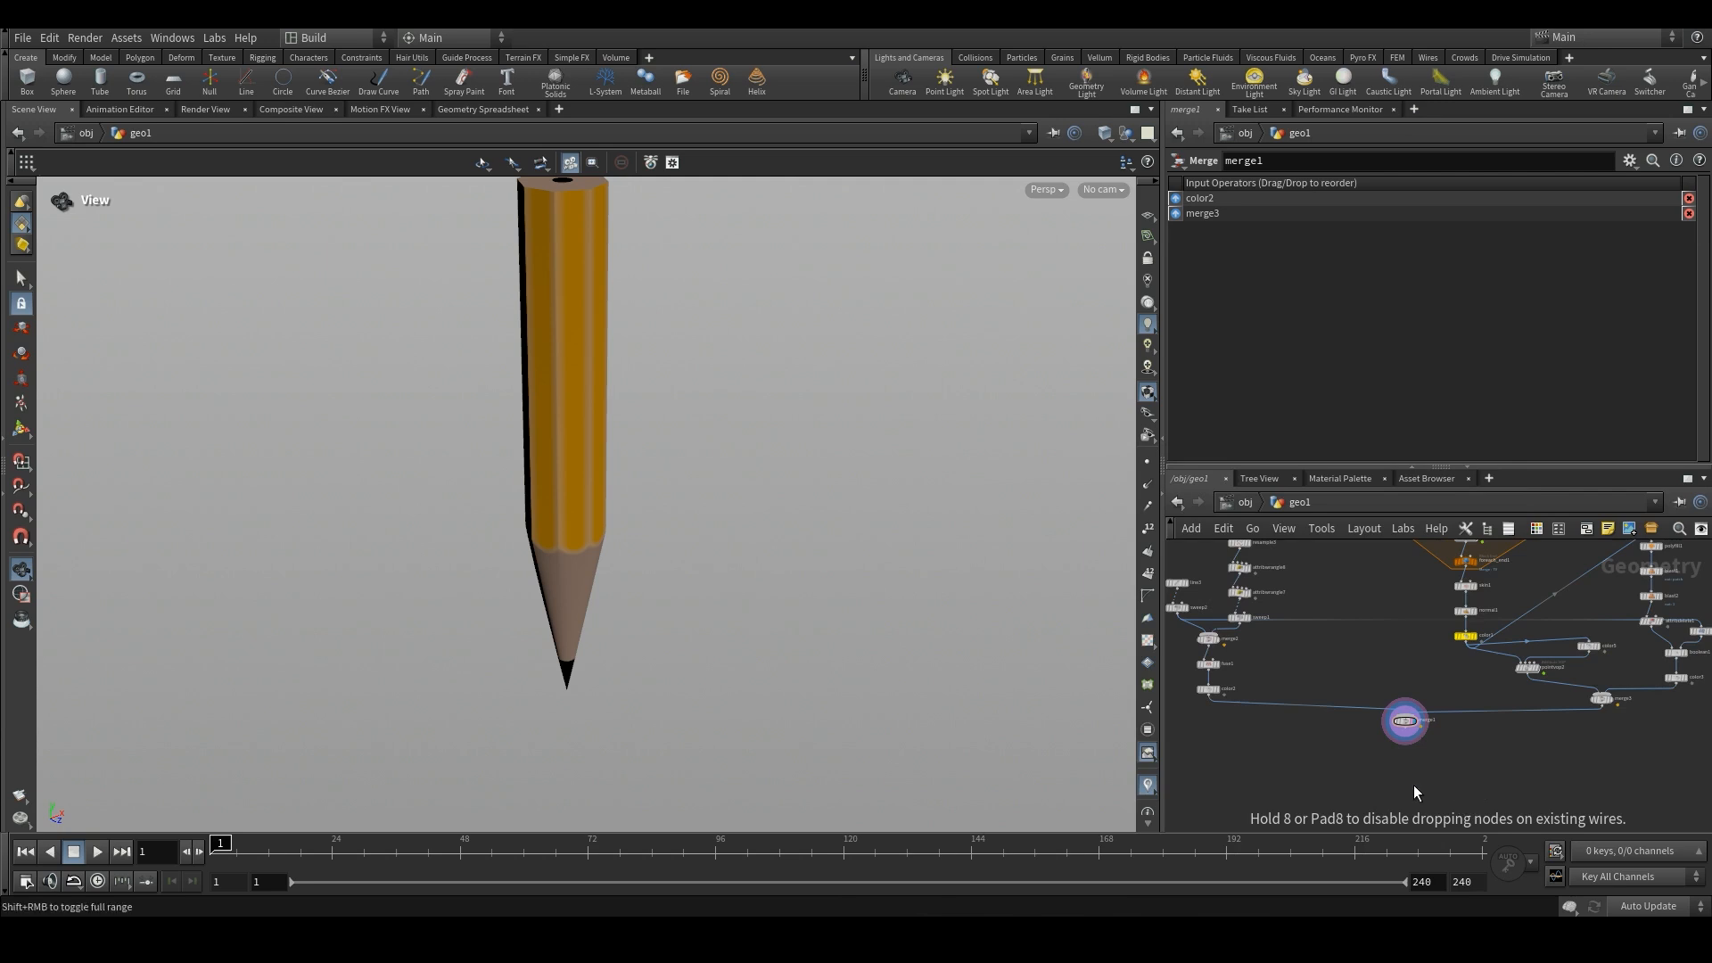
{"action": "left_click", "coordinate": [1414, 784]}
{"action": "scroll", "coordinate": [1414, 785], "scroll_direction": "up", "scroll_amount": 4}
{"action": "left_click_drag", "start_coordinate": [1389, 619], "coordinate": [1328, 729]}
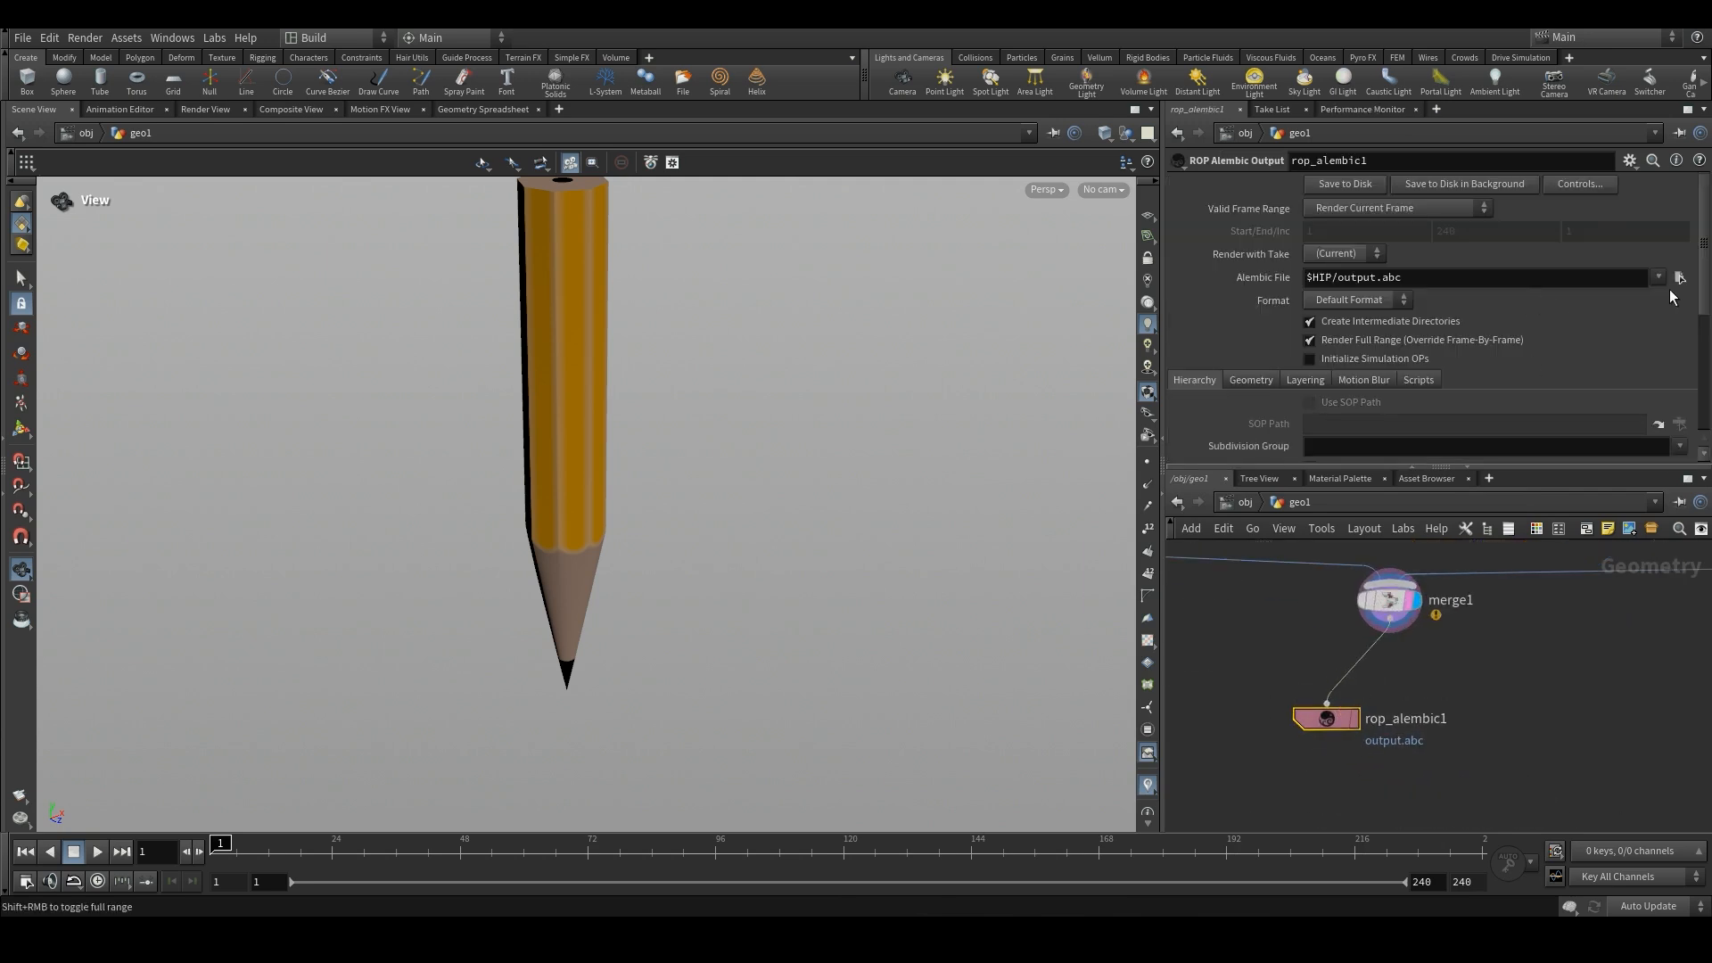
{"action": "key", "text": "Delete"}
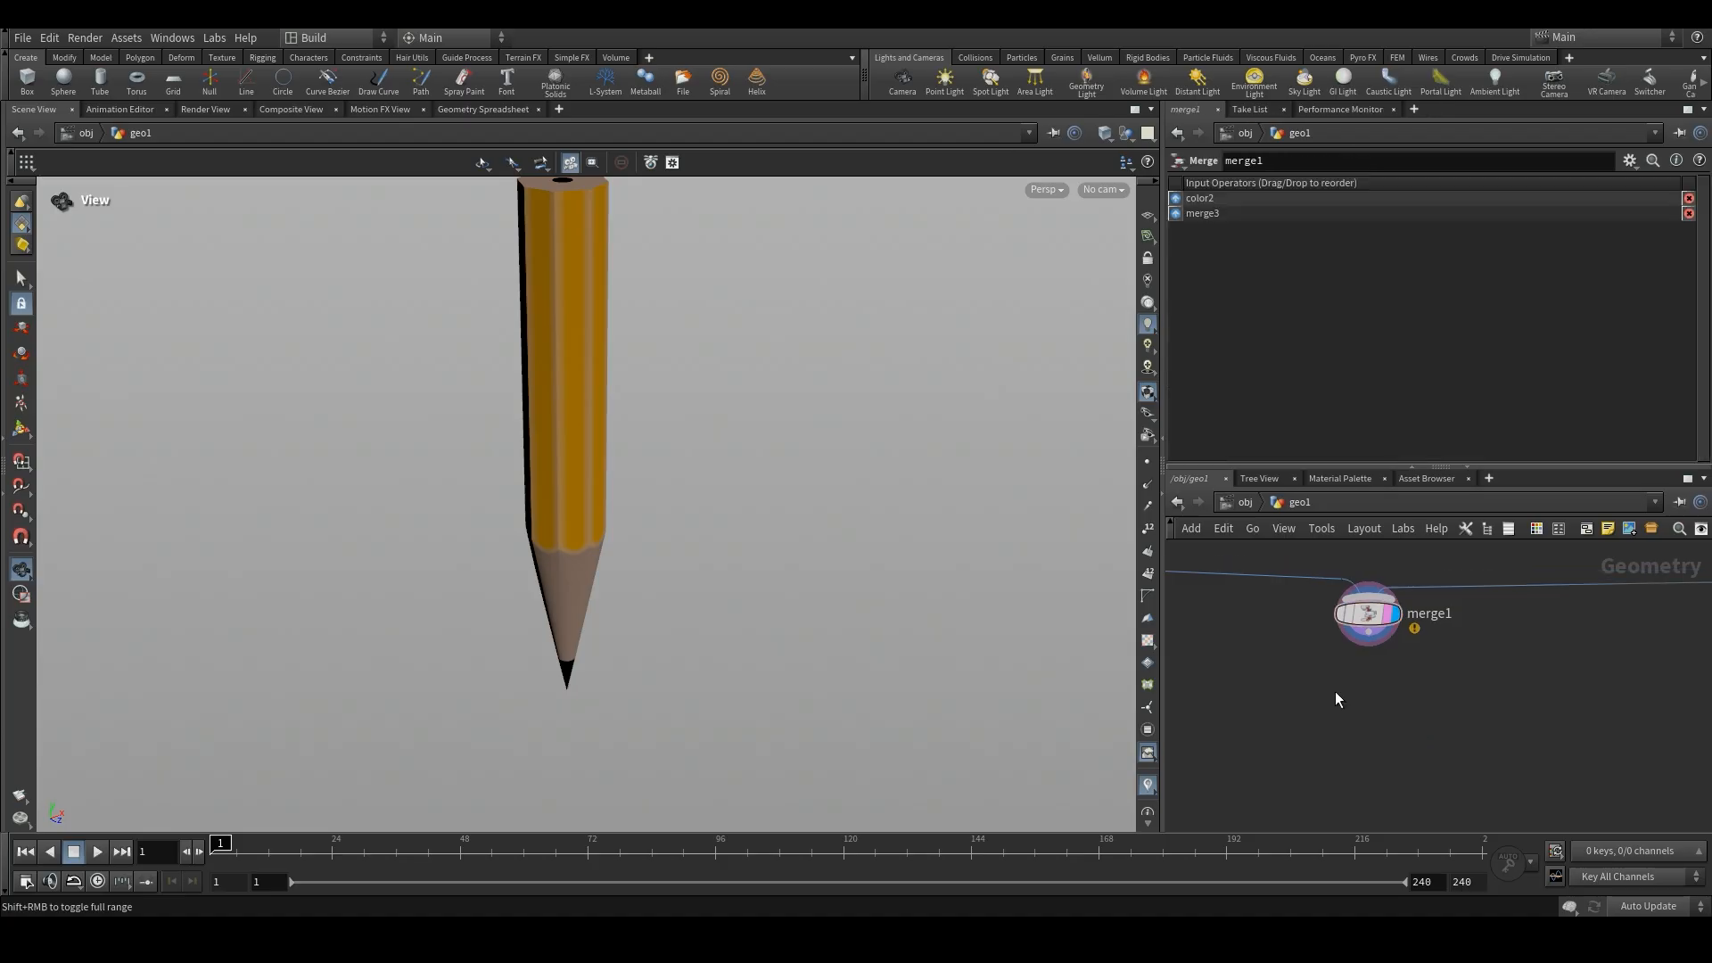
- Add a displayed Color node wired from merge1 and set its color type to Ramp from Attribute
{"action": "key", "text": "Tab"}
{"action": "type", "text": "colo"}
{"action": "key", "text": "Return"}
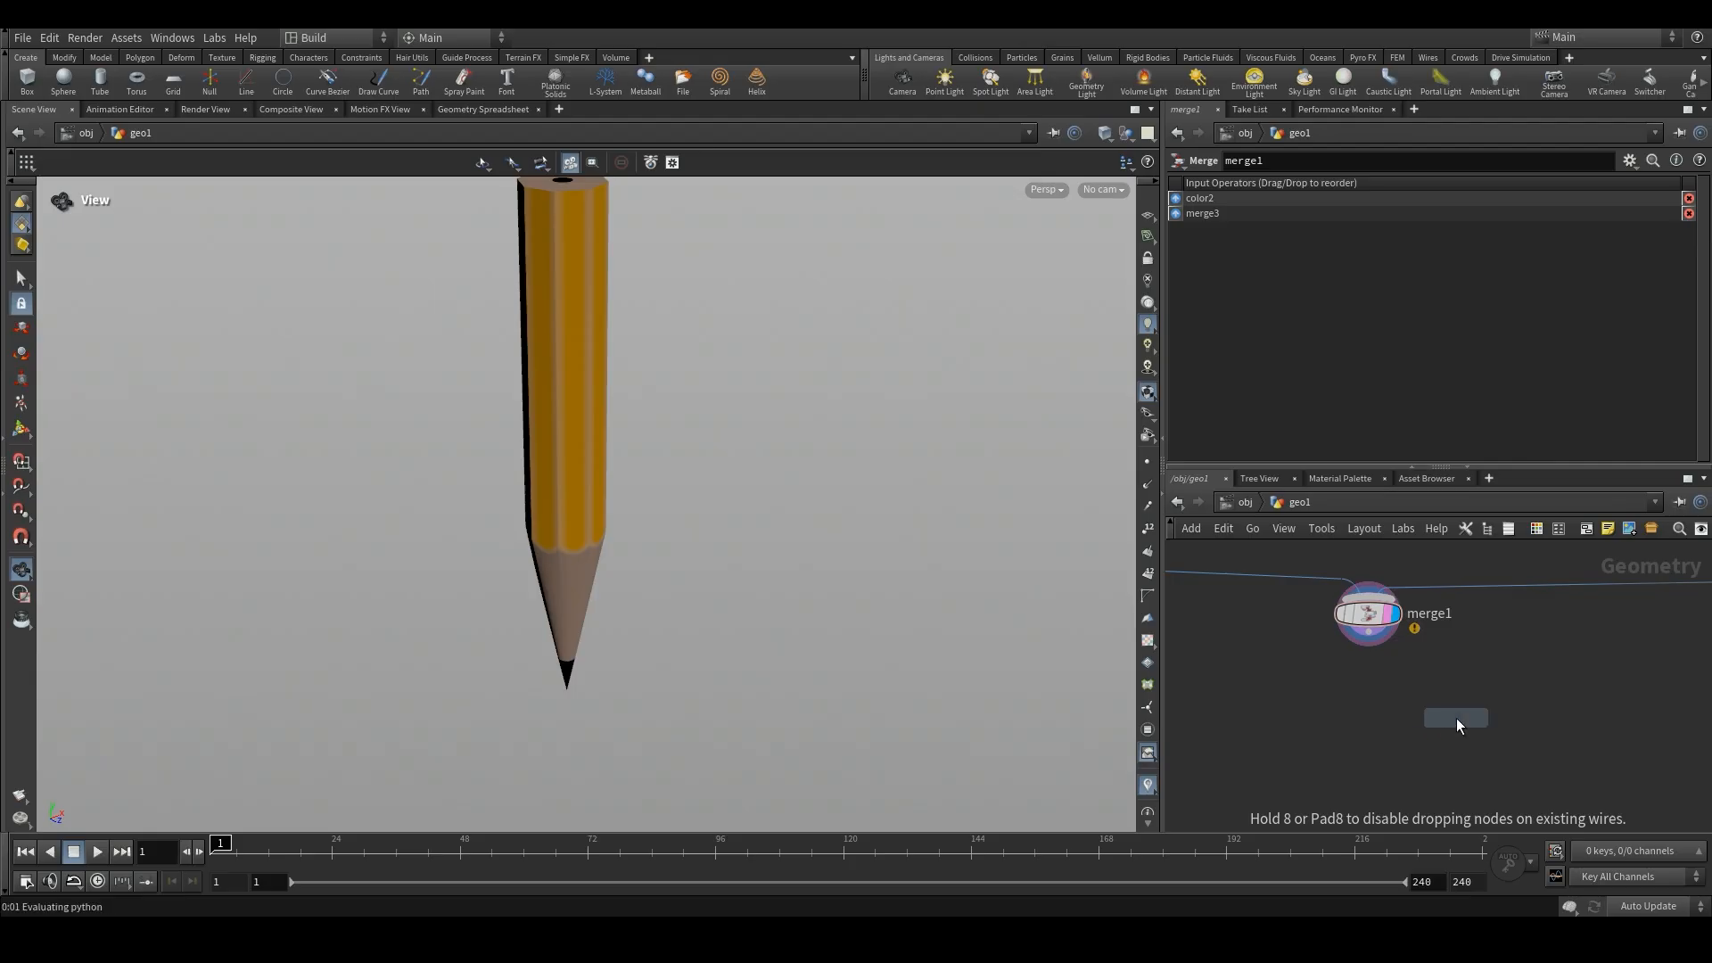
{"action": "left_click", "coordinate": [1456, 717]}
{"action": "left_click_drag", "start_coordinate": [1368, 633], "coordinate": [1456, 702]}
{"action": "left_click", "coordinate": [1480, 718]}
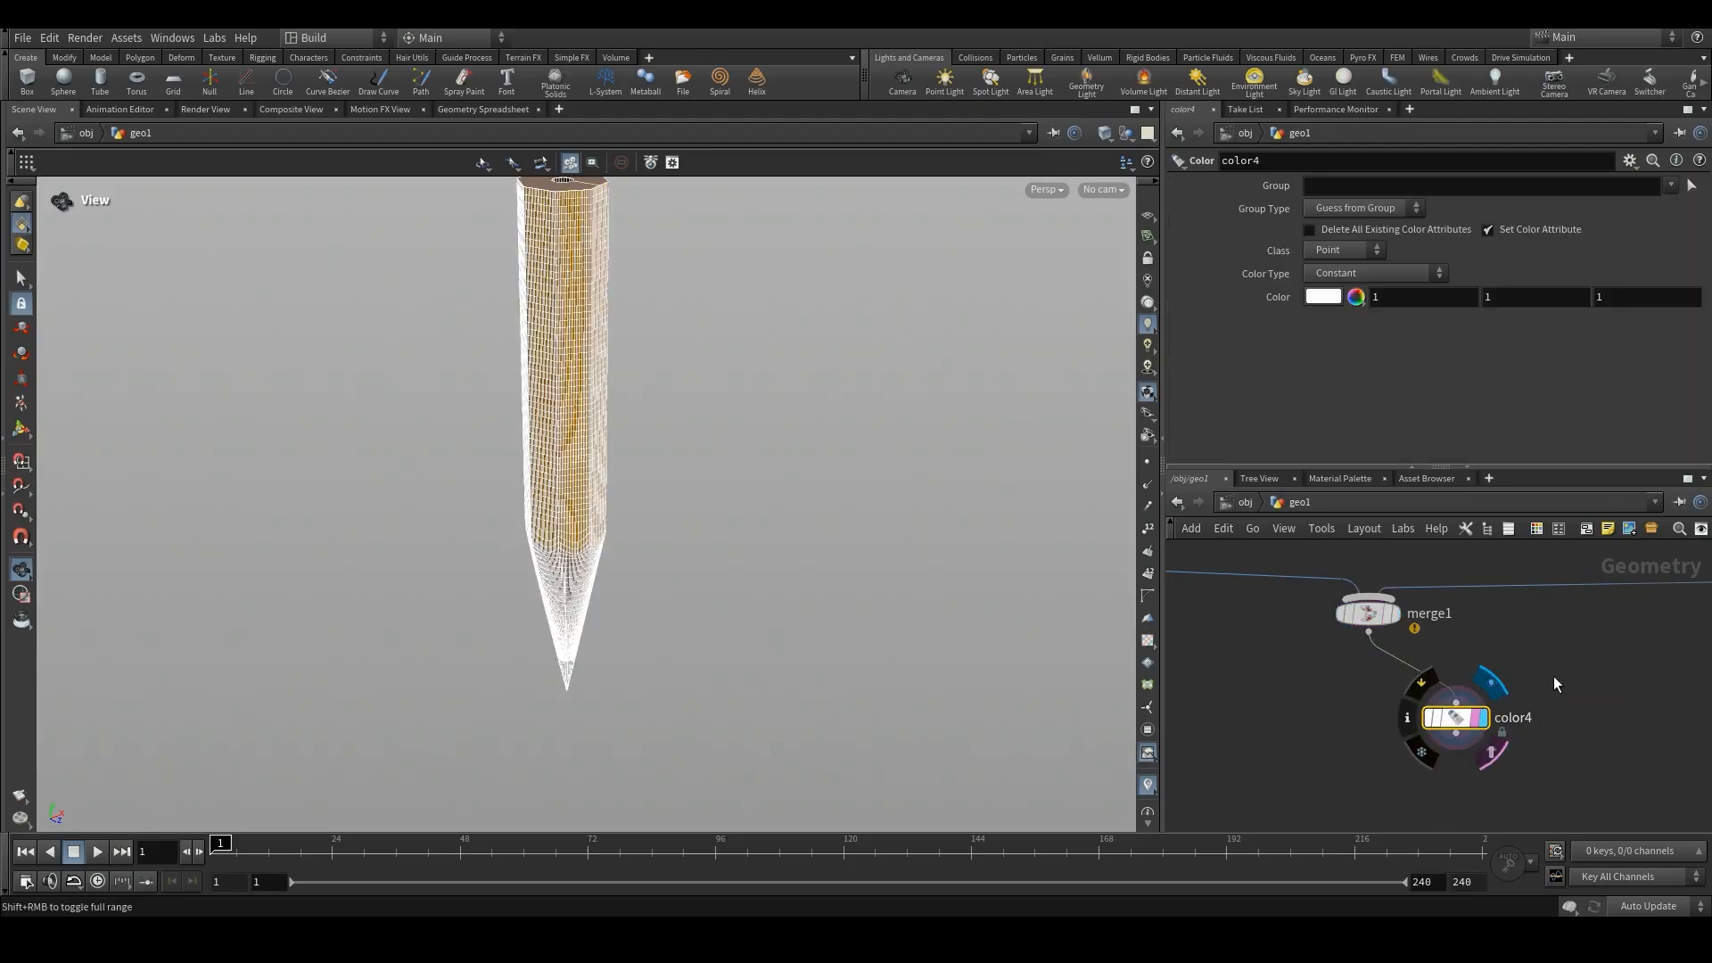
{"action": "left_click", "coordinate": [1367, 281]}
{"action": "left_click", "coordinate": [1371, 274]}
{"action": "left_click", "coordinate": [1373, 273]}
{"action": "left_click", "coordinate": [1385, 349]}
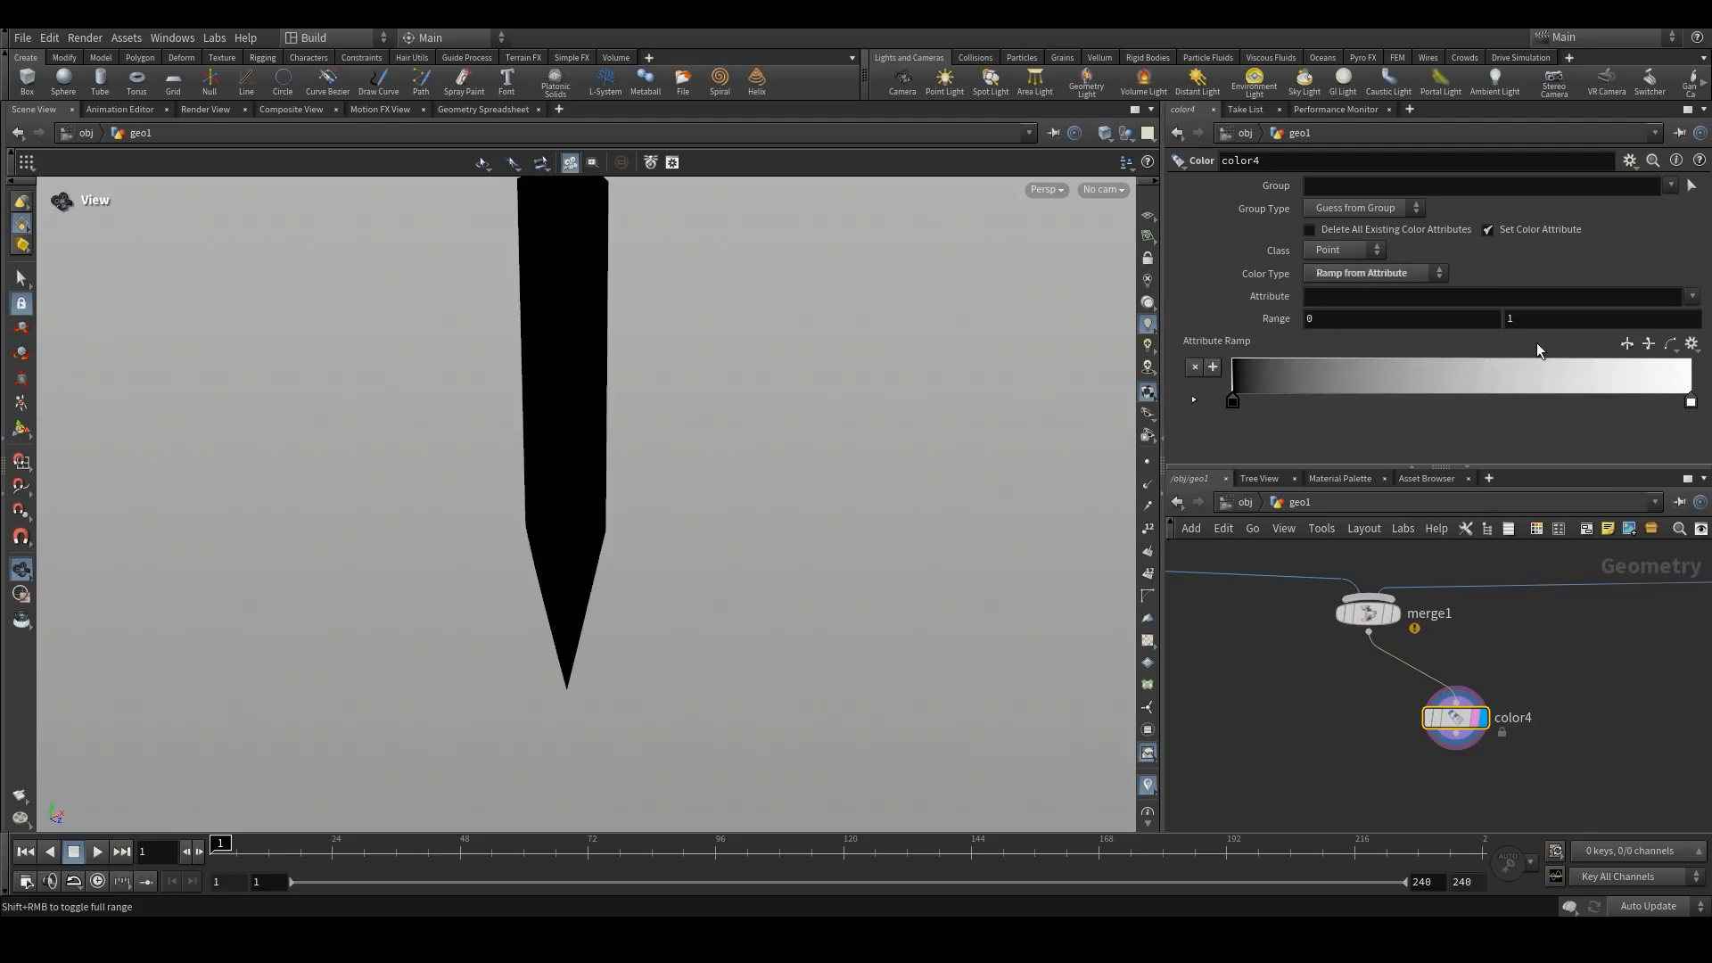
- Drive the Color node's ramp from the transition attribute, then try gradd and undo that change
{"action": "left_click", "coordinate": [1692, 296]}
{"action": "left_click", "coordinate": [1668, 438]}
{"action": "mouse_move", "coordinate": [711, 424]}
{"action": "left_mouse_down"}
{"action": "mouse_move", "coordinate": [716, 368]}
{"action": "mouse_move", "coordinate": [634, 496]}
{"action": "mouse_move", "coordinate": [691, 588]}
{"action": "left_mouse_up"}
{"action": "mouse_move", "coordinate": [688, 510]}
{"action": "left_mouse_down"}
{"action": "mouse_move", "coordinate": [825, 455]}
{"action": "mouse_move", "coordinate": [981, 312]}
{"action": "left_mouse_up"}
{"action": "left_click", "coordinate": [1692, 296]}
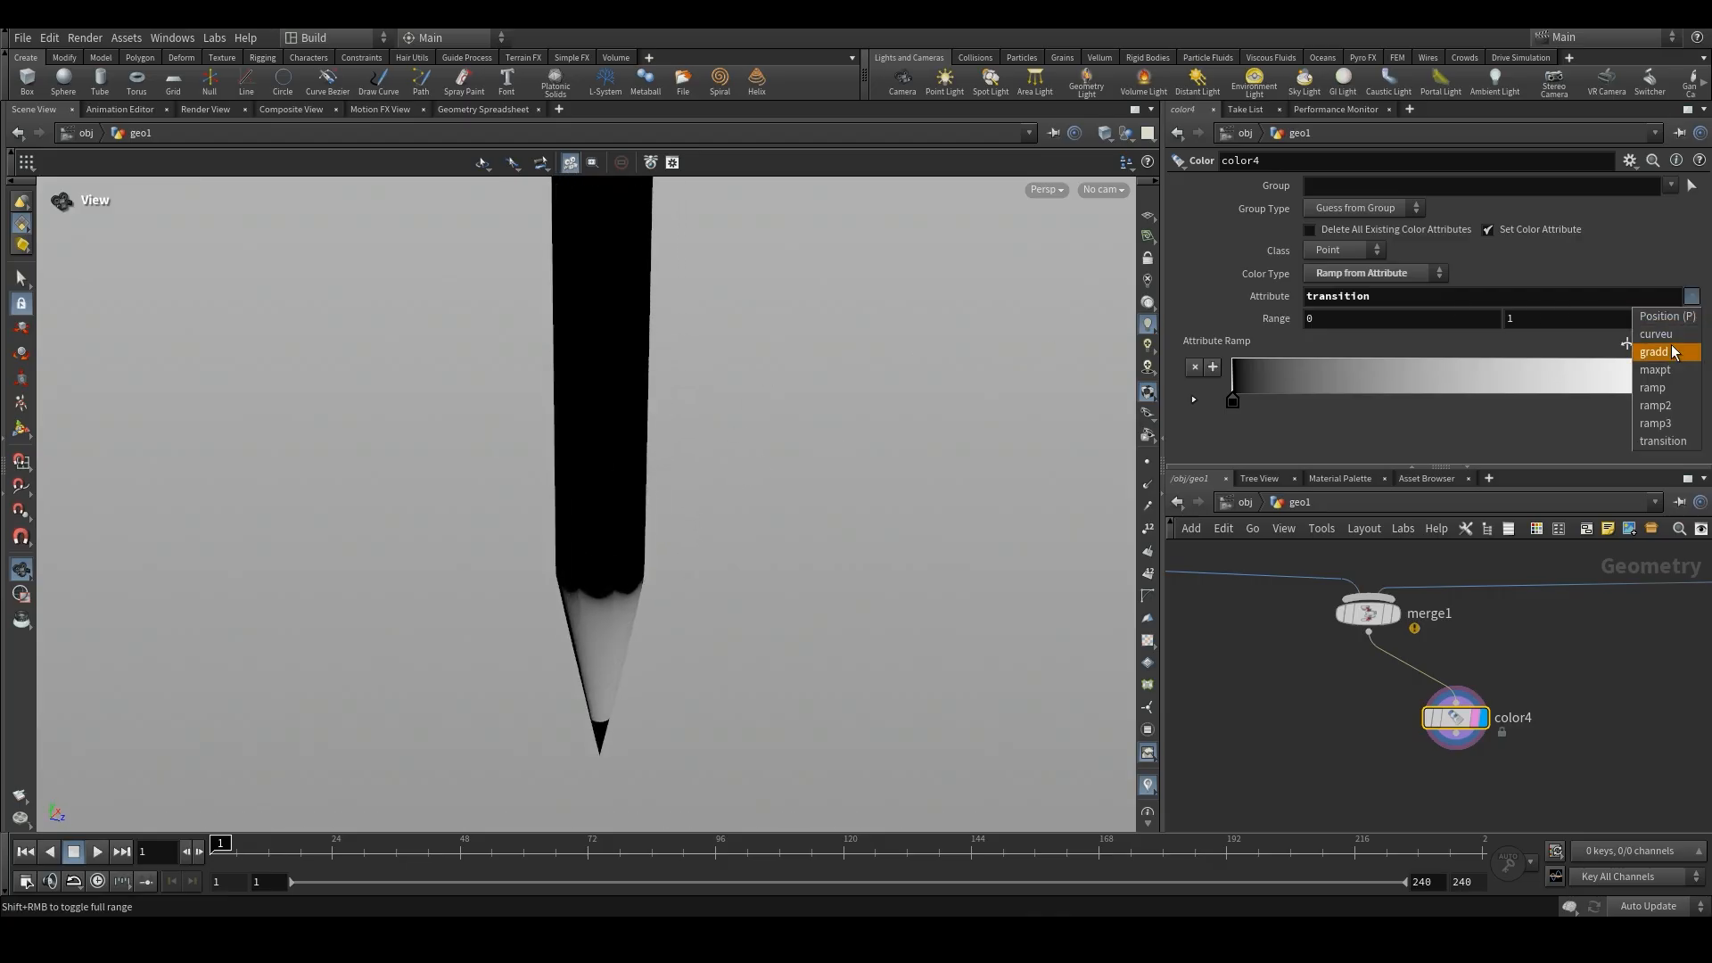
{"action": "left_click", "coordinate": [1653, 348]}
{"action": "key", "text": "ctrl+z"}
- Drive the Color node's ramp from the ramp attribute, inspect the whole pencil, and delete the node
{"action": "left_click", "coordinate": [1692, 296]}
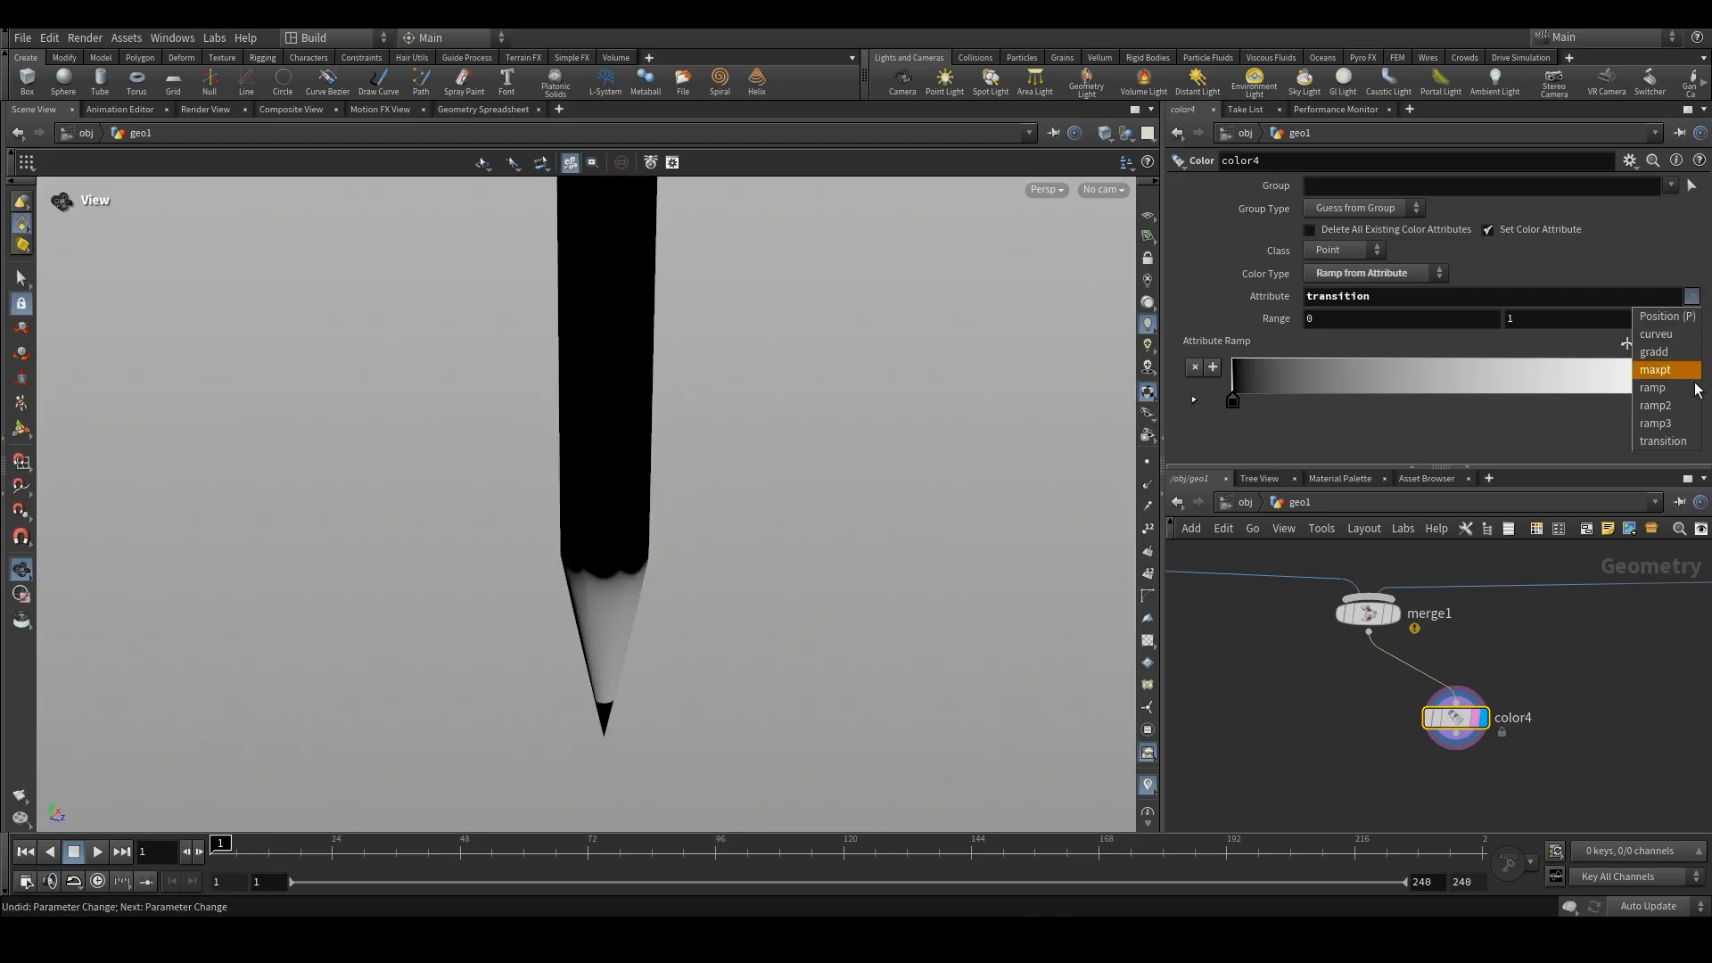
{"action": "left_click", "coordinate": [1689, 390]}
{"action": "mouse_move", "coordinate": [722, 379]}
{"action": "left_mouse_down"}
{"action": "mouse_move", "coordinate": [673, 420]}
{"action": "mouse_move", "coordinate": [775, 489]}
{"action": "mouse_move", "coordinate": [787, 432]}
{"action": "mouse_move", "coordinate": [752, 371]}
{"action": "mouse_move", "coordinate": [806, 496]}
{"action": "mouse_move", "coordinate": [759, 454]}
{"action": "mouse_move", "coordinate": [752, 401]}
{"action": "mouse_move", "coordinate": [761, 489]}
{"action": "left_mouse_up"}
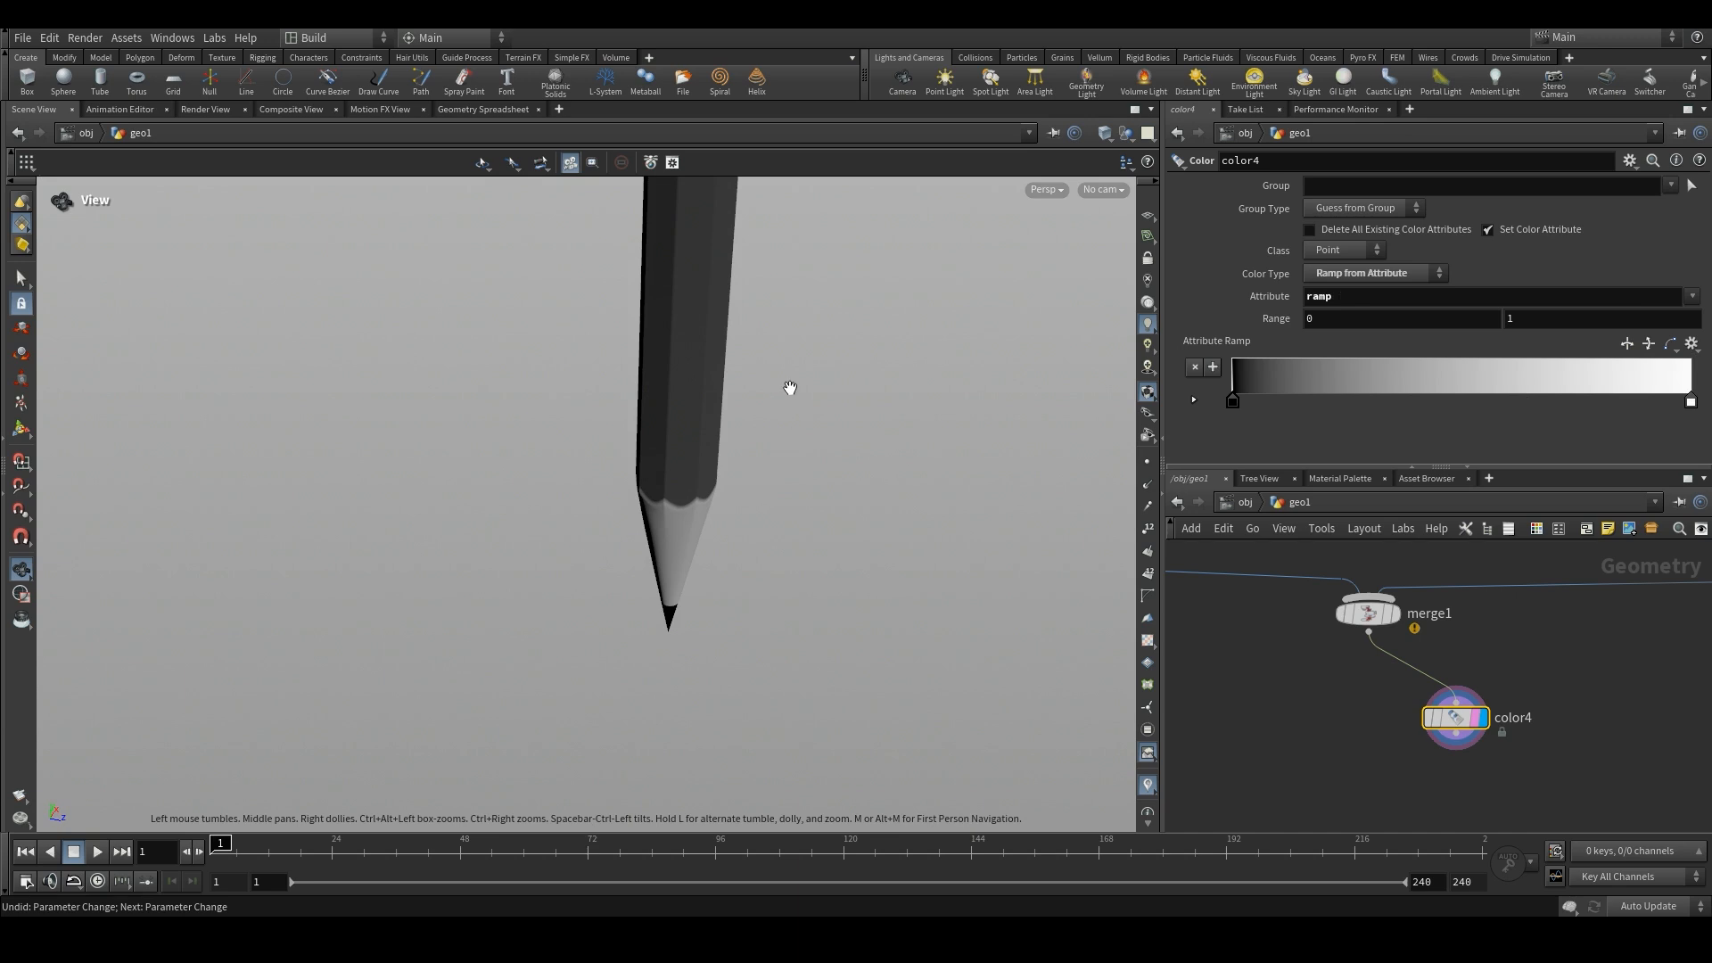
{"action": "middle_click_drag", "start_coordinate": [787, 389], "coordinate": [794, 458]}
{"action": "right_click_drag", "start_coordinate": [794, 457], "coordinate": [734, 471]}
{"action": "left_click_drag", "start_coordinate": [734, 472], "coordinate": [872, 423]}
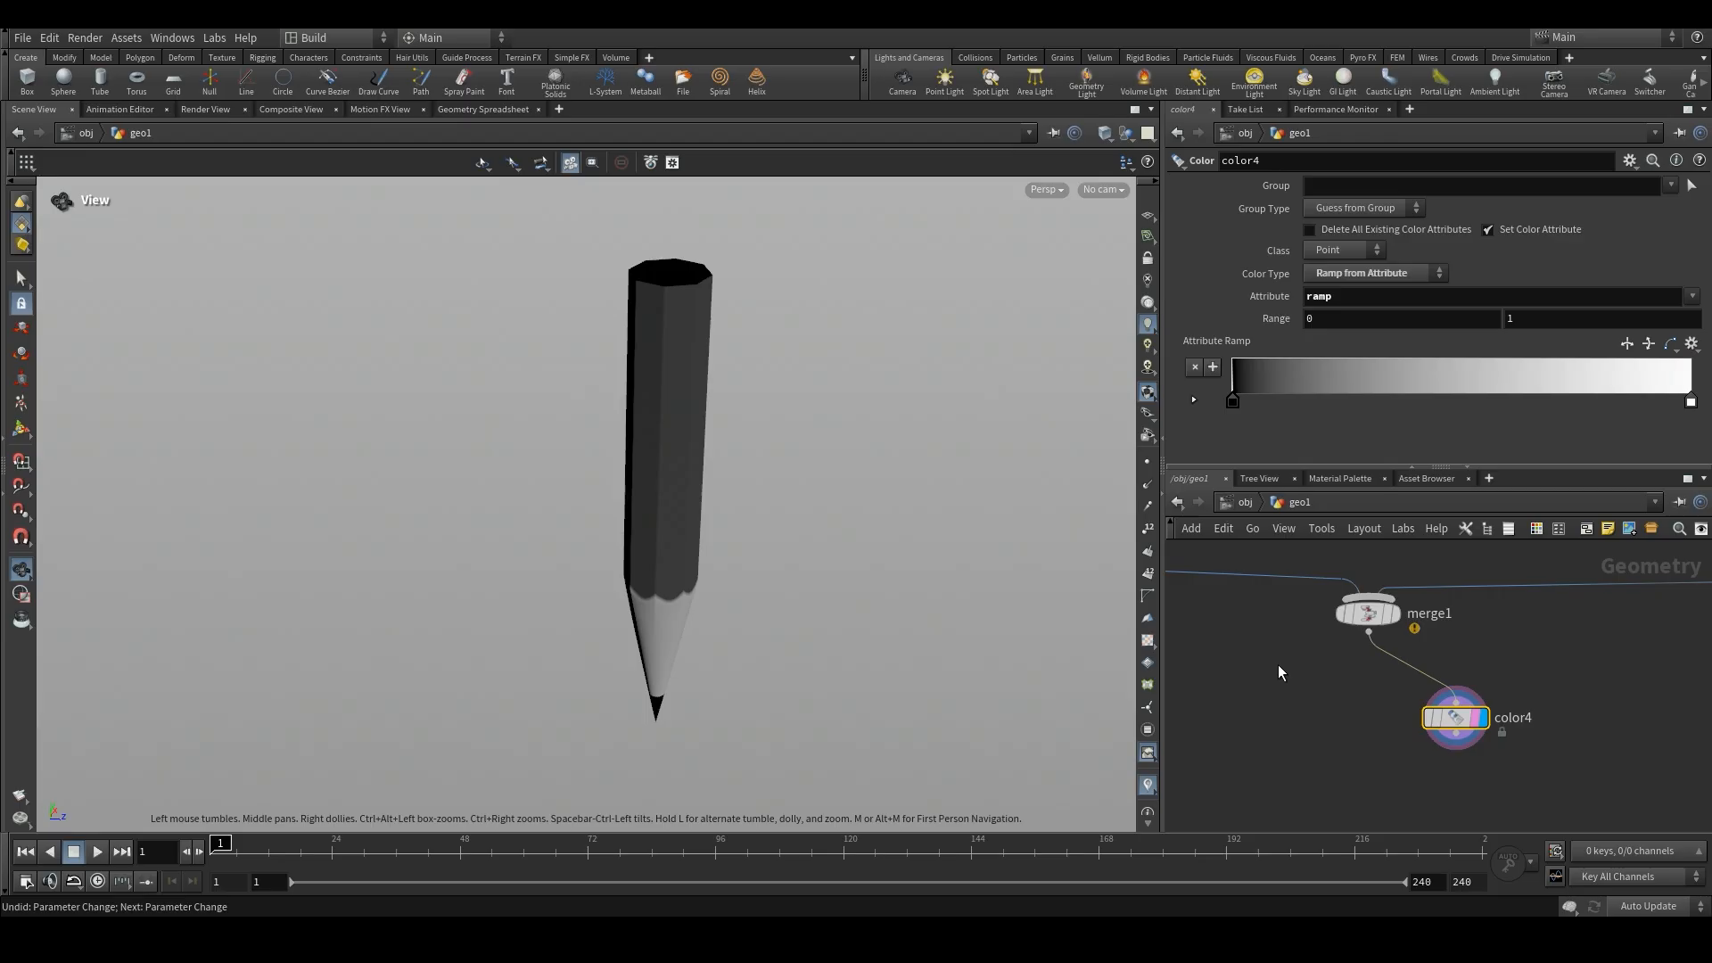
{"action": "key", "text": "Delete"}
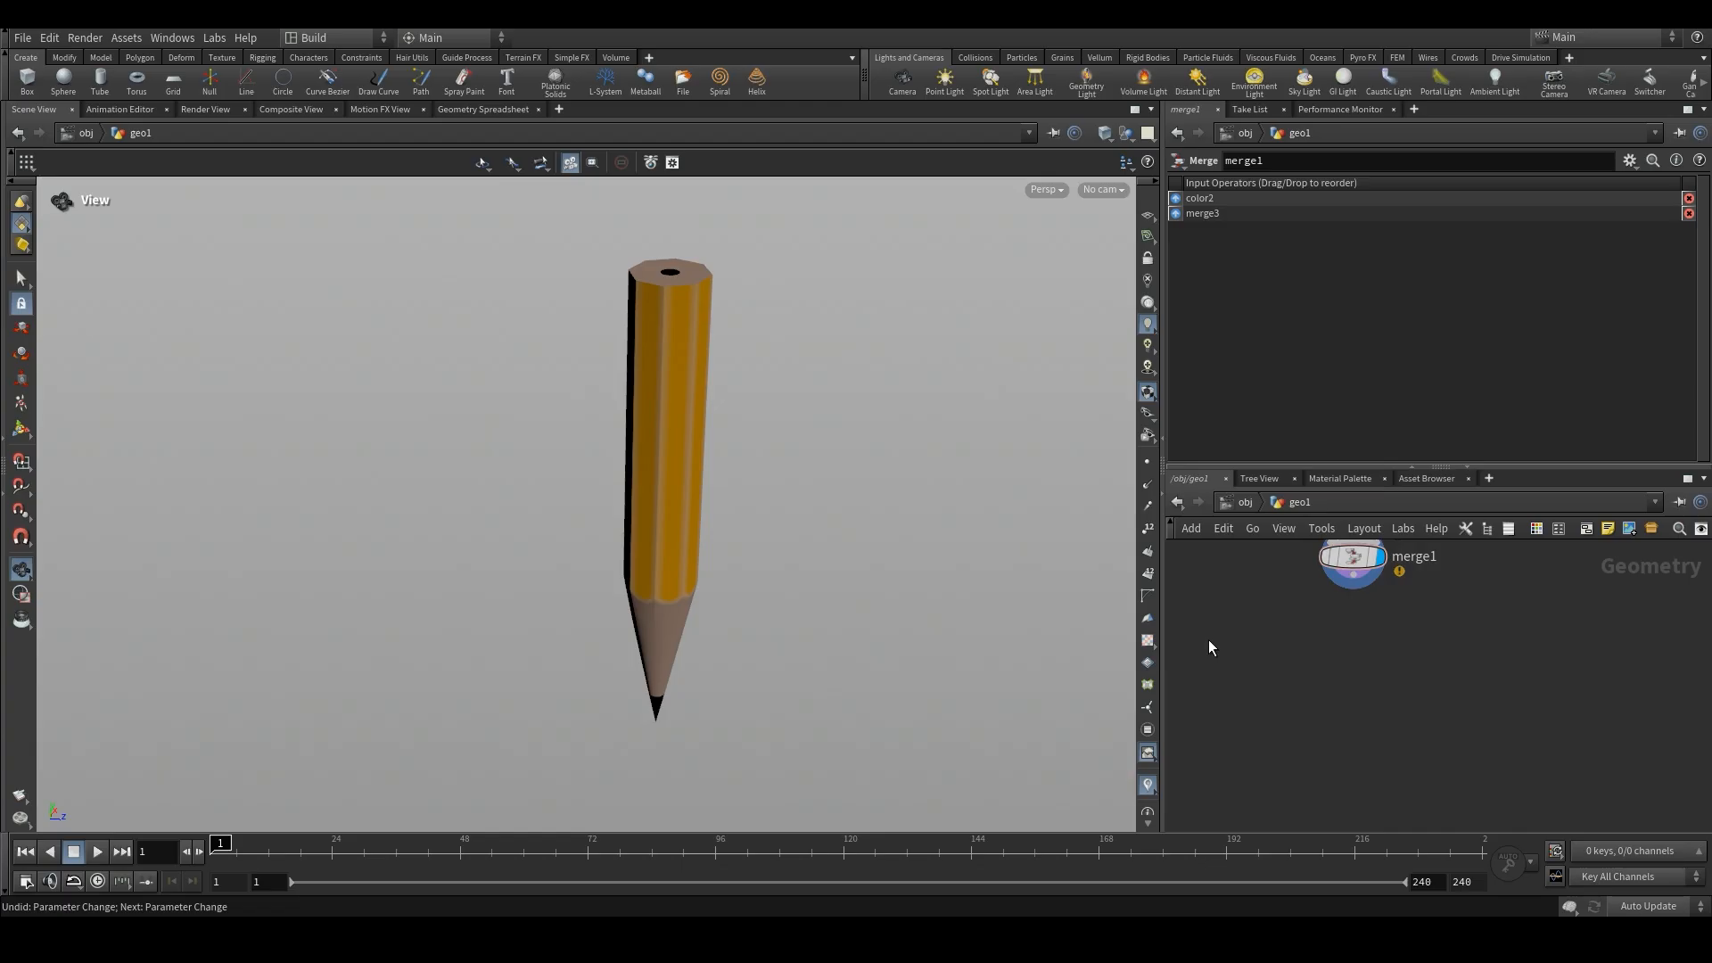
{"action": "key", "text": "Tab"}
{"action": "type", "text": "alm"}
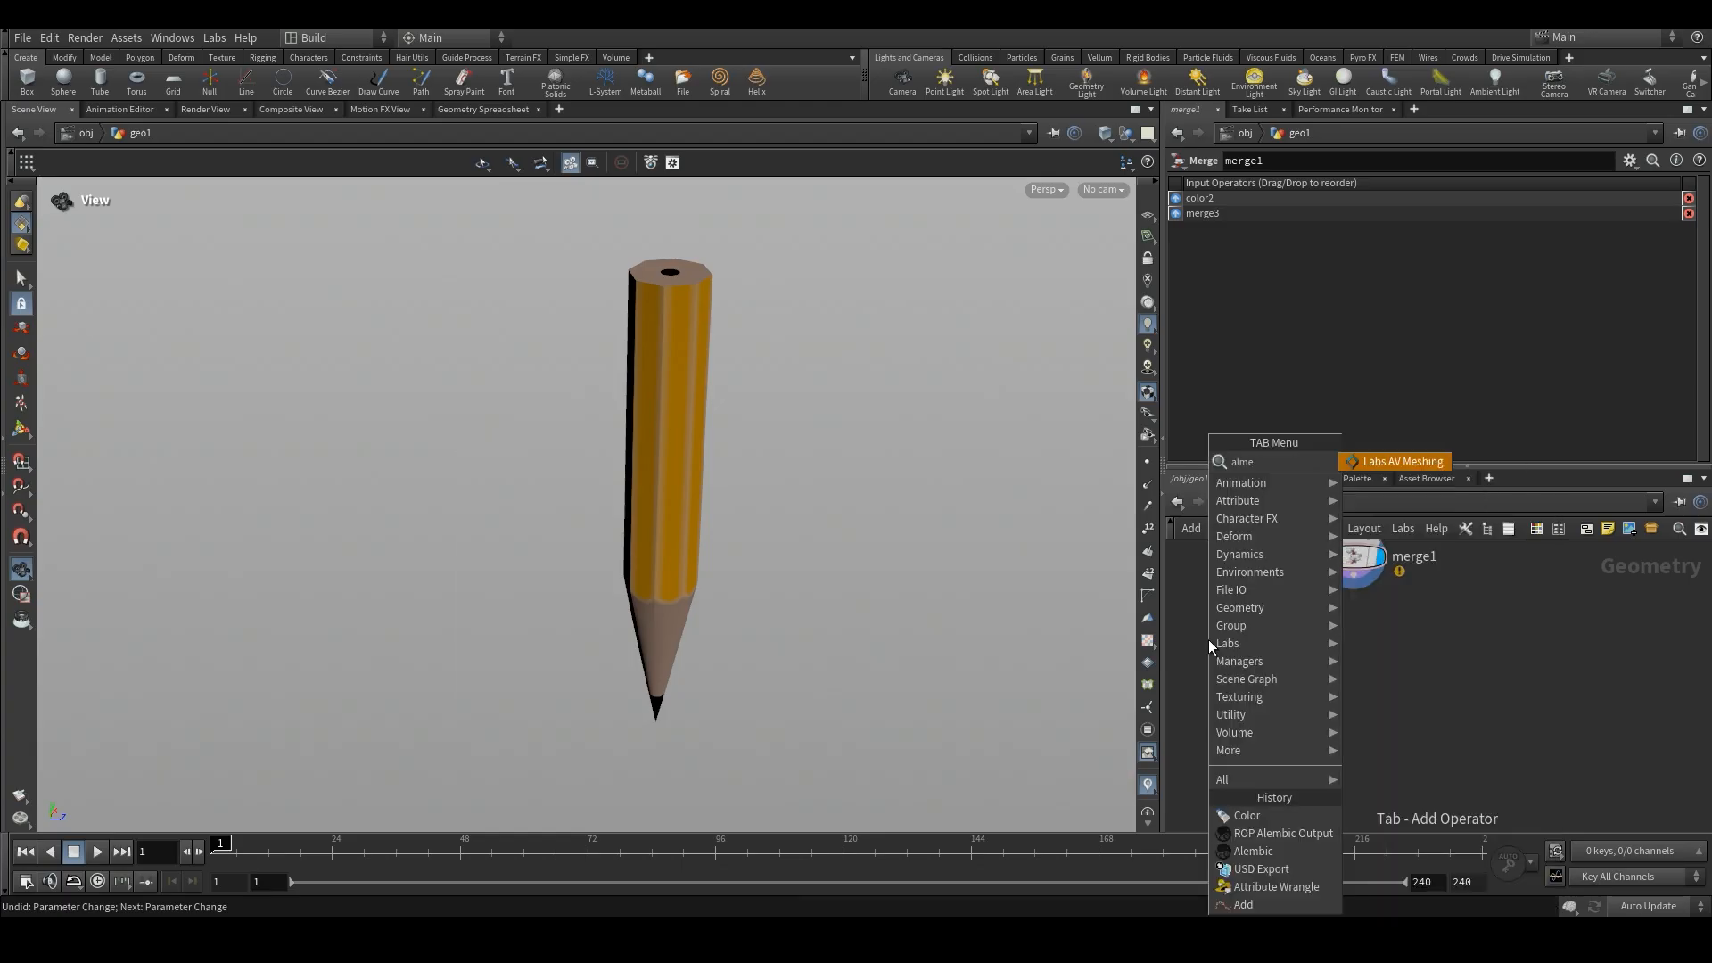
{"action": "key", "text": "BackSpace"}
{"action": "key", "text": "BackSpace"}
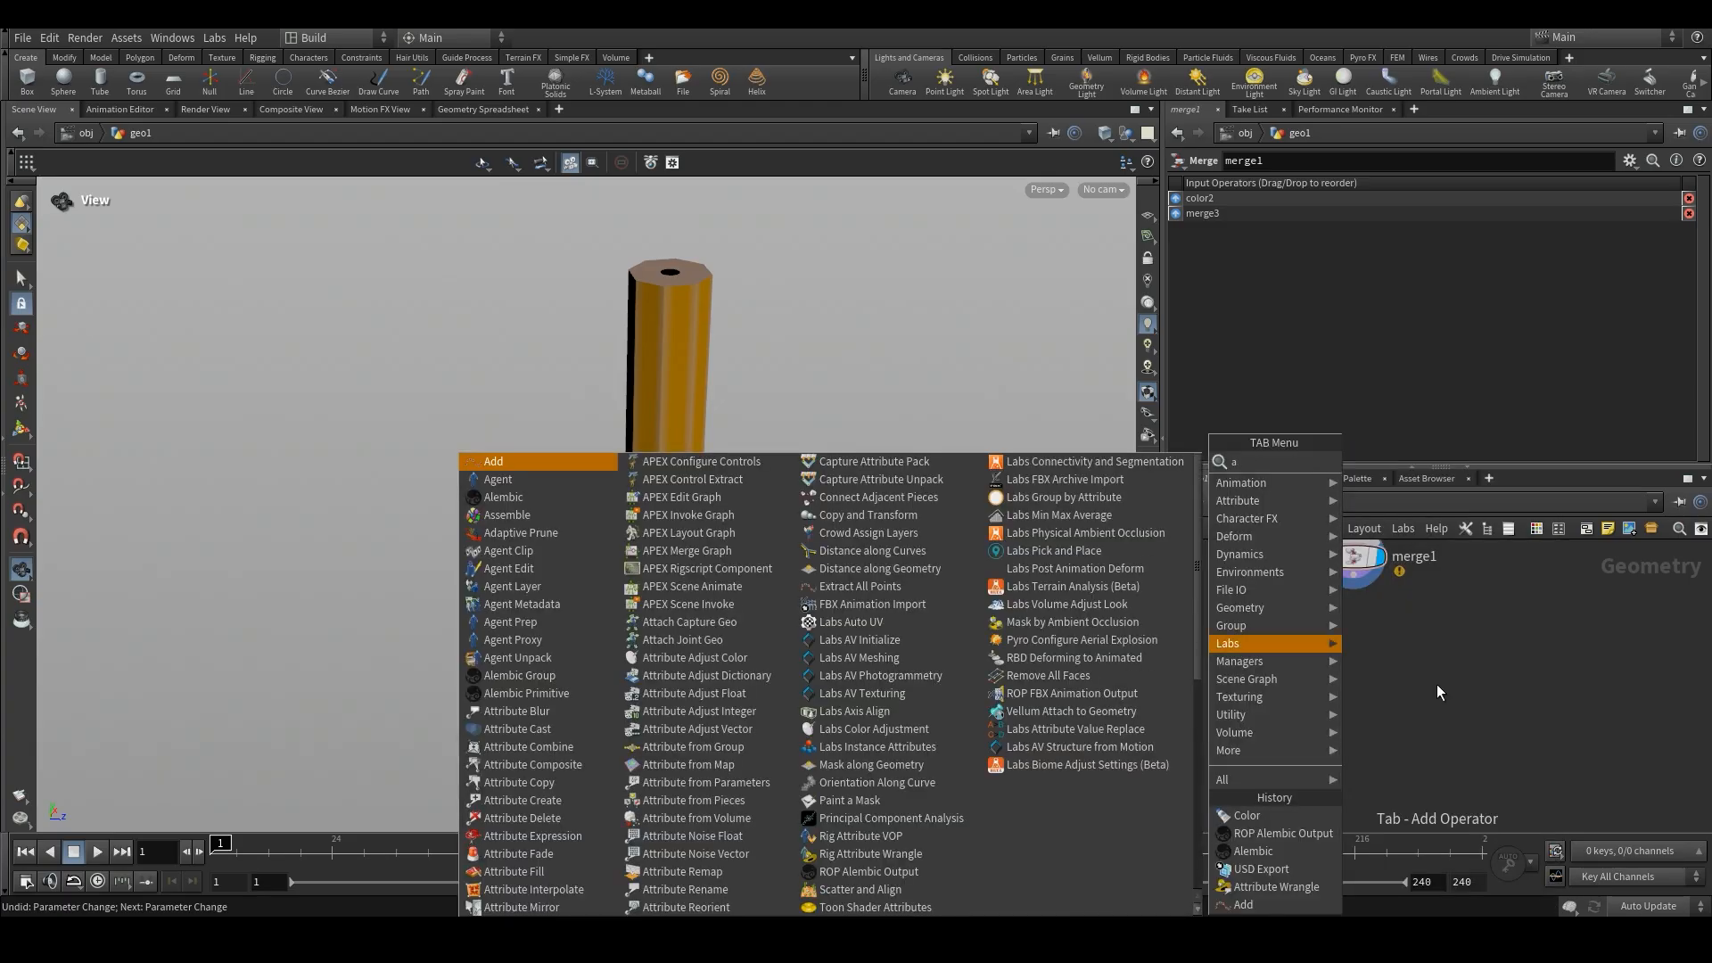
{"action": "left_click", "coordinate": [1440, 662]}
- Add a ROP Alembic Output node below merge1 and wire merge1's output into it
{"action": "key", "text": "Tab"}
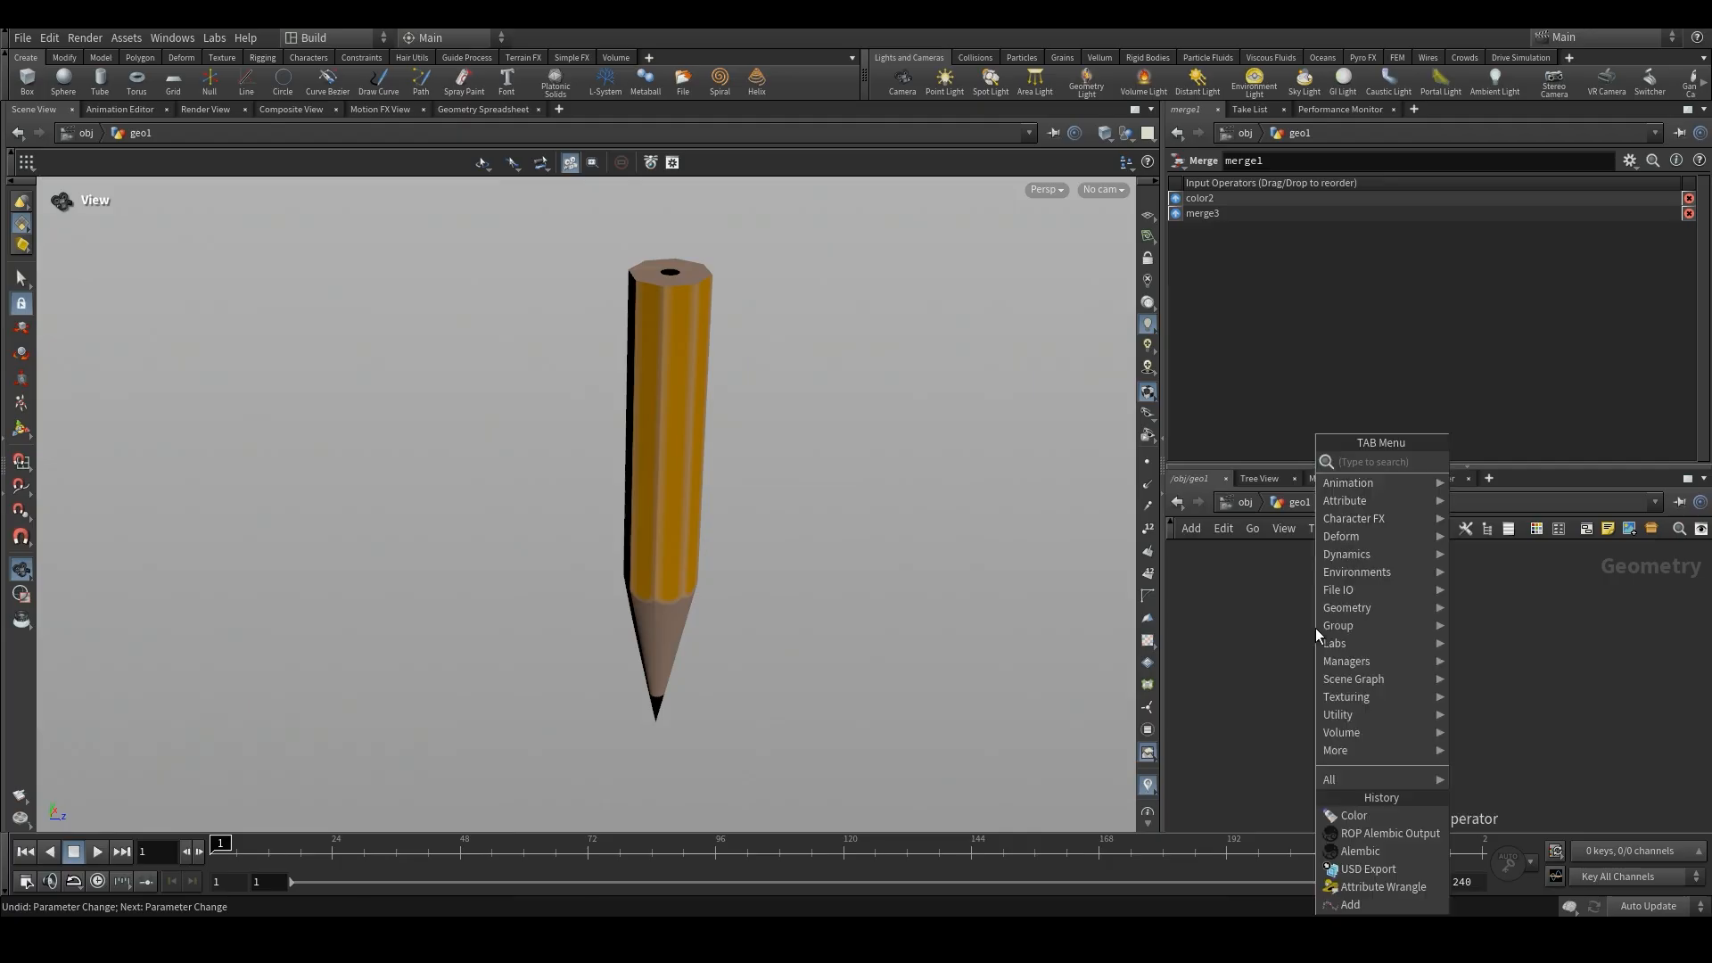
{"action": "type", "text": "rop ale"}
{"action": "key", "text": "Return"}
{"action": "left_click", "coordinate": [1314, 628]}
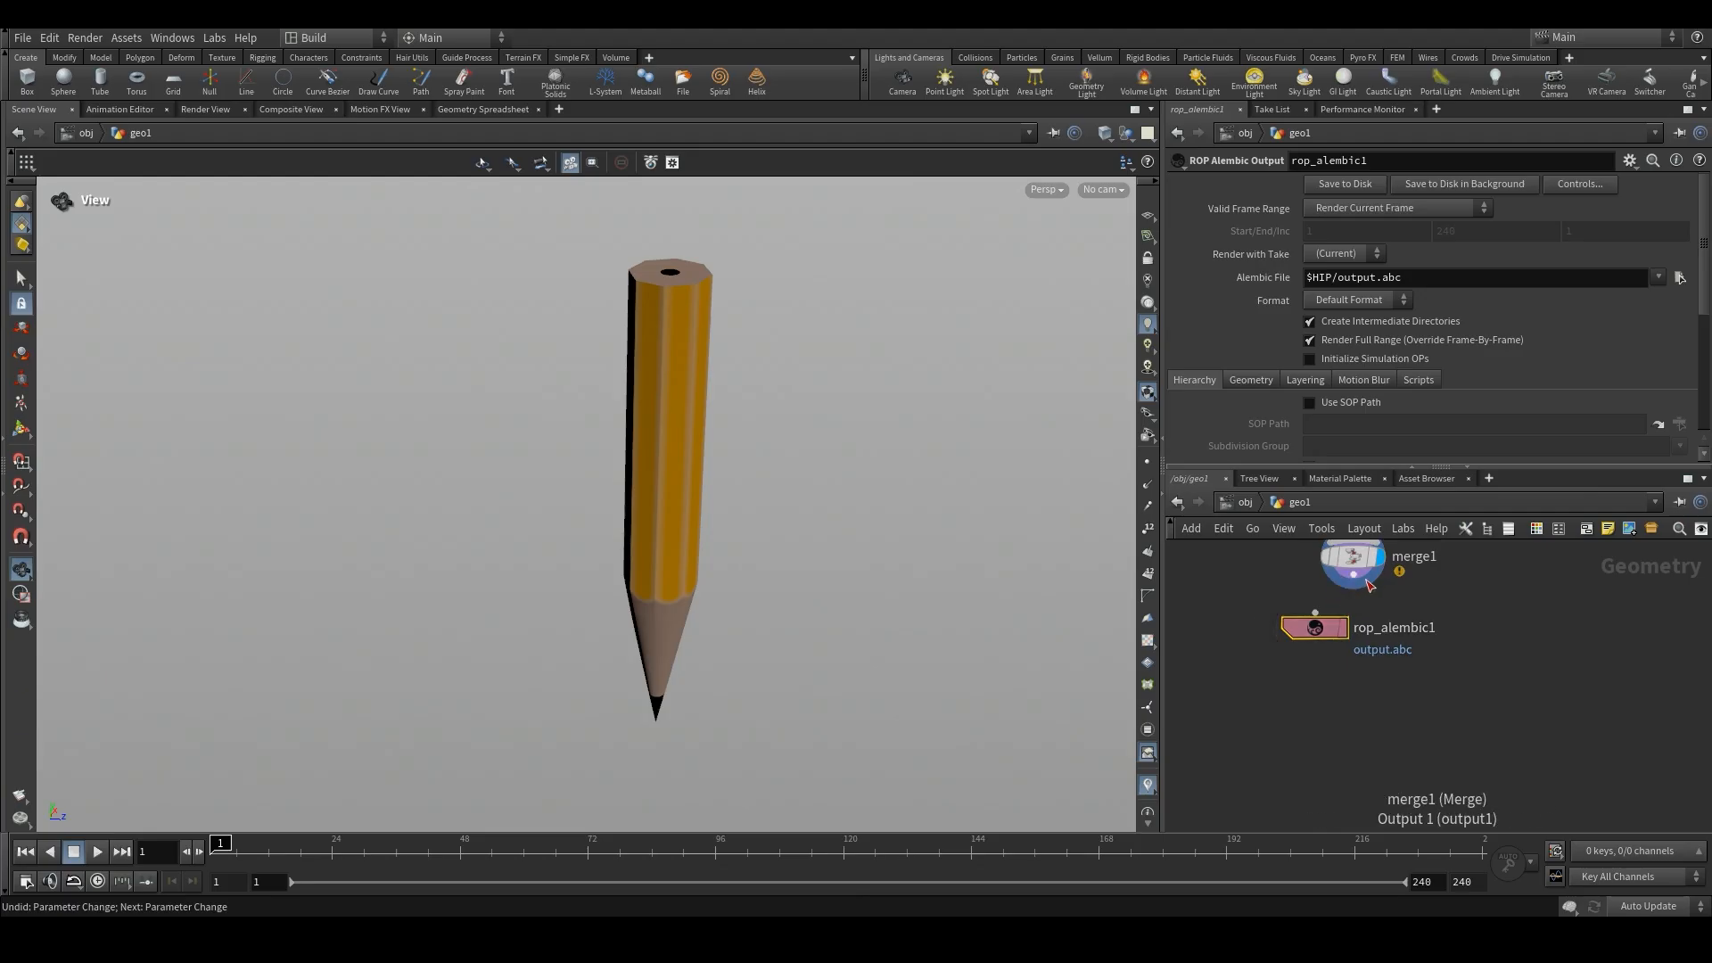
{"action": "left_click_drag", "start_coordinate": [1290, 623], "coordinate": [1295, 661]}
- Set the Alembic output file to pencil.abc in the "attribe flow example" folder
{"action": "left_click", "coordinate": [1659, 278]}
{"action": "left_click", "coordinate": [1676, 275]}
{"action": "type", "text": "pencip"}
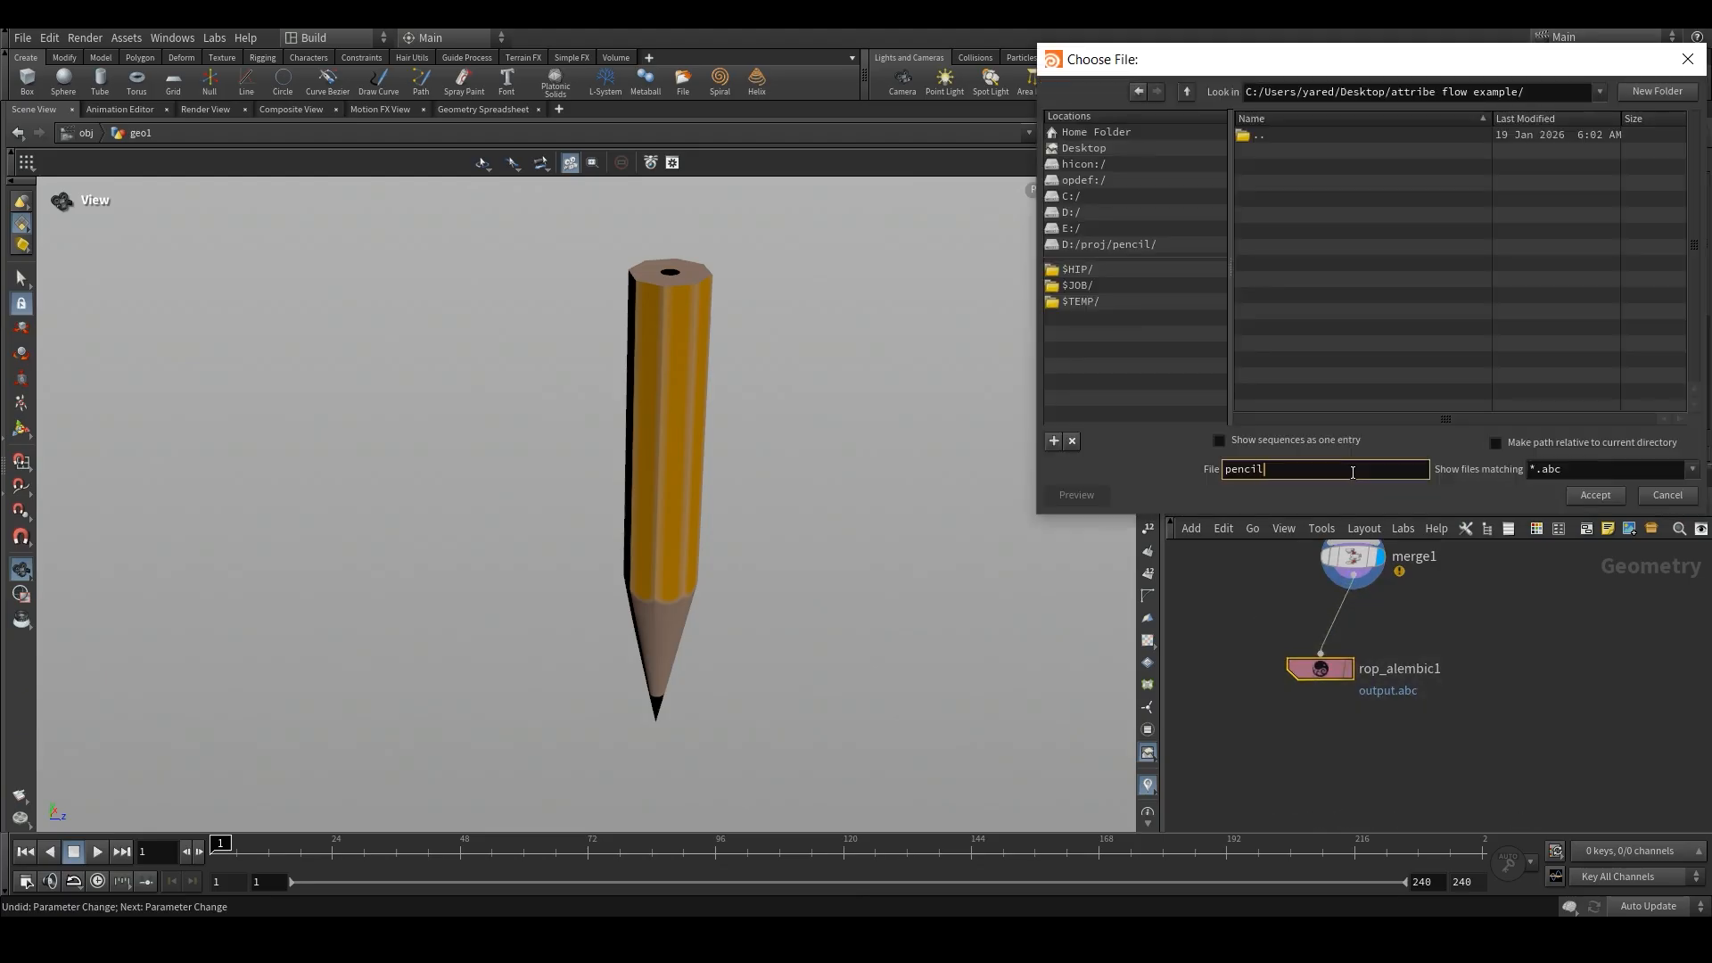
{"action": "type", "text": ".abc"}
{"action": "key", "text": "Return"}
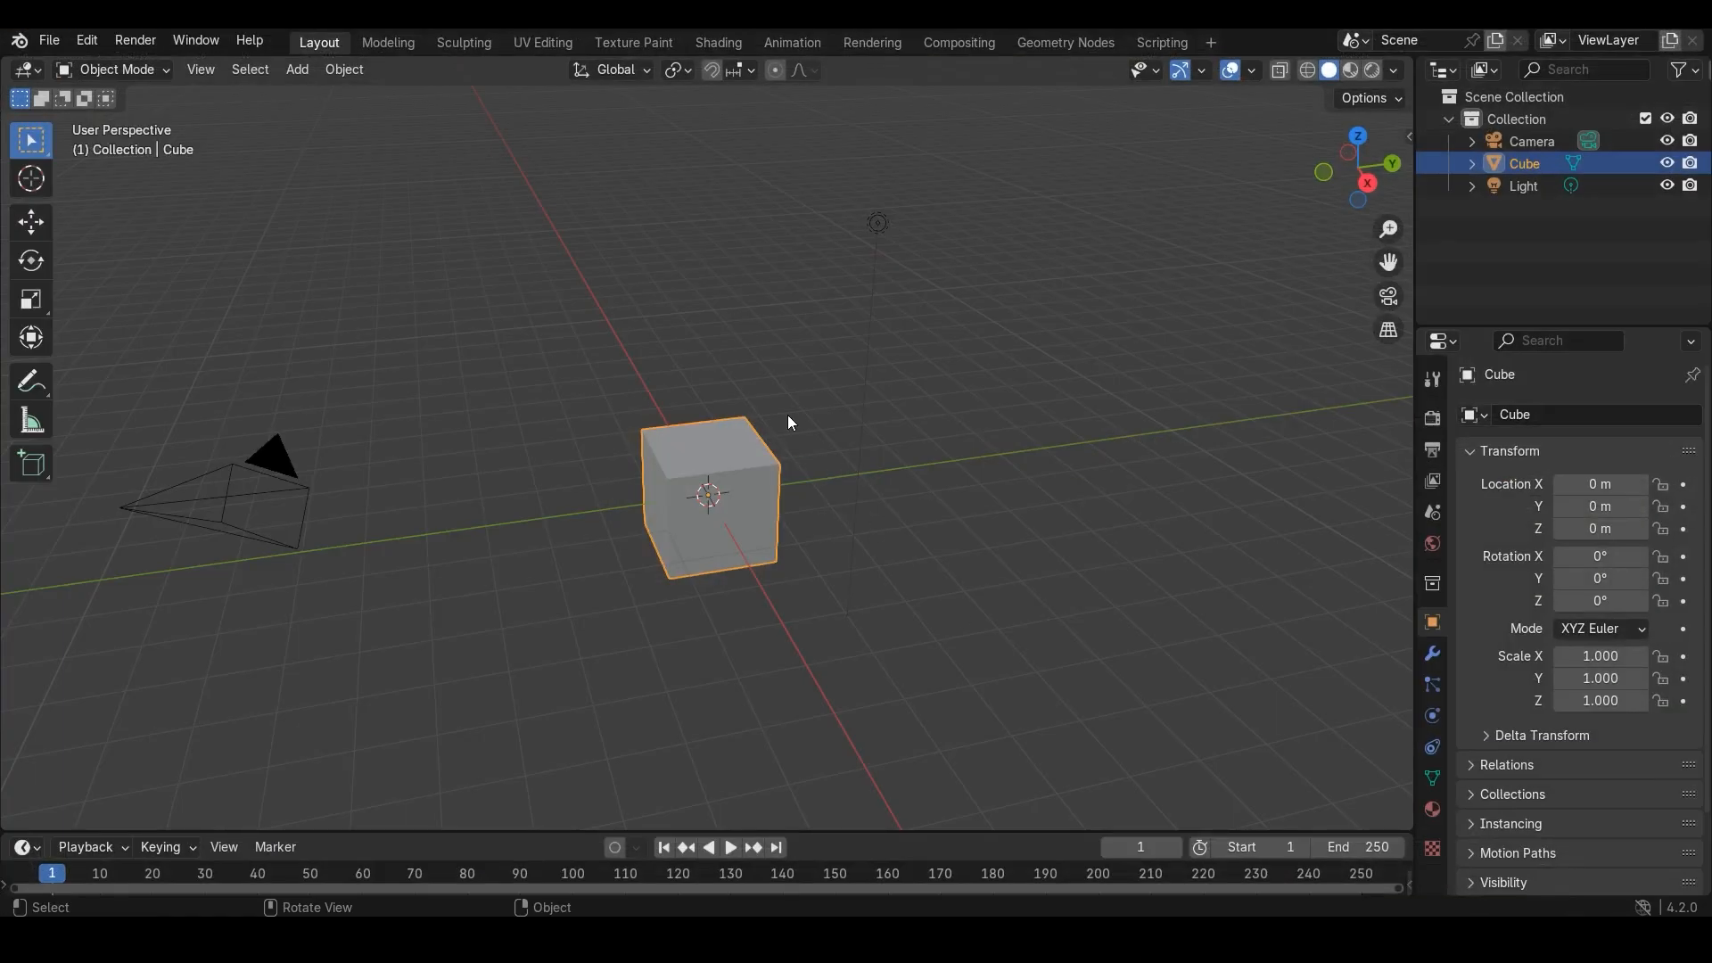
- Switch to Blender and delete the default camera, cube and light from the scene
{"action": "key", "text": "a"}
{"action": "key", "text": "x"}
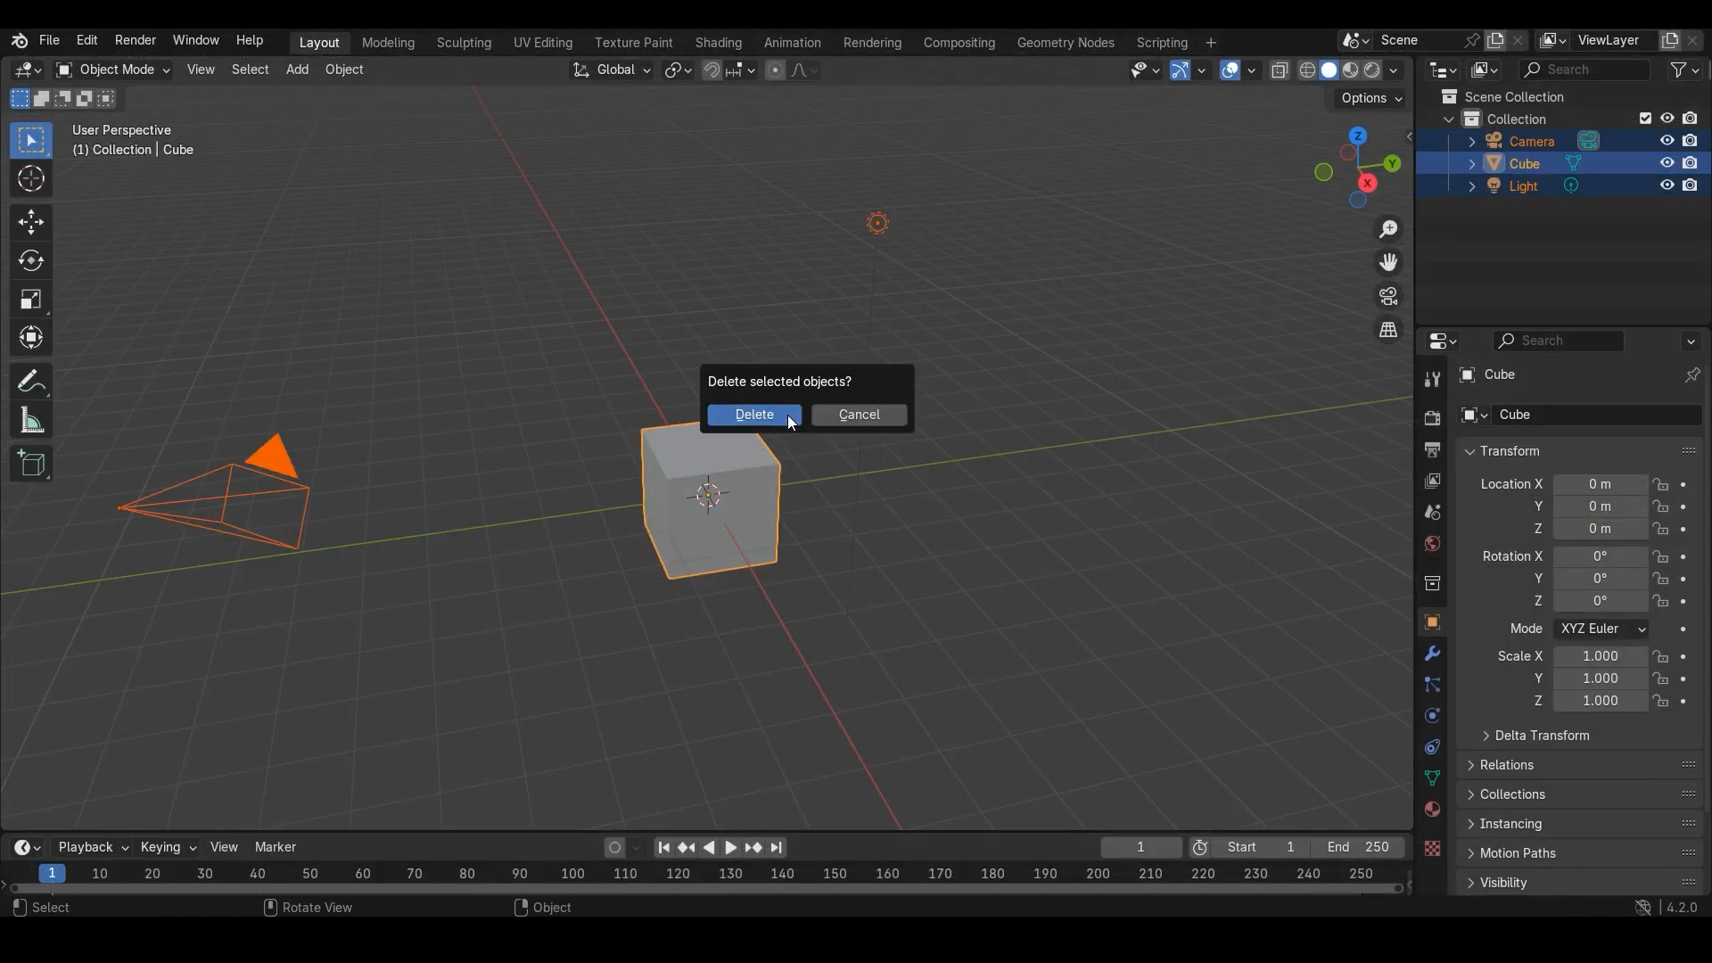
{"action": "left_click", "coordinate": [788, 414]}
- Import the pencil's Alembic file from the "attribe flow example" folder and frame the imported model
{"action": "left_click", "coordinate": [49, 40]}
{"action": "mouse_move", "coordinate": [137, 351]}
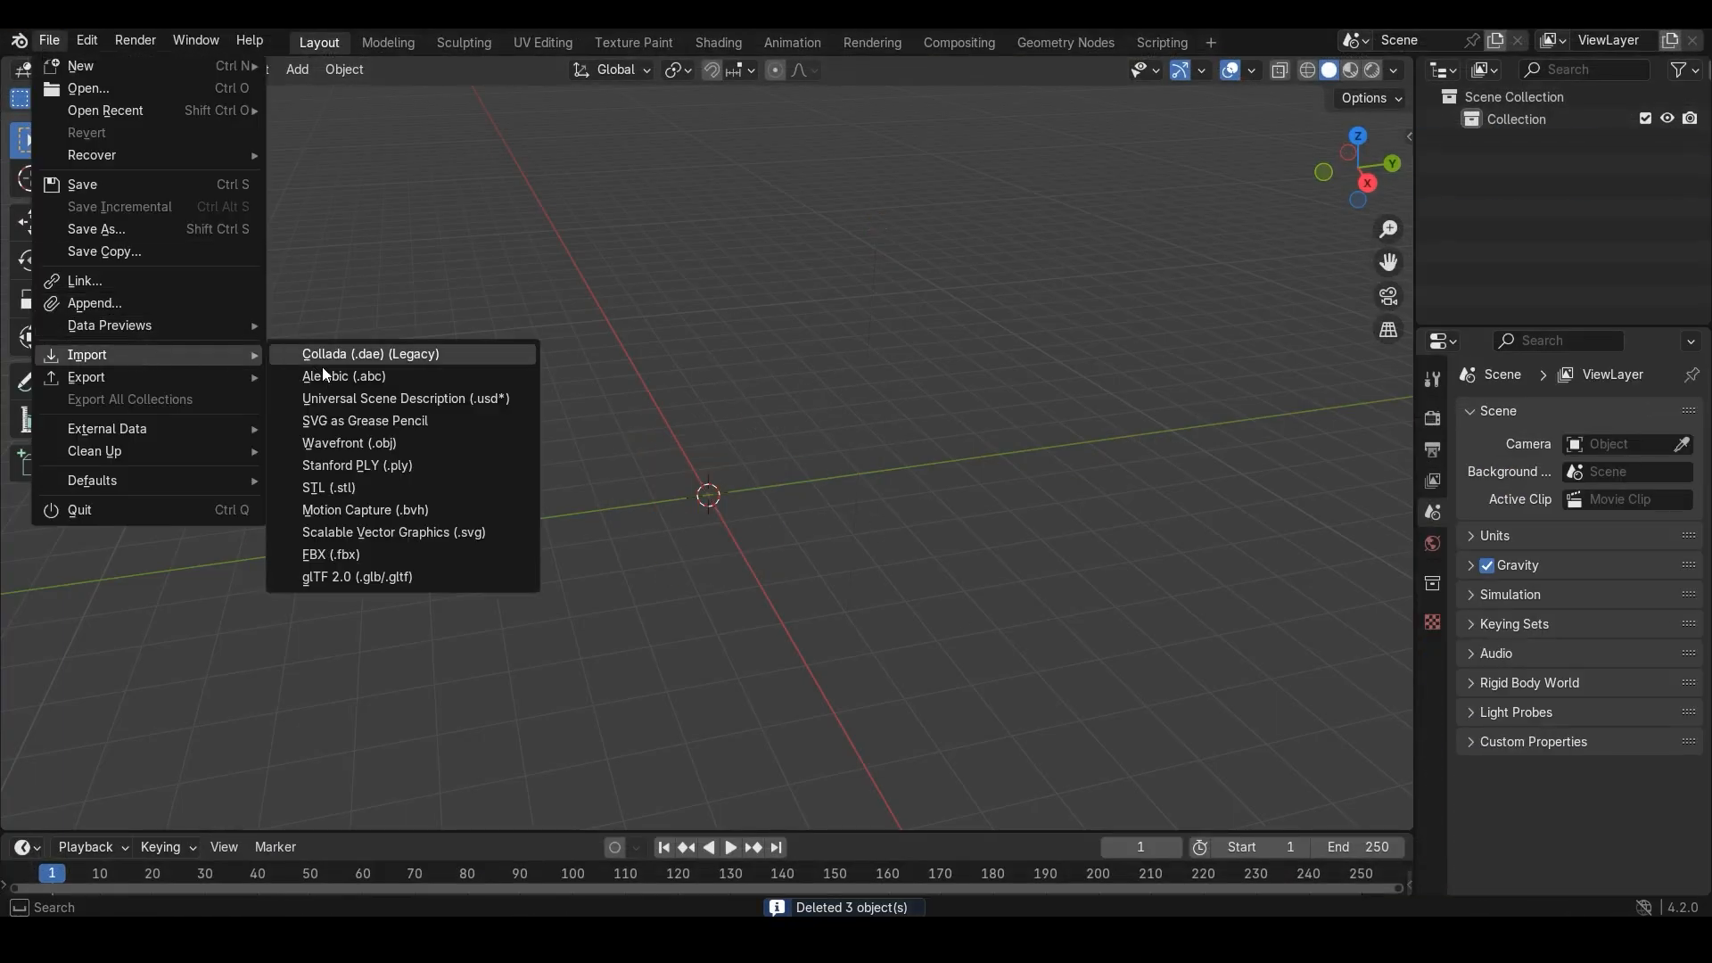
{"action": "left_click", "coordinate": [362, 379]}
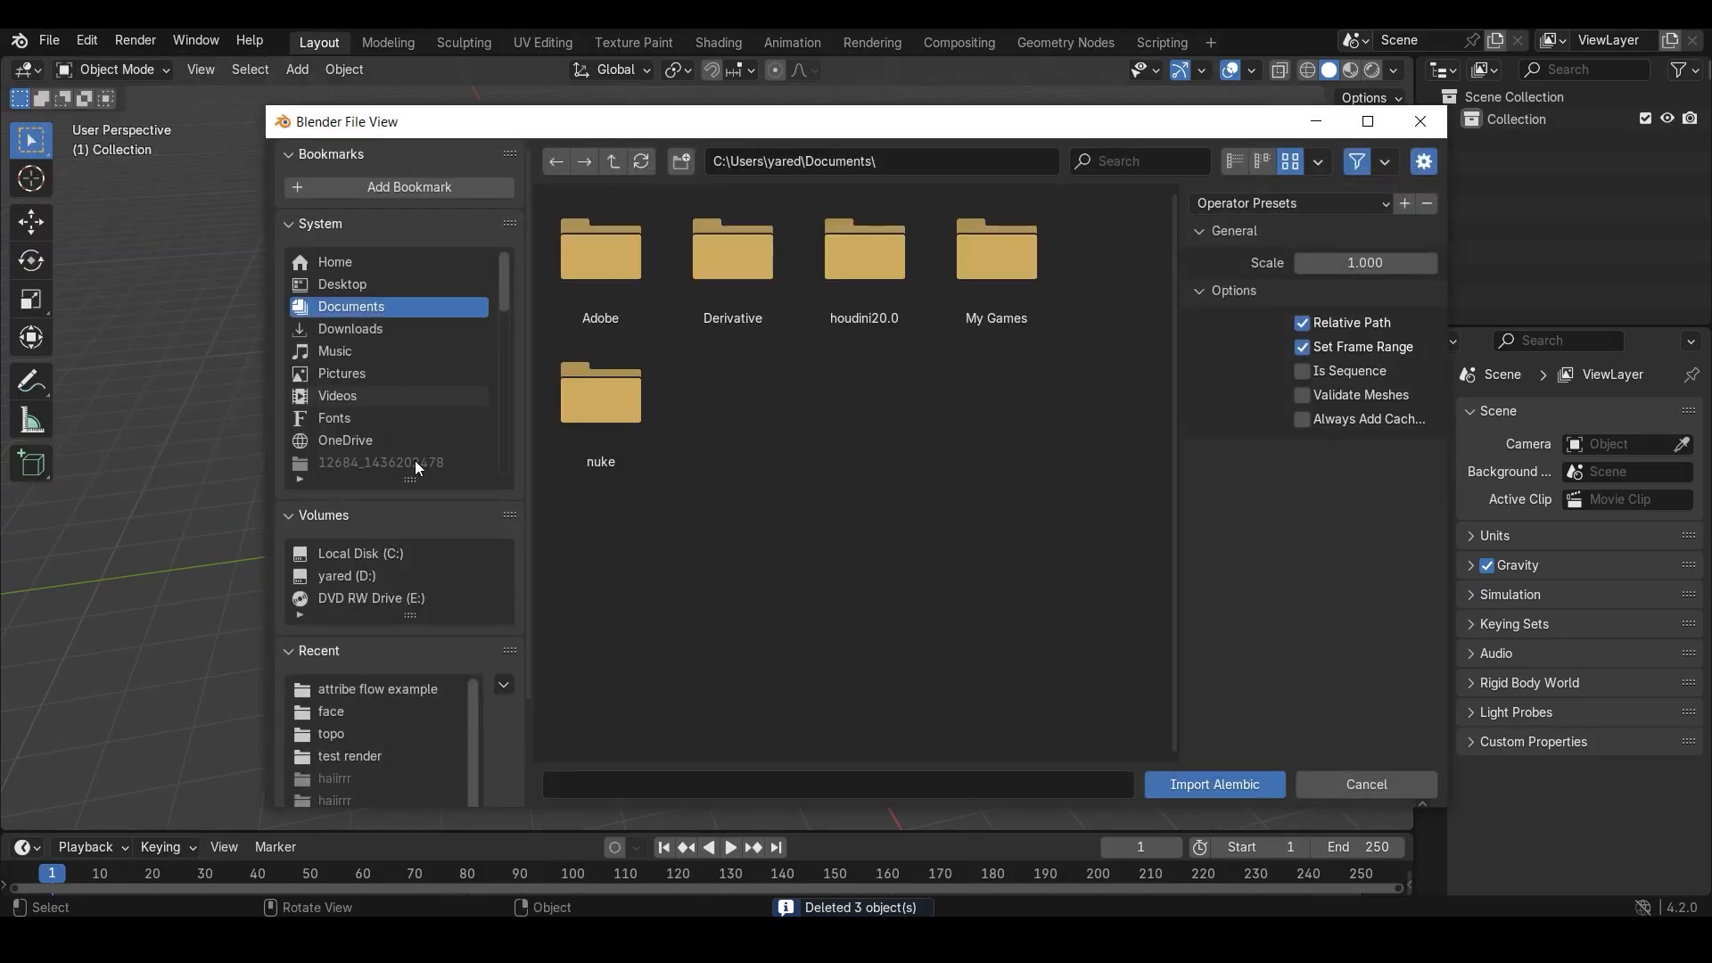
{"action": "left_click", "coordinate": [419, 686]}
{"action": "double_click", "coordinate": [623, 262]}
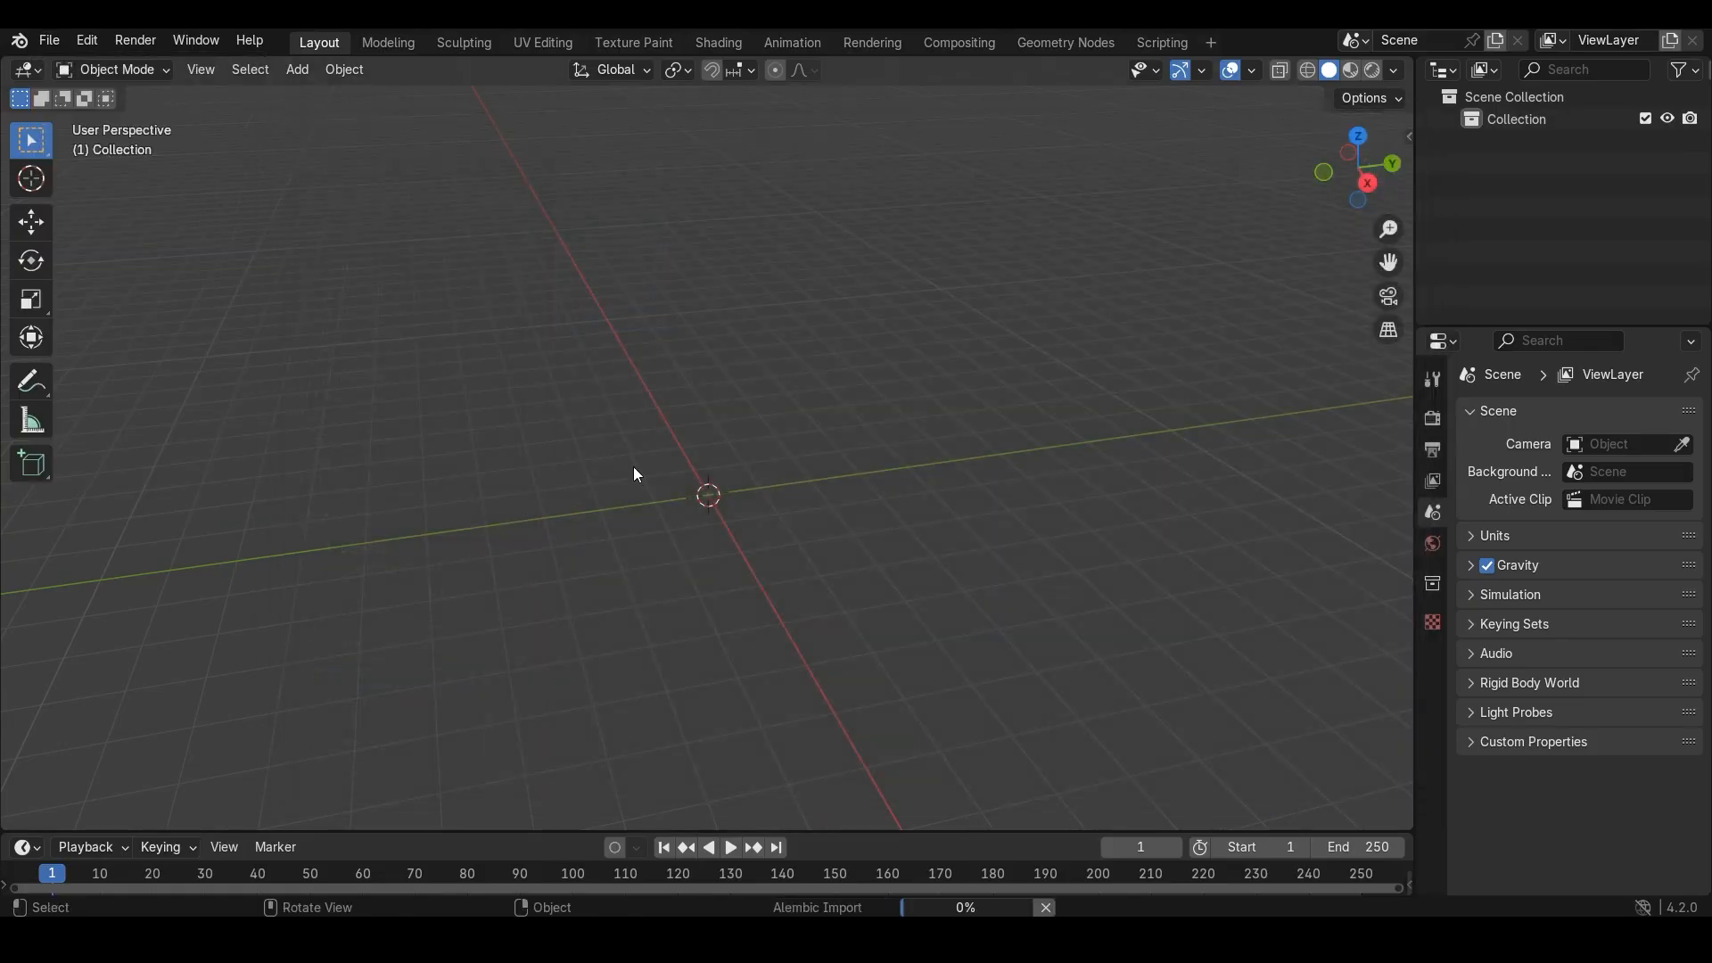
{"action": "key", "text": "KP_Decimal"}
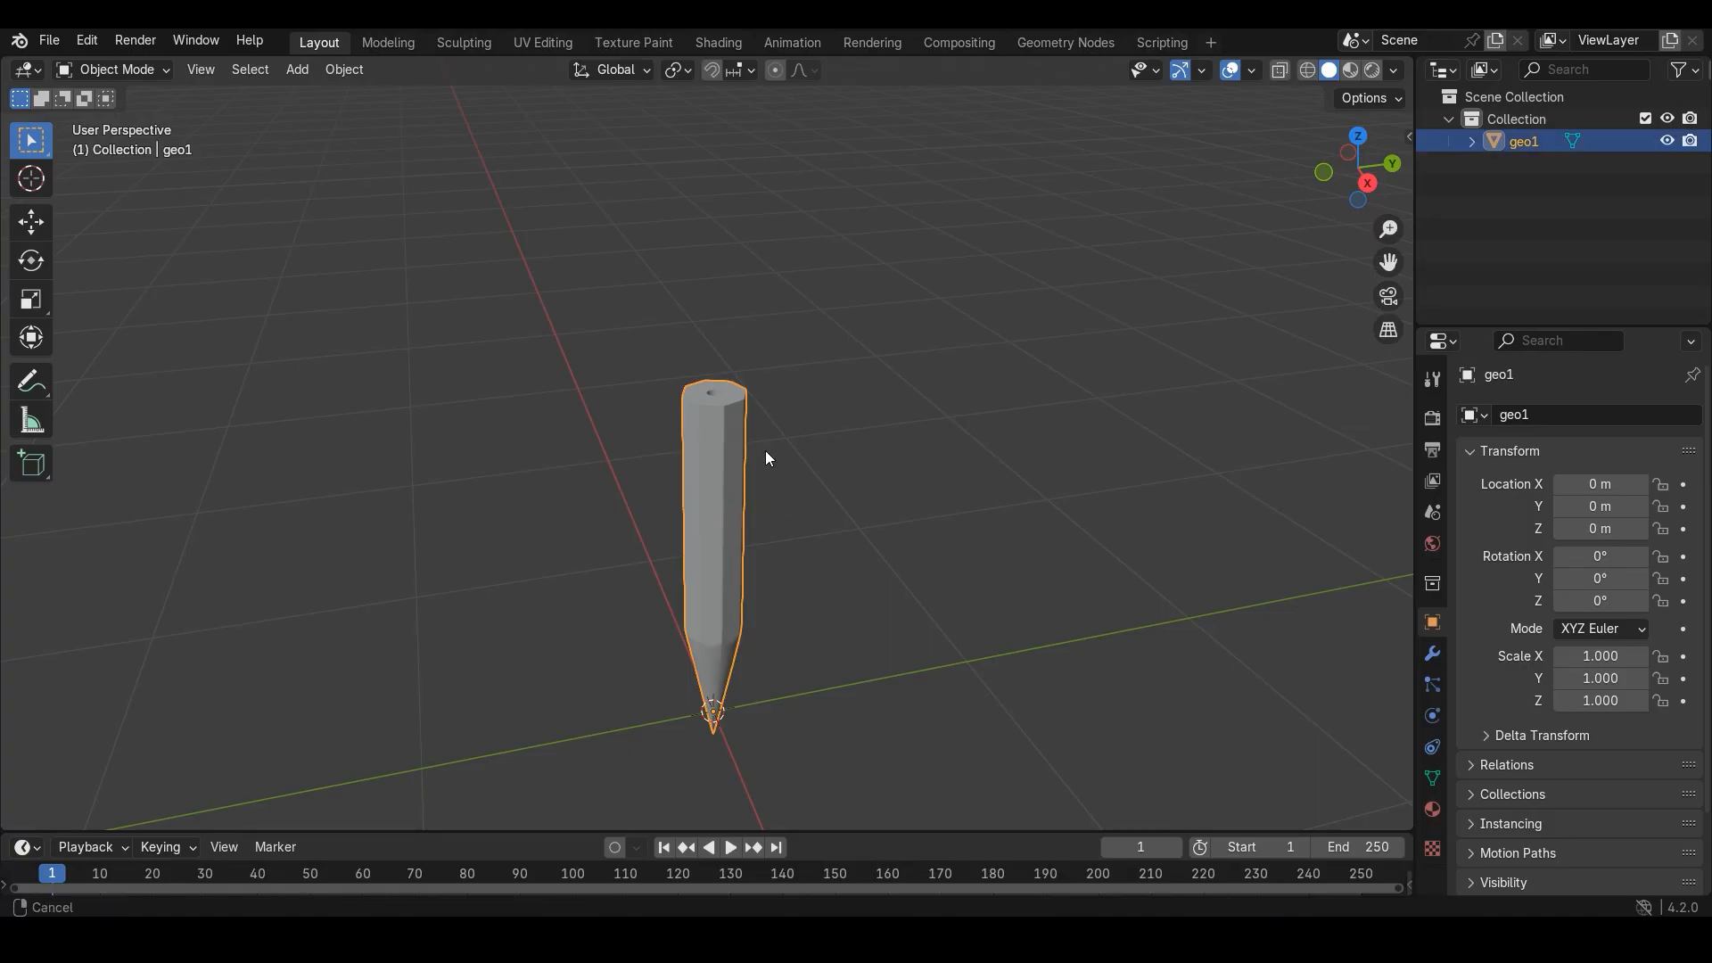
- Expand the Color Attributes list in the pencil mesh's object data properties
{"action": "left_click", "coordinate": [1439, 777]}
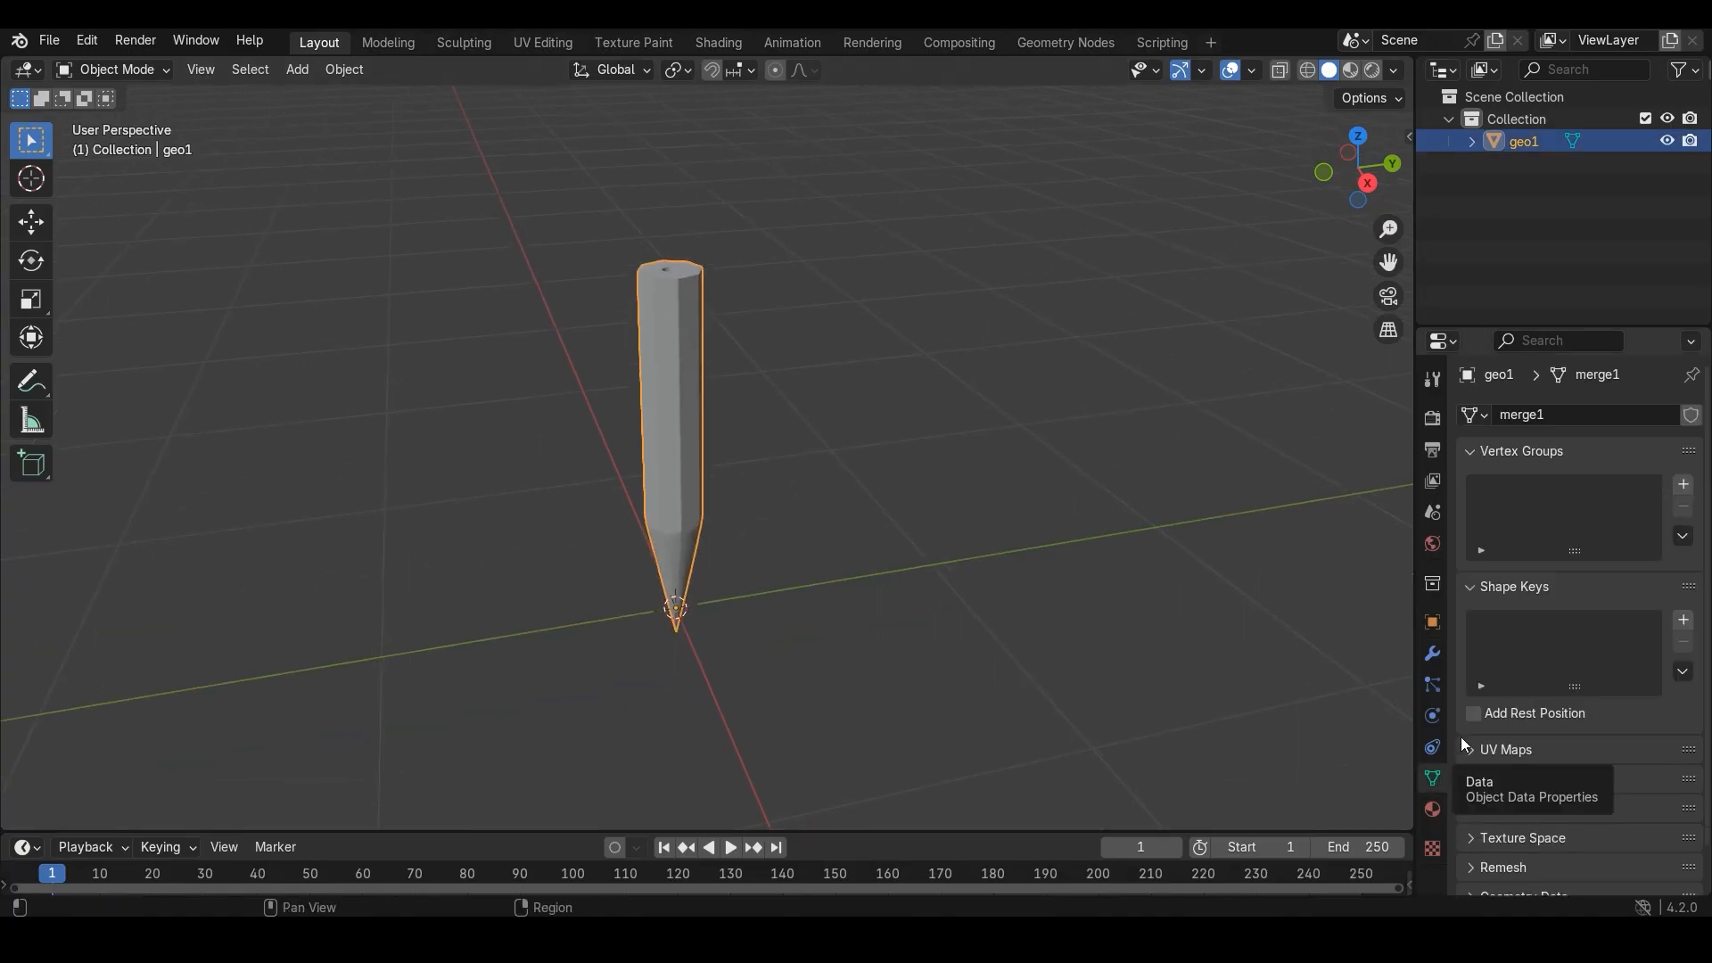
{"action": "scroll", "coordinate": [1489, 794], "scroll_direction": "down", "scroll_amount": 2}
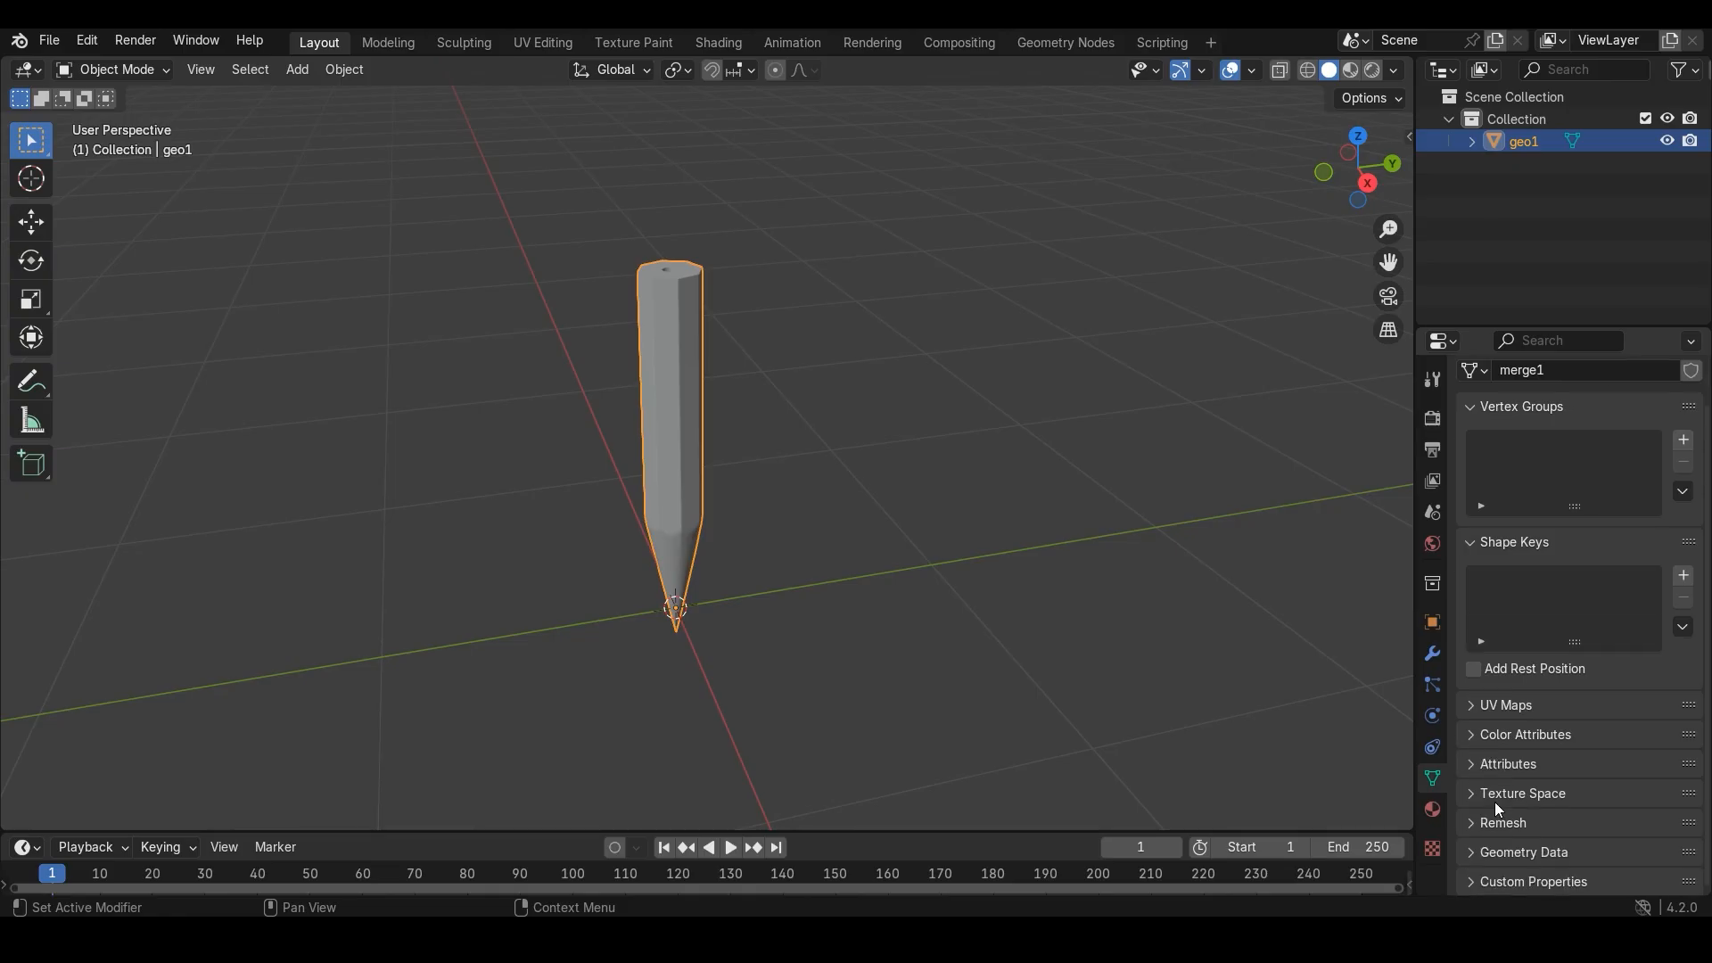
{"action": "left_click", "coordinate": [1527, 736]}
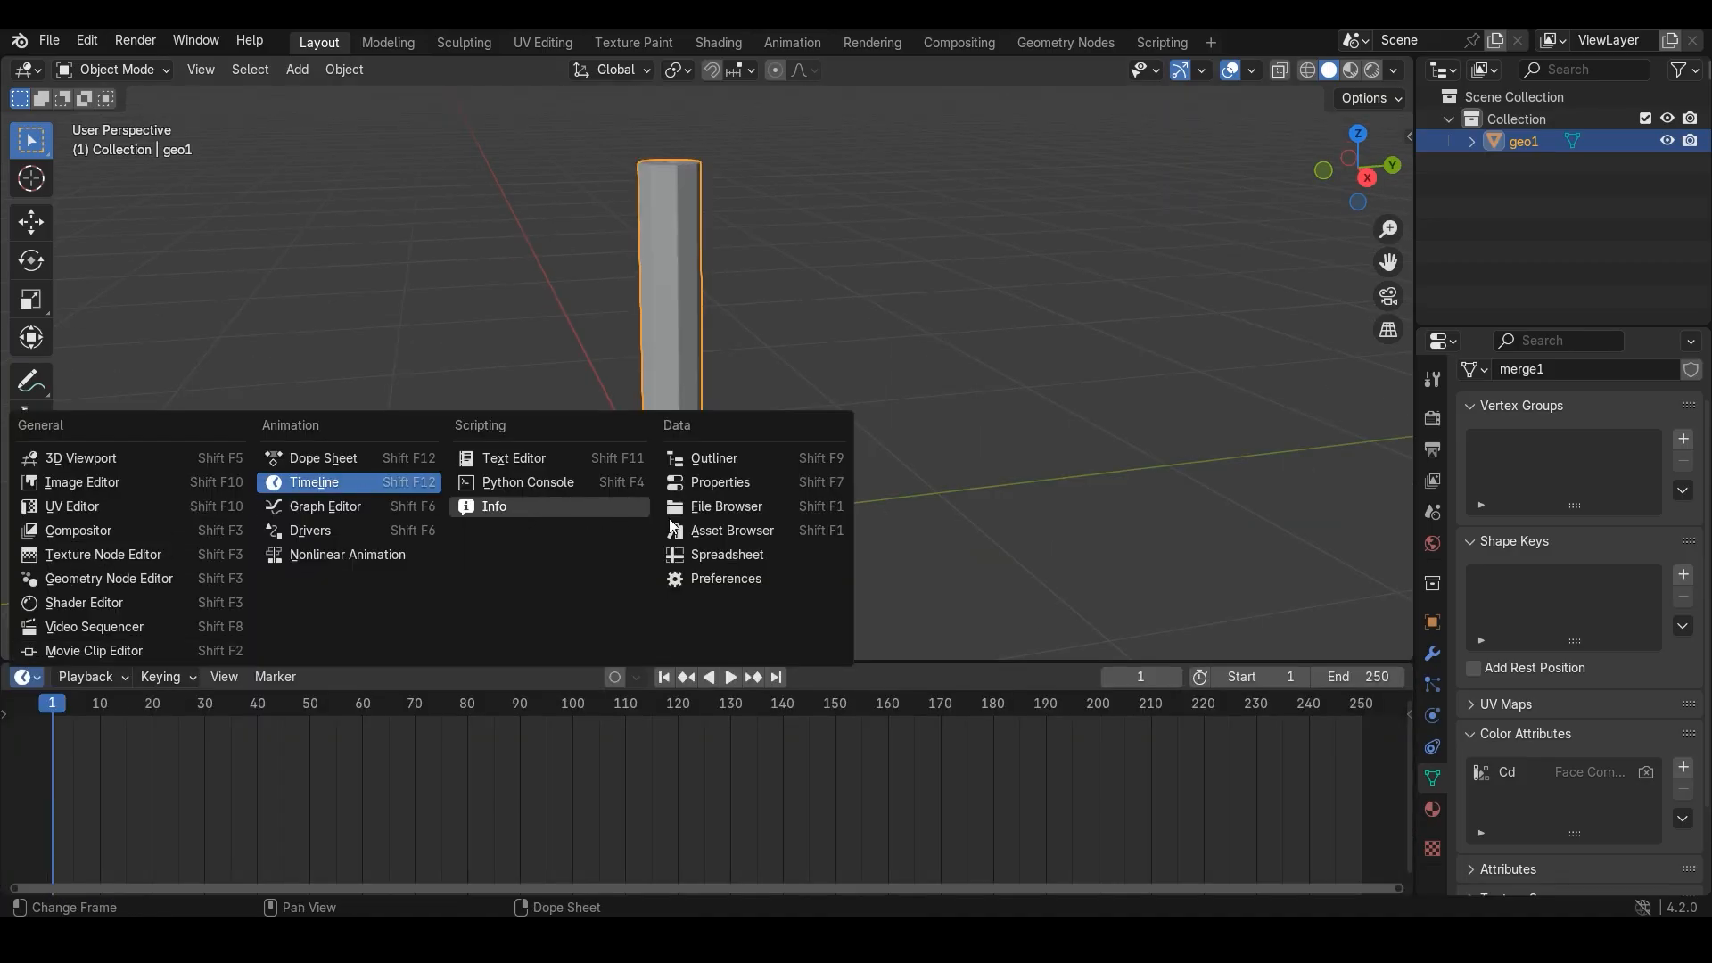
- Replace the timeline with an enlarged Spreadsheet editor and show the pencil mesh's Face Corner attributes
{"action": "left_click", "coordinate": [728, 554]}
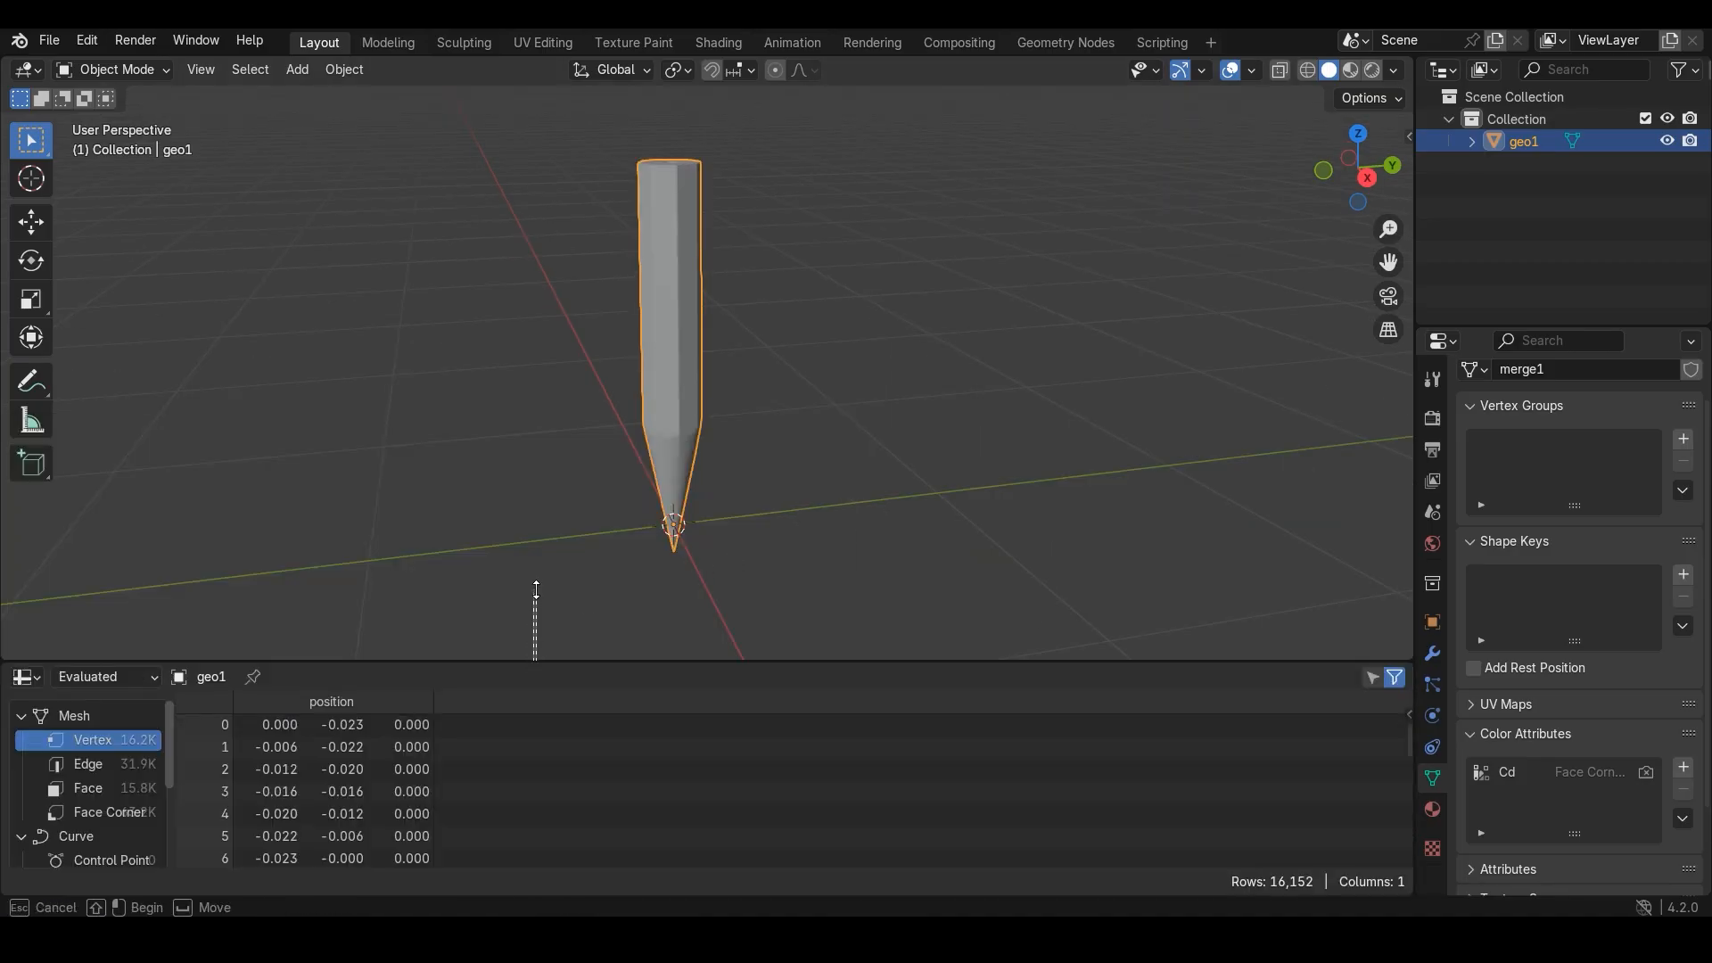
{"action": "left_click_drag", "start_coordinate": [536, 590], "coordinate": [535, 584]}
{"action": "left_click_drag", "start_coordinate": [539, 660], "coordinate": [544, 511]}
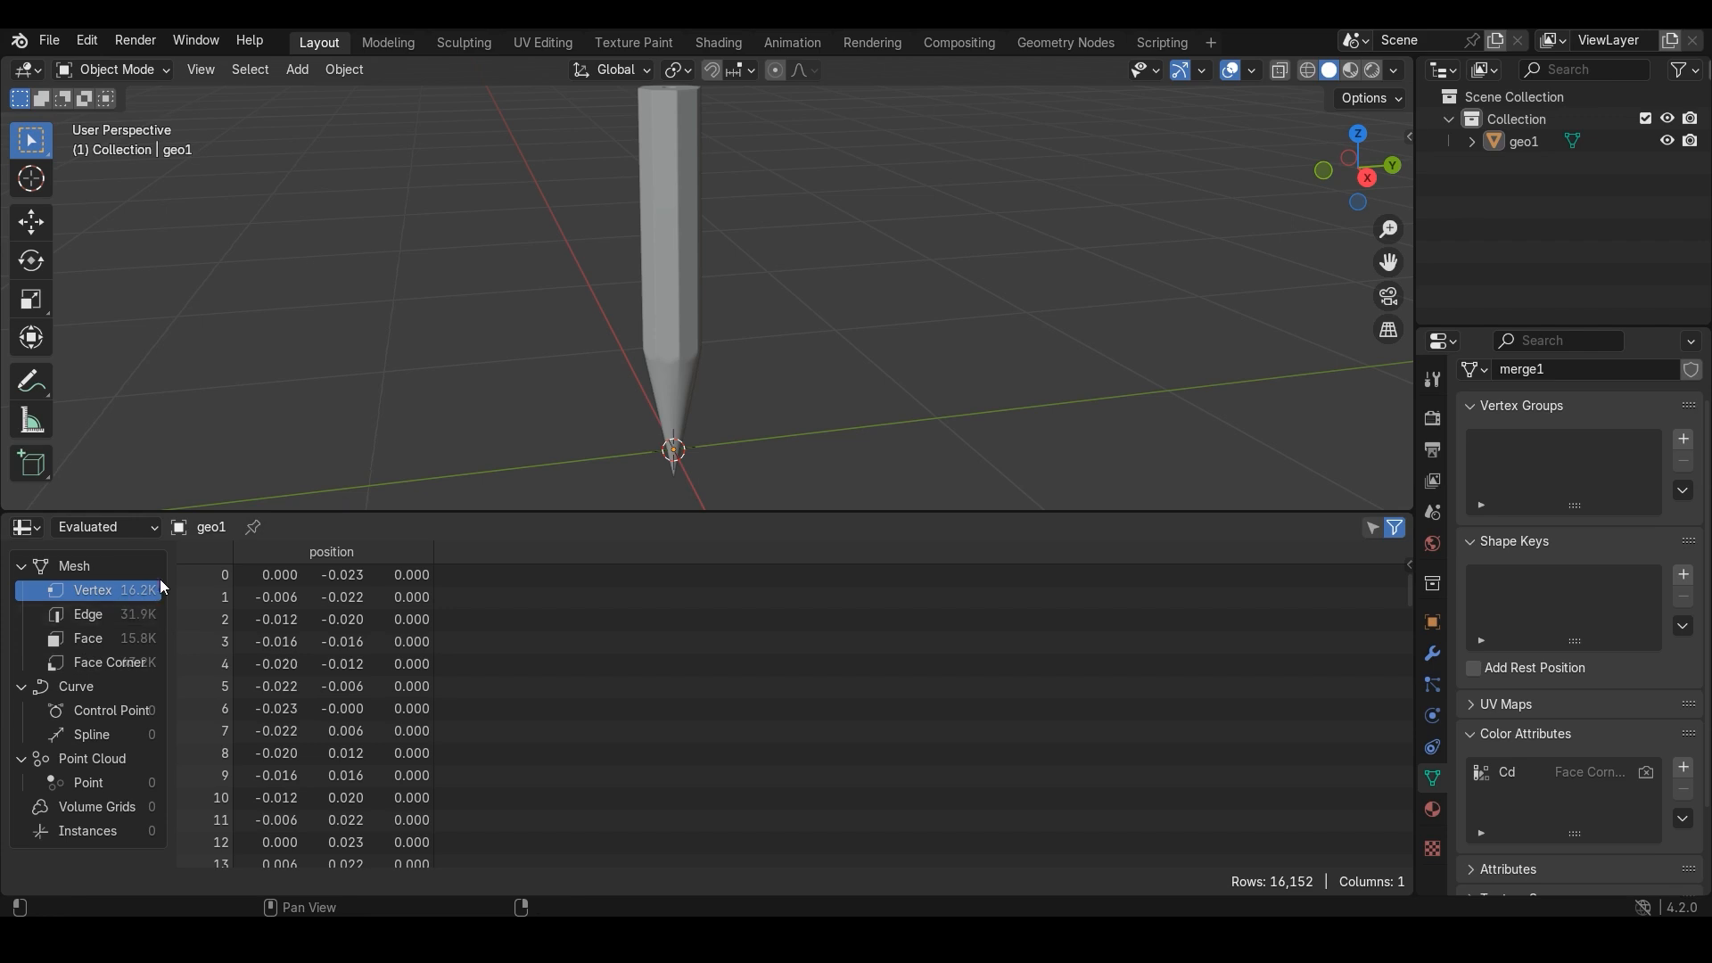
{"action": "left_click", "coordinate": [142, 663]}
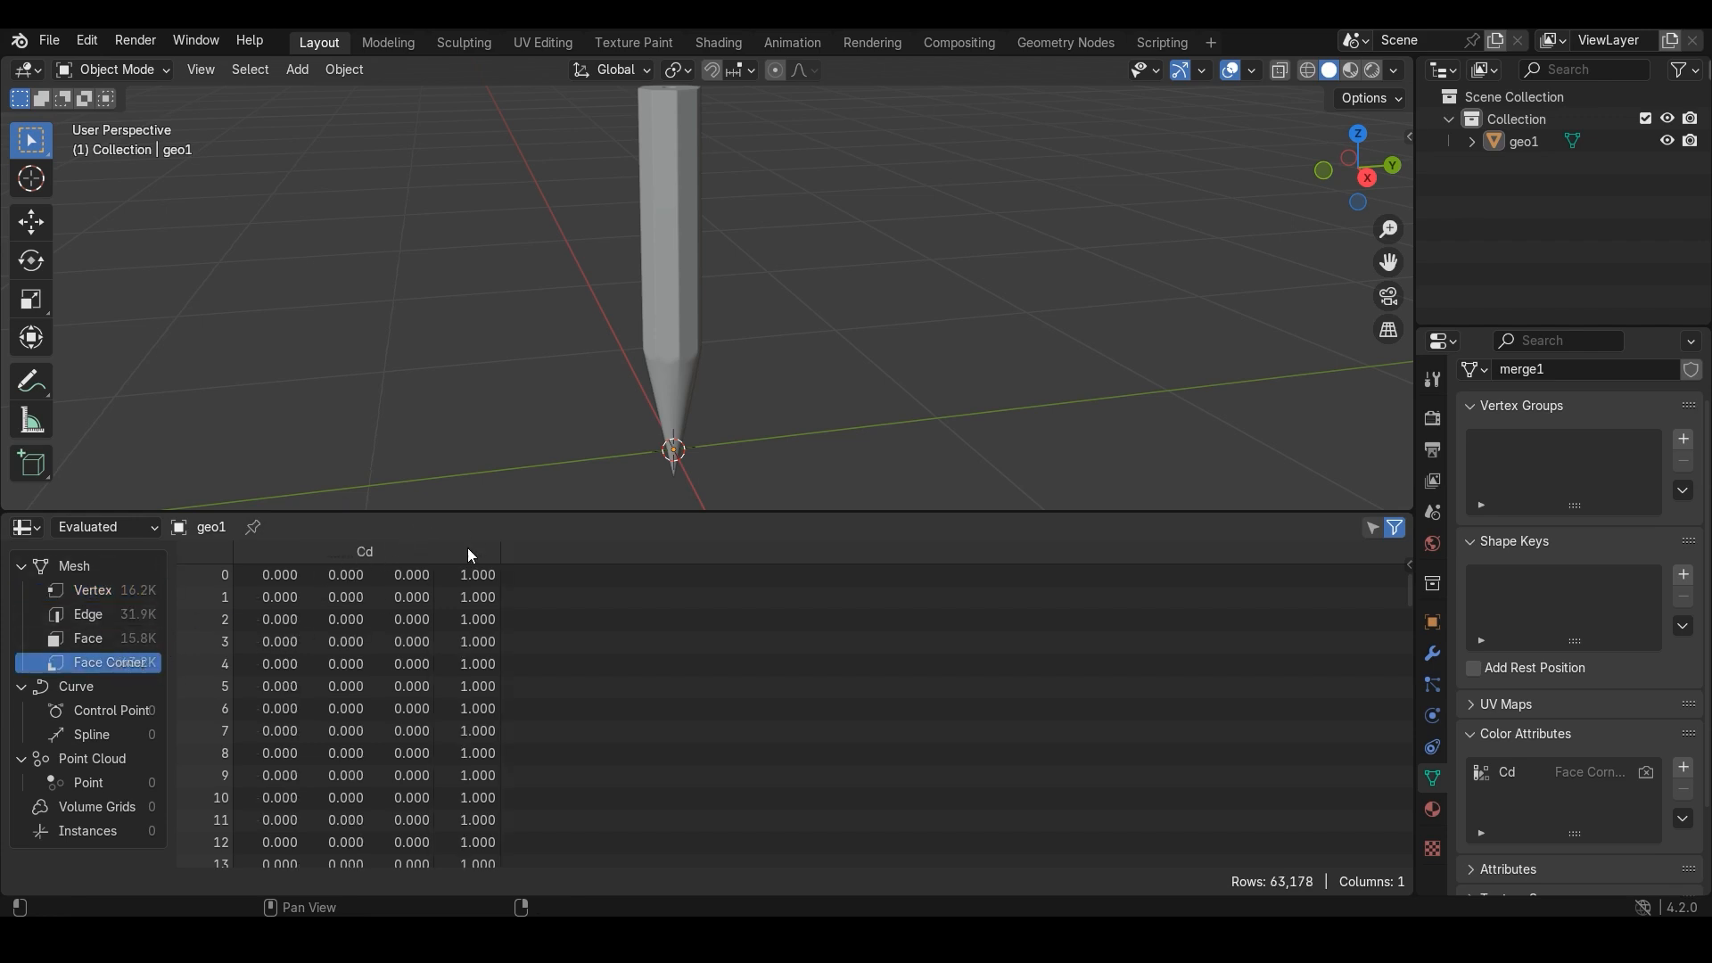
- Examine the pencil's Point, Face Corner and Vertex data in the Spreadsheet for imported attributes
{"action": "left_click_drag", "start_coordinate": [495, 515], "coordinate": [496, 479]}
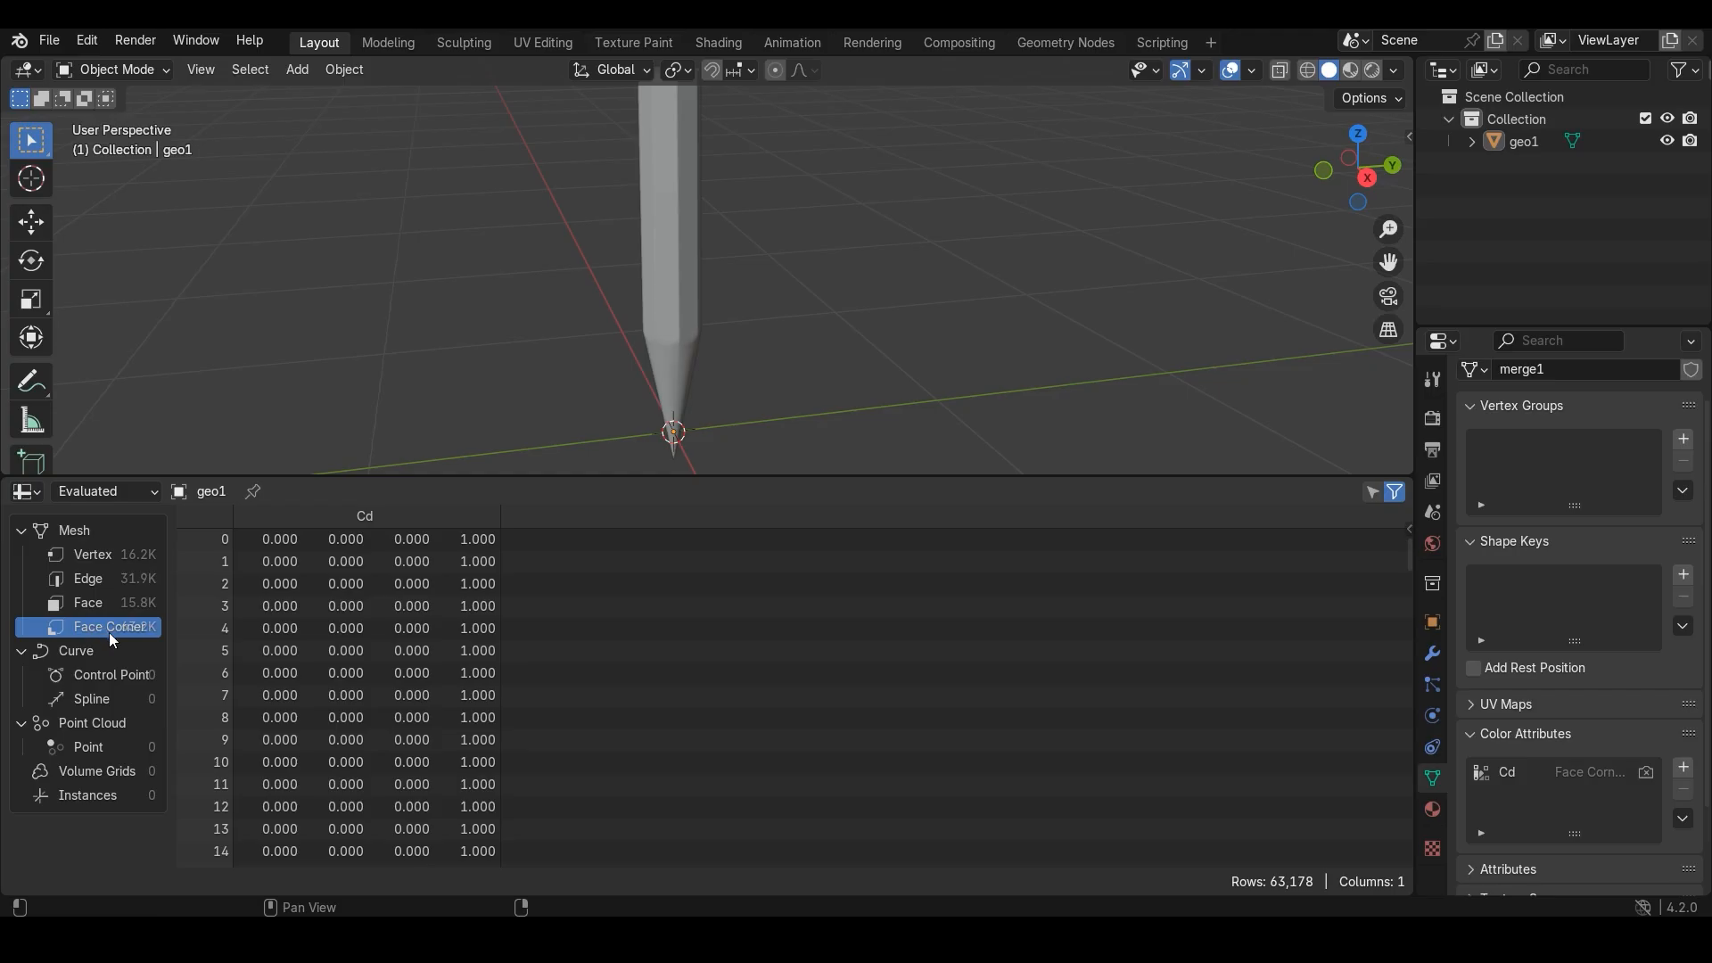
{"action": "left_click", "coordinate": [99, 747]}
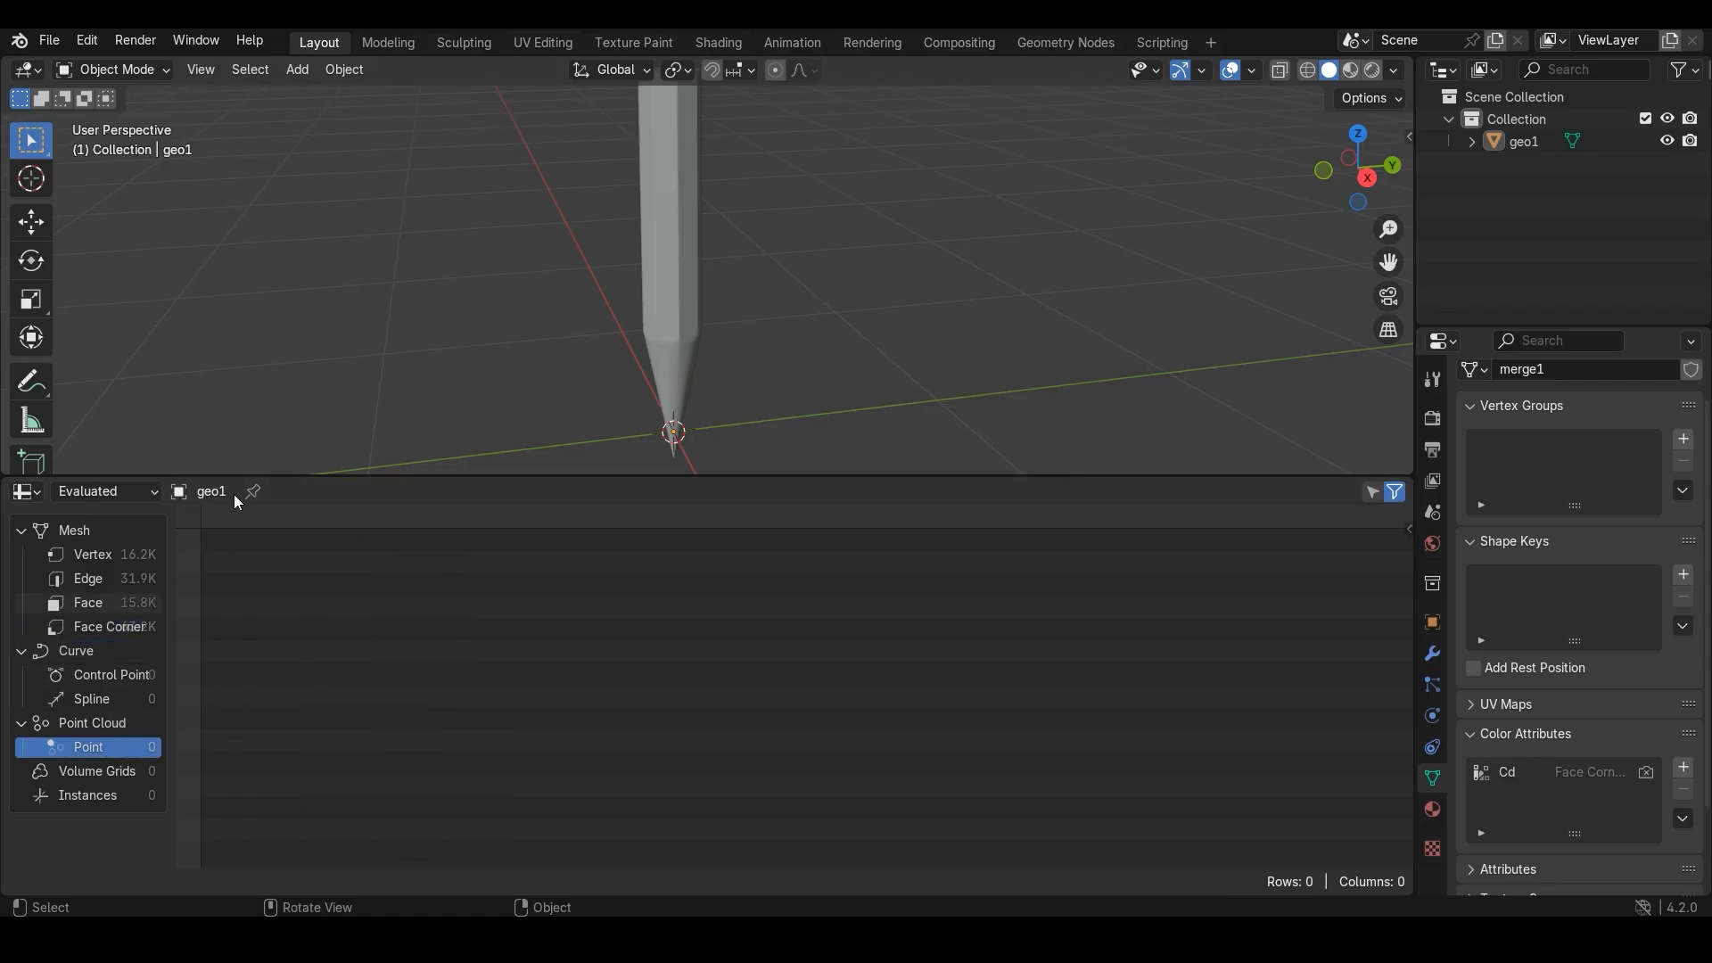
{"action": "left_click_drag", "start_coordinate": [306, 474], "coordinate": [299, 518]}
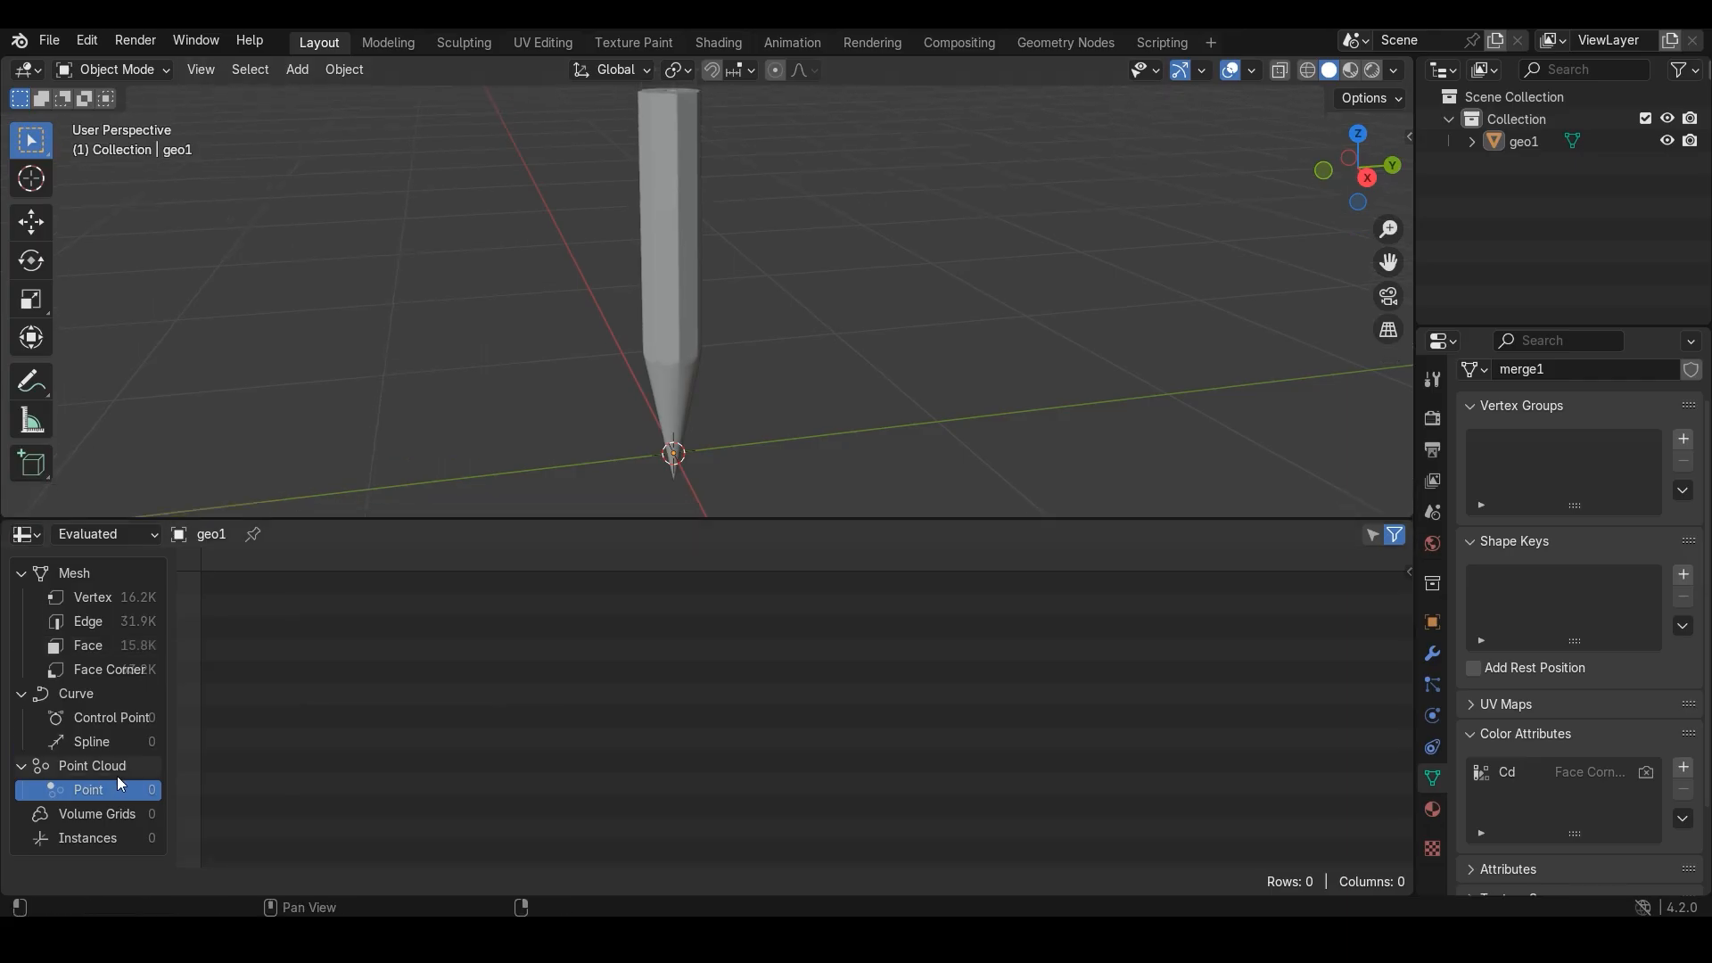
{"action": "left_click", "coordinate": [94, 670]}
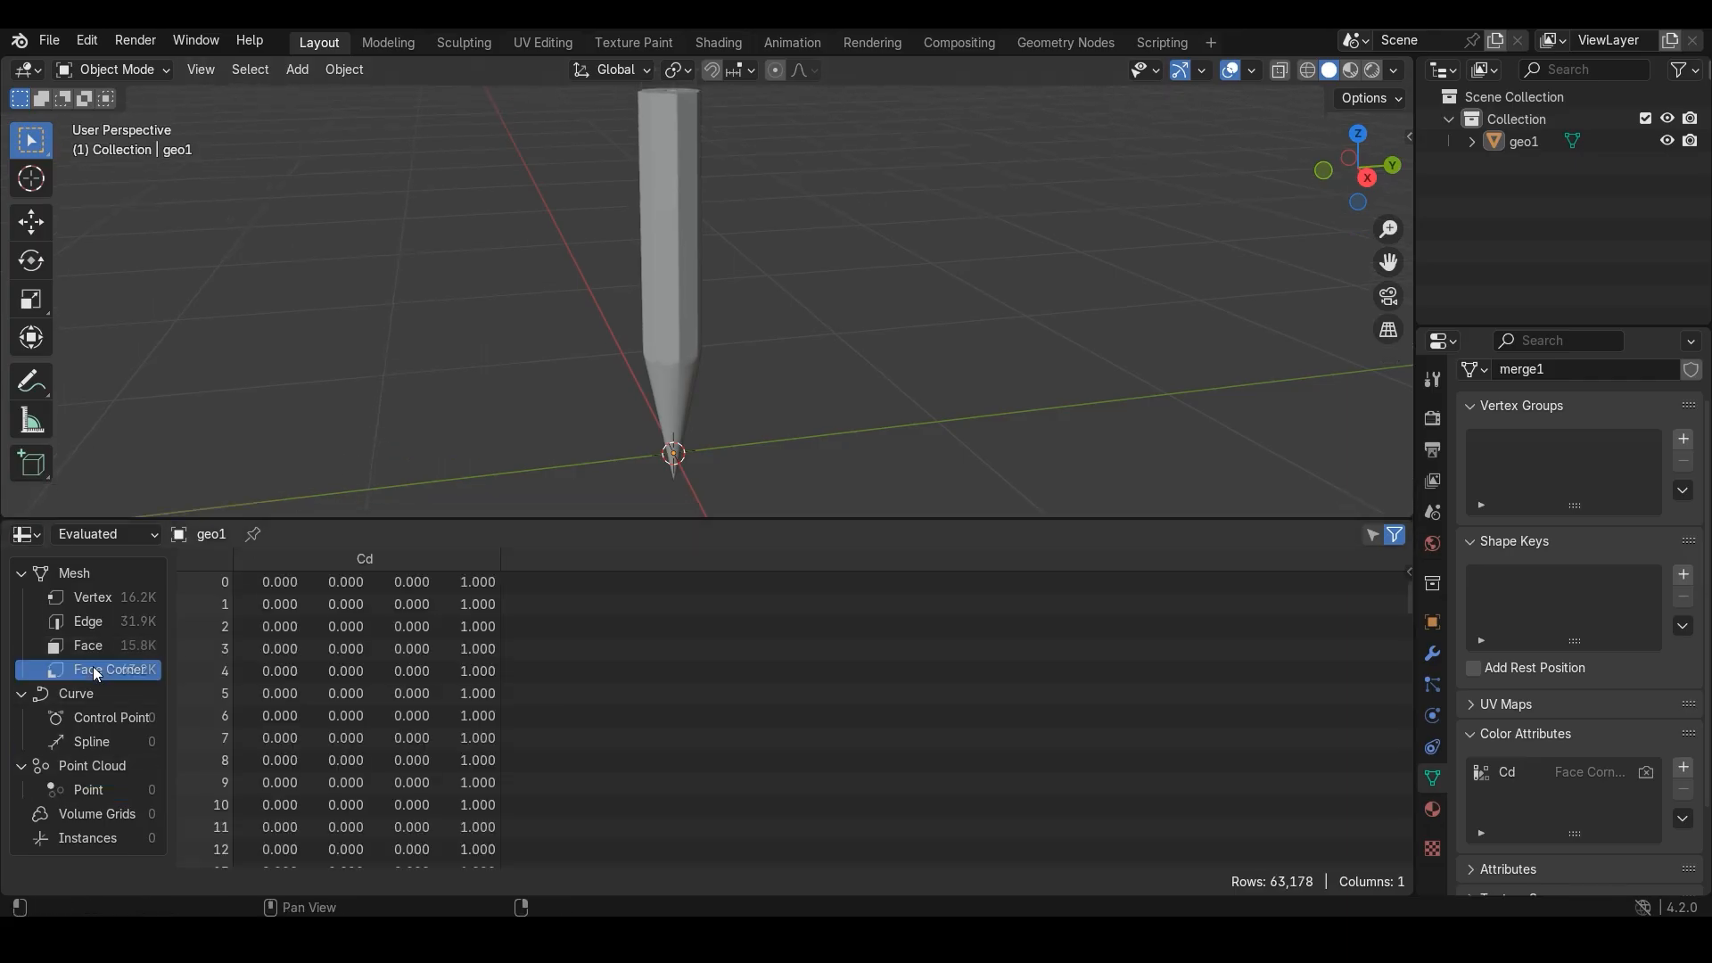
{"action": "left_click", "coordinate": [81, 593]}
{"action": "scroll", "coordinate": [881, 255], "scroll_direction": "down", "scroll_amount": 1}
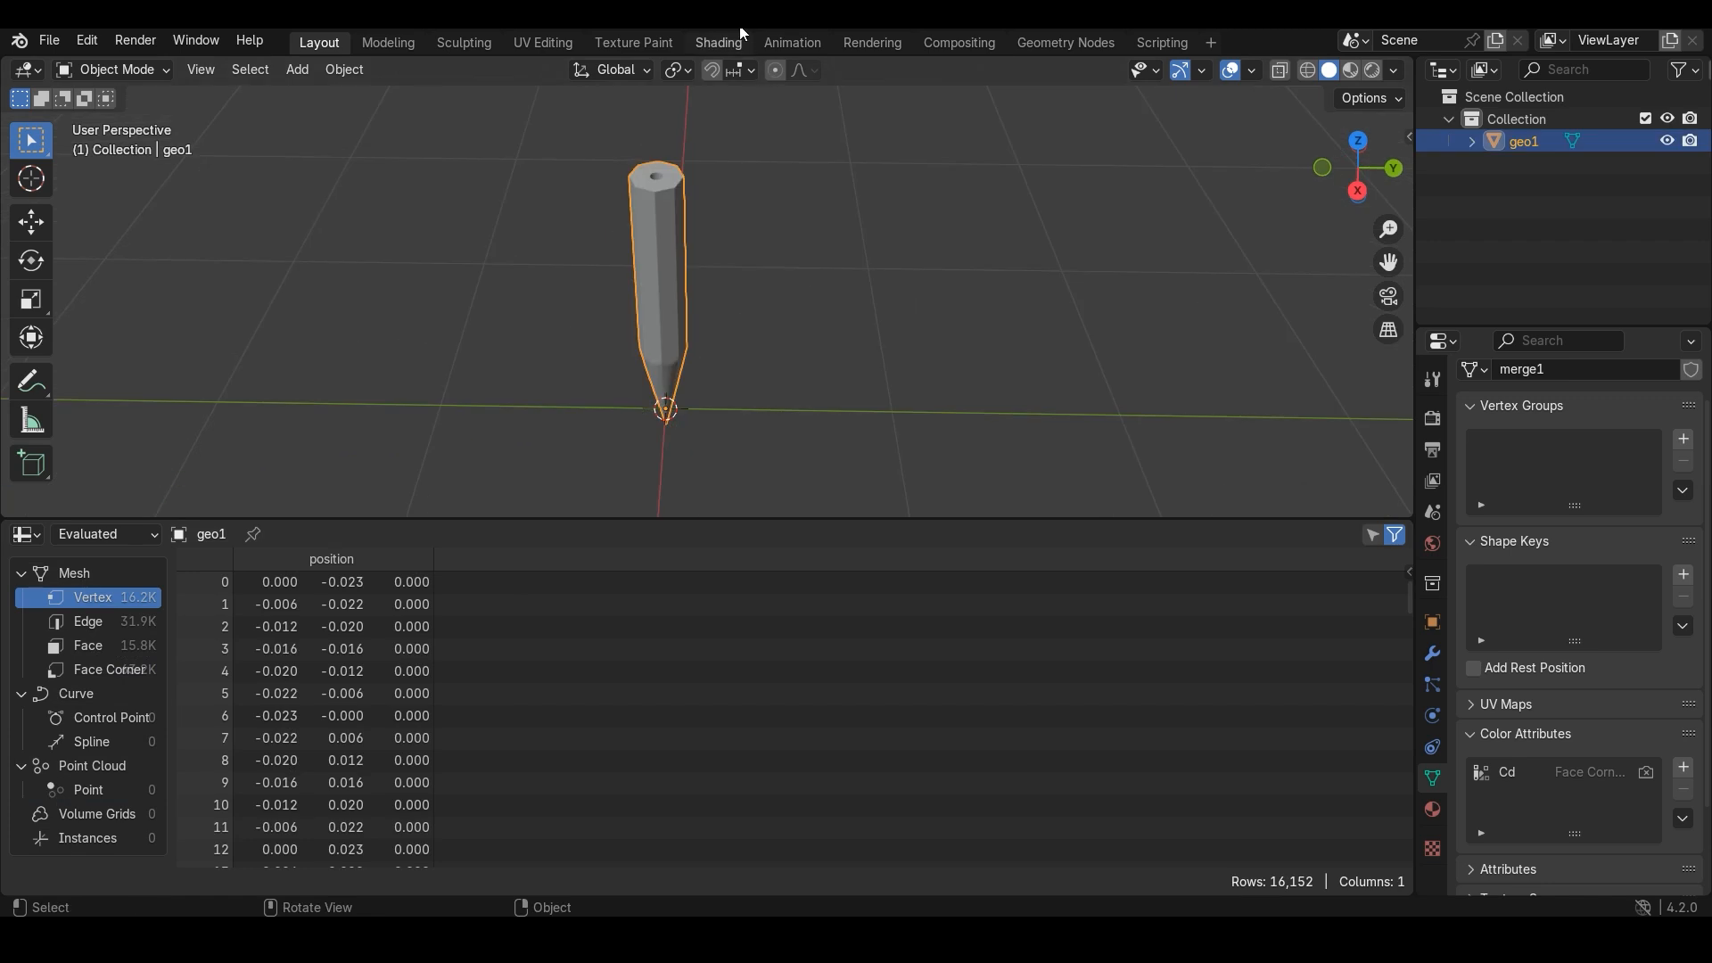
- Open the Shading workspace and replace the pencil's imported material with a new node-based one
{"action": "left_click", "coordinate": [718, 42]}
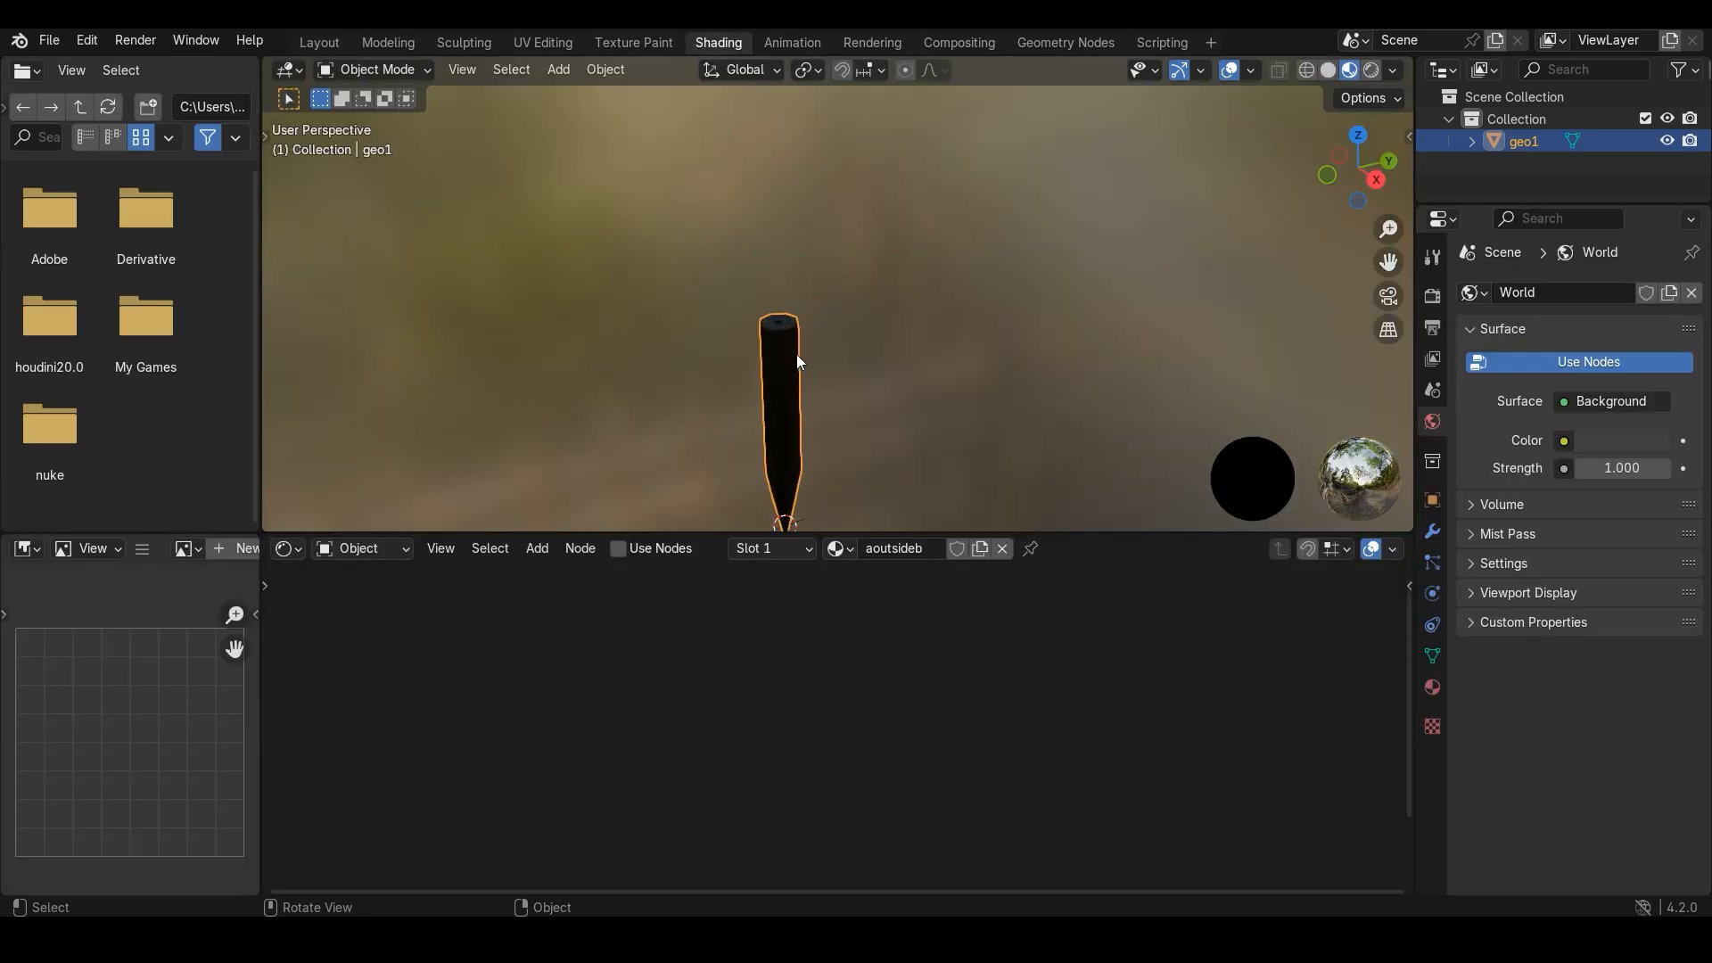
{"action": "left_click", "coordinate": [1002, 549]}
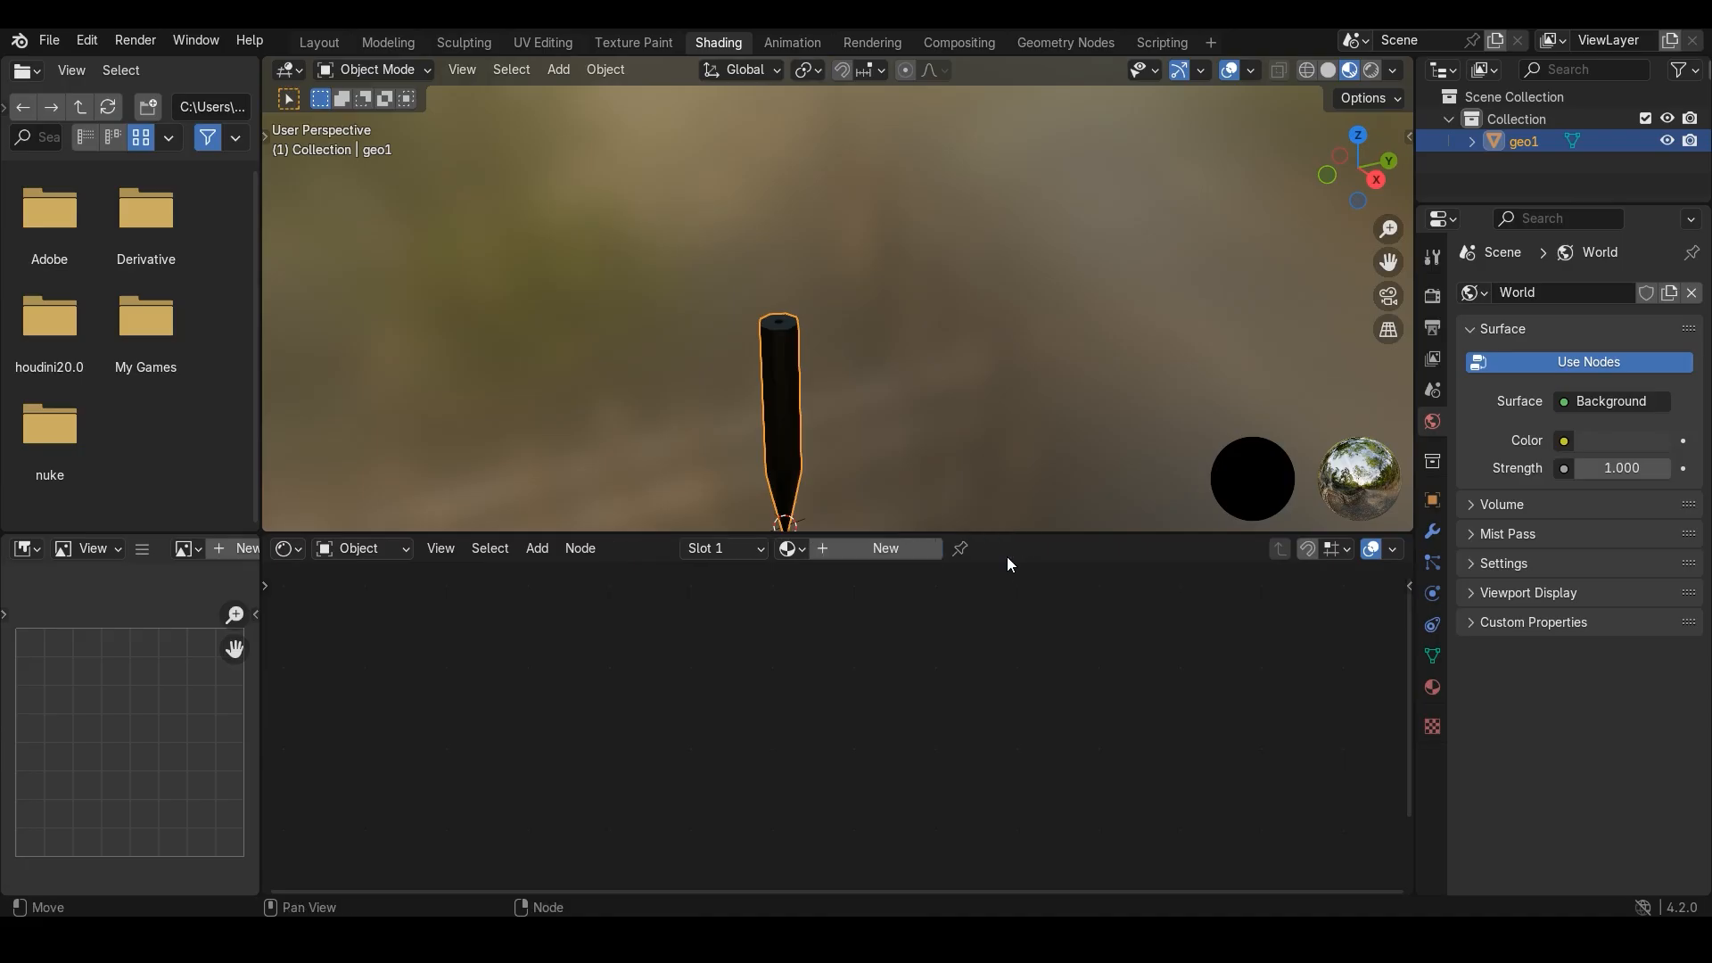
{"action": "left_click", "coordinate": [875, 550]}
{"action": "middle_click_drag", "start_coordinate": [836, 633], "coordinate": [836, 781]}
{"action": "middle_click_drag", "start_coordinate": [883, 597], "coordinate": [903, 569]}
{"action": "left_click", "coordinate": [819, 635]}
{"action": "left_click", "coordinate": [608, 627]}
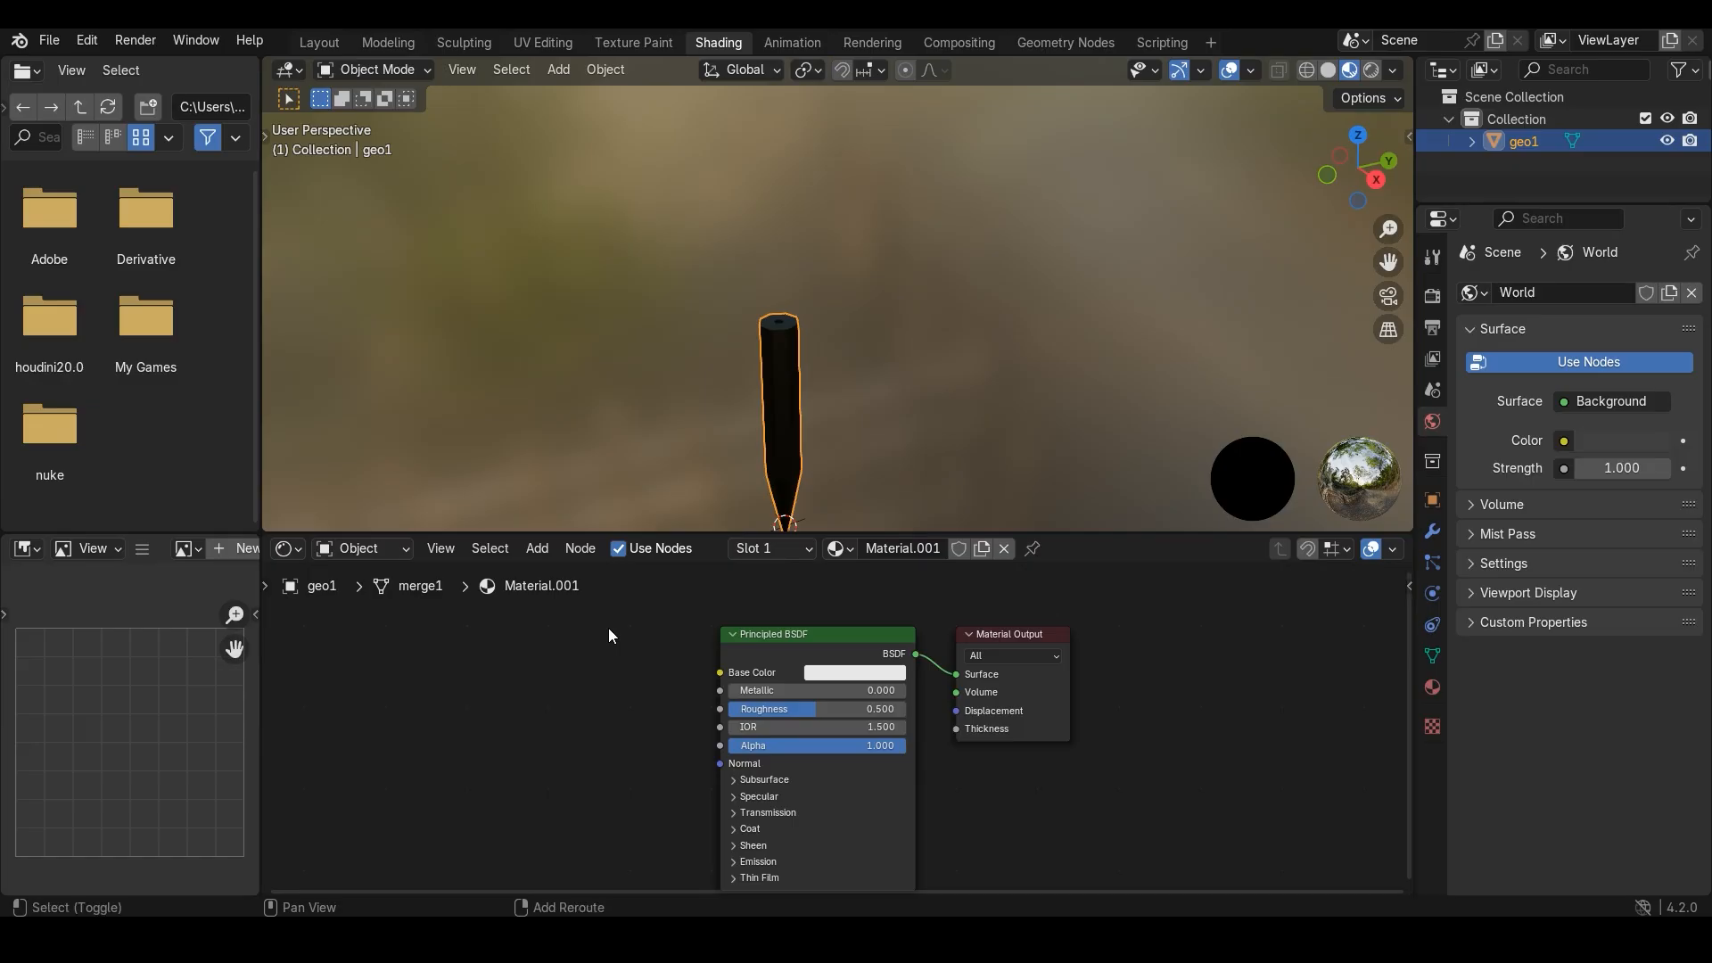
- Add an Attribute node beside the Principled BSDF in the pencil's new material
{"action": "key", "text": "shift+a"}
{"action": "left_click", "coordinate": [608, 628]}
{"action": "type", "text": "all"}
{"action": "key", "text": "BackSpace"}
{"action": "key", "text": "BackSpace"}
{"action": "type", "text": "ttr"}
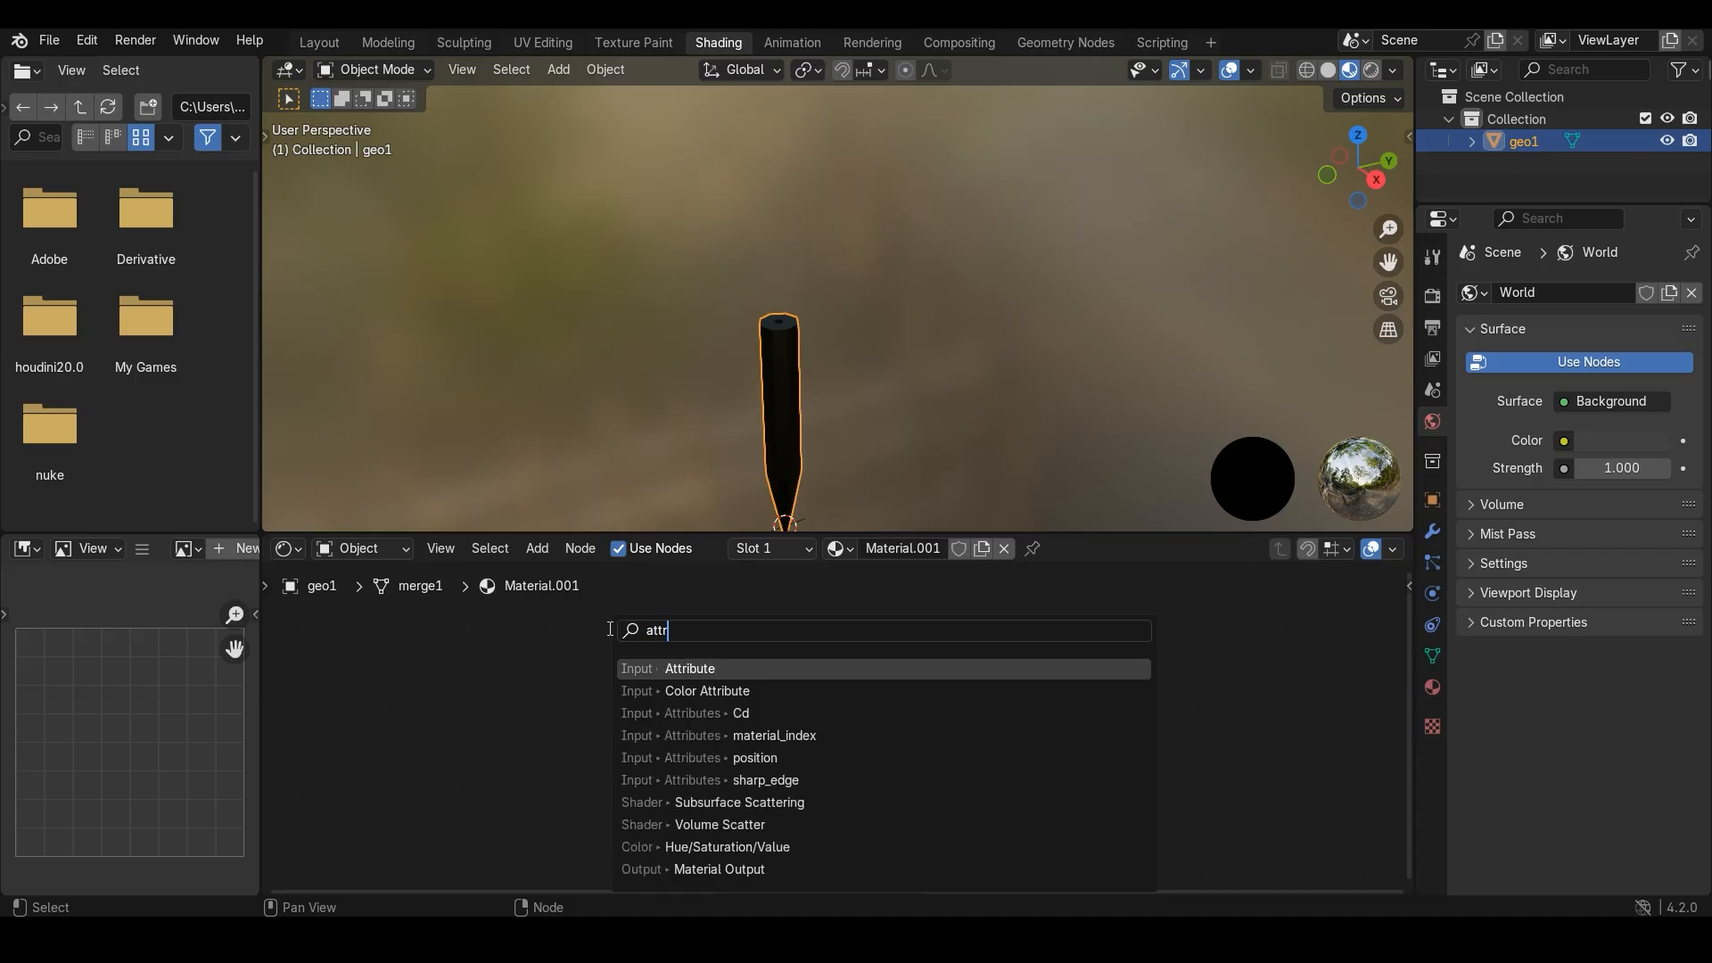
{"action": "key", "text": "Return"}
{"action": "left_click", "coordinate": [499, 639]}
{"action": "scroll", "coordinate": [595, 672], "scroll_direction": "up", "scroll_amount": 1}
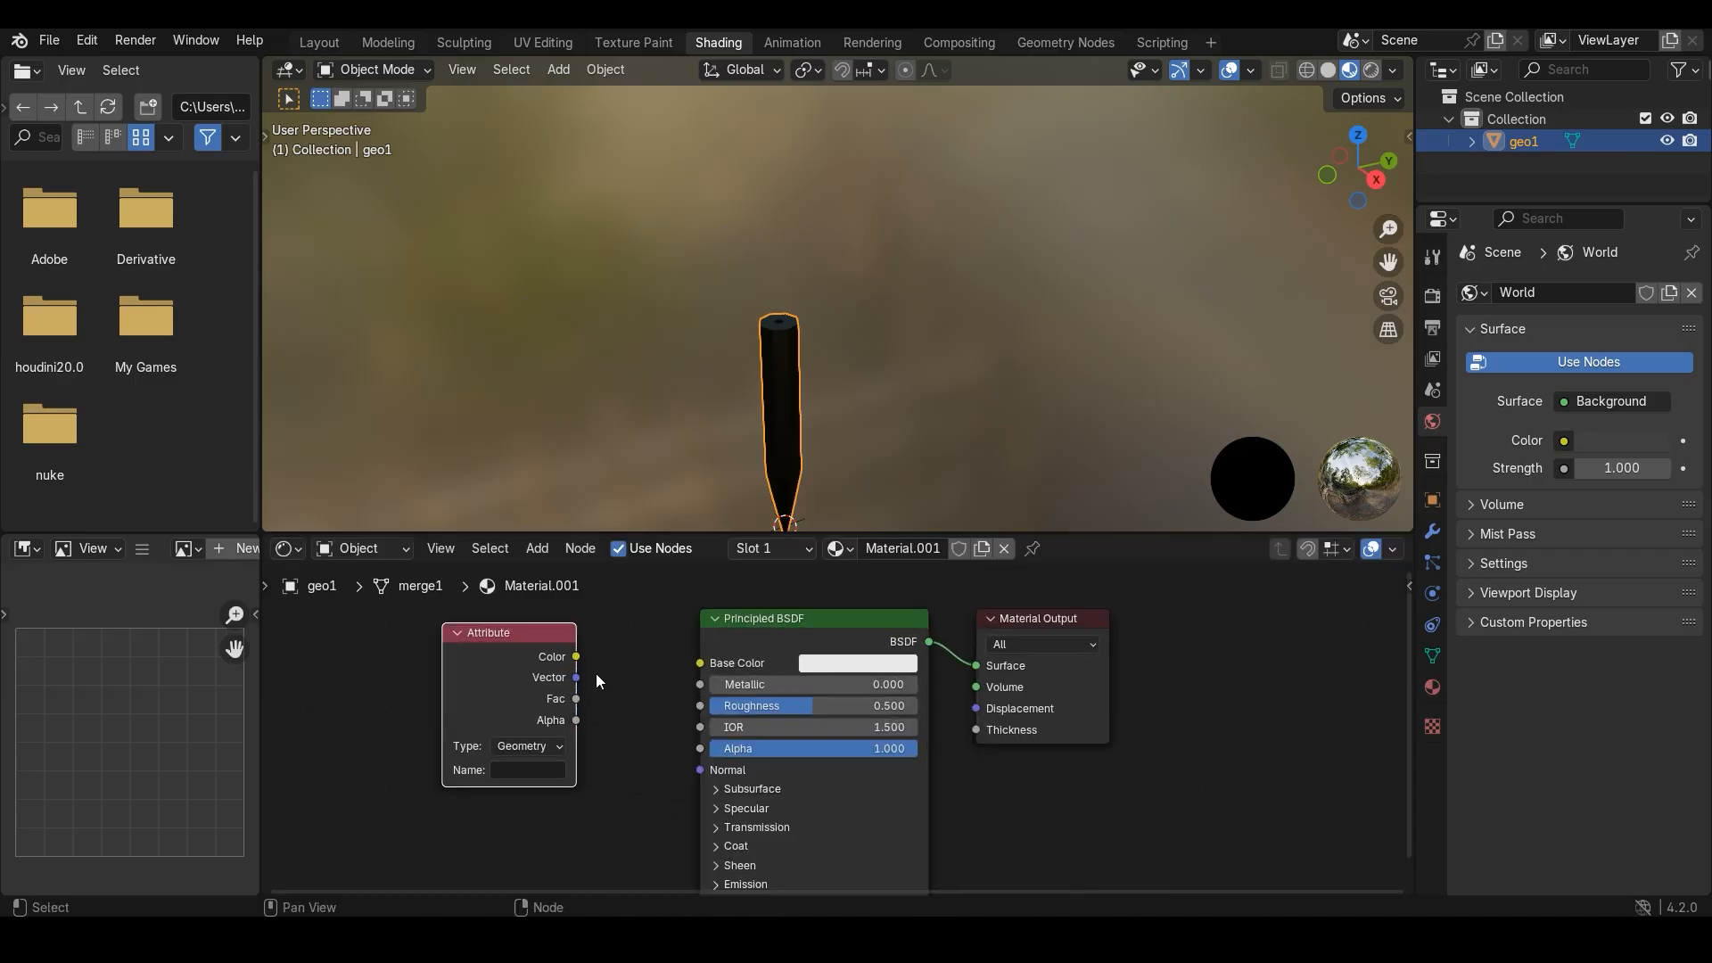
- Set the Attribute node's name to Cd and connect its Color output to the Principled BSDF's Base Color
{"action": "left_click", "coordinate": [514, 770]}
{"action": "type", "text": "Cd"}
{"action": "left_click_drag", "start_coordinate": [575, 656], "coordinate": [687, 662]}
{"action": "left_click_drag", "start_coordinate": [516, 648], "coordinate": [491, 642]}
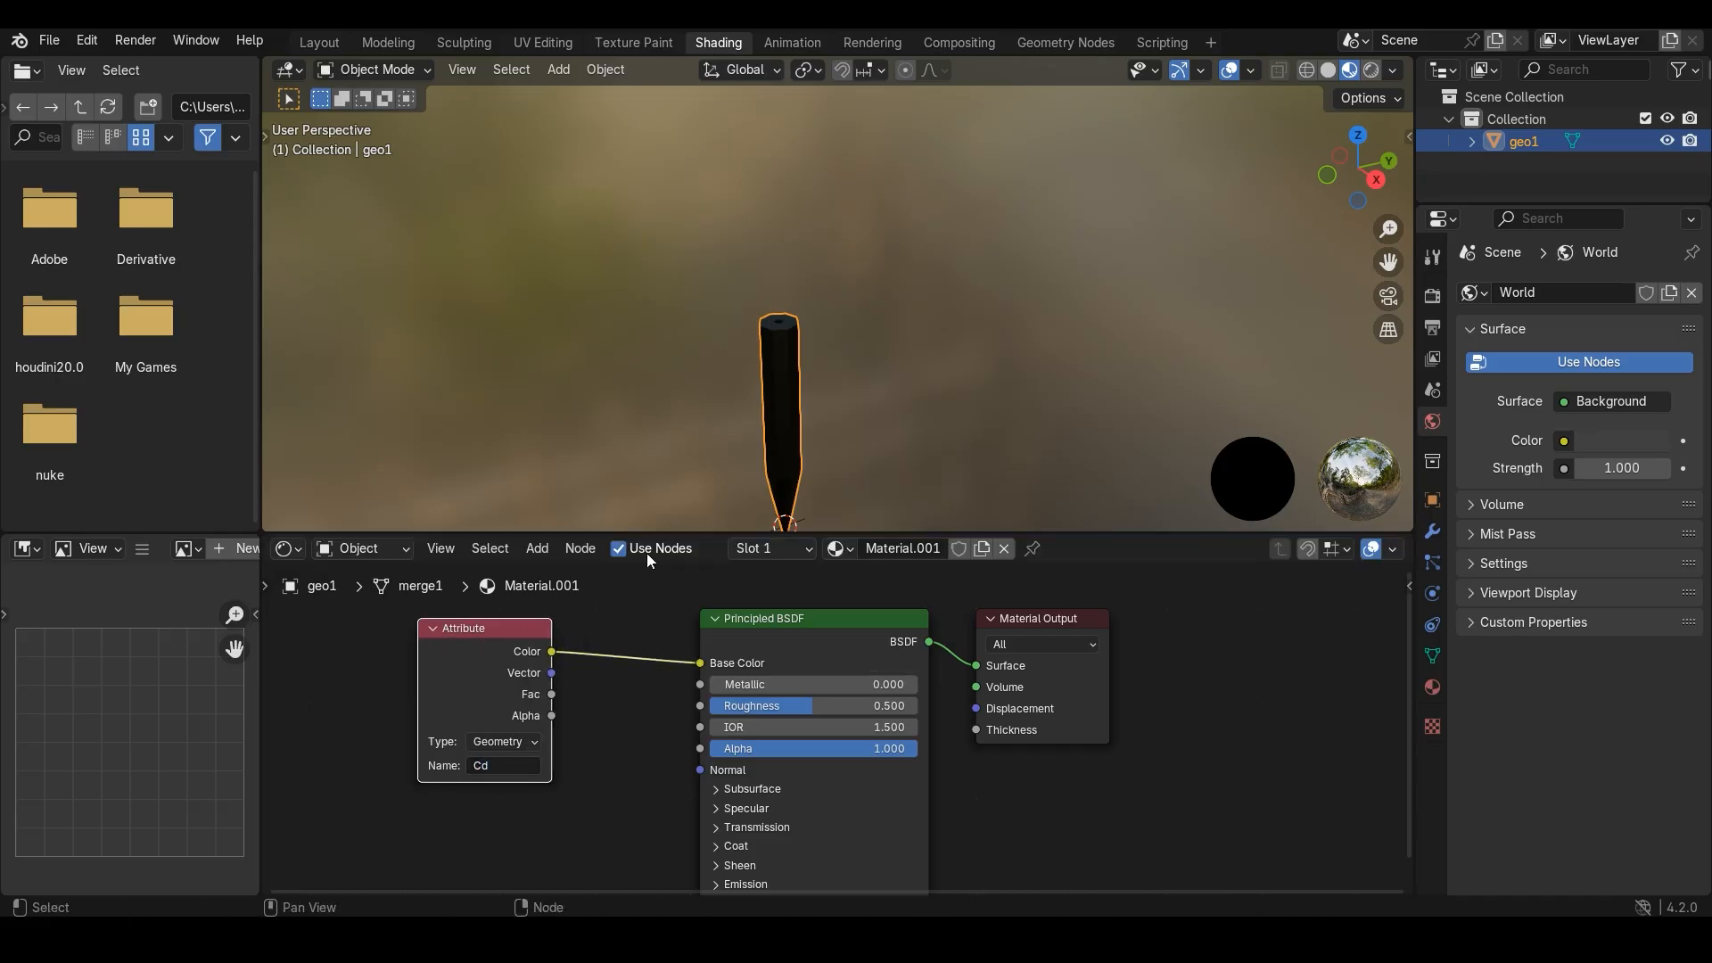
- Change the render engine to Cycles and set both the viewport and render maximum samples to 10
{"action": "left_click", "coordinate": [1329, 70]}
{"action": "left_click", "coordinate": [1391, 71]}
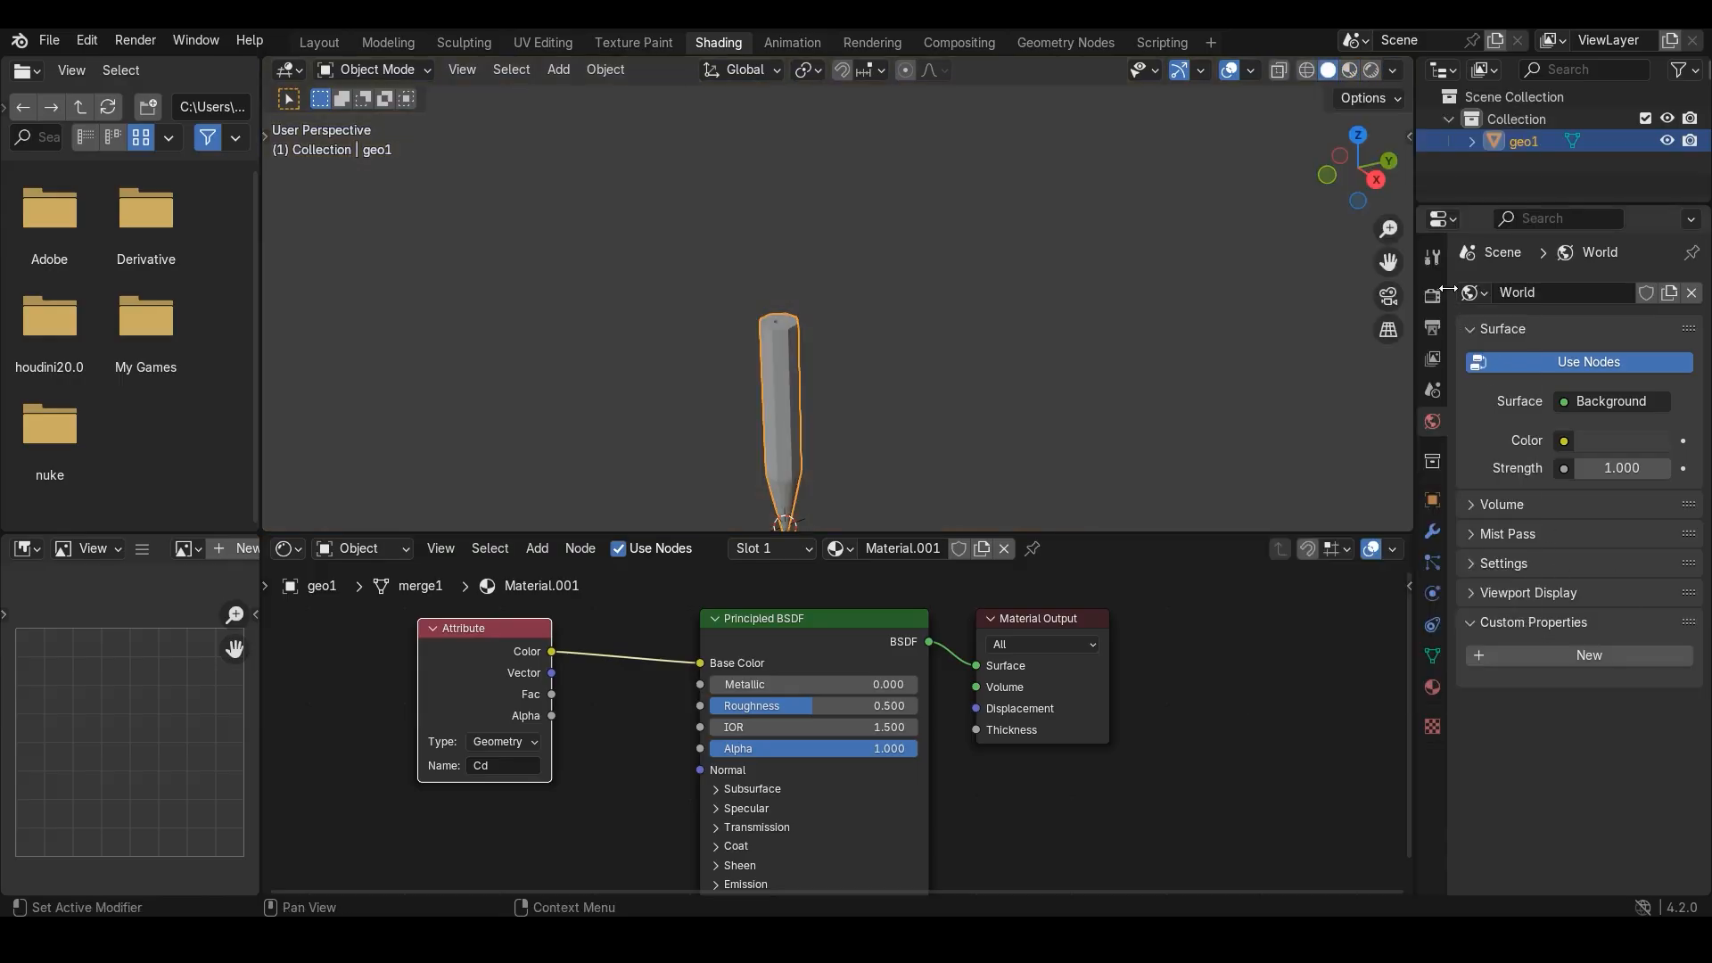
{"action": "left_click", "coordinate": [1431, 295]}
{"action": "left_click", "coordinate": [1605, 294]}
{"action": "left_click", "coordinate": [1580, 362]}
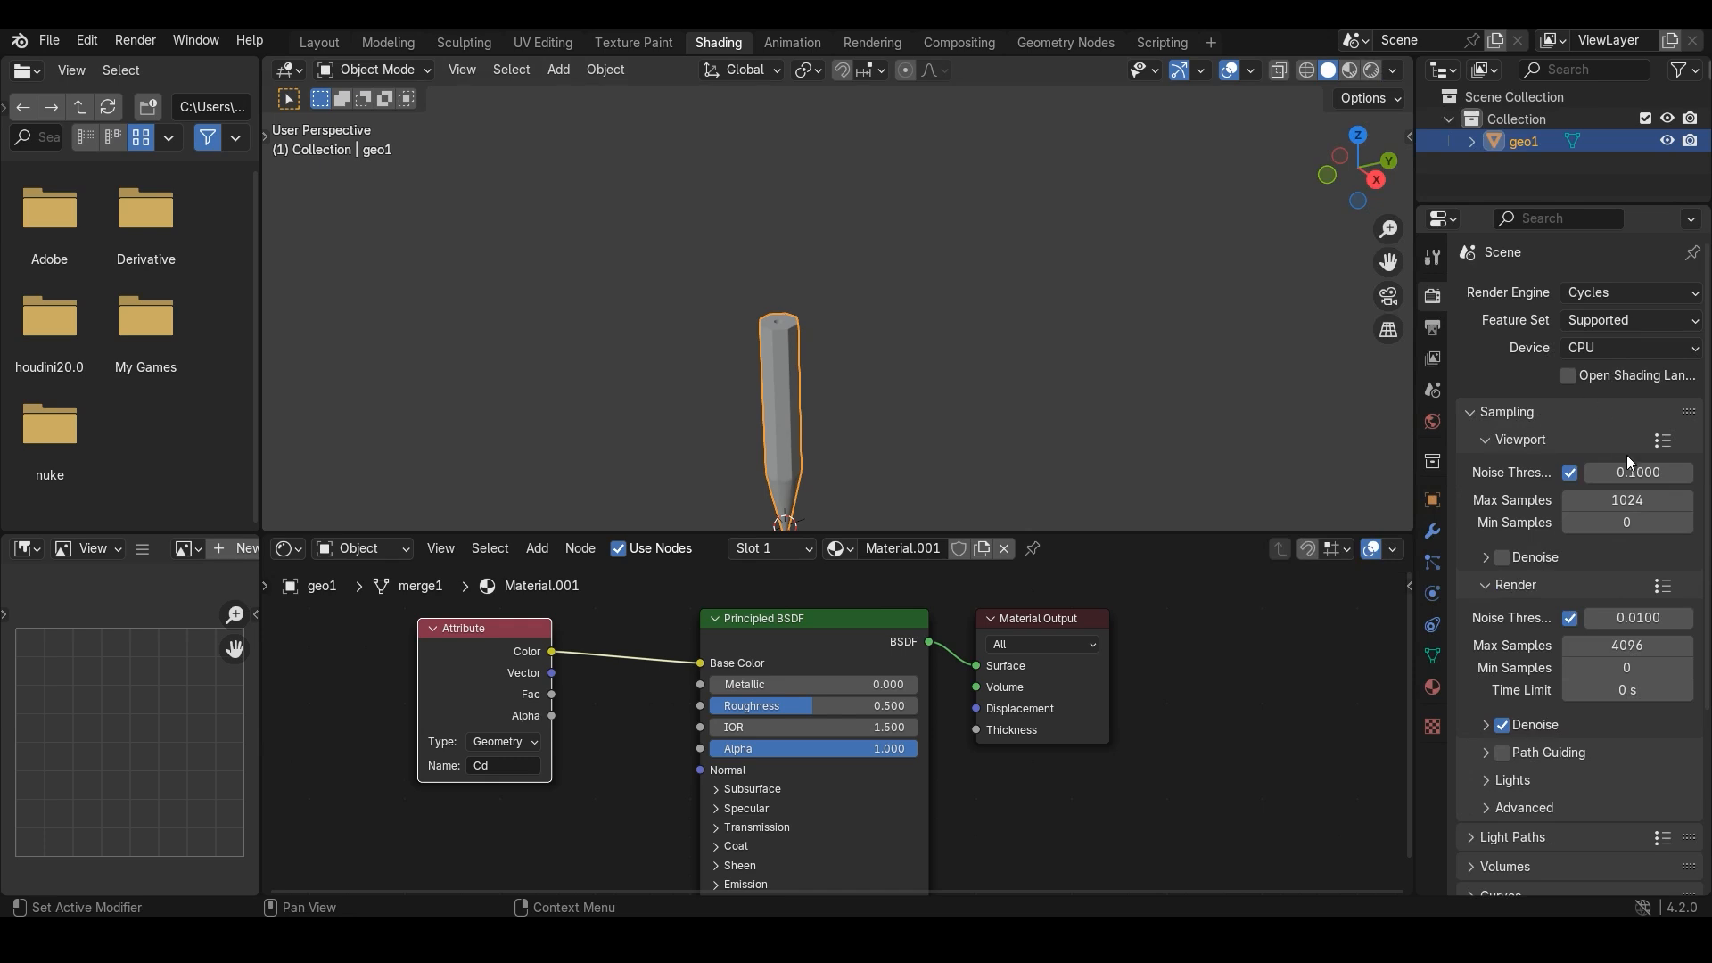
{"action": "left_click", "coordinate": [1647, 645]}
{"action": "type", "text": "10"}
{"action": "key", "text": "Return"}
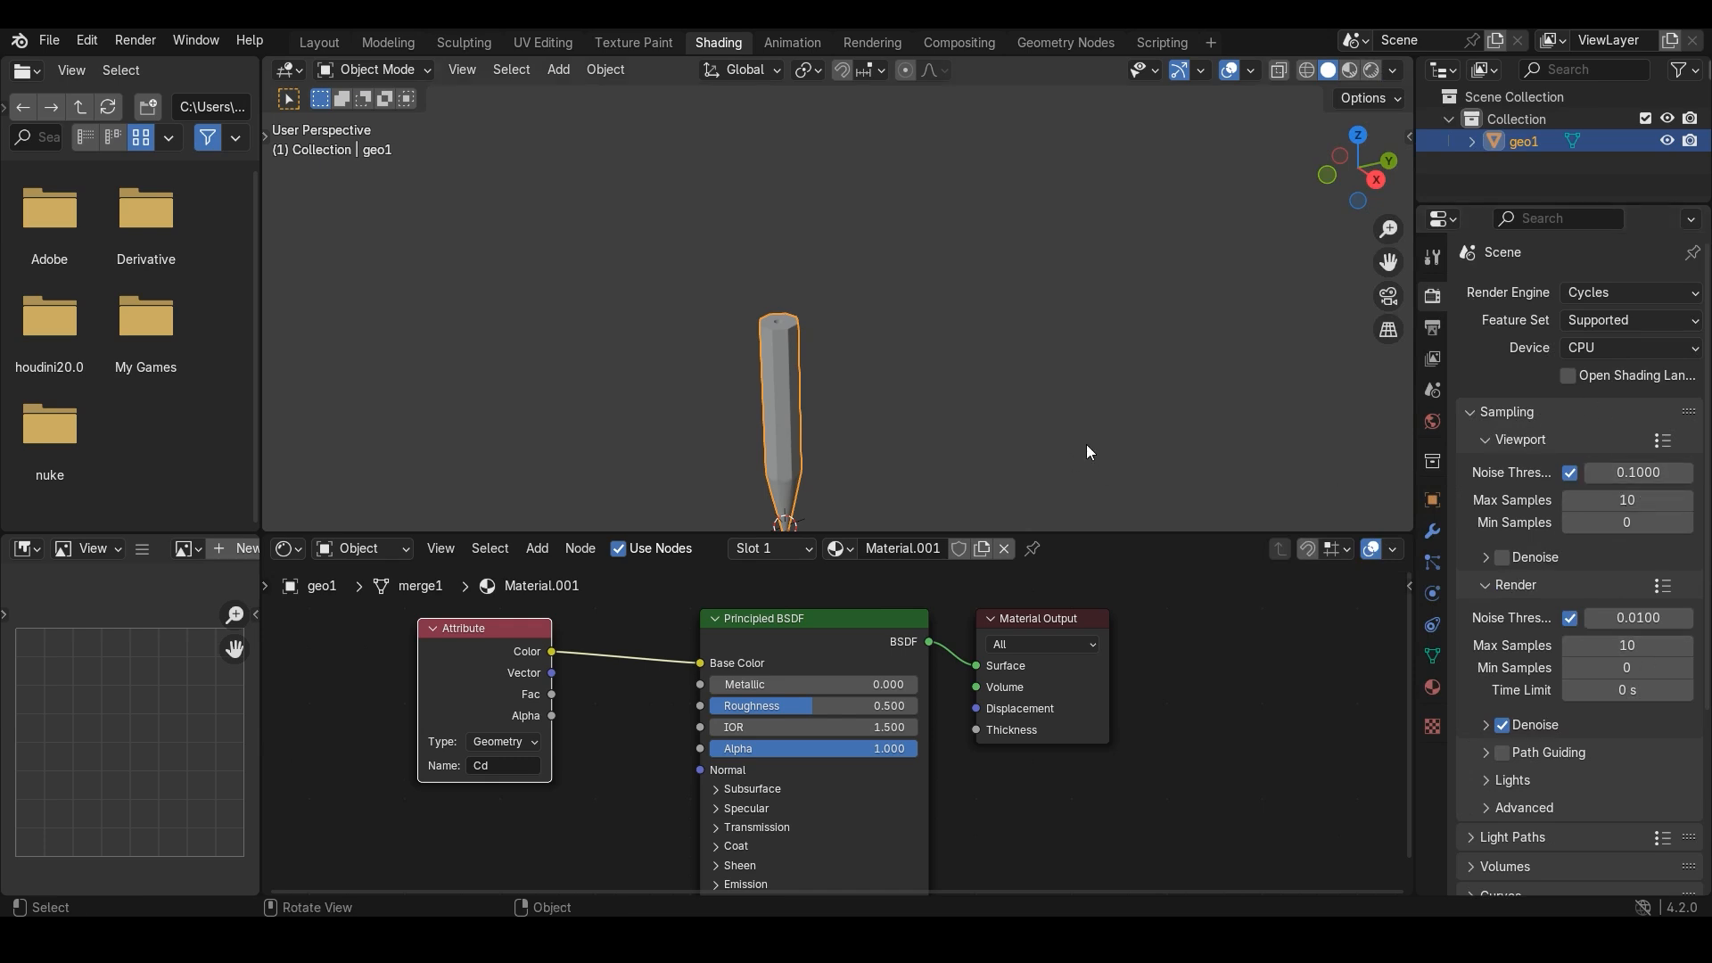
- Show the viewport in rendered shading and inspect the pencil's Cd colors up close
{"action": "middle_click_drag", "start_coordinate": [1057, 392], "coordinate": [1069, 294], "text": "shift"}
{"action": "left_click", "coordinate": [1370, 70]}
{"action": "mouse_move", "coordinate": [878, 296]}
{"action": "middle_mouse_down"}
{"action": "mouse_move", "coordinate": [933, 319]}
{"action": "mouse_move", "coordinate": [869, 419]}
{"action": "middle_mouse_up"}
{"action": "scroll", "coordinate": [878, 321], "scroll_direction": "up", "scroll_amount": 2}
{"action": "left_click", "coordinate": [933, 318]}
{"action": "scroll", "coordinate": [784, 330], "scroll_direction": "up", "scroll_amount": 2}
{"action": "middle_click_drag", "start_coordinate": [822, 314], "coordinate": [872, 297], "text": "shift"}
- Reposition the Attribute and Principled BSDF nodes to space out the shader graph, and return the viewport to solid shading
{"action": "left_click_drag", "start_coordinate": [471, 630], "coordinate": [398, 634]}
{"action": "scroll", "coordinate": [526, 715], "scroll_direction": "down", "scroll_amount": 1}
{"action": "scroll", "coordinate": [579, 703], "scroll_direction": "down", "scroll_amount": 1}
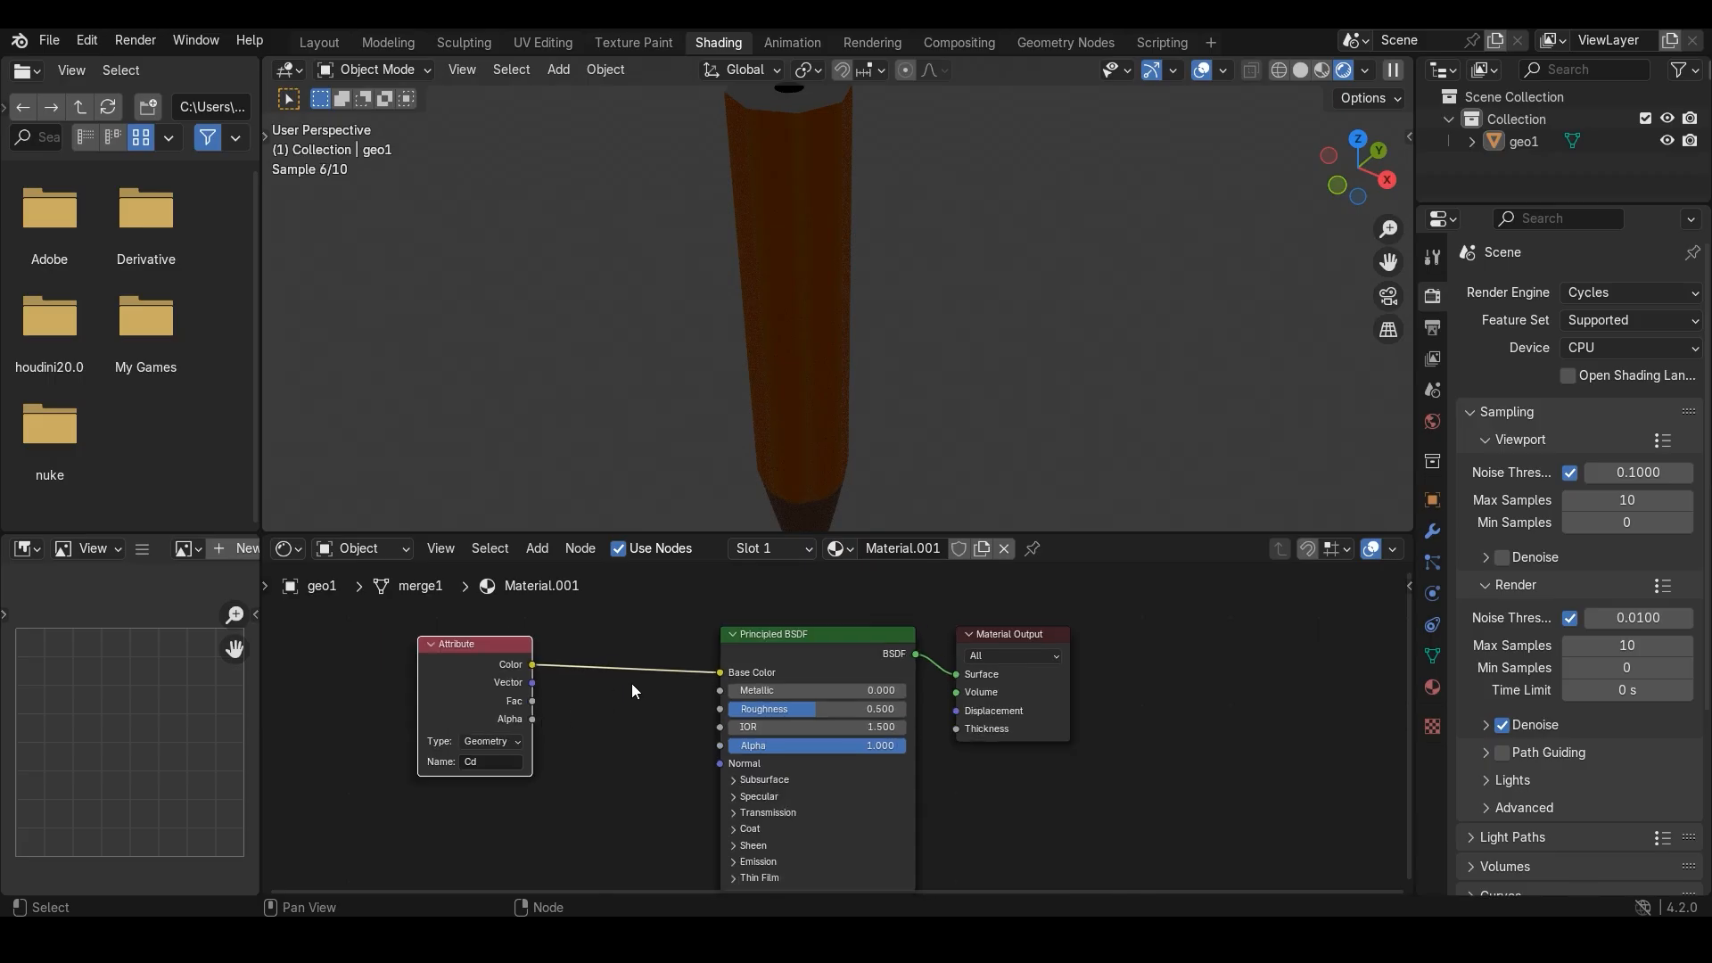
{"action": "left_click_drag", "start_coordinate": [843, 643], "coordinate": [754, 633]}
{"action": "scroll", "coordinate": [746, 494], "scroll_direction": "down", "scroll_amount": 2}
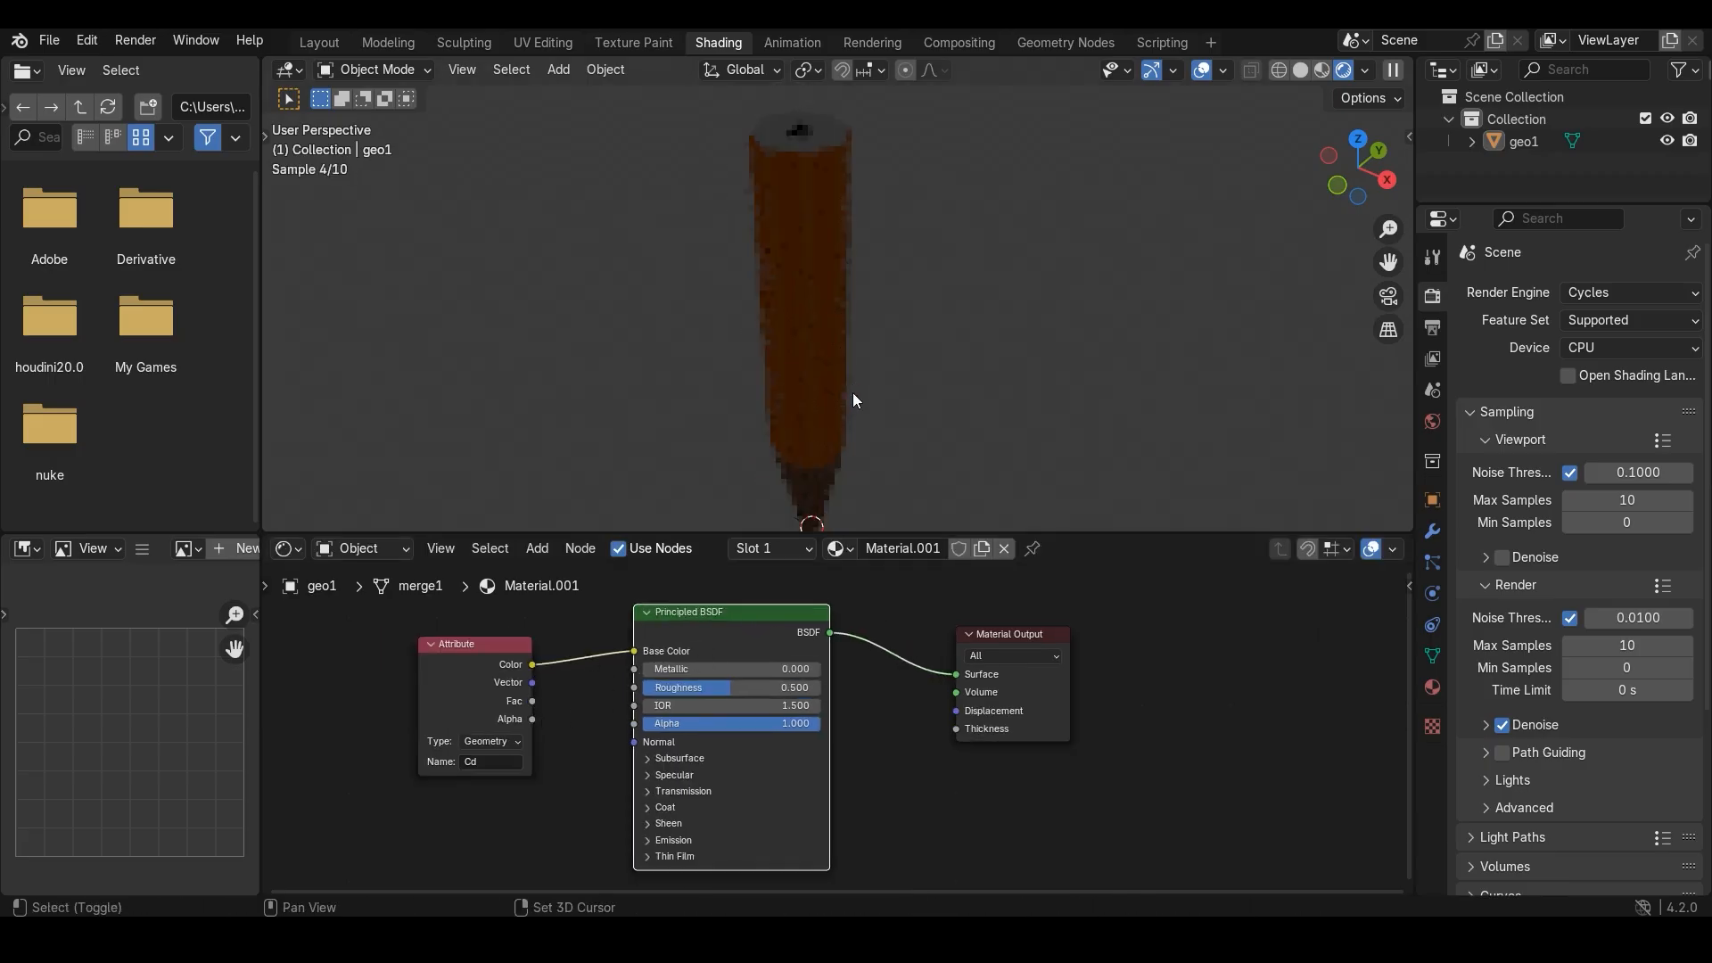
{"action": "left_click", "coordinate": [1300, 70]}
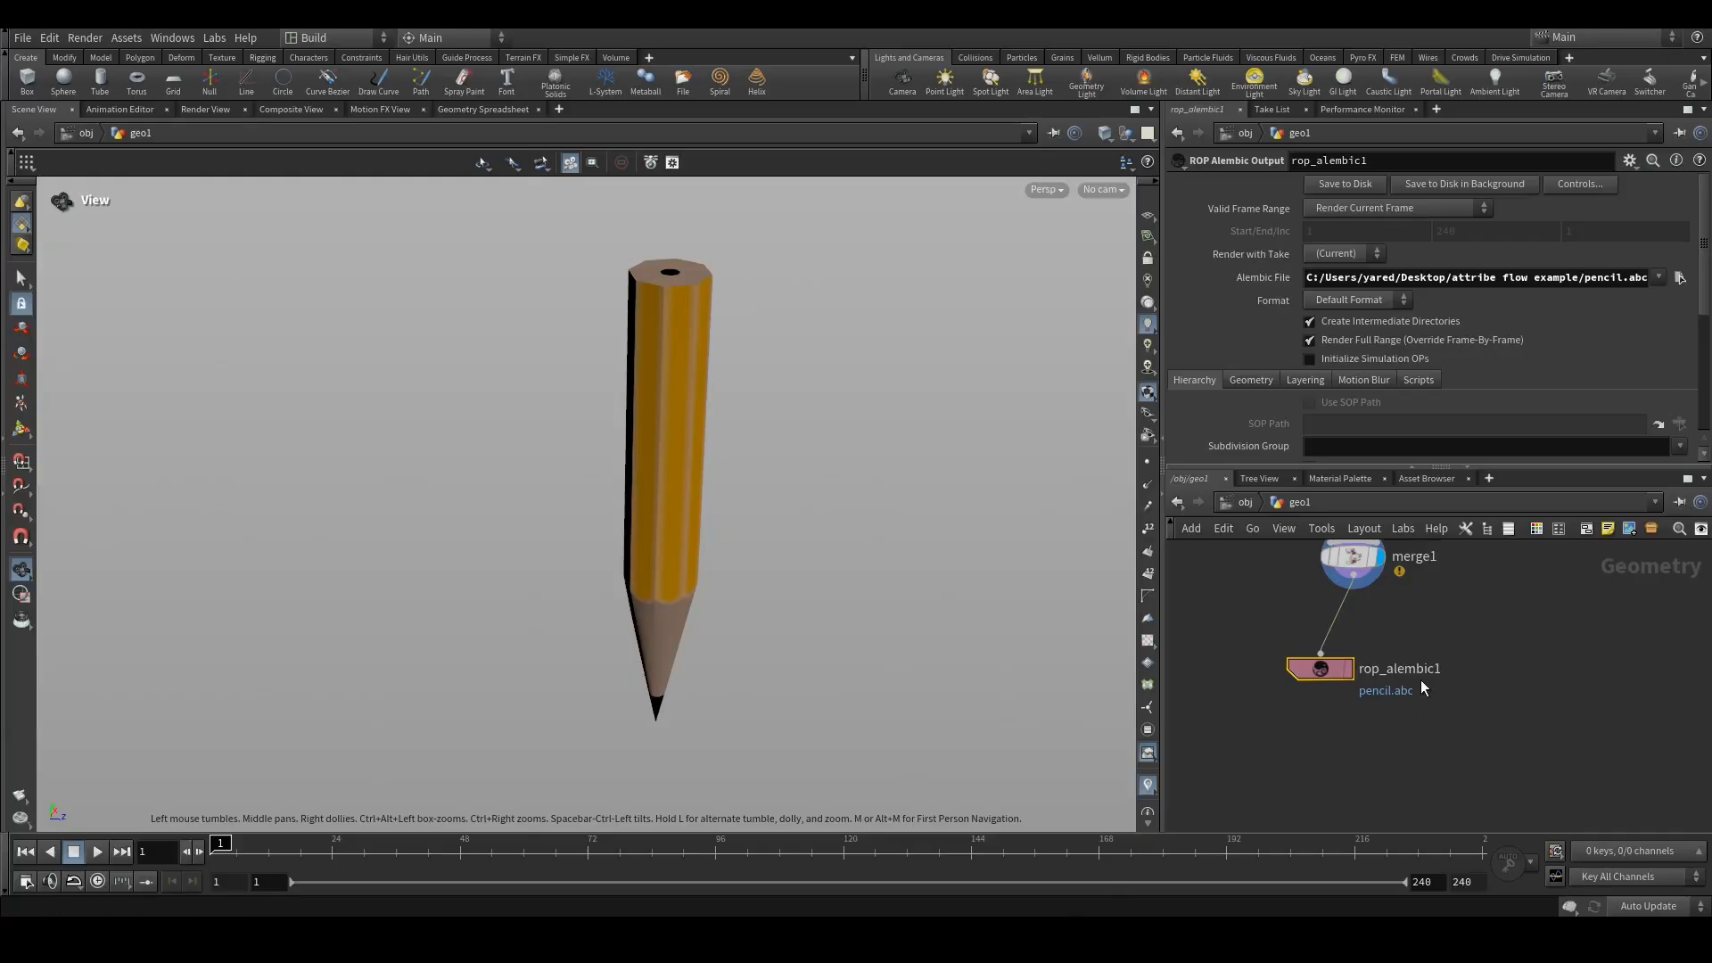
- Switch to Houdini and branch a Color node off the merge1 node
{"action": "middle_click_drag", "start_coordinate": [1514, 553], "coordinate": [1306, 619]}
{"action": "scroll", "coordinate": [1294, 713], "scroll_direction": "down", "scroll_amount": 1}
{"action": "left_click", "coordinate": [1225, 651]}
{"action": "key", "text": "Tab"}
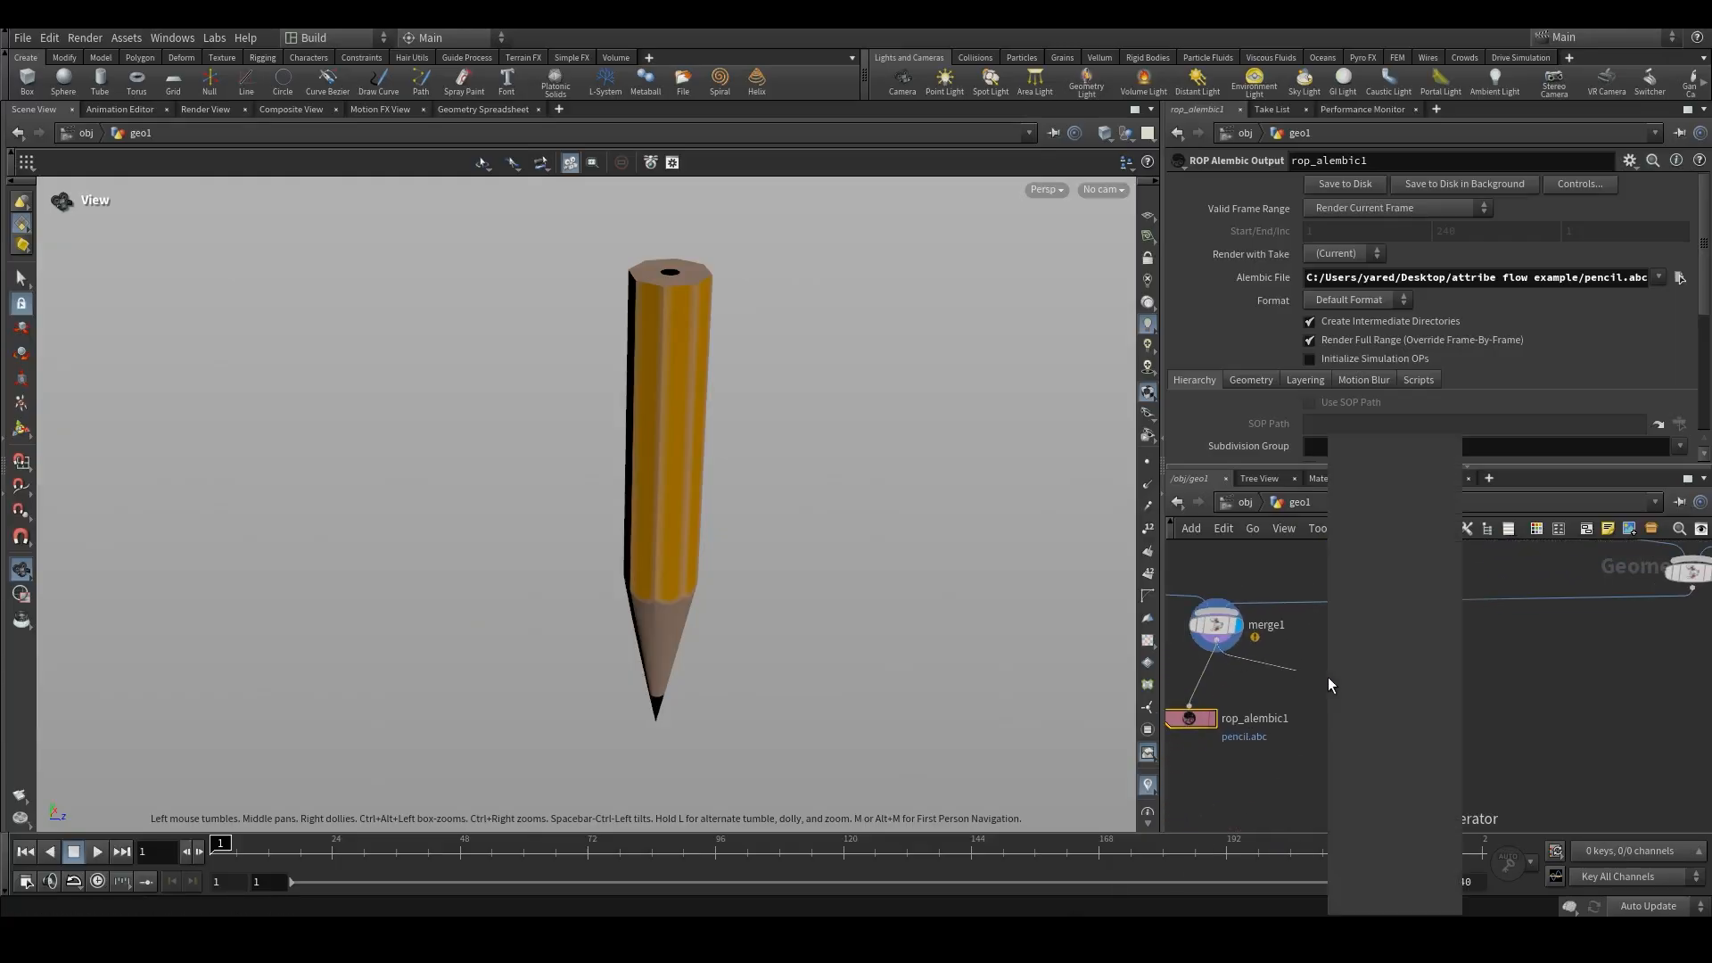
{"action": "type", "text": "color"}
{"action": "key", "text": "Return"}
{"action": "left_click", "coordinate": [1328, 677]}
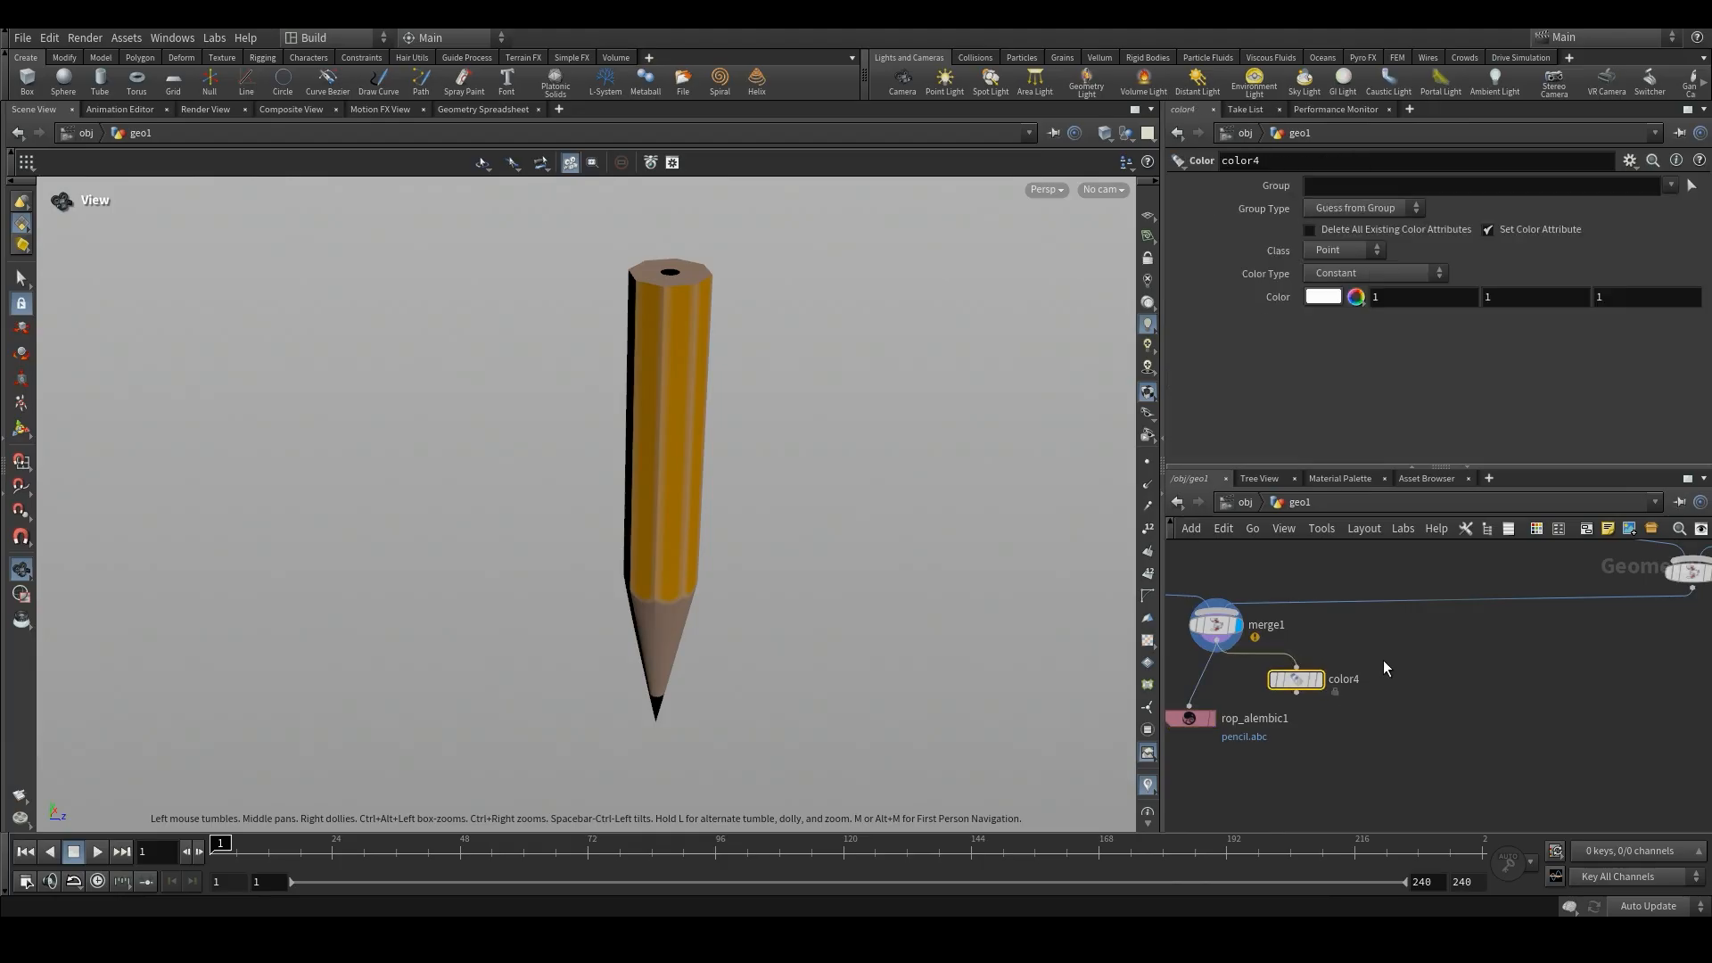
- Display the new Color node and set its color type to Ramp from Attribute, using the transition attribute
{"action": "left_click", "coordinate": [1319, 679]}
{"action": "left_click", "coordinate": [1386, 273]}
{"action": "left_click", "coordinate": [1368, 339]}
{"action": "left_click", "coordinate": [1691, 296]}
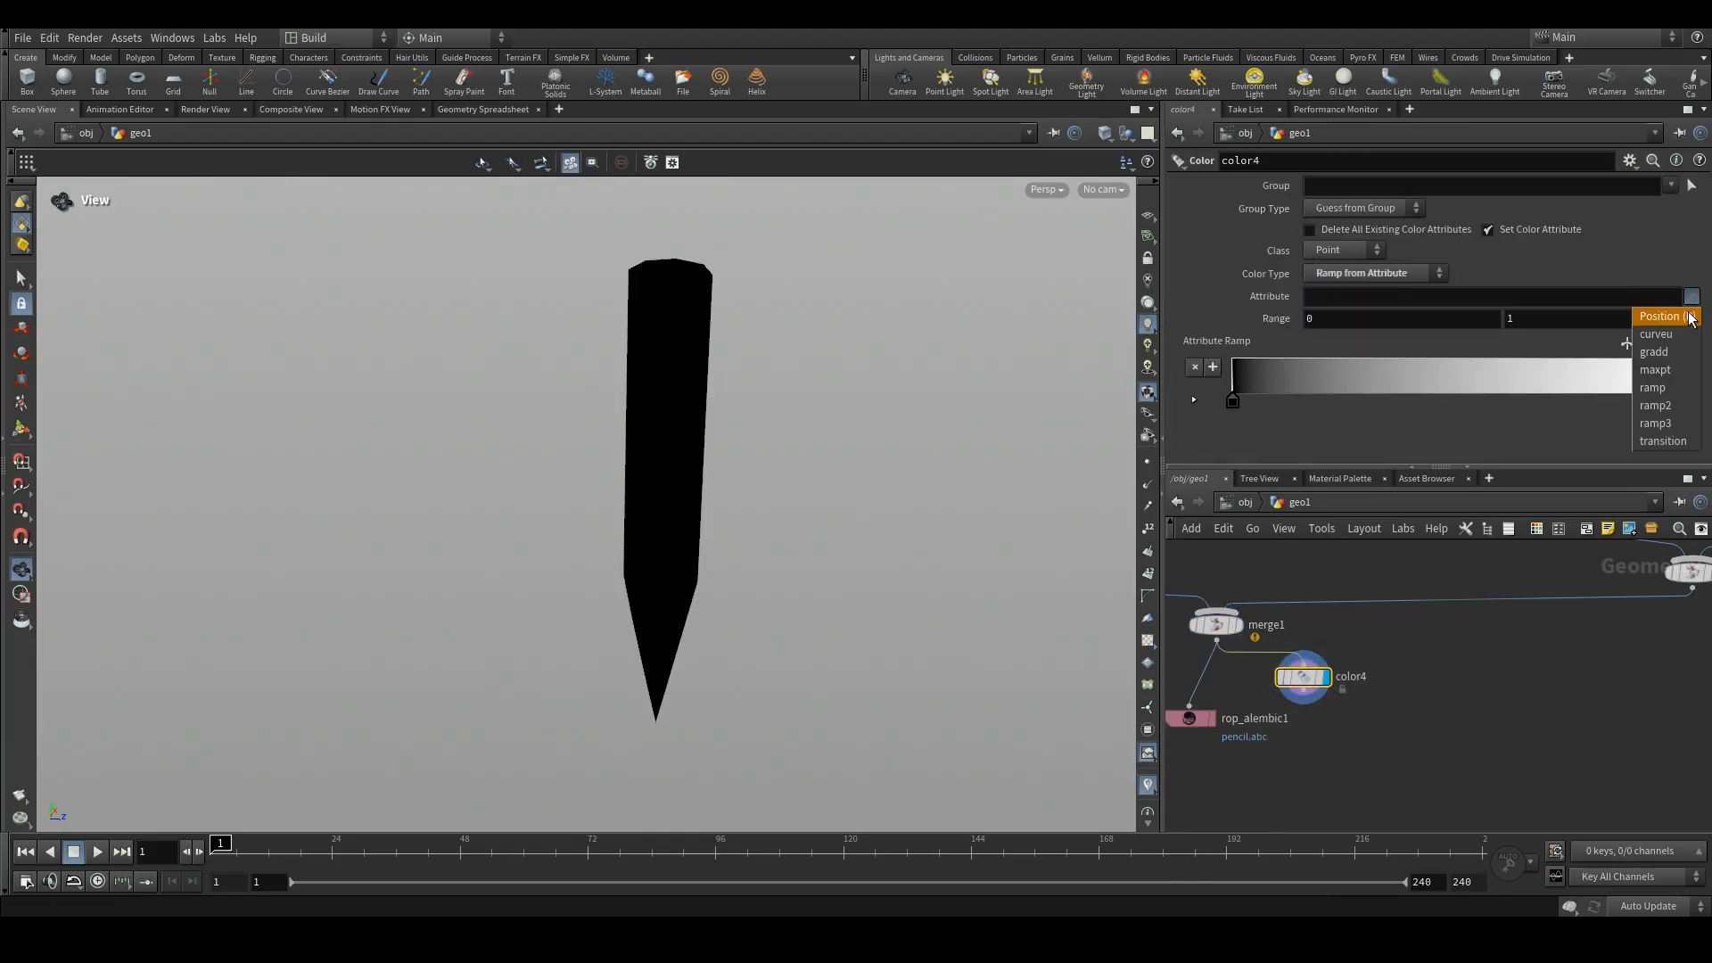
{"action": "left_click", "coordinate": [1662, 440]}
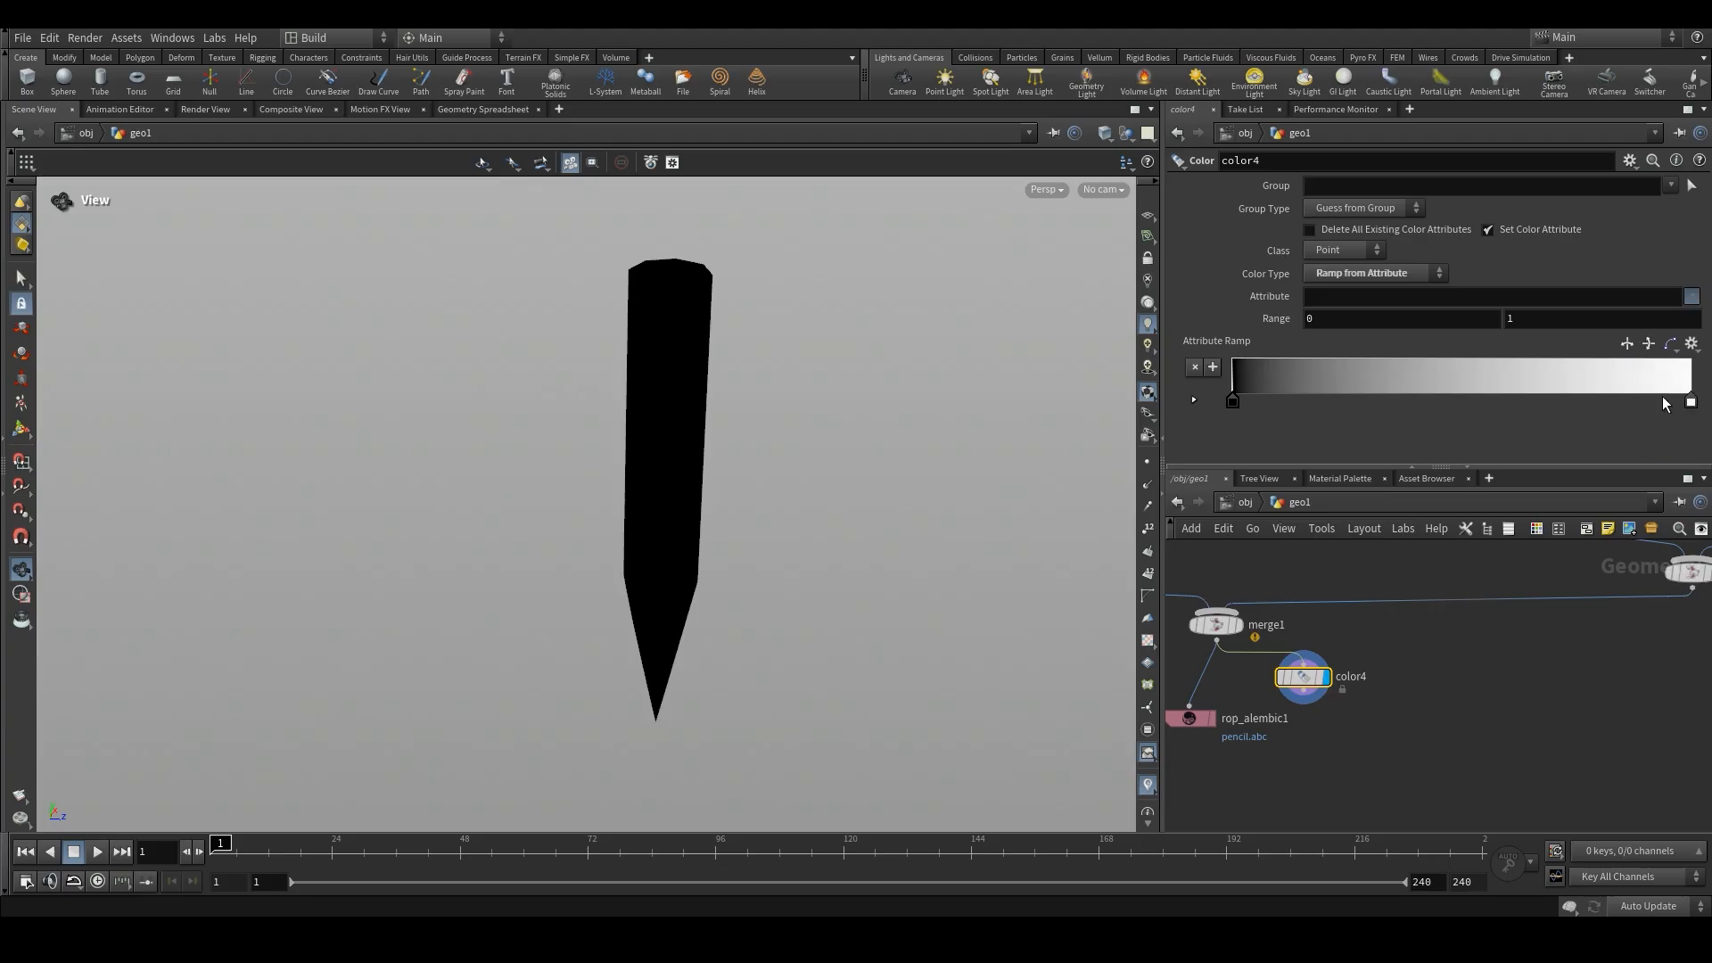
- Switch the color ramp's attribute to ramp2 and then to curveu, inspecting the pencil with each
{"action": "left_click", "coordinate": [1692, 298]}
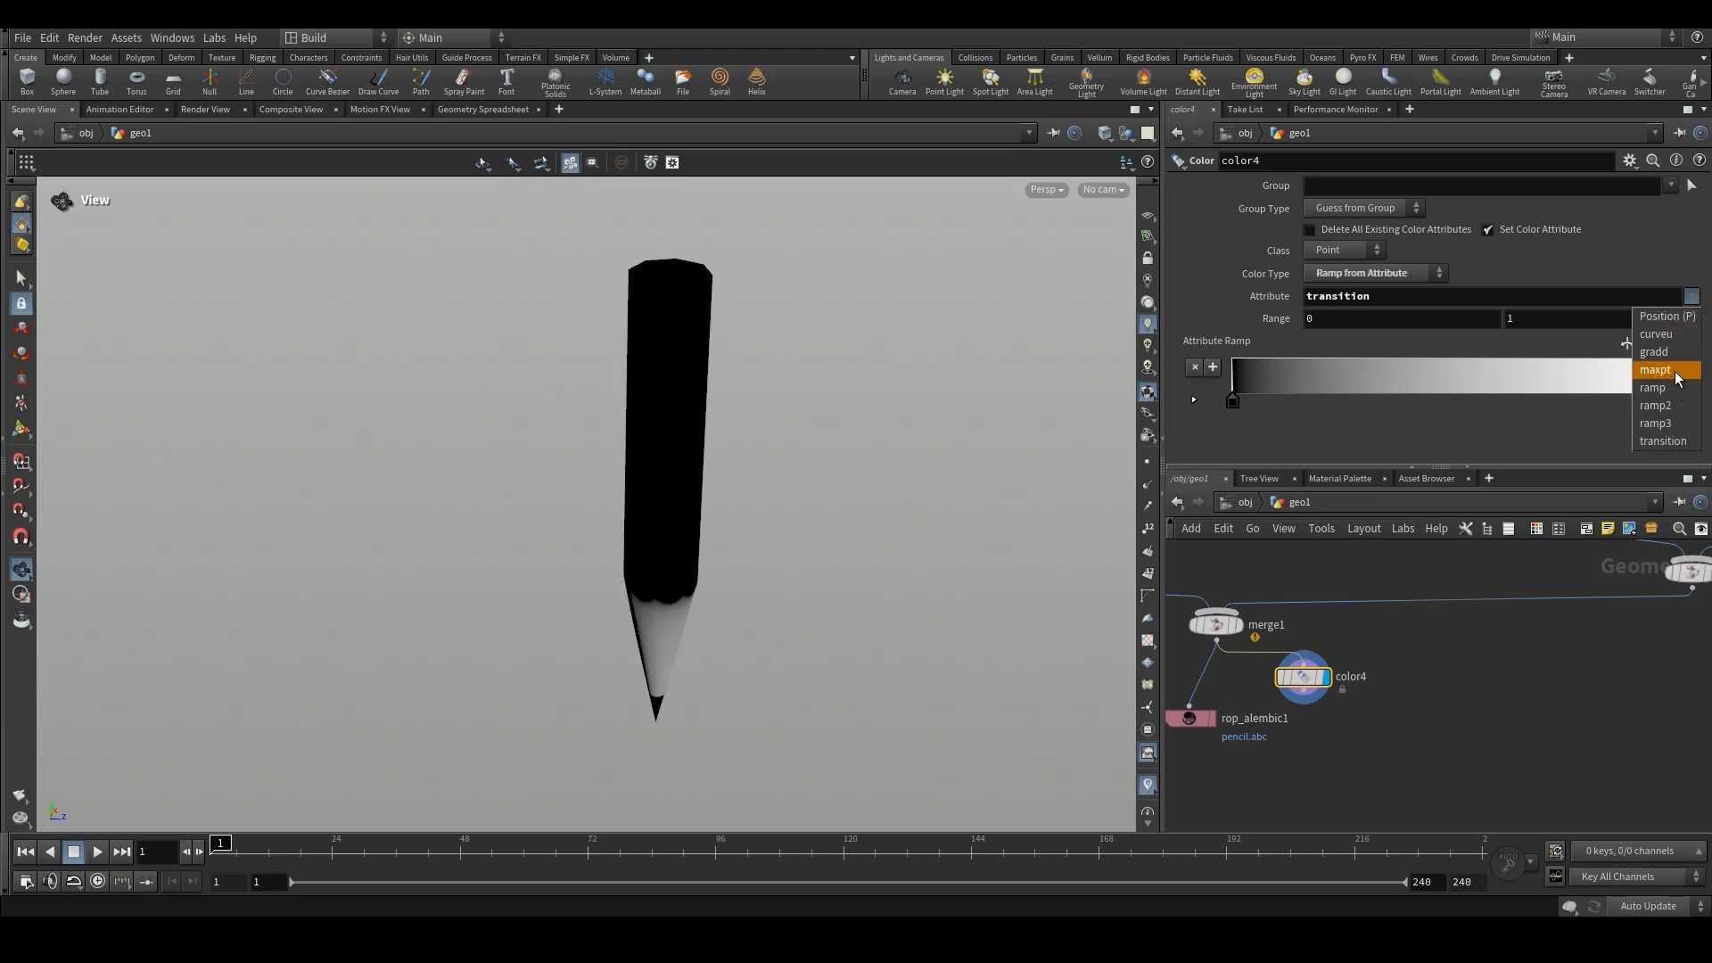
{"action": "left_click", "coordinate": [1656, 405]}
{"action": "mouse_move", "coordinate": [747, 370]}
{"action": "left_mouse_down"}
{"action": "mouse_move", "coordinate": [772, 336]}
{"action": "mouse_move", "coordinate": [813, 348]}
{"action": "left_mouse_up"}
{"action": "left_click", "coordinate": [1692, 298]}
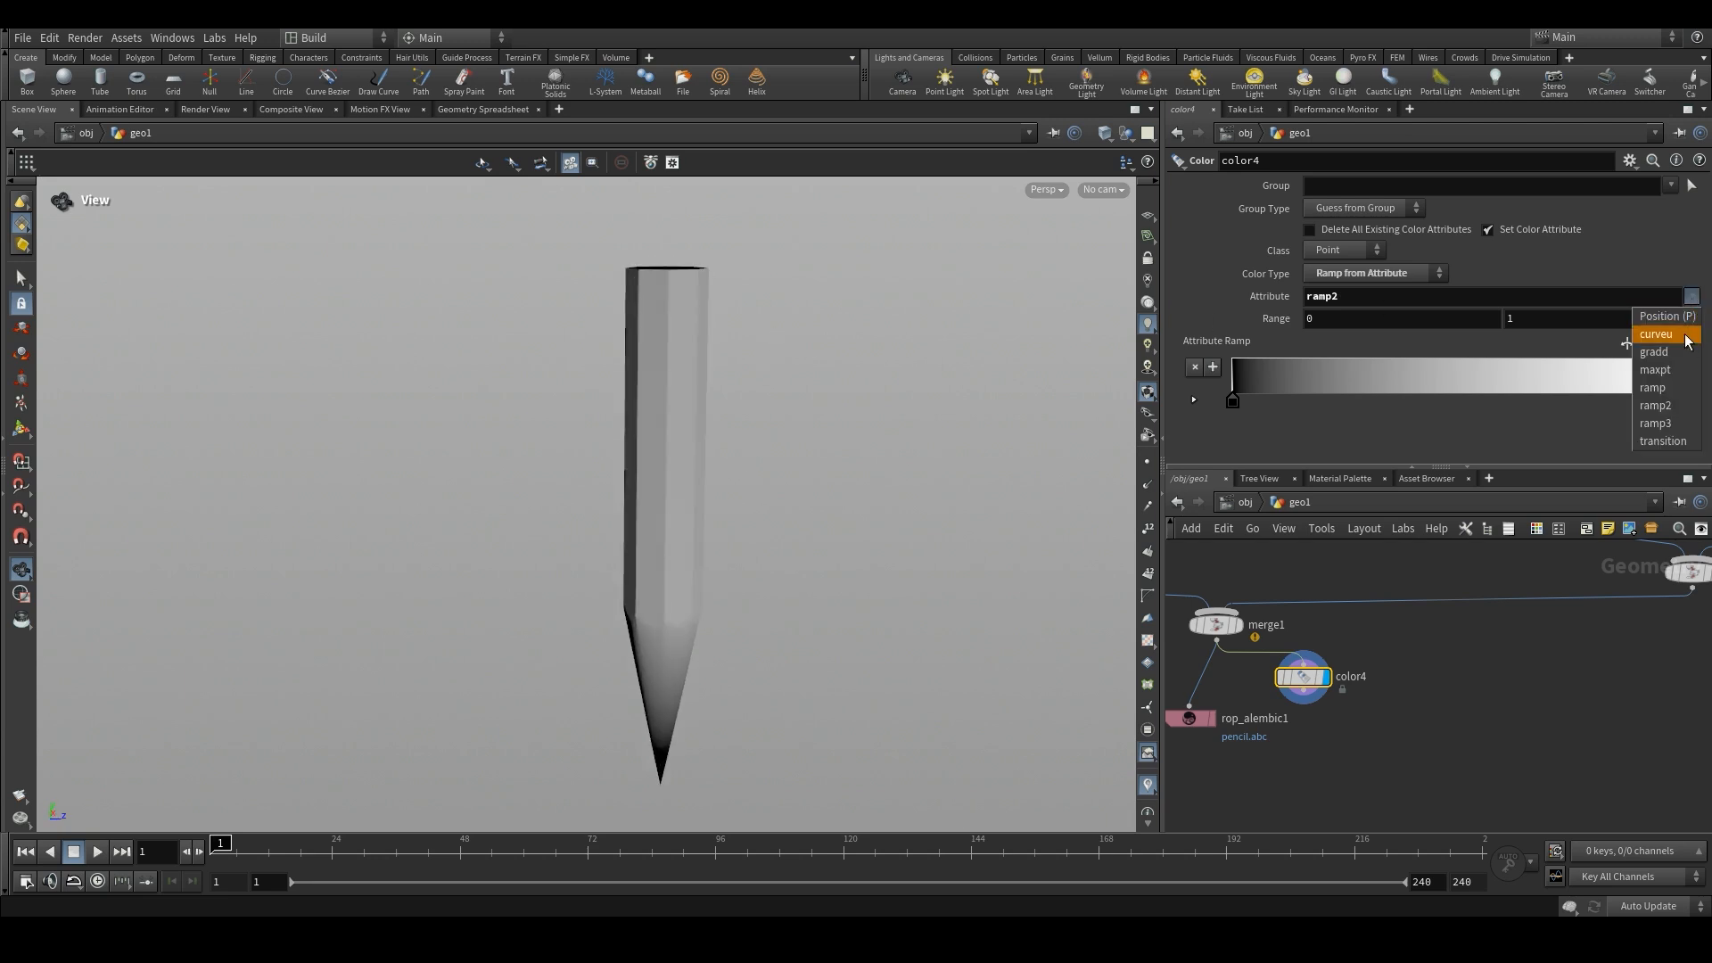
{"action": "left_click", "coordinate": [1656, 333]}
{"action": "left_click_drag", "start_coordinate": [807, 406], "coordinate": [885, 436]}
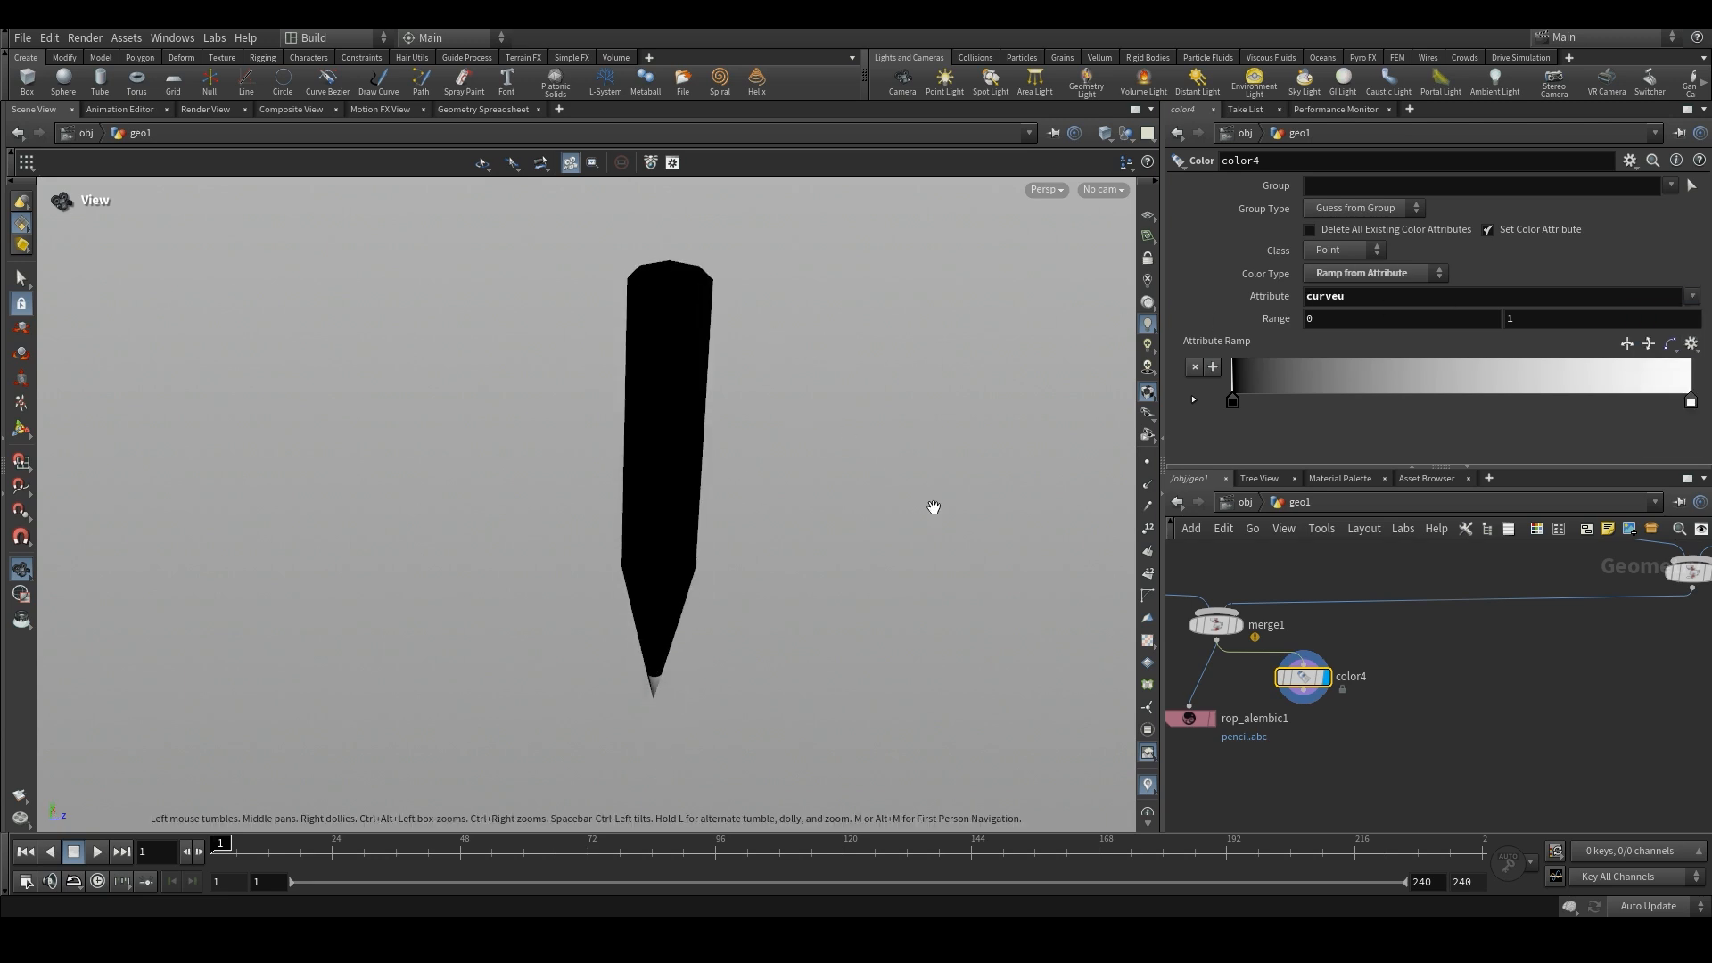
{"action": "middle_click_drag", "start_coordinate": [647, 582], "coordinate": [645, 516]}
{"action": "left_click_drag", "start_coordinate": [701, 511], "coordinate": [709, 506]}
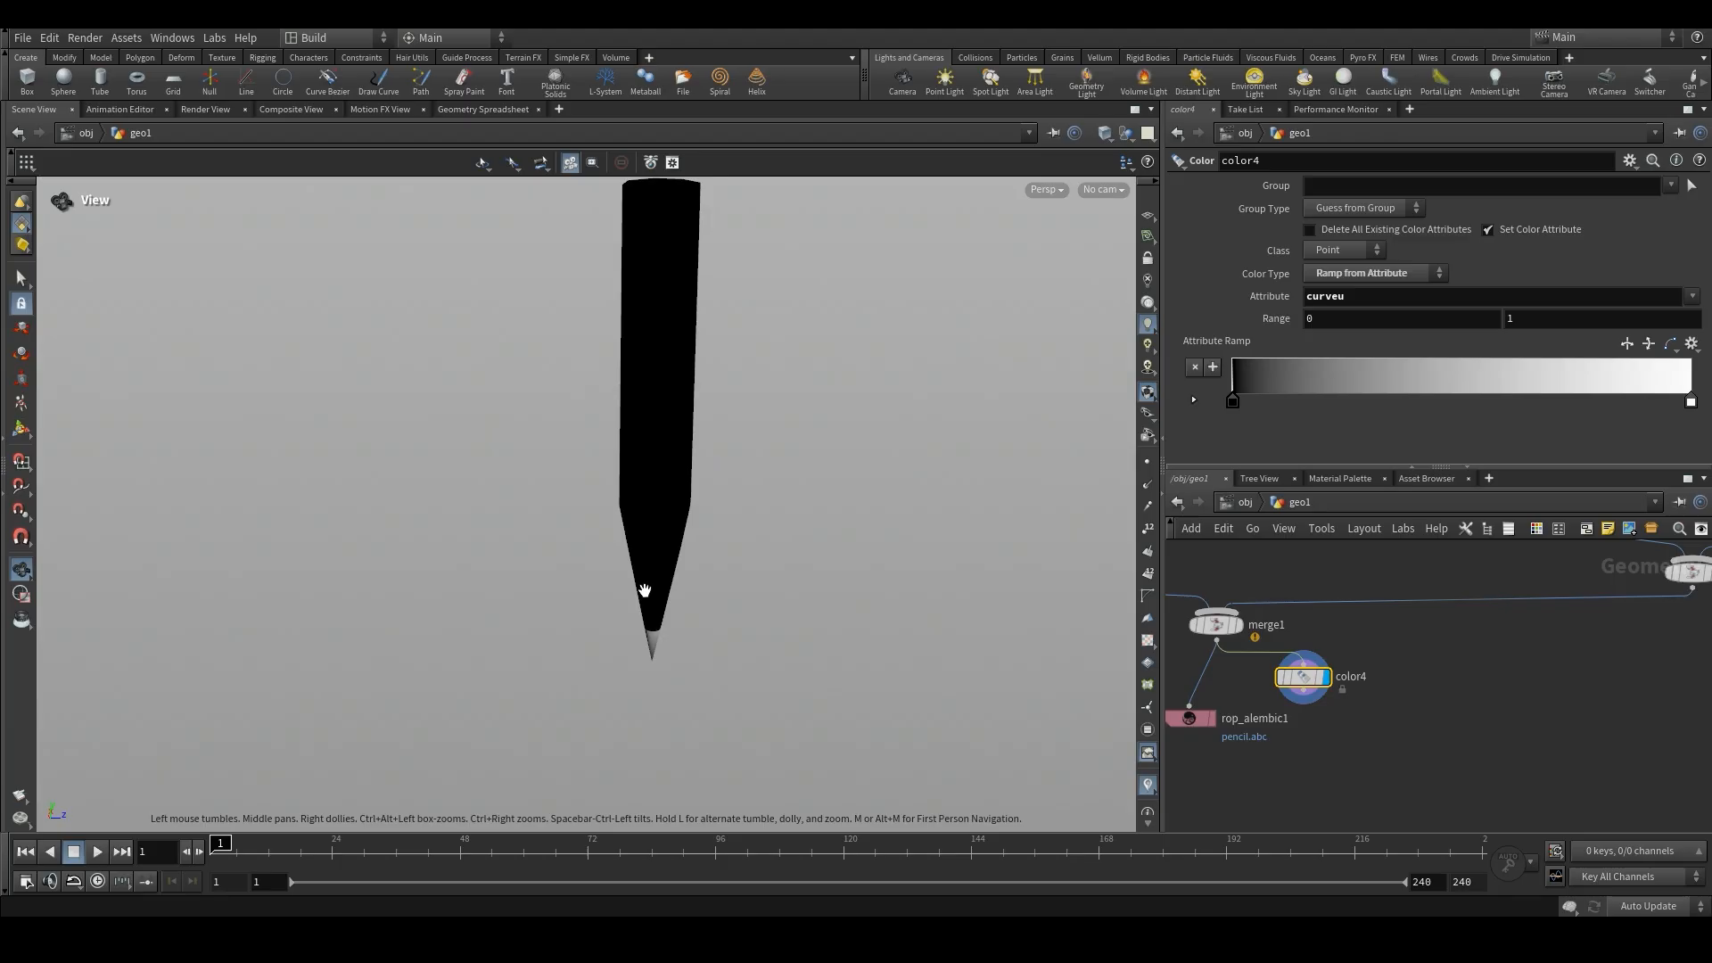
- Arrange the Alembic output and Color nodes on separate branches below merge1
{"action": "left_click_drag", "start_coordinate": [1326, 690], "coordinate": [1367, 711]}
{"action": "left_click", "coordinate": [1191, 718]}
{"action": "middle_click_drag", "start_coordinate": [1291, 756], "coordinate": [1330, 735]}
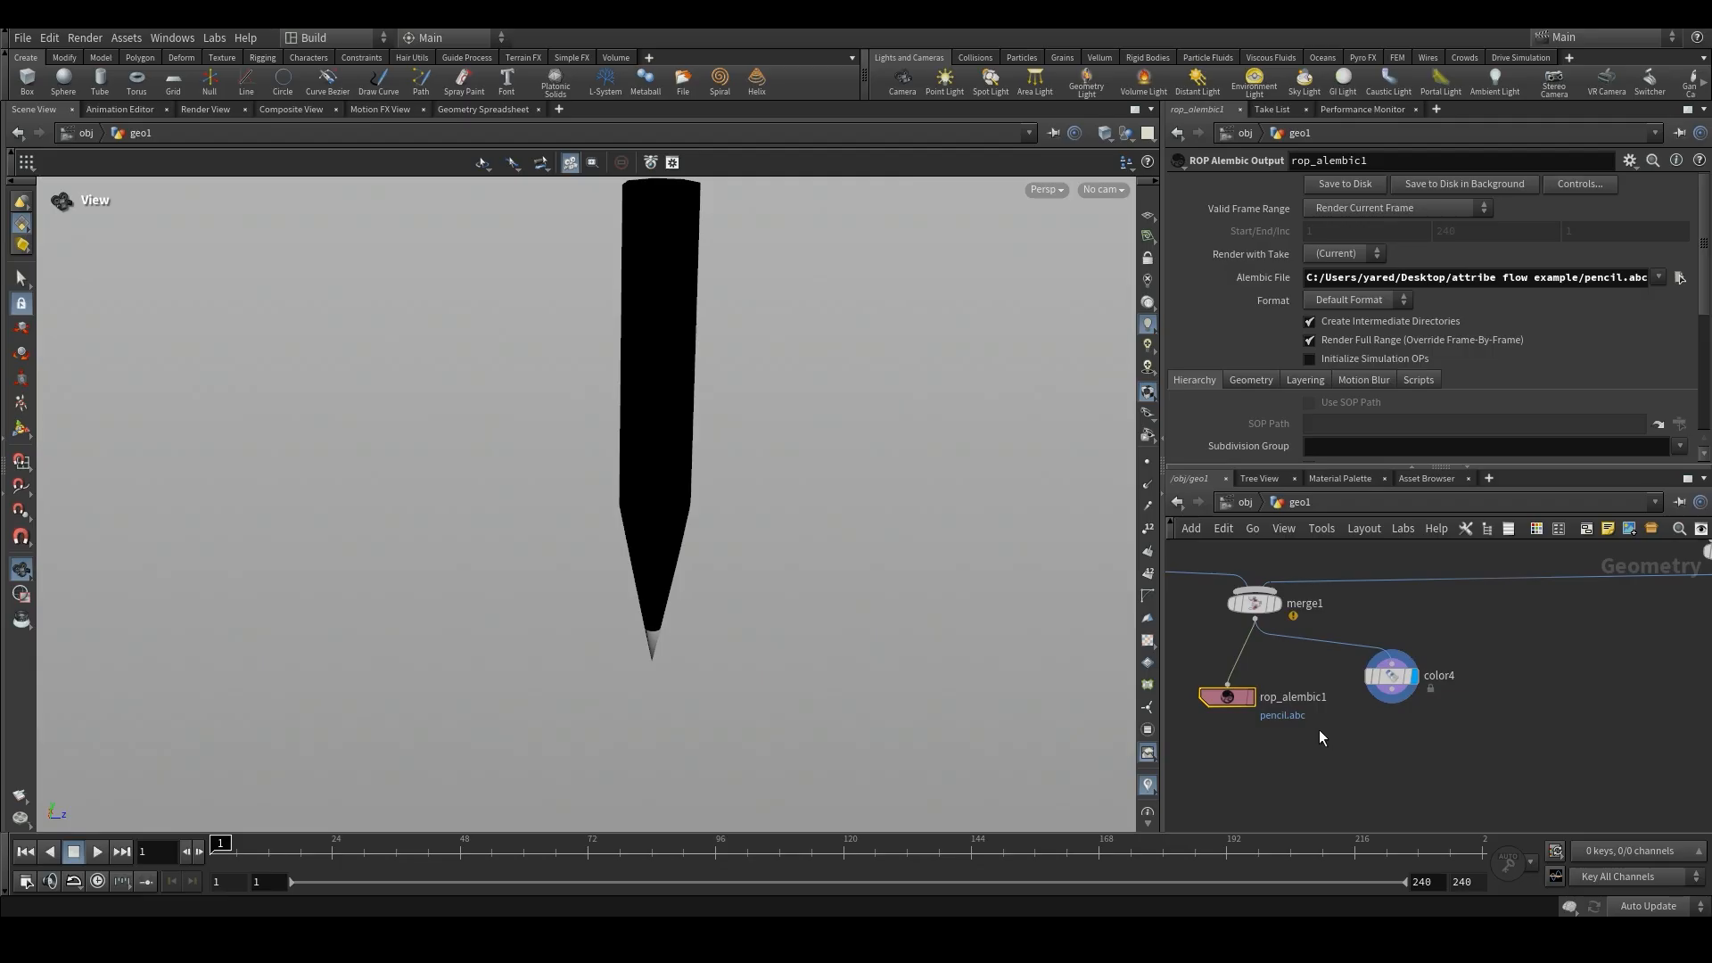
{"action": "left_click", "coordinate": [1391, 675]}
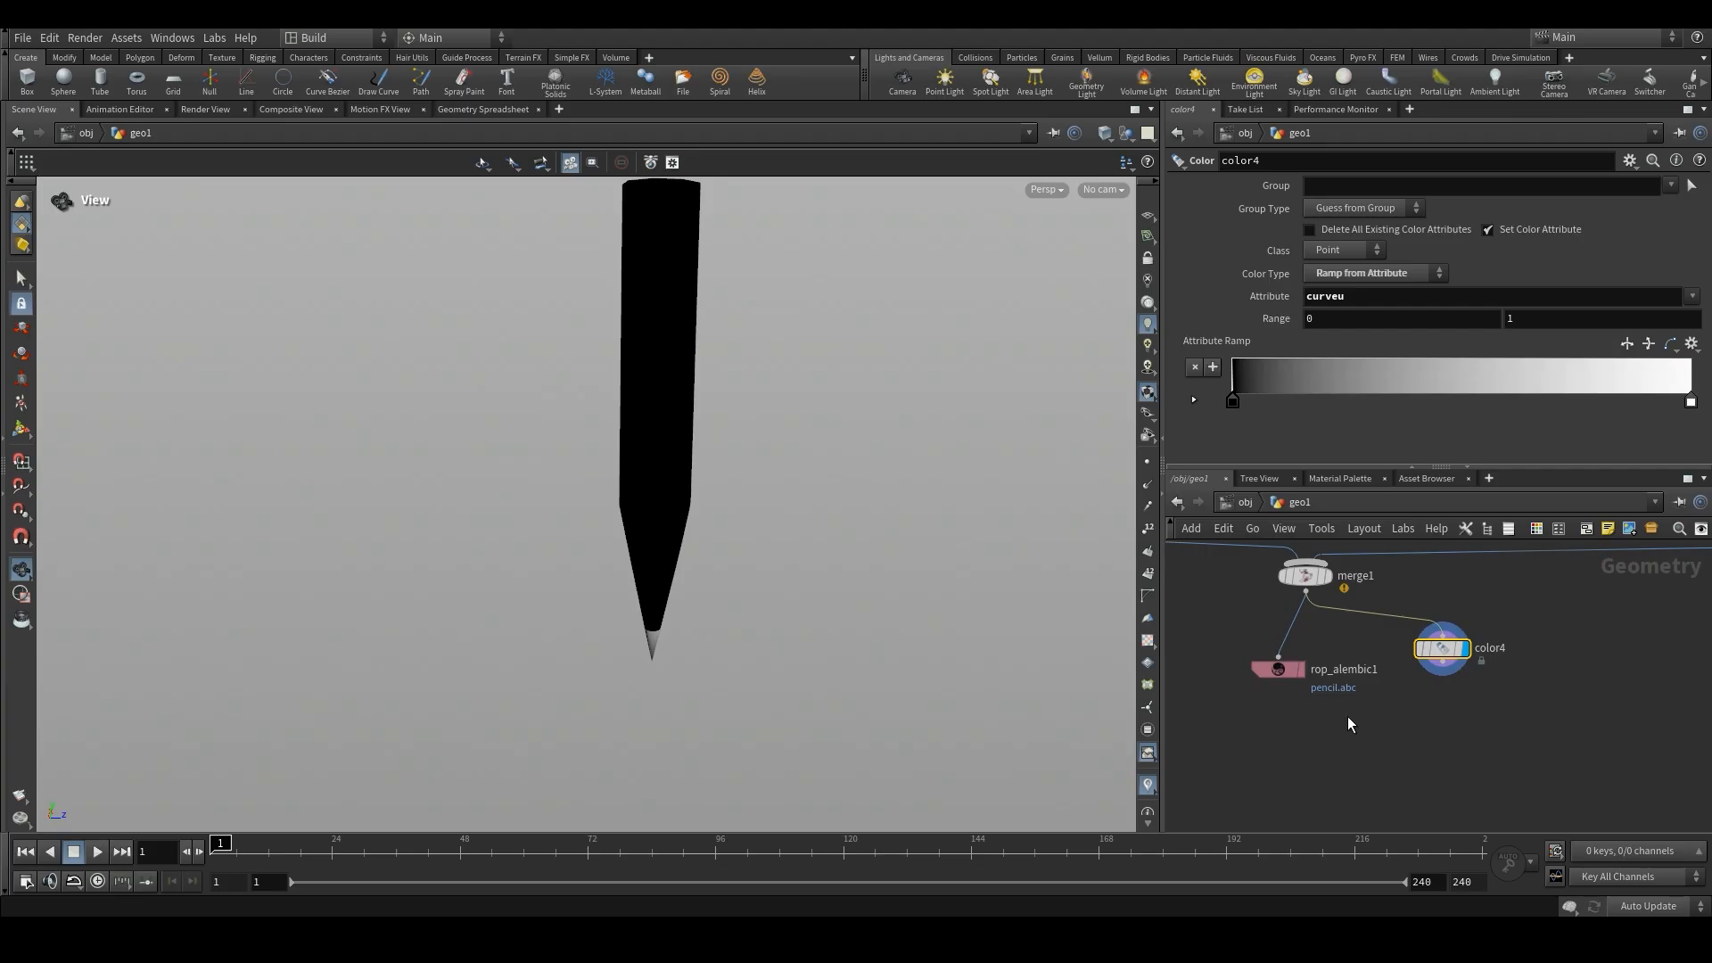
{"action": "left_click_drag", "start_coordinate": [1290, 675], "coordinate": [1266, 654]}
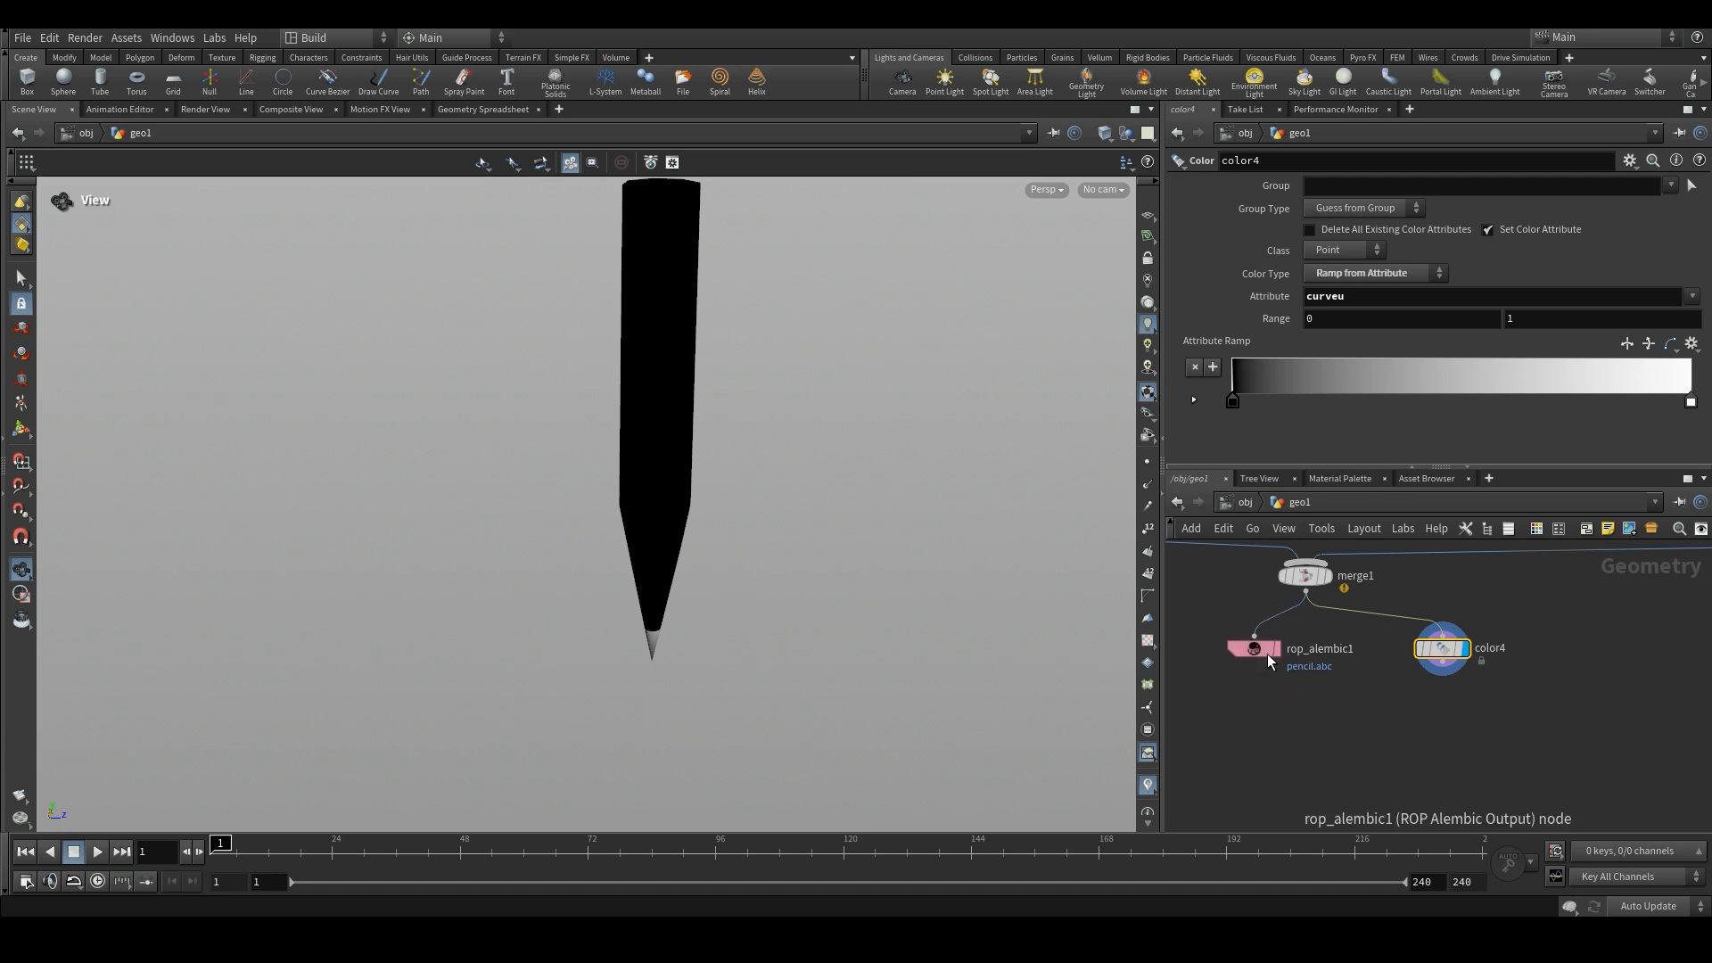
{"action": "key", "text": "l"}
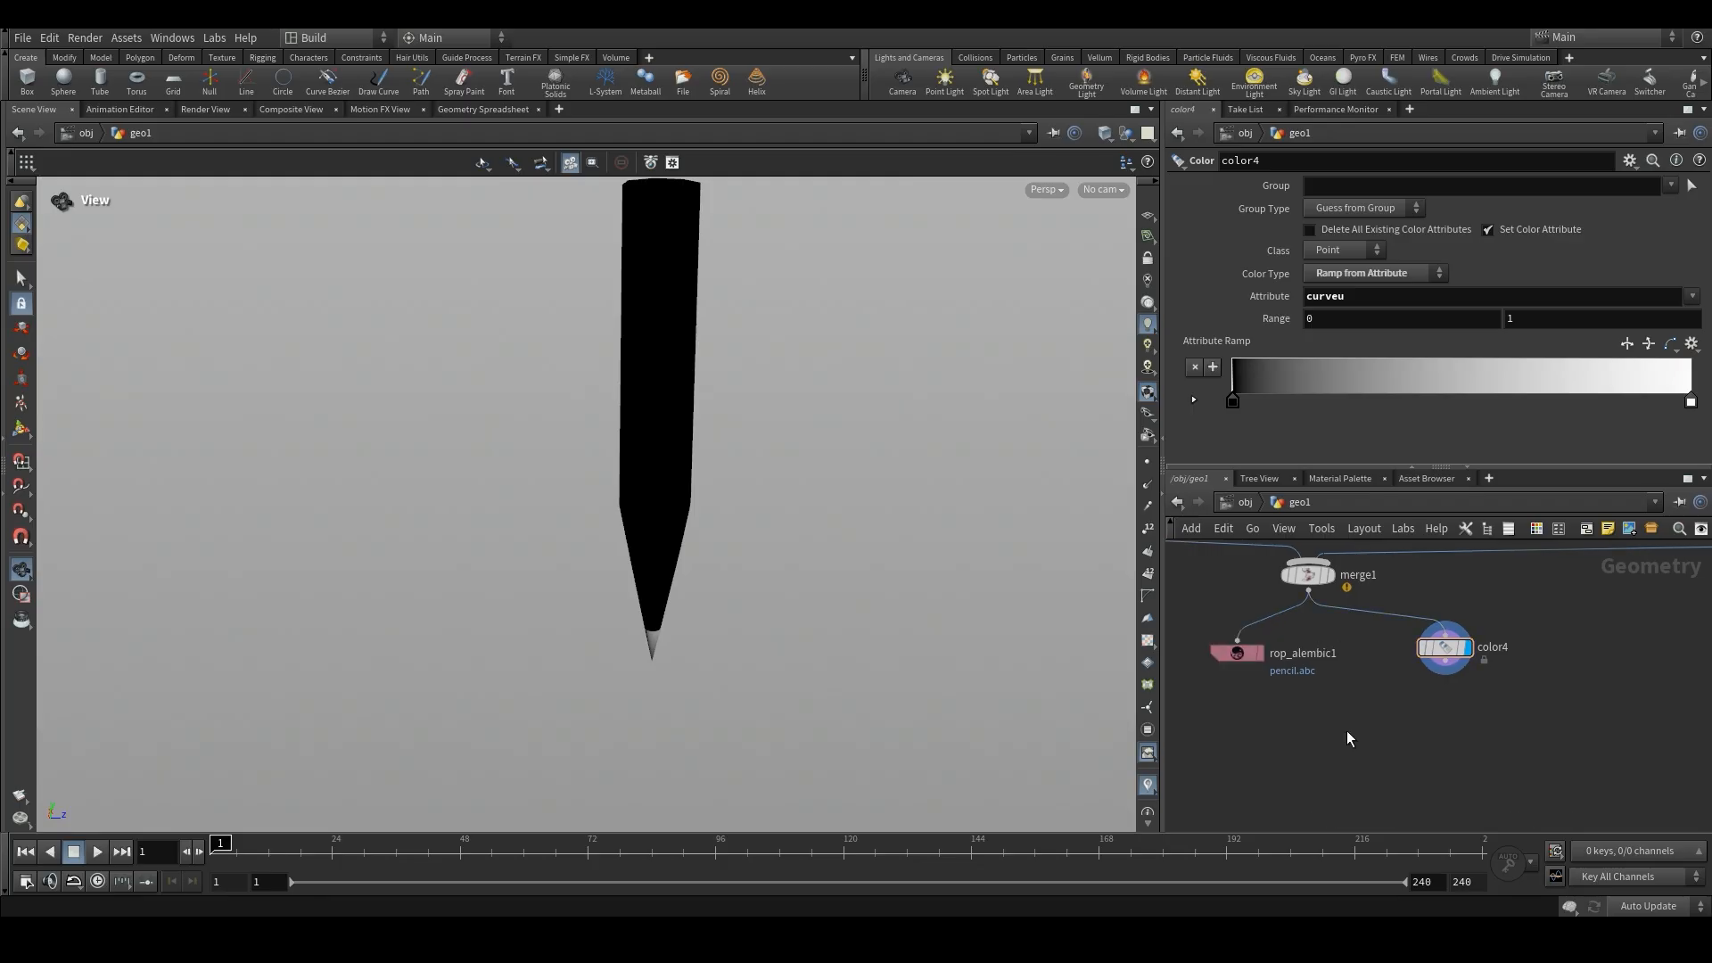
- Add a USD Export node below merge1, fed by the merged pencil geometry
{"action": "key", "text": "Tab"}
{"action": "type", "text": "usde"}
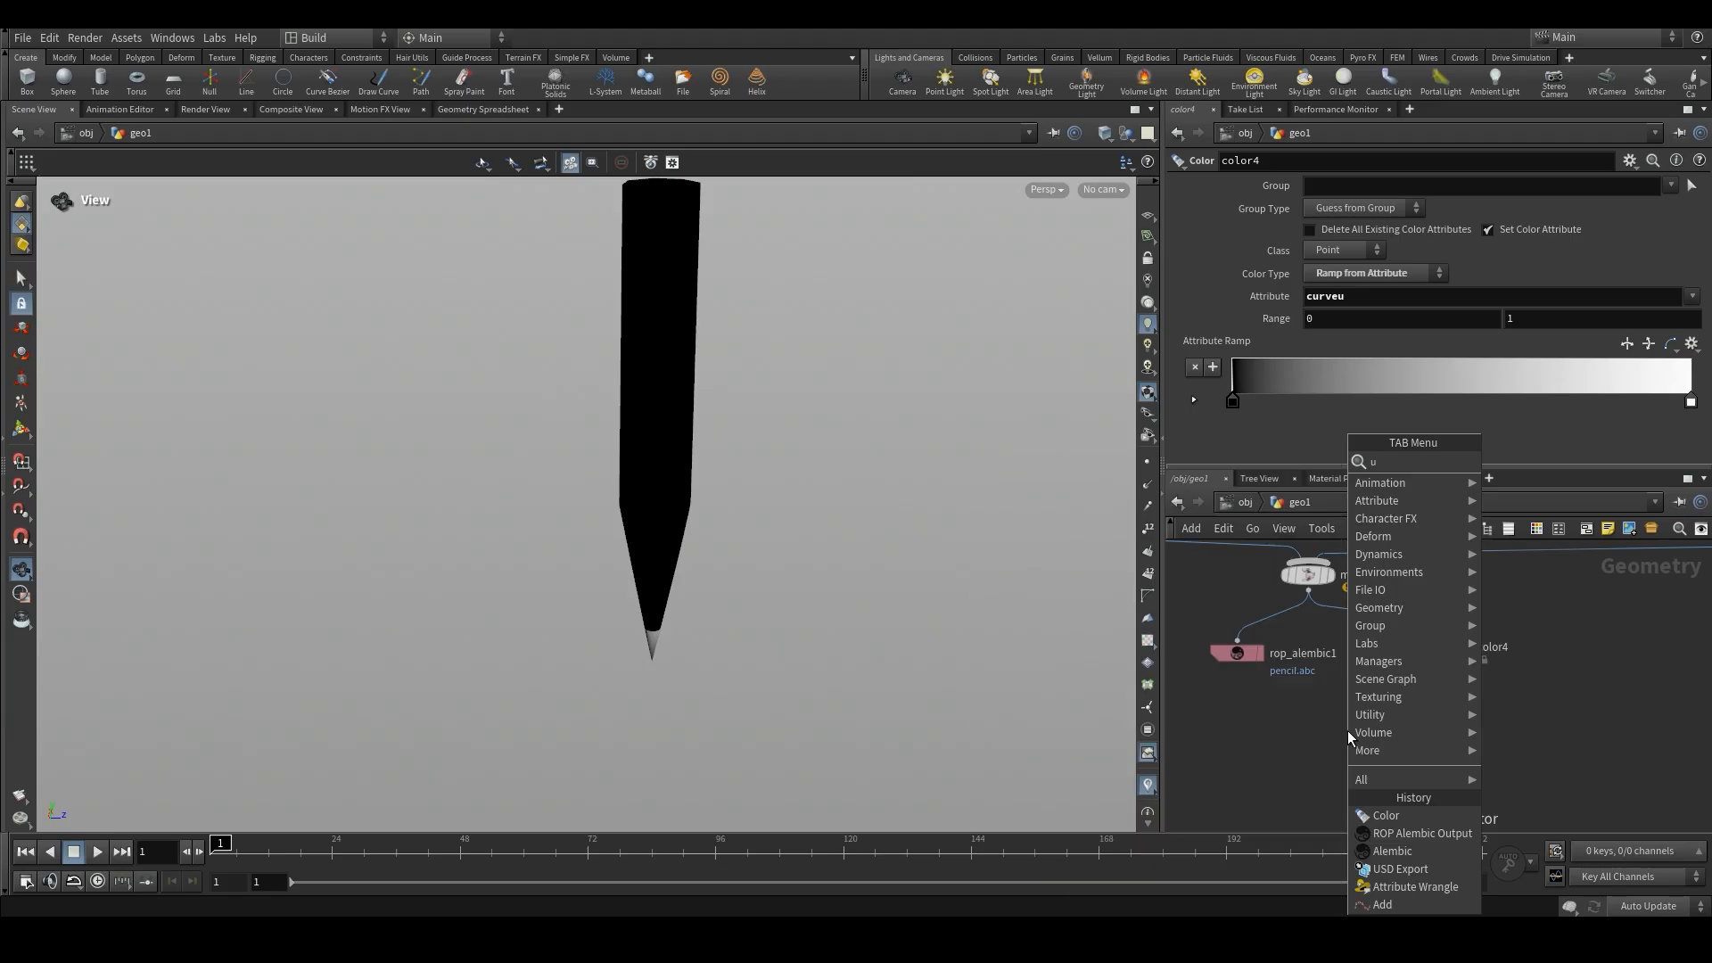
{"action": "key", "text": "Return"}
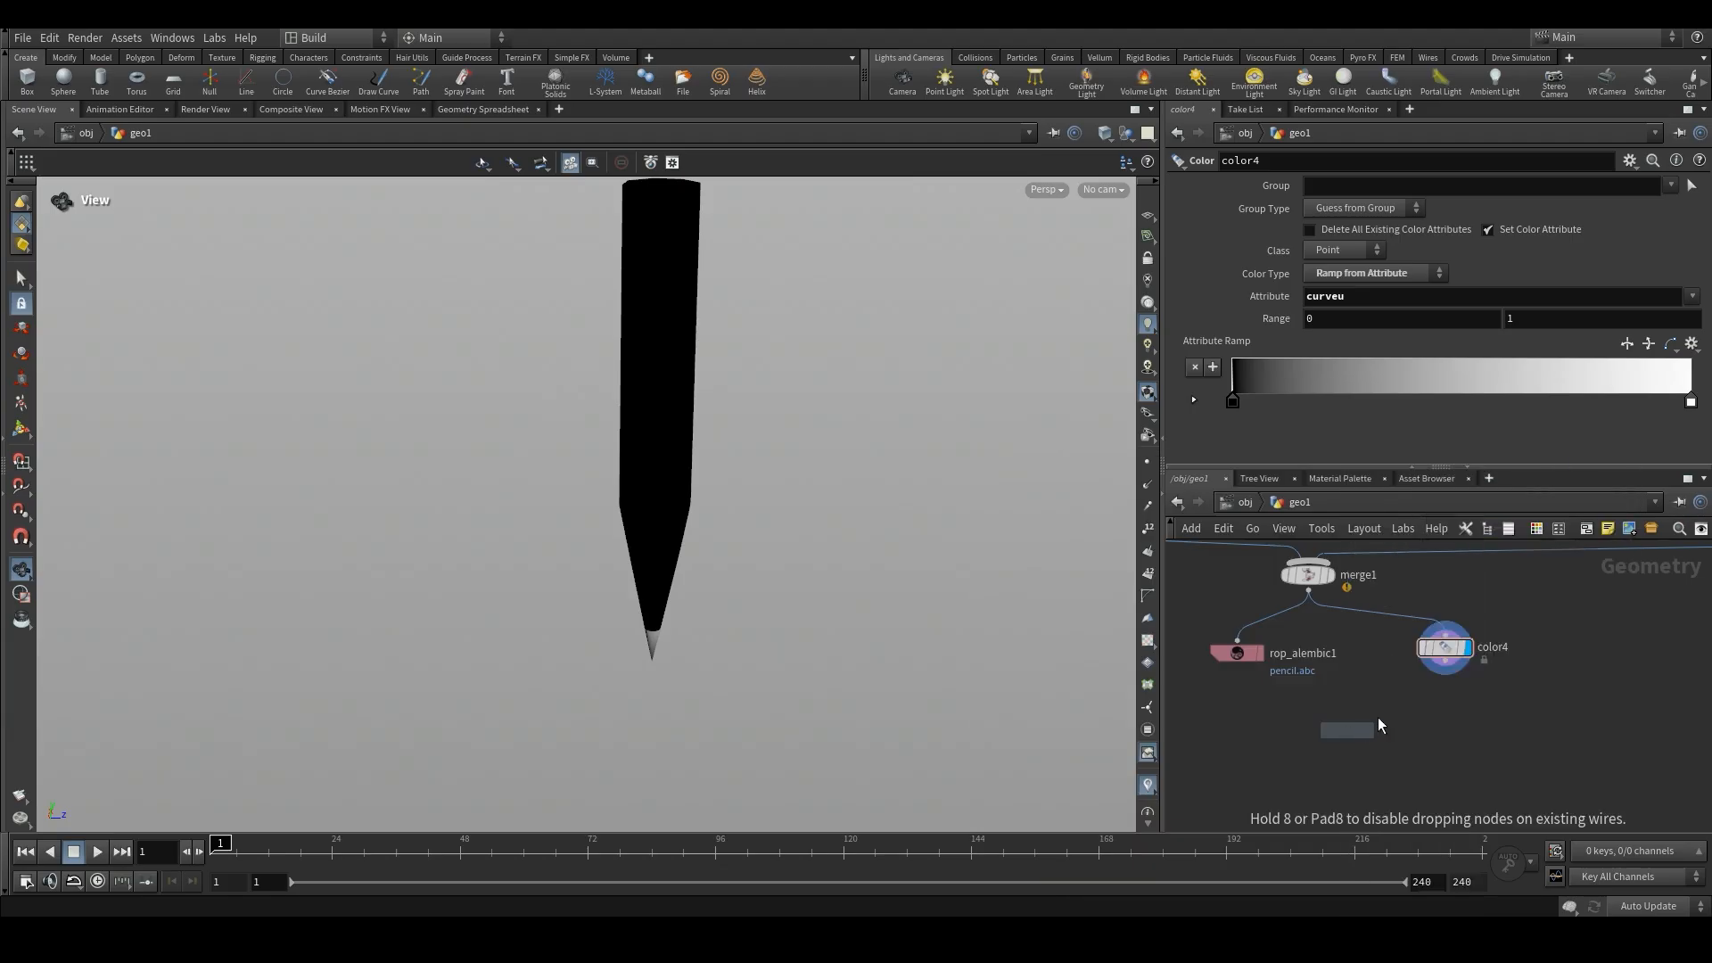
{"action": "left_click", "coordinate": [1378, 715]}
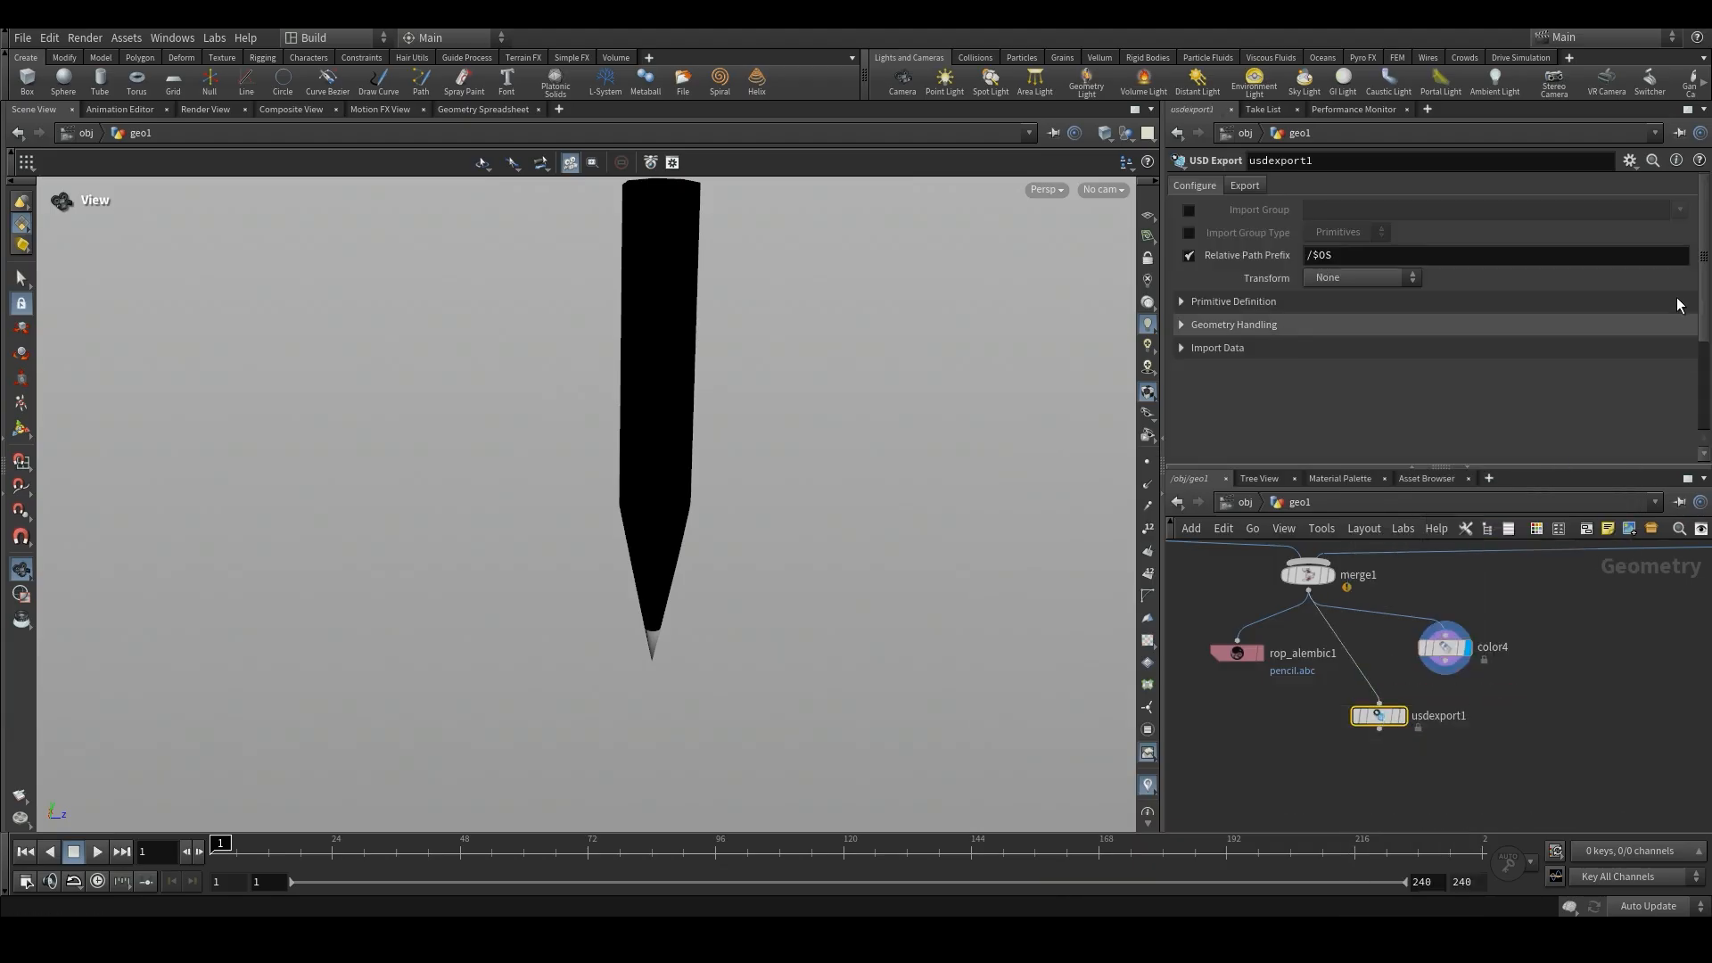
- Set the USD export's output file to pencil.usd in the attribe flow example folder and save it to disk
{"action": "left_click", "coordinate": [1245, 185]}
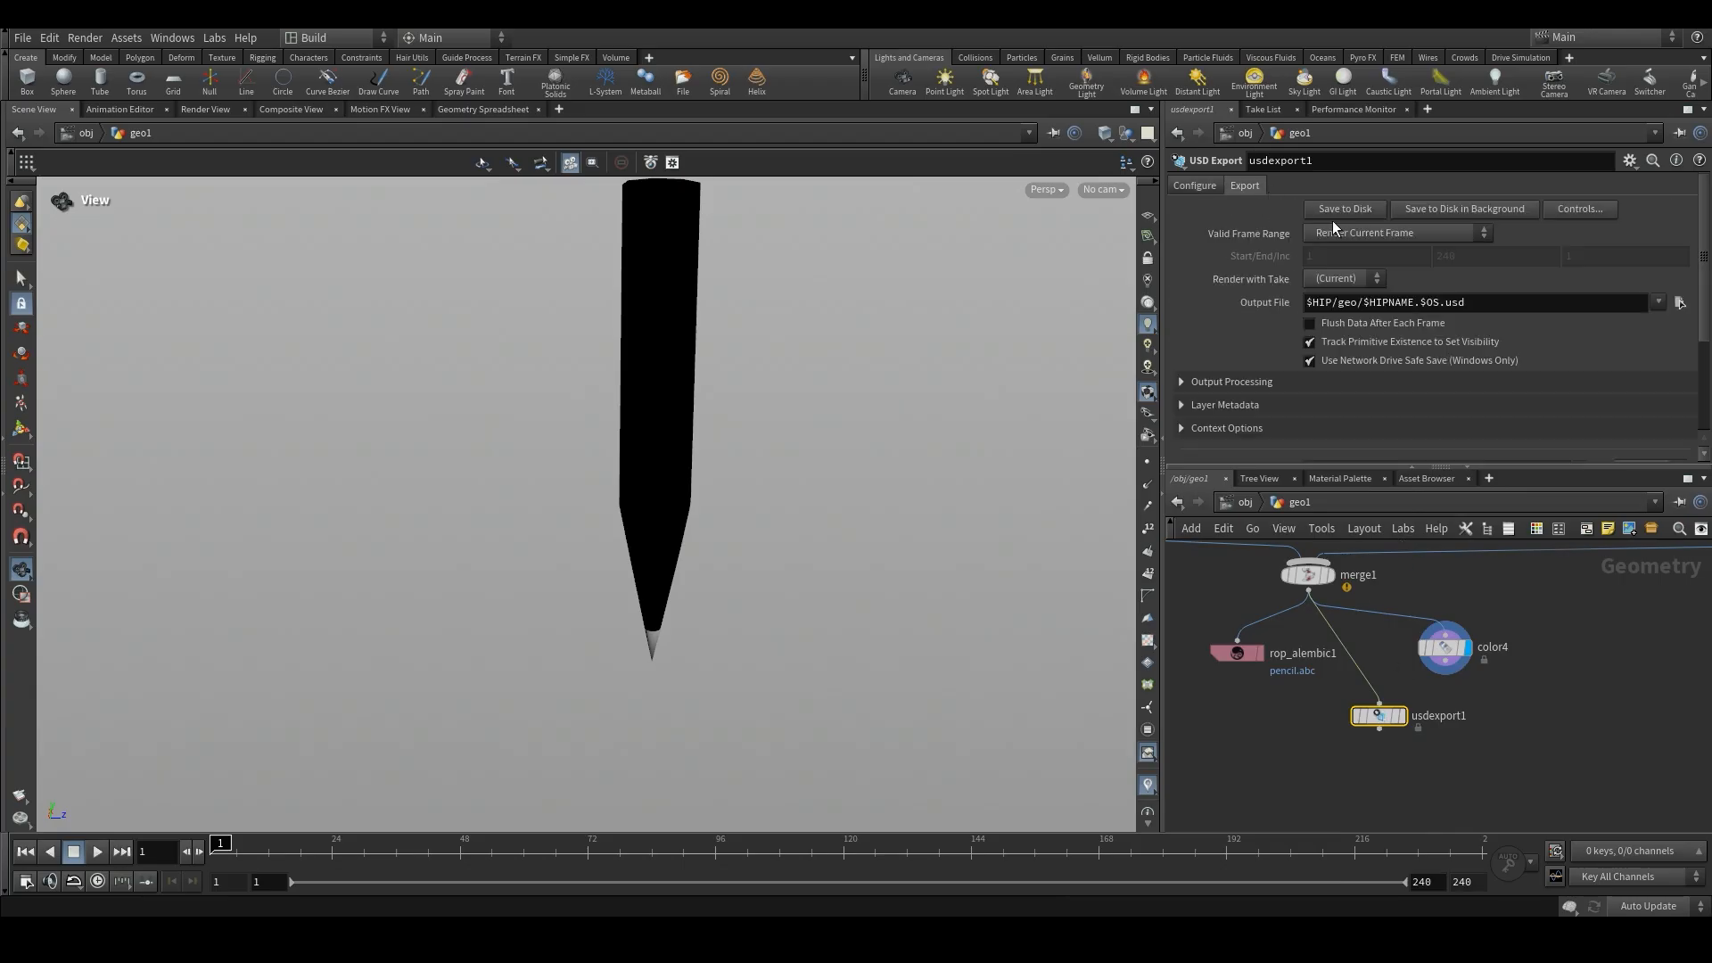
{"action": "left_click", "coordinate": [1676, 300]}
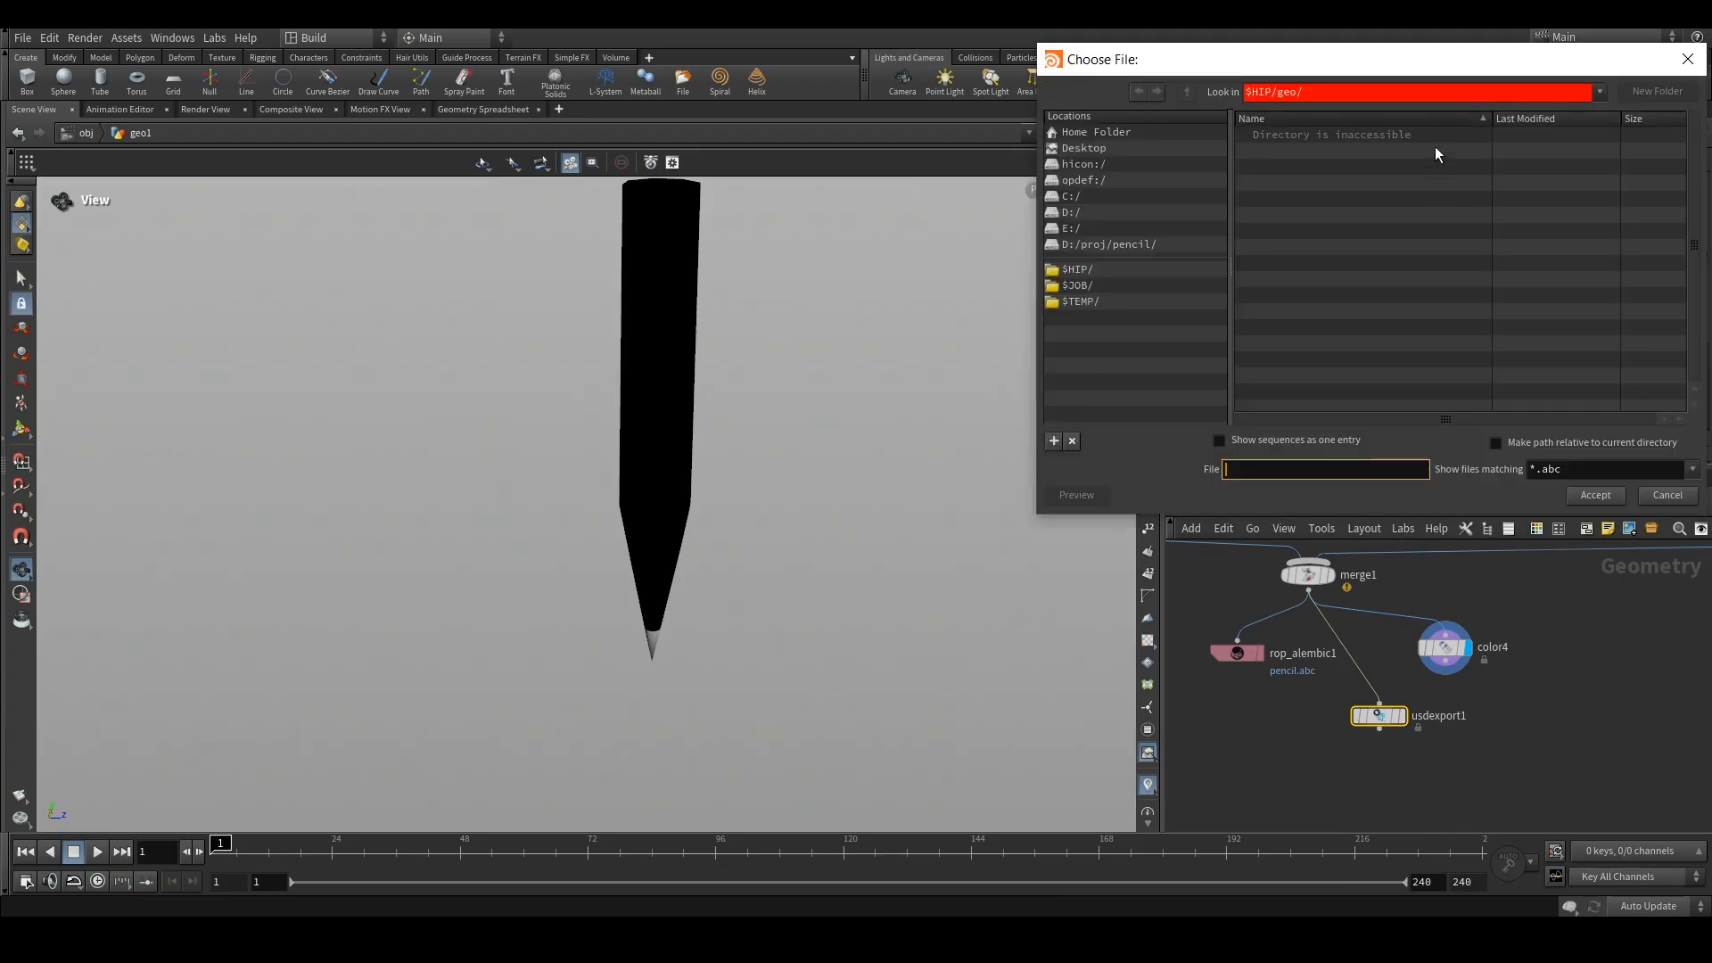
{"action": "left_click", "coordinate": [1186, 94]}
{"action": "left_click", "coordinate": [1271, 467]}
{"action": "type", "text": "pencil"}
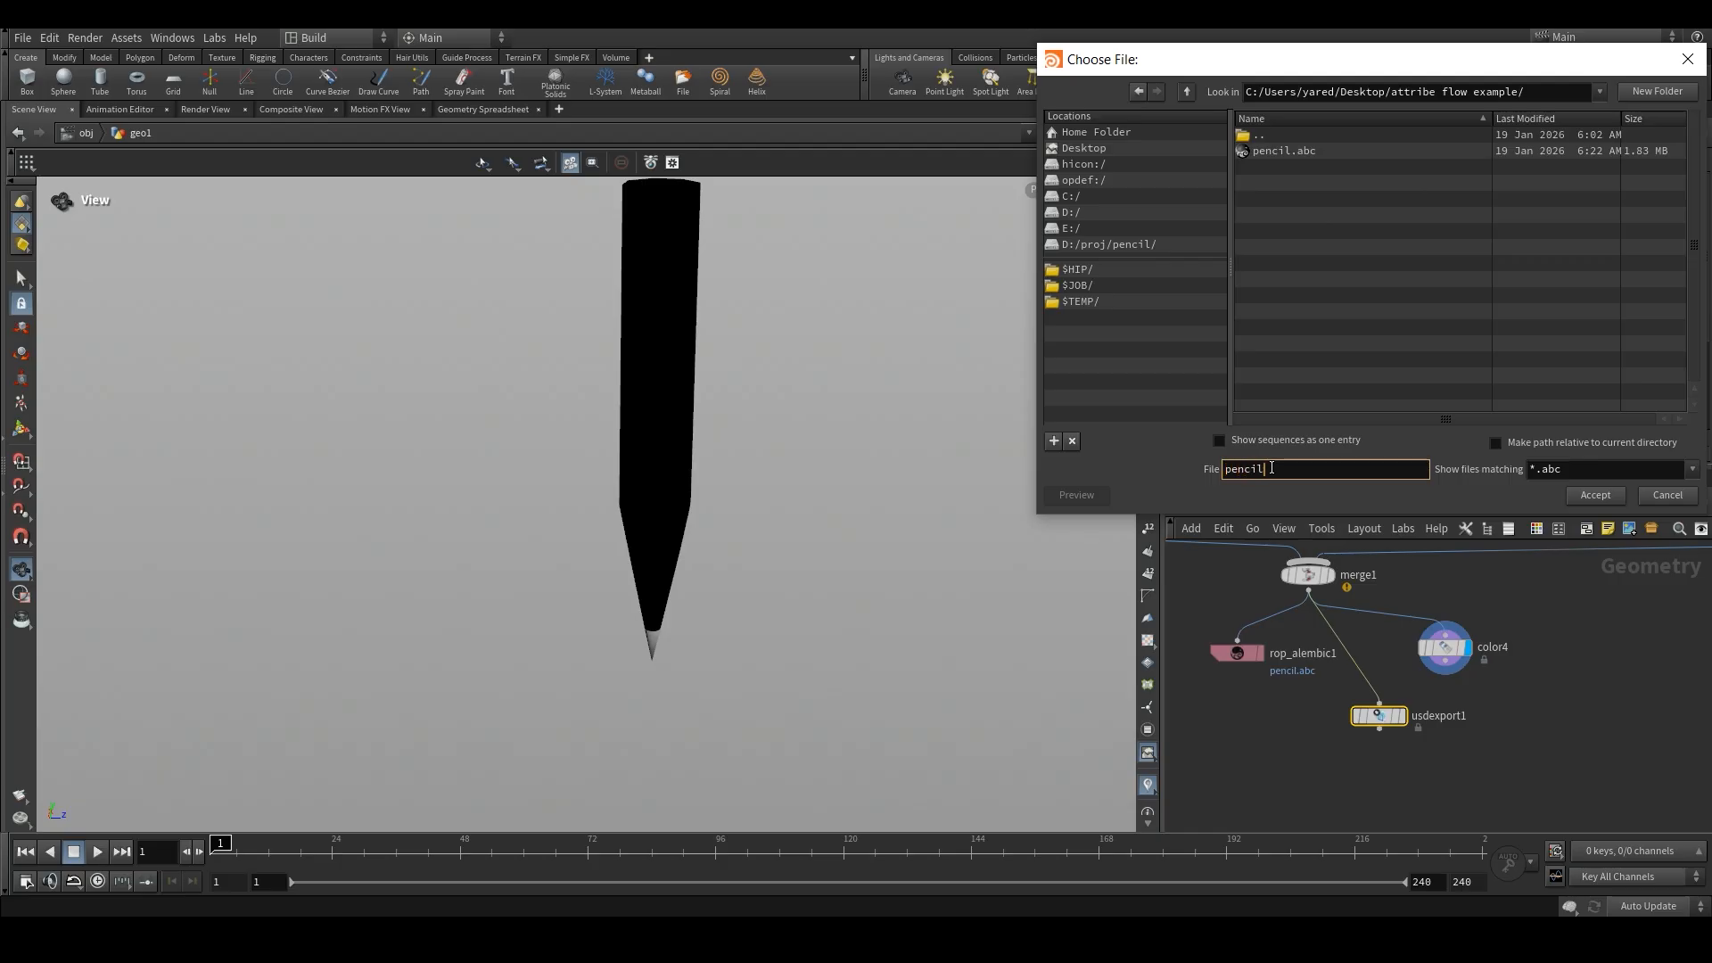
{"action": "type", "text": ".usd"}
{"action": "key", "text": "Return"}
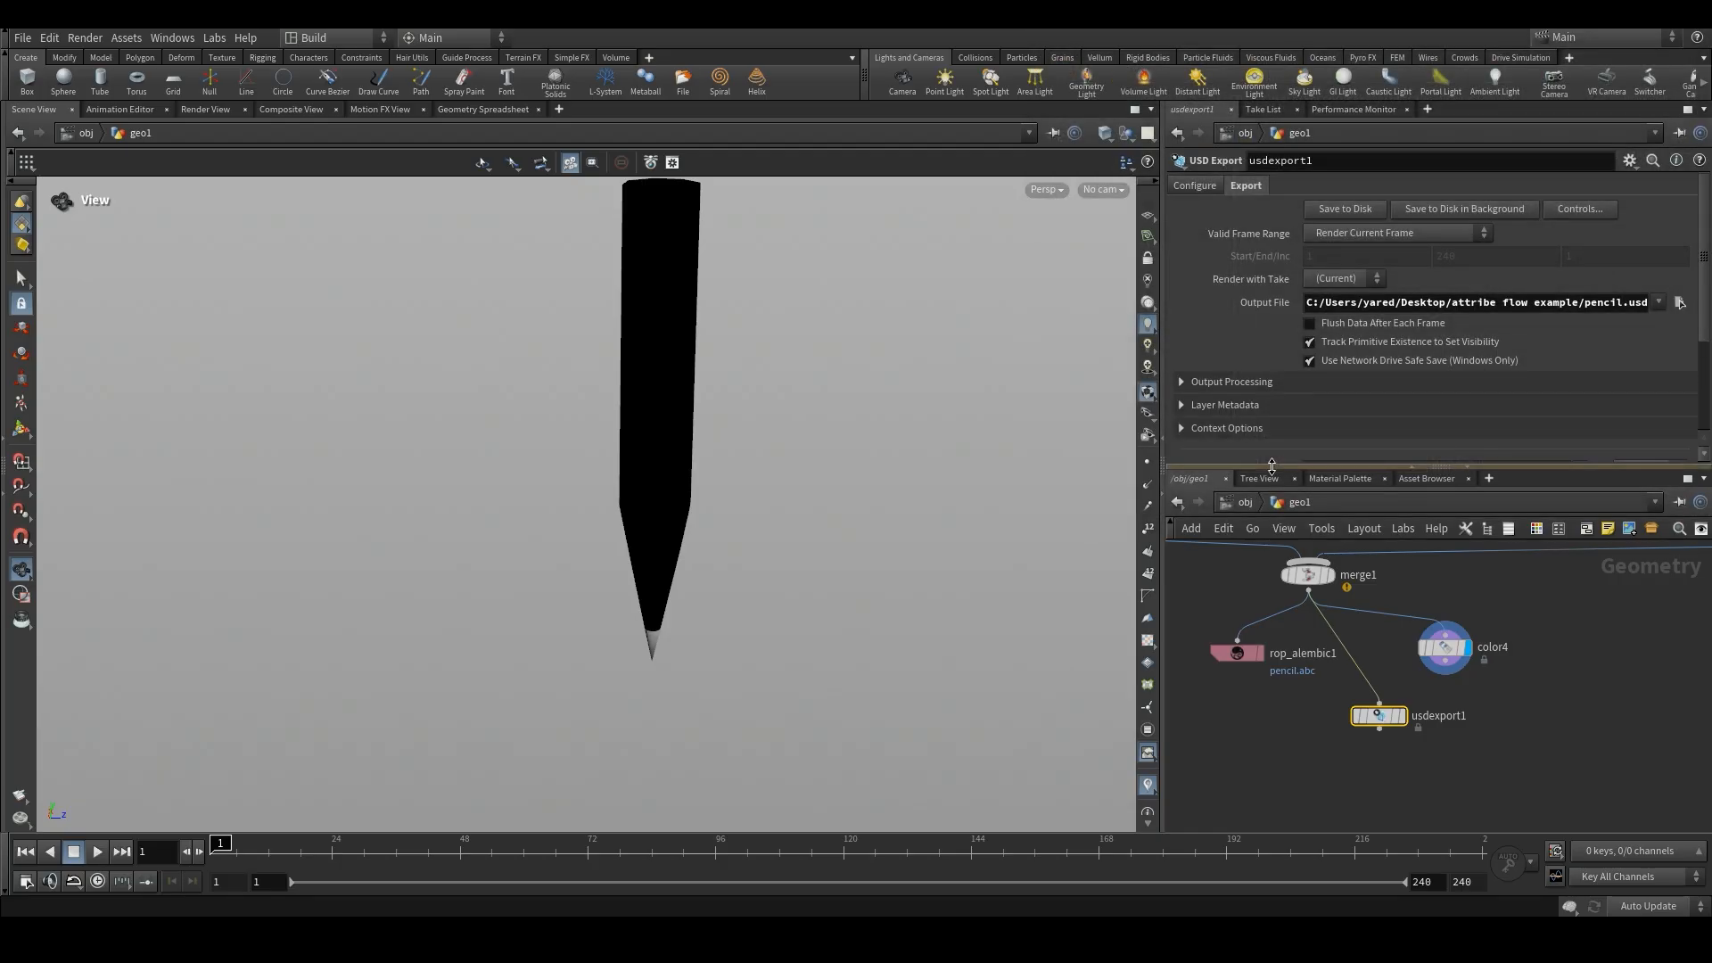
{"action": "left_click", "coordinate": [1335, 216]}
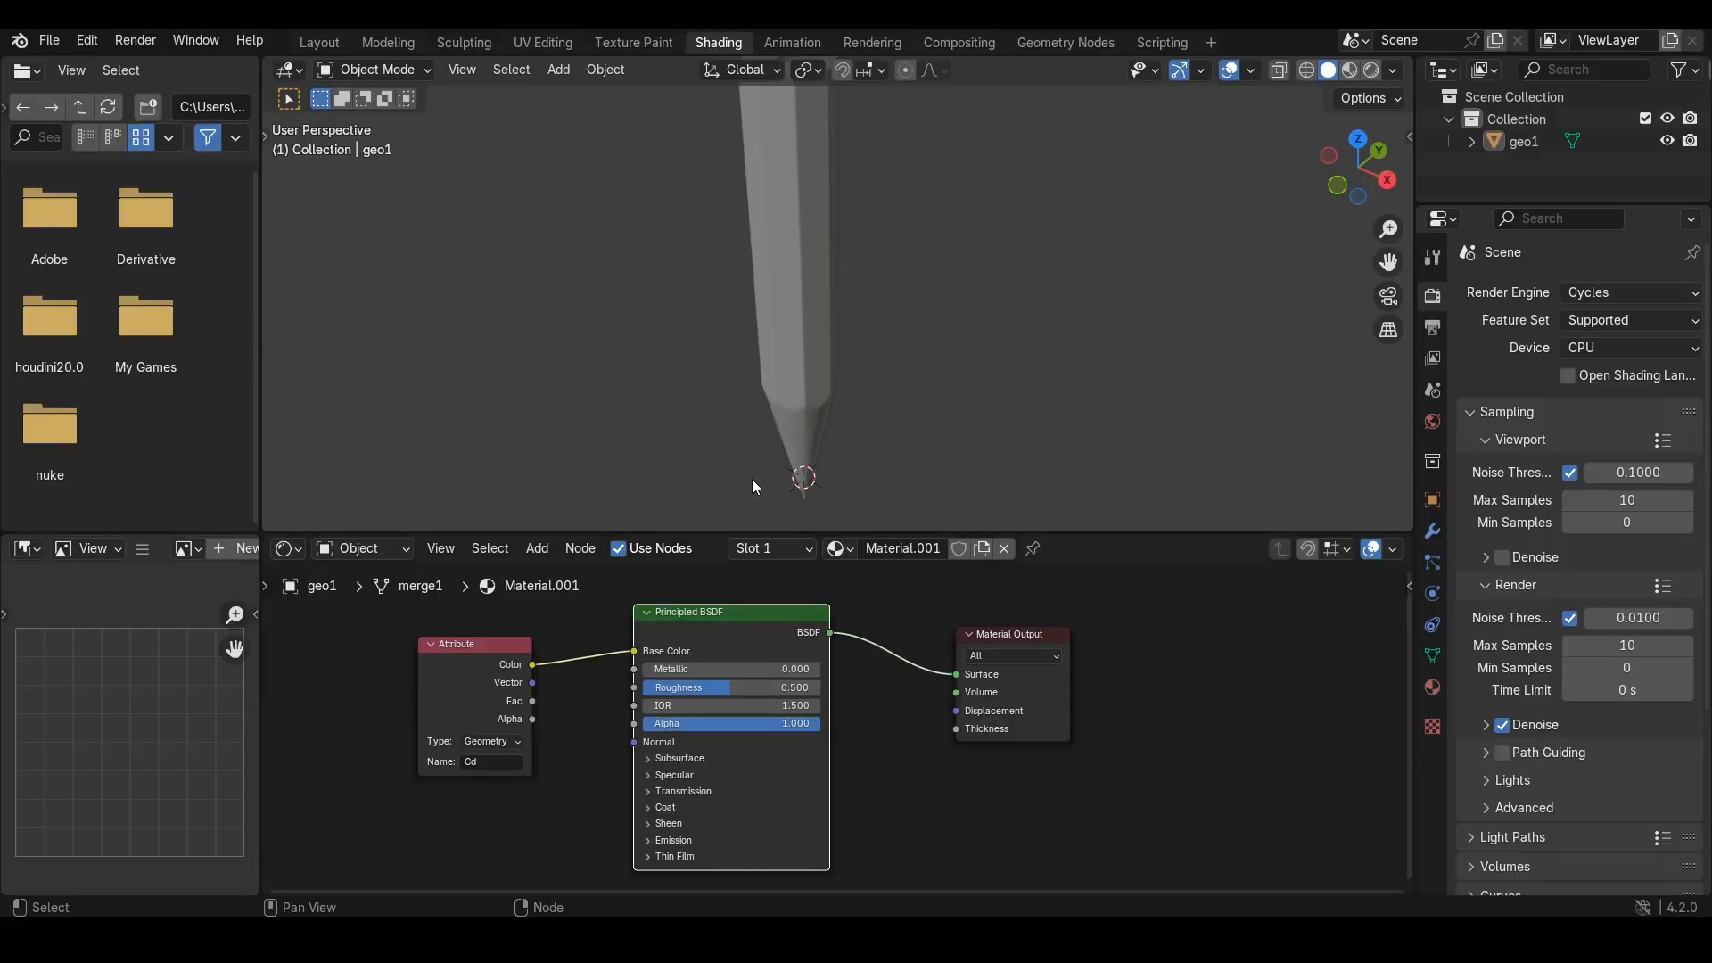
- Switch to Blender and delete the previously imported Alembic pencil object geo1
{"action": "left_click", "coordinate": [811, 291]}
{"action": "key", "text": "x"}
{"action": "left_click", "coordinate": [772, 275]}
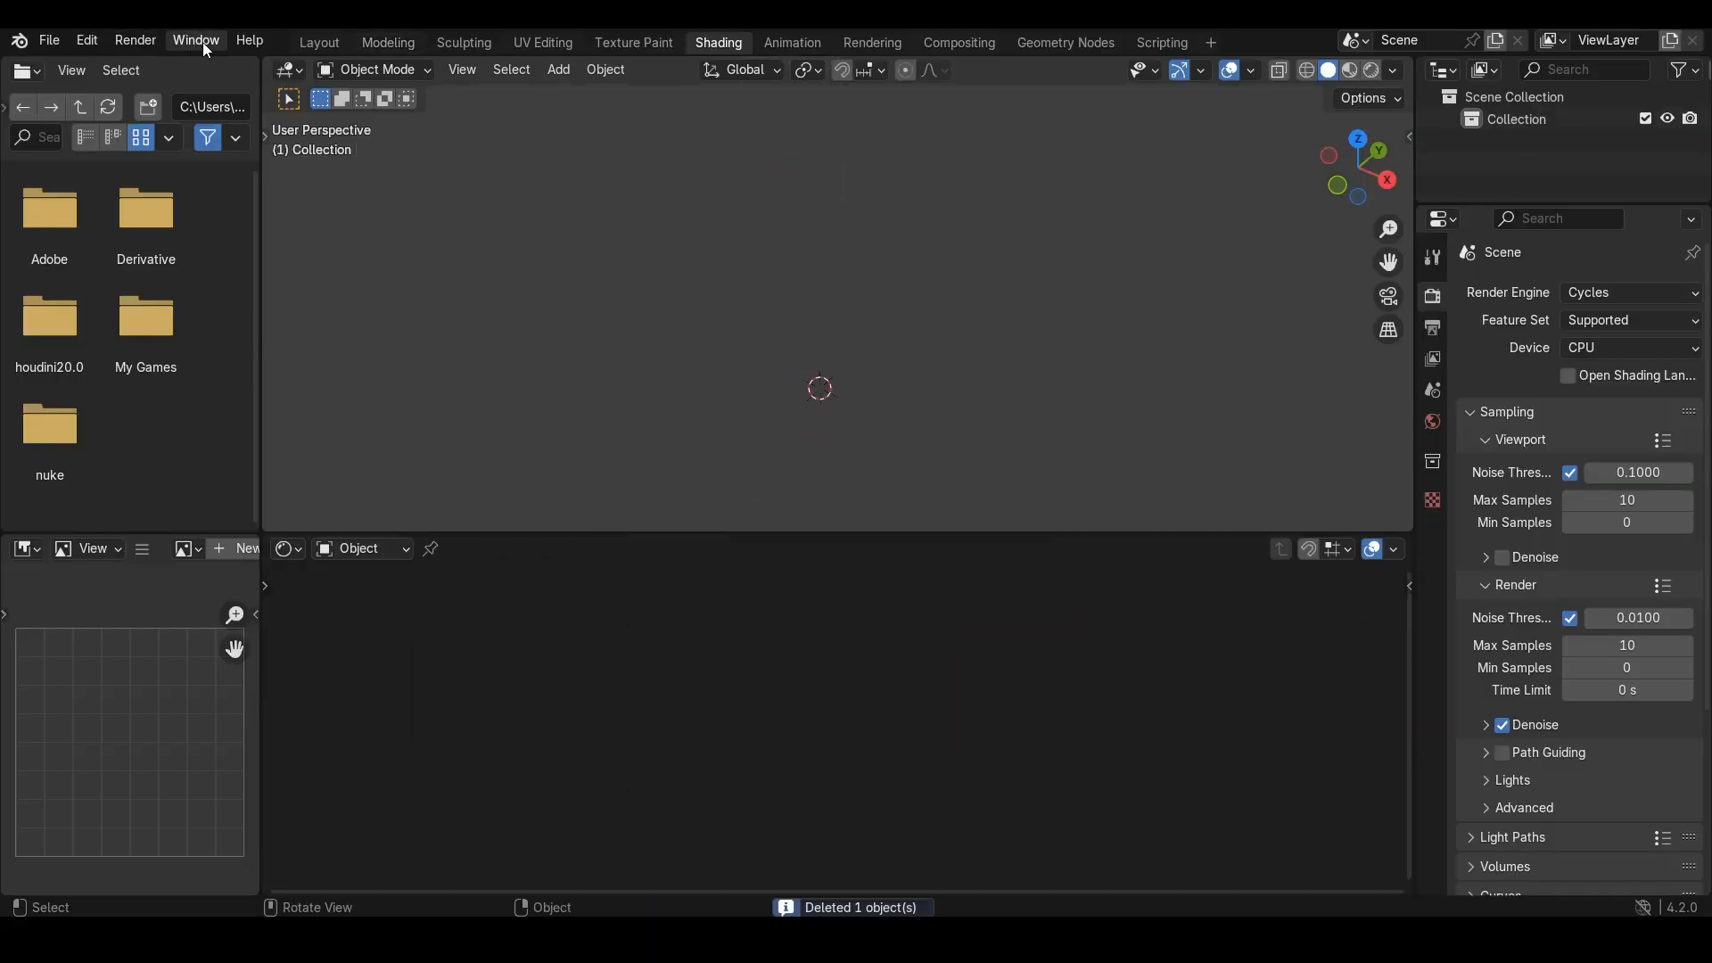
- Import the pencil USD file from the attribe flow example folder
{"action": "left_click", "coordinate": [51, 40]}
{"action": "mouse_move", "coordinate": [126, 350]}
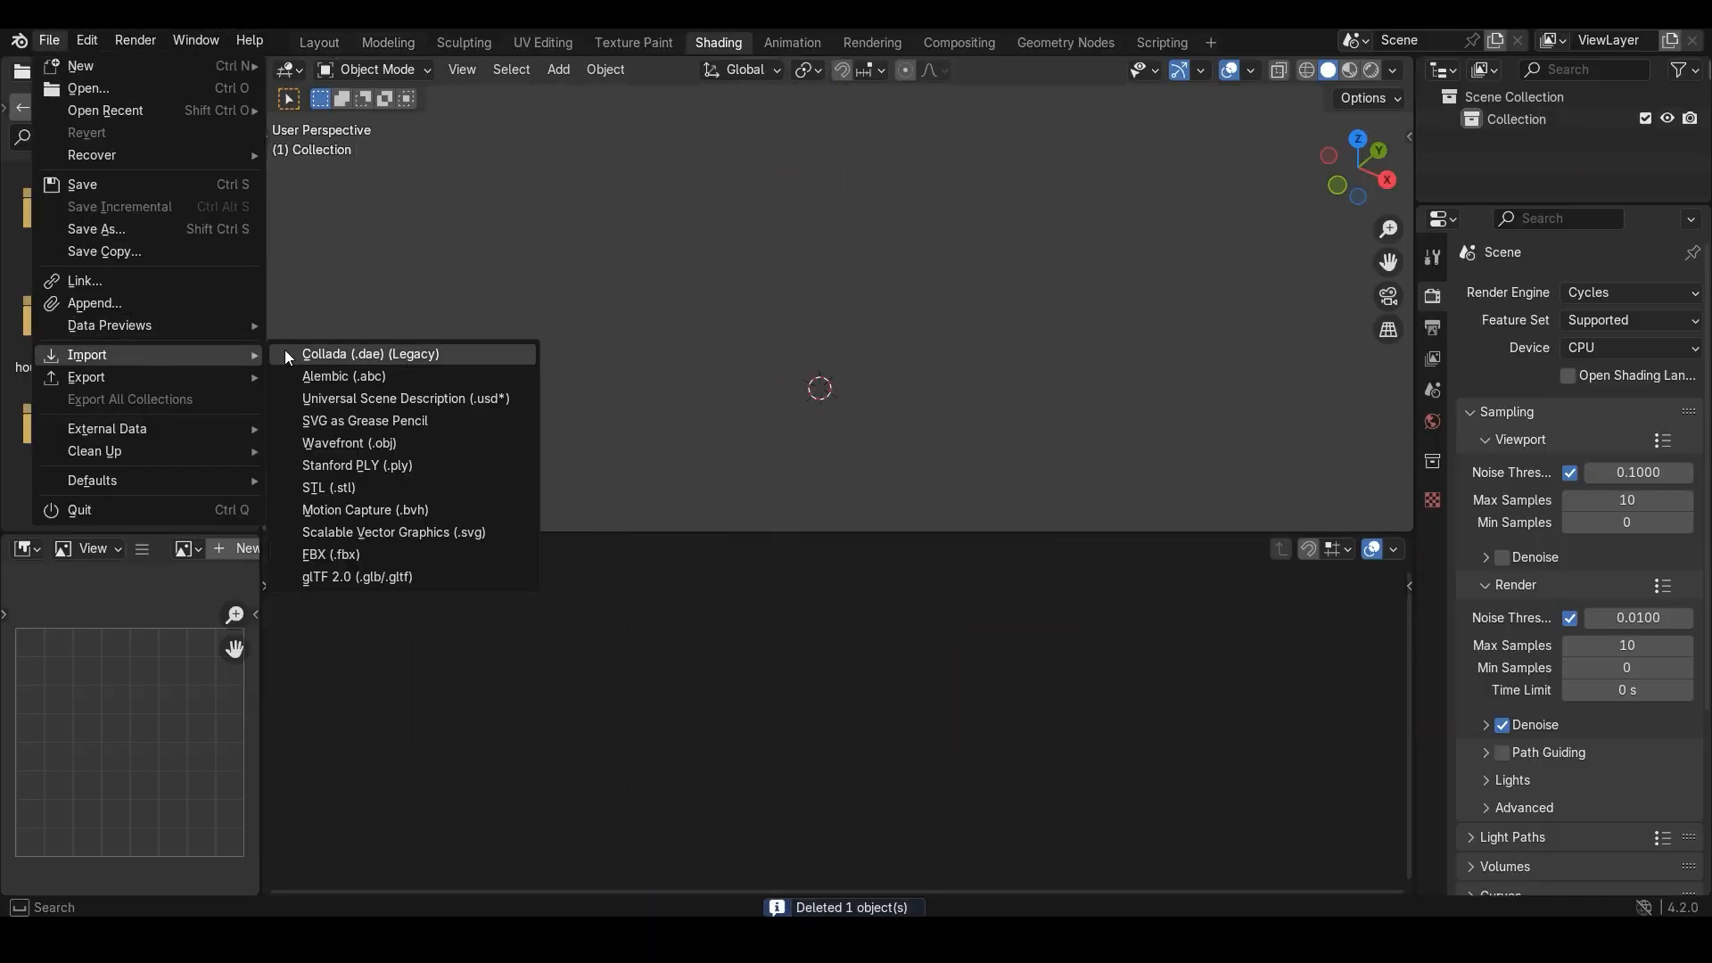
{"action": "left_click", "coordinate": [366, 399]}
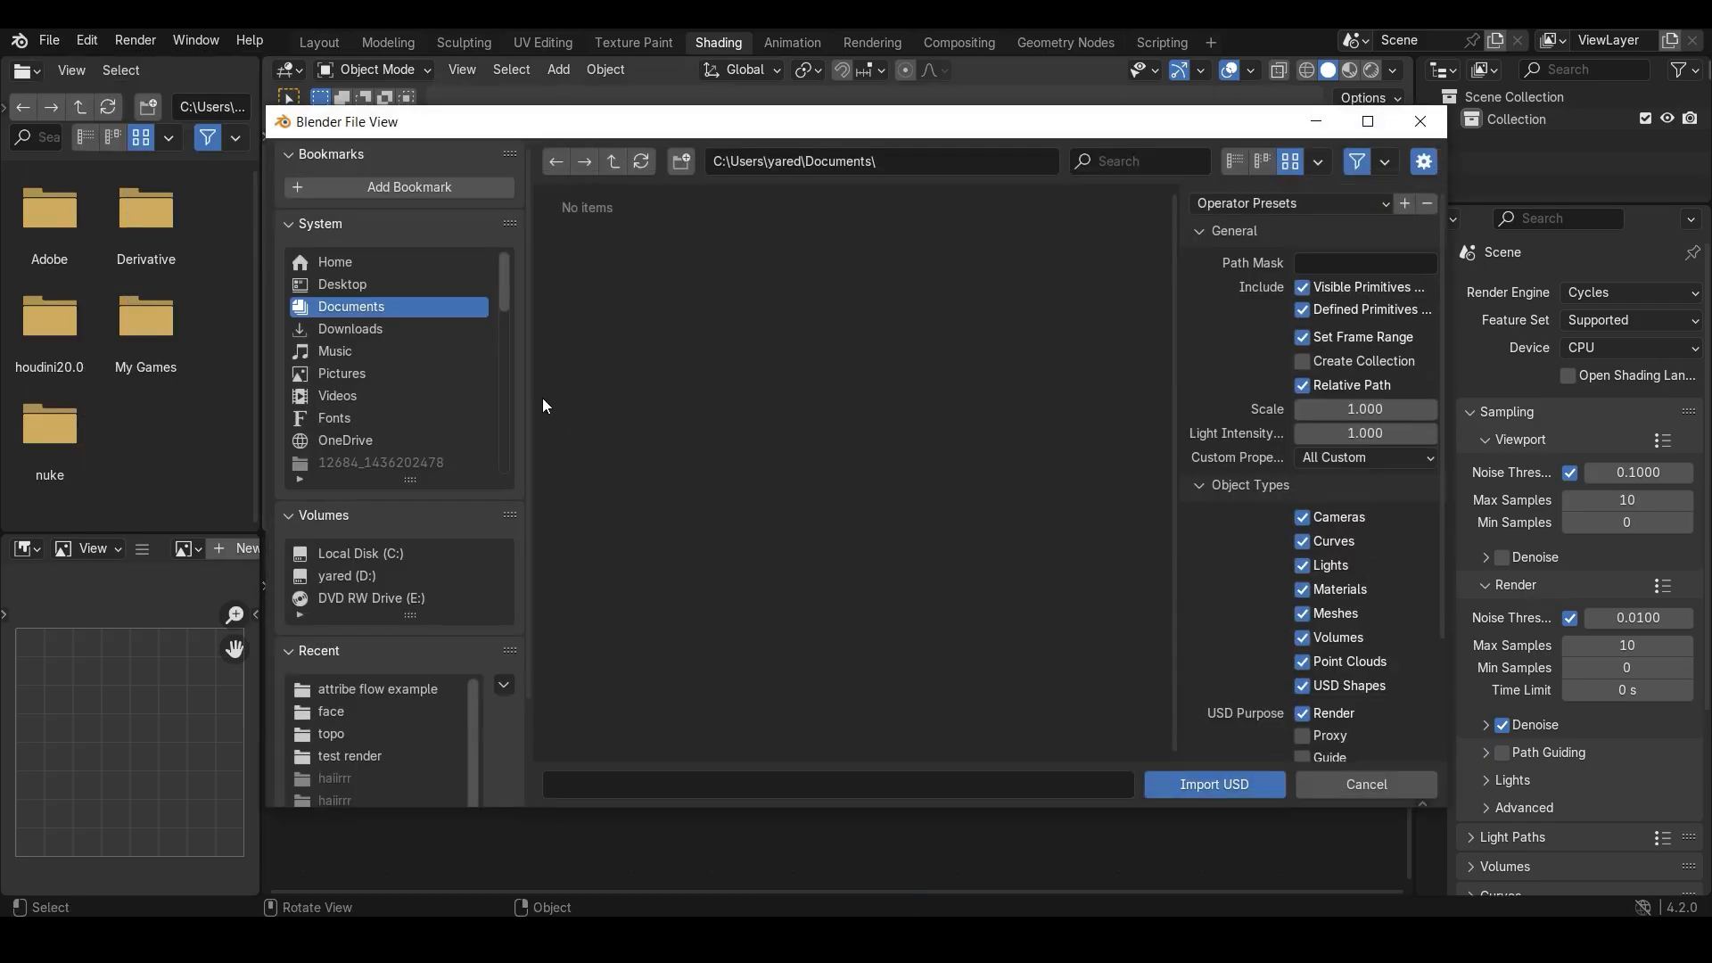
{"action": "left_click", "coordinate": [359, 689]}
{"action": "double_click", "coordinate": [592, 278]}
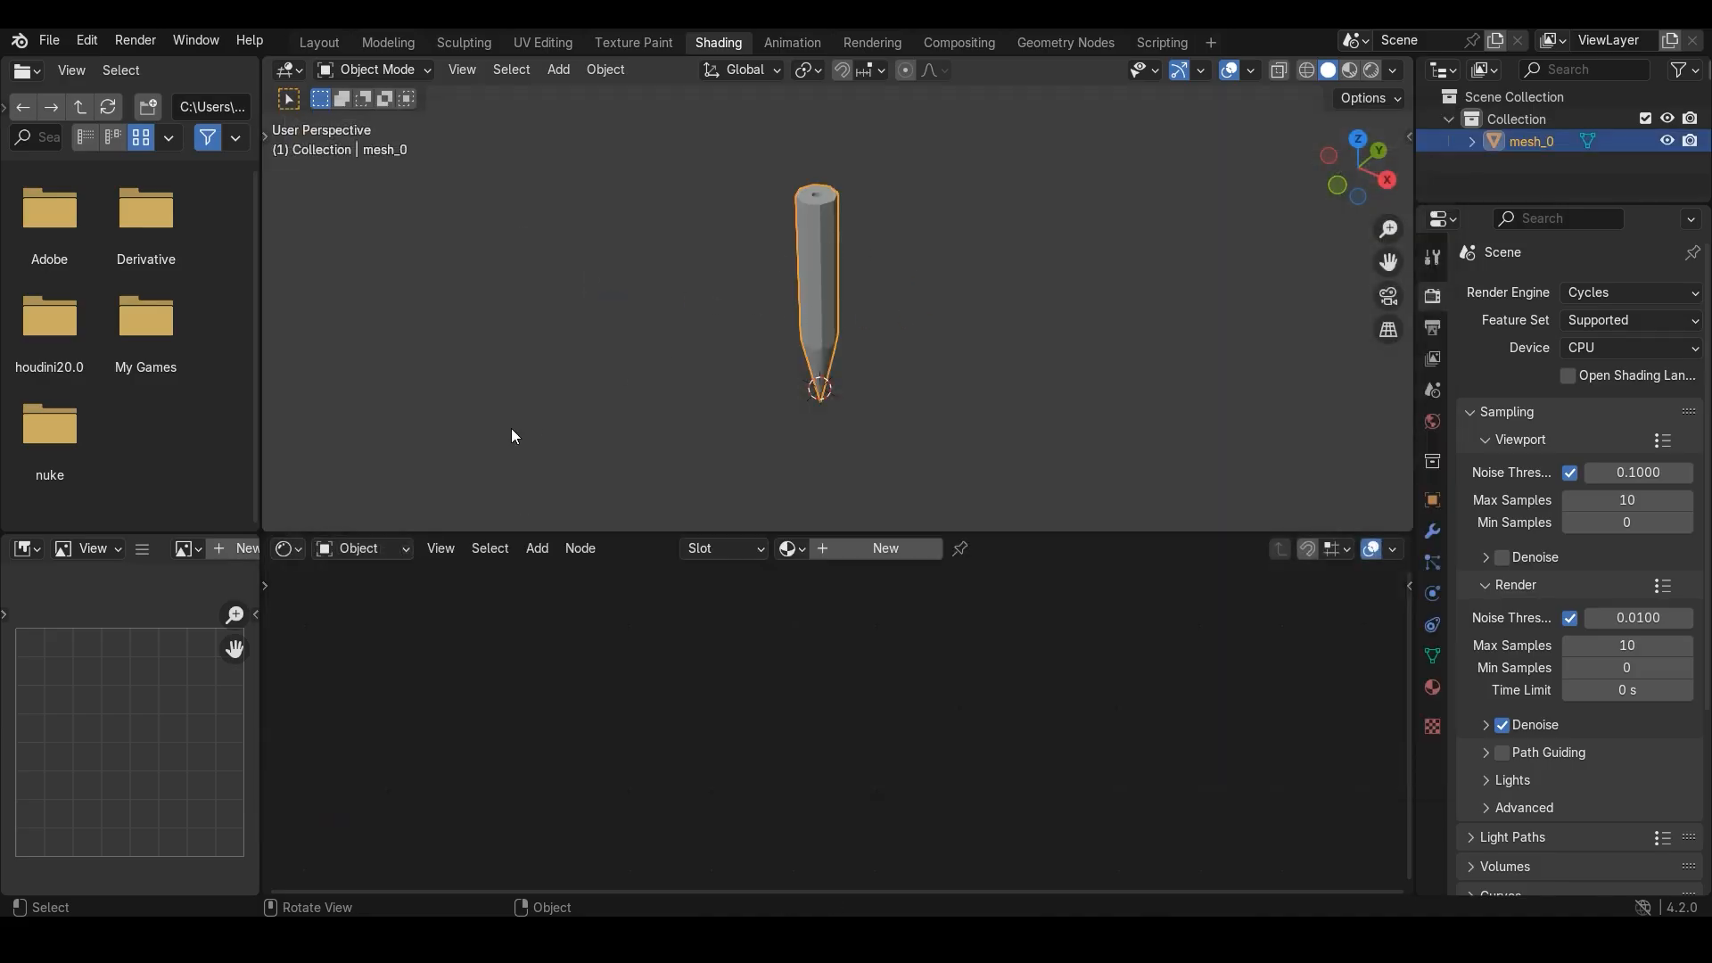
- Check the imported pencil's vertex attributes in the spreadsheet and create a new material for the mesh
{"action": "left_click", "coordinate": [317, 43]}
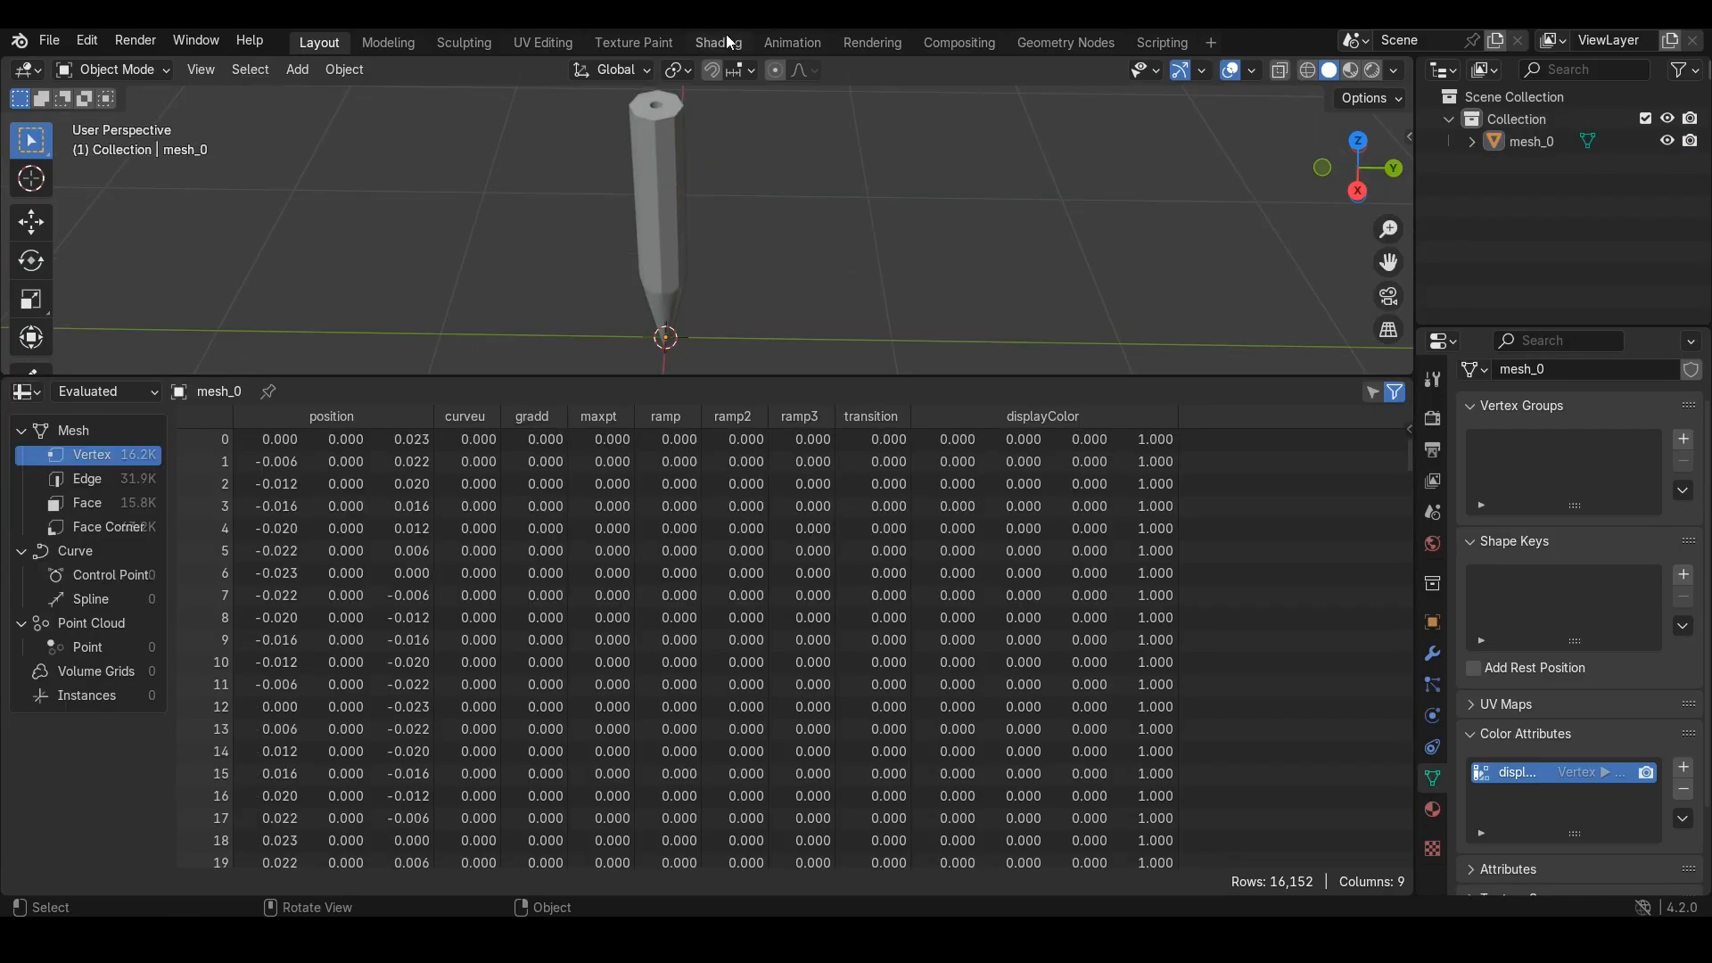
{"action": "left_click", "coordinate": [722, 42]}
{"action": "left_click", "coordinate": [813, 303]}
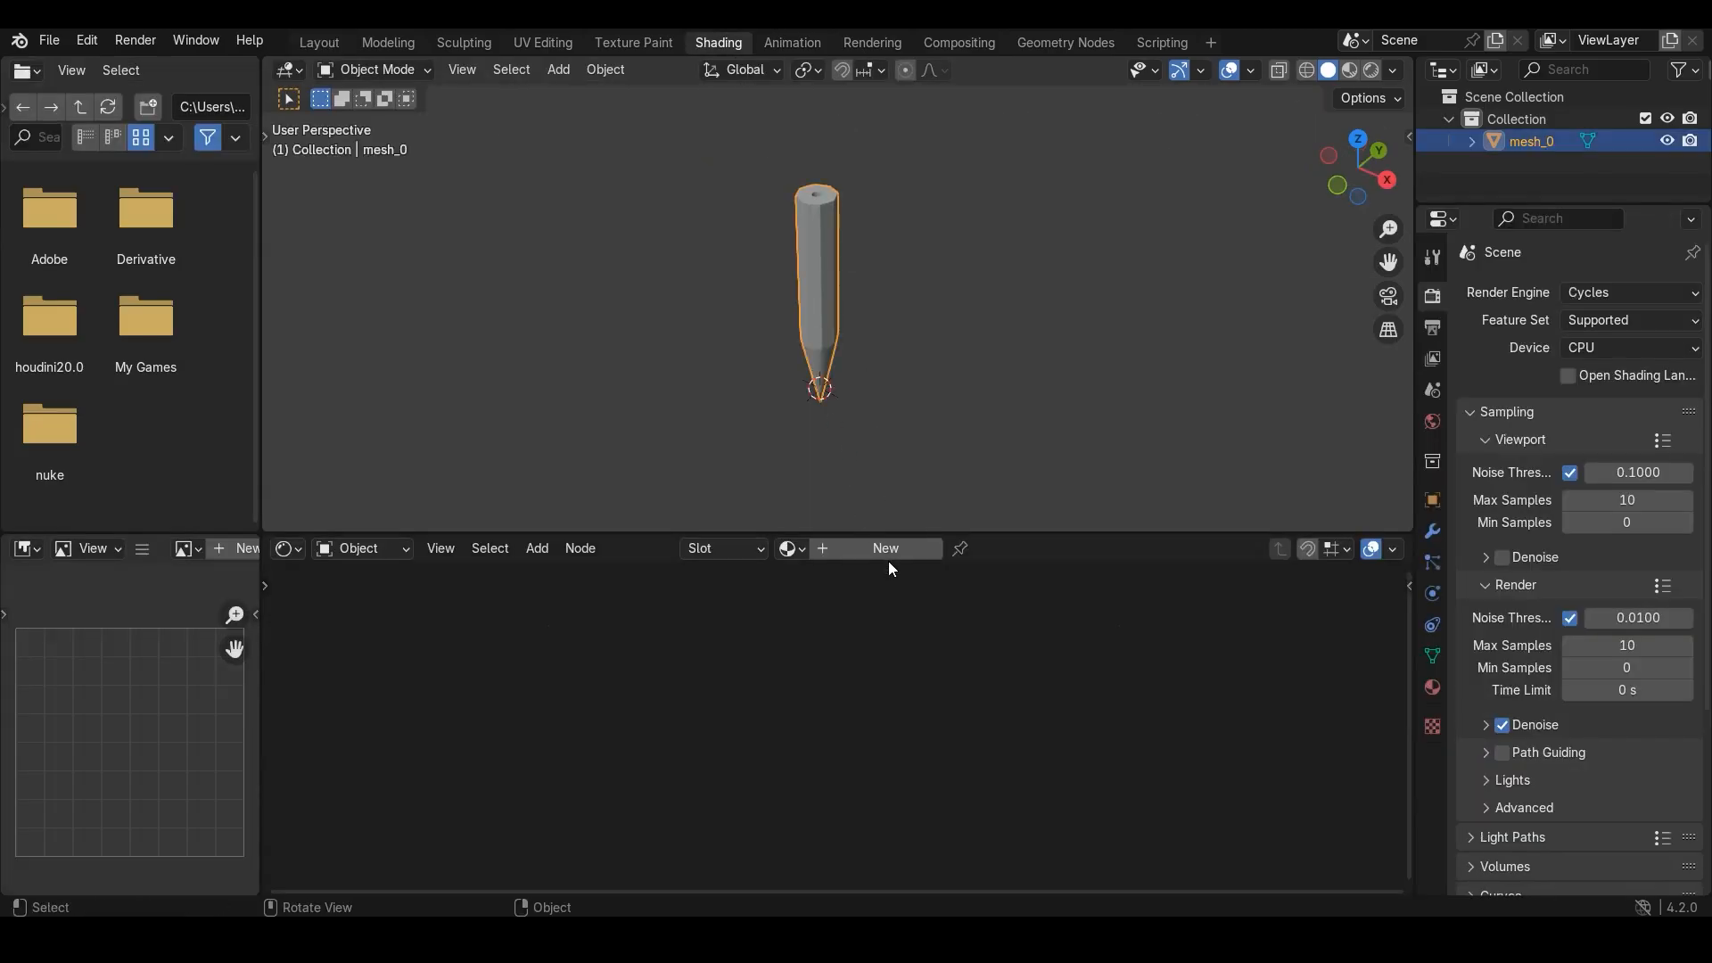
{"action": "left_click", "coordinate": [885, 549]}
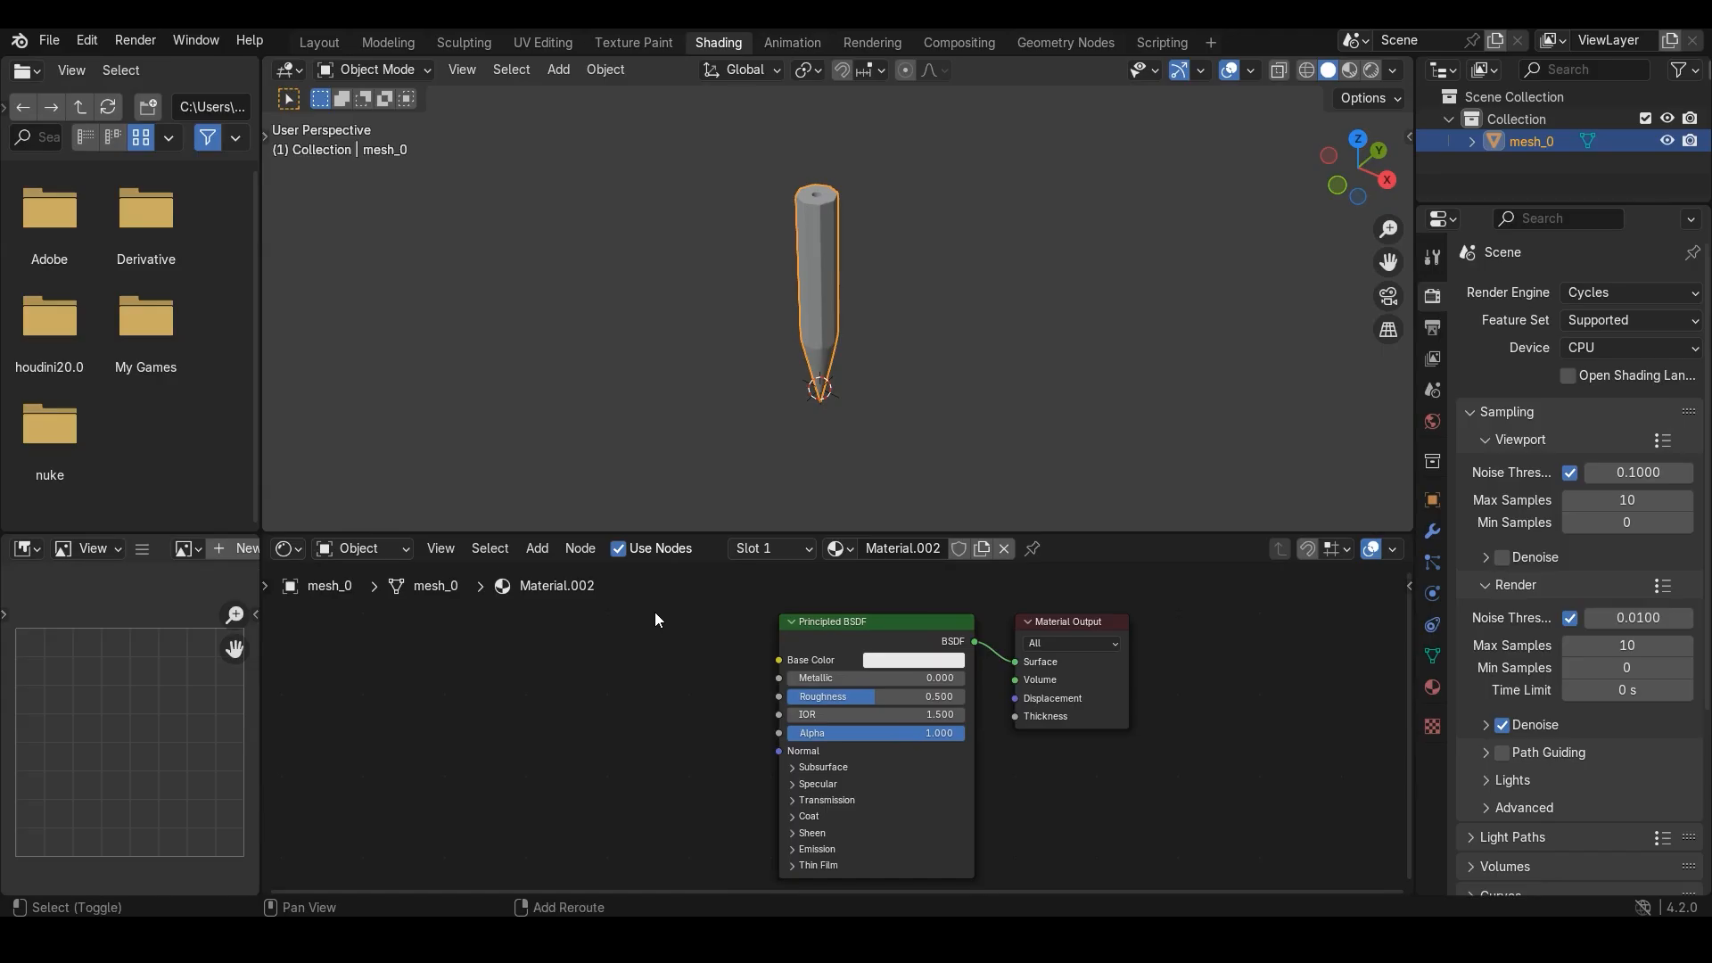
- Add an Attribute node reading curveu and connect its Color output to the Principled BSDF's Base Color
{"action": "key", "text": "shift+a"}
{"action": "type", "text": "att"}
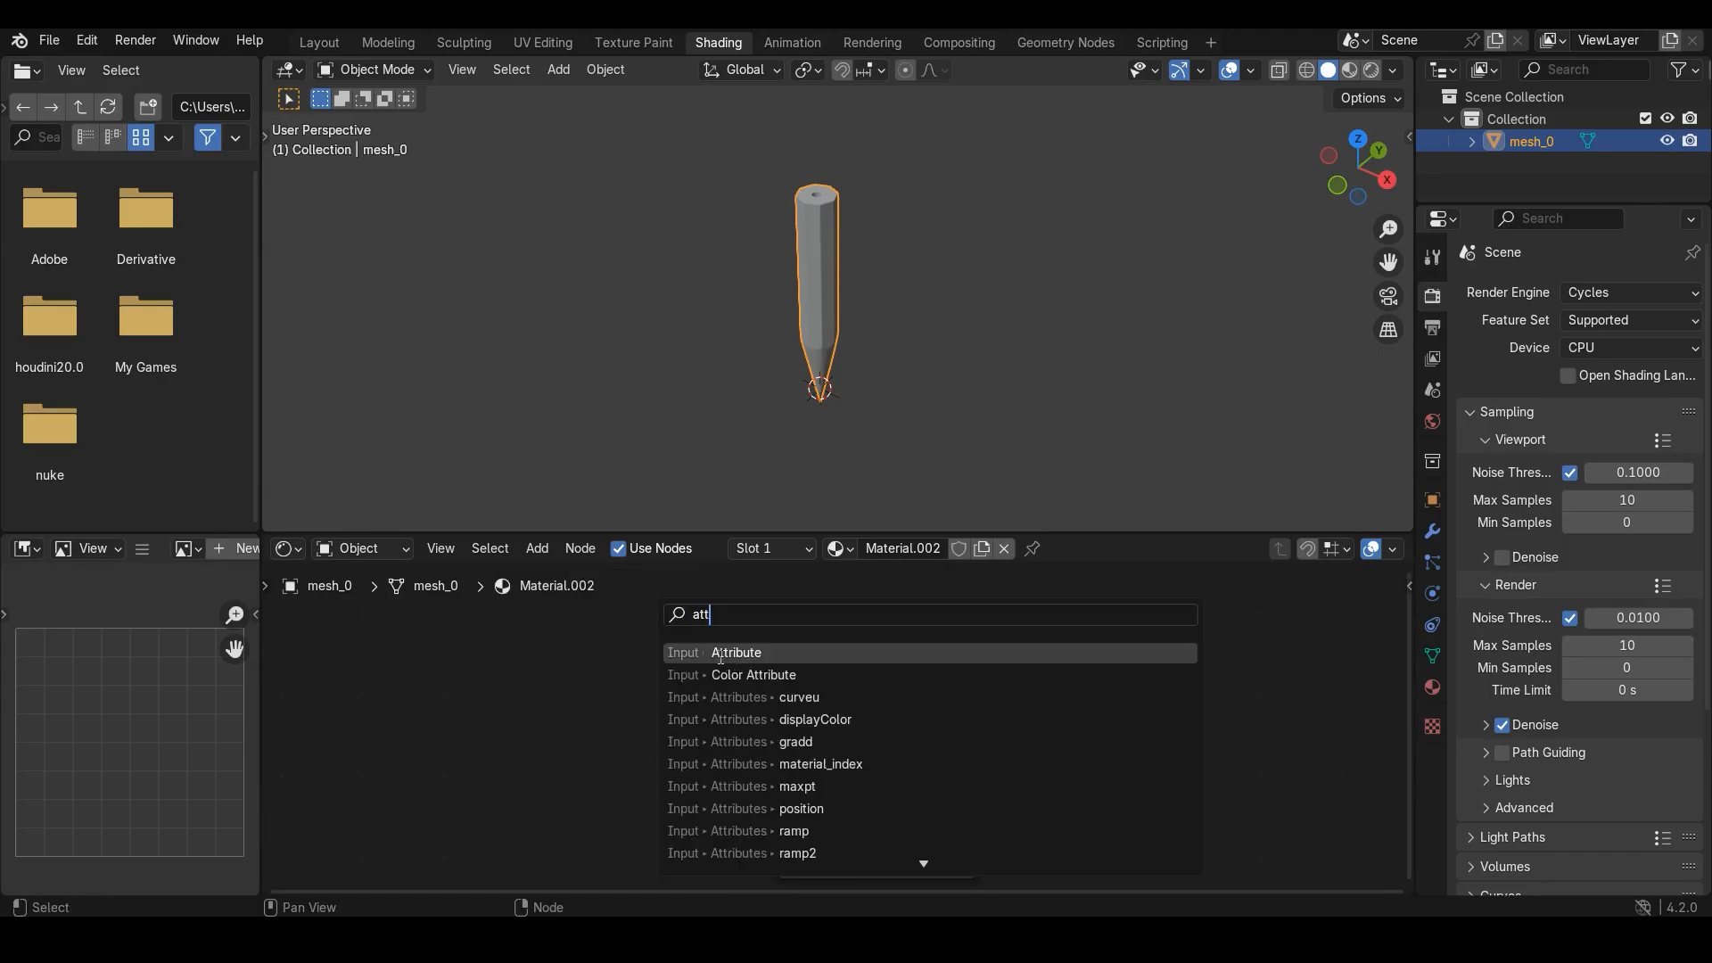
{"action": "left_click", "coordinate": [720, 657]}
{"action": "type", "text": "tra"}
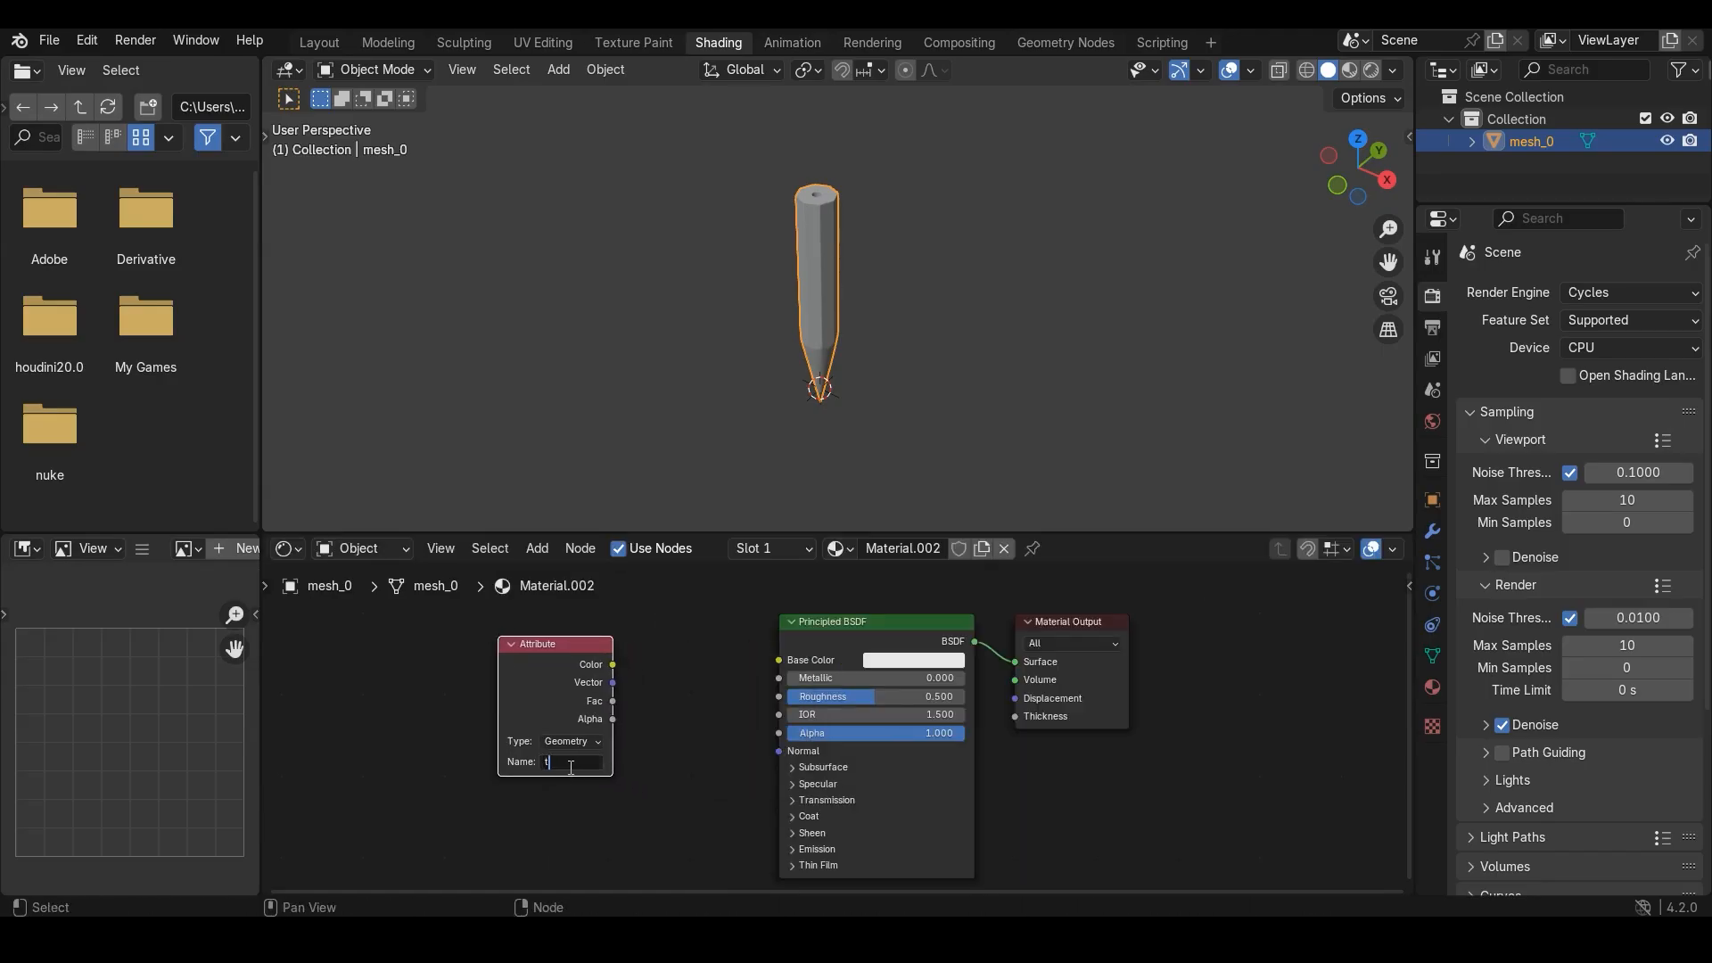
{"action": "key", "text": "BackSpace"}
{"action": "key", "text": "BackSpace"}
{"action": "key", "text": "BackSpace"}
{"action": "type", "text": "curveu"}
{"action": "left_click_drag", "start_coordinate": [612, 664], "coordinate": [778, 659]}
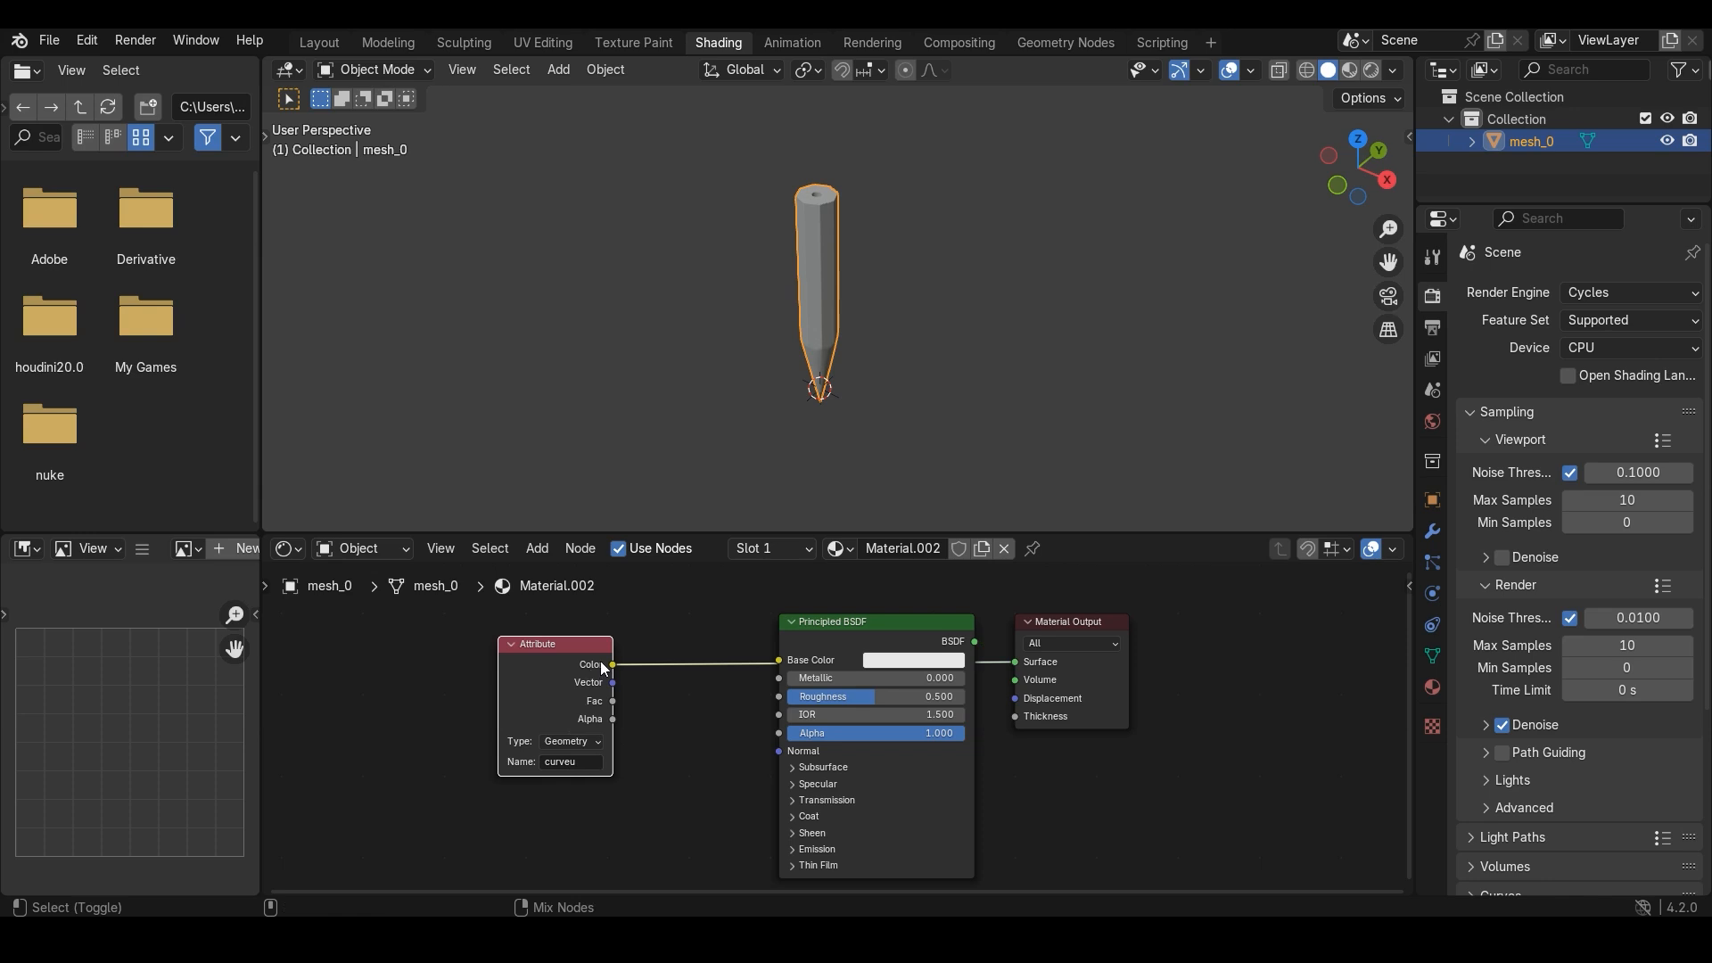
- Show the pencil with rendered viewport shading and frame it more closely
{"action": "left_click", "coordinate": [1371, 69]}
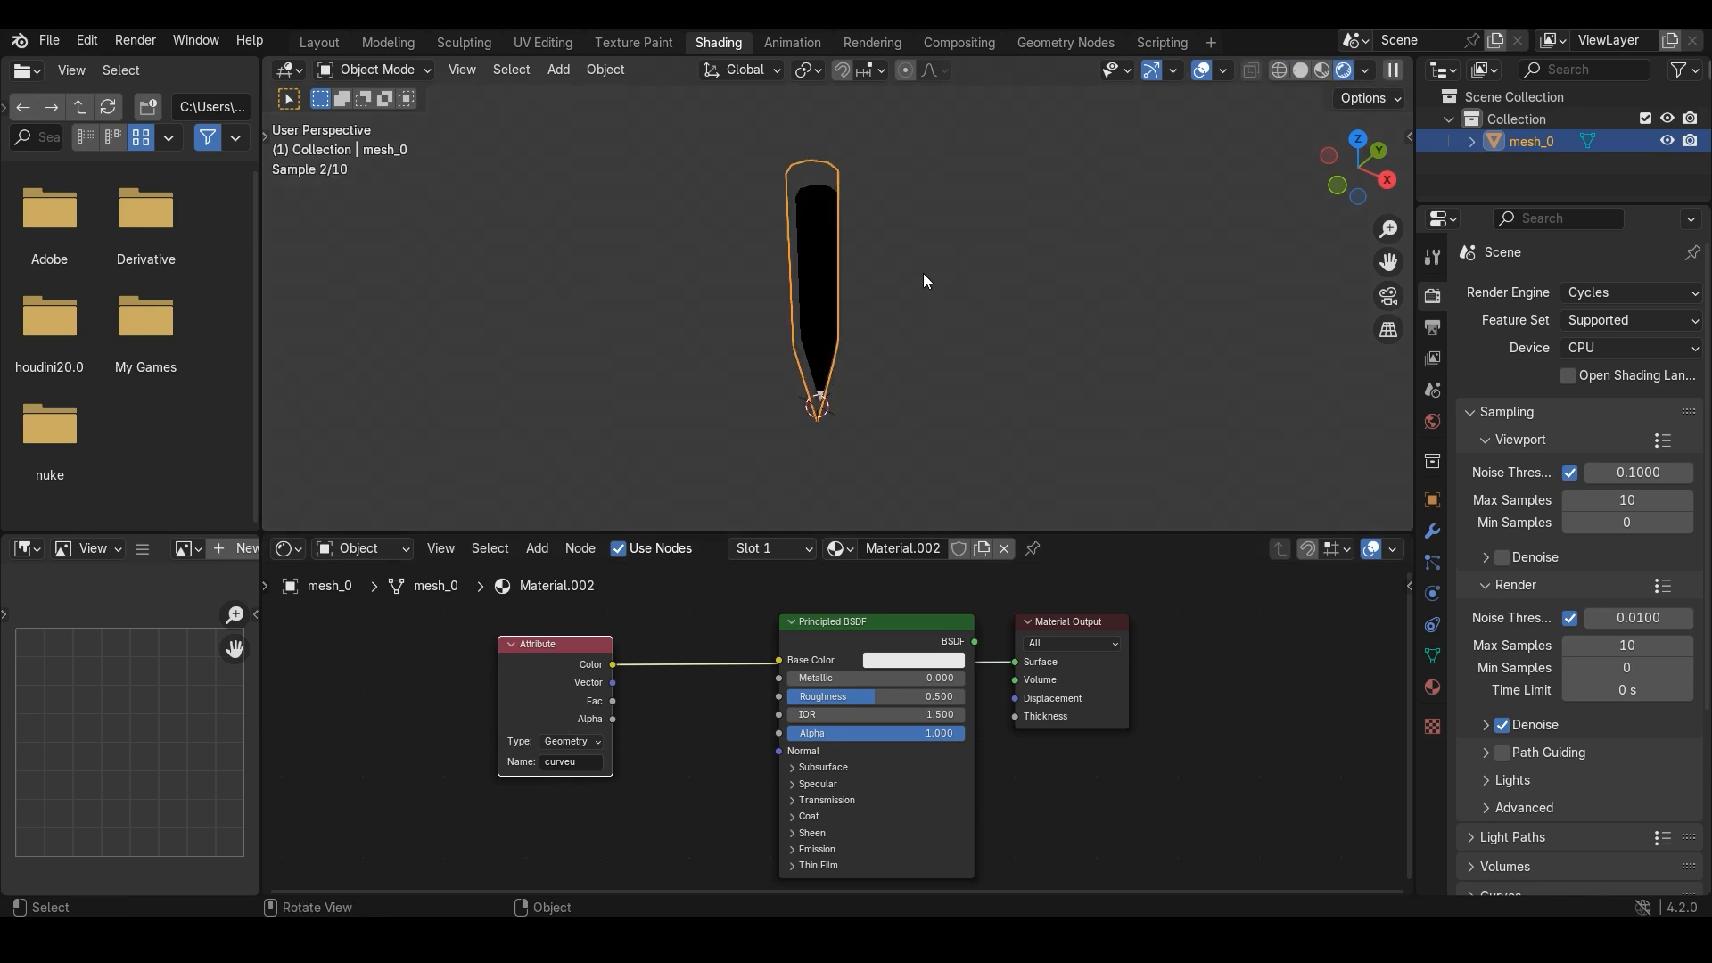
{"action": "scroll", "coordinate": [923, 285], "scroll_direction": "up", "scroll_amount": 5}
{"action": "left_click", "coordinate": [927, 319]}
{"action": "mouse_move", "coordinate": [918, 319]}
{"action": "middle_mouse_down", "text": "shift"}
{"action": "mouse_move", "coordinate": [788, 435]}
{"action": "mouse_move", "coordinate": [817, 344]}
{"action": "mouse_move", "coordinate": [892, 399]}
{"action": "mouse_move", "coordinate": [861, 344]}
{"action": "middle_mouse_up", "text": "shift"}
- Move the Attribute node away from the shader, set its name to transition, and inspect the pencil tip
{"action": "left_click_drag", "start_coordinate": [558, 643], "coordinate": [448, 644]}
{"action": "left_click", "coordinate": [480, 762]}
{"action": "type", "text": "transition"}
{"action": "key", "text": "Return"}
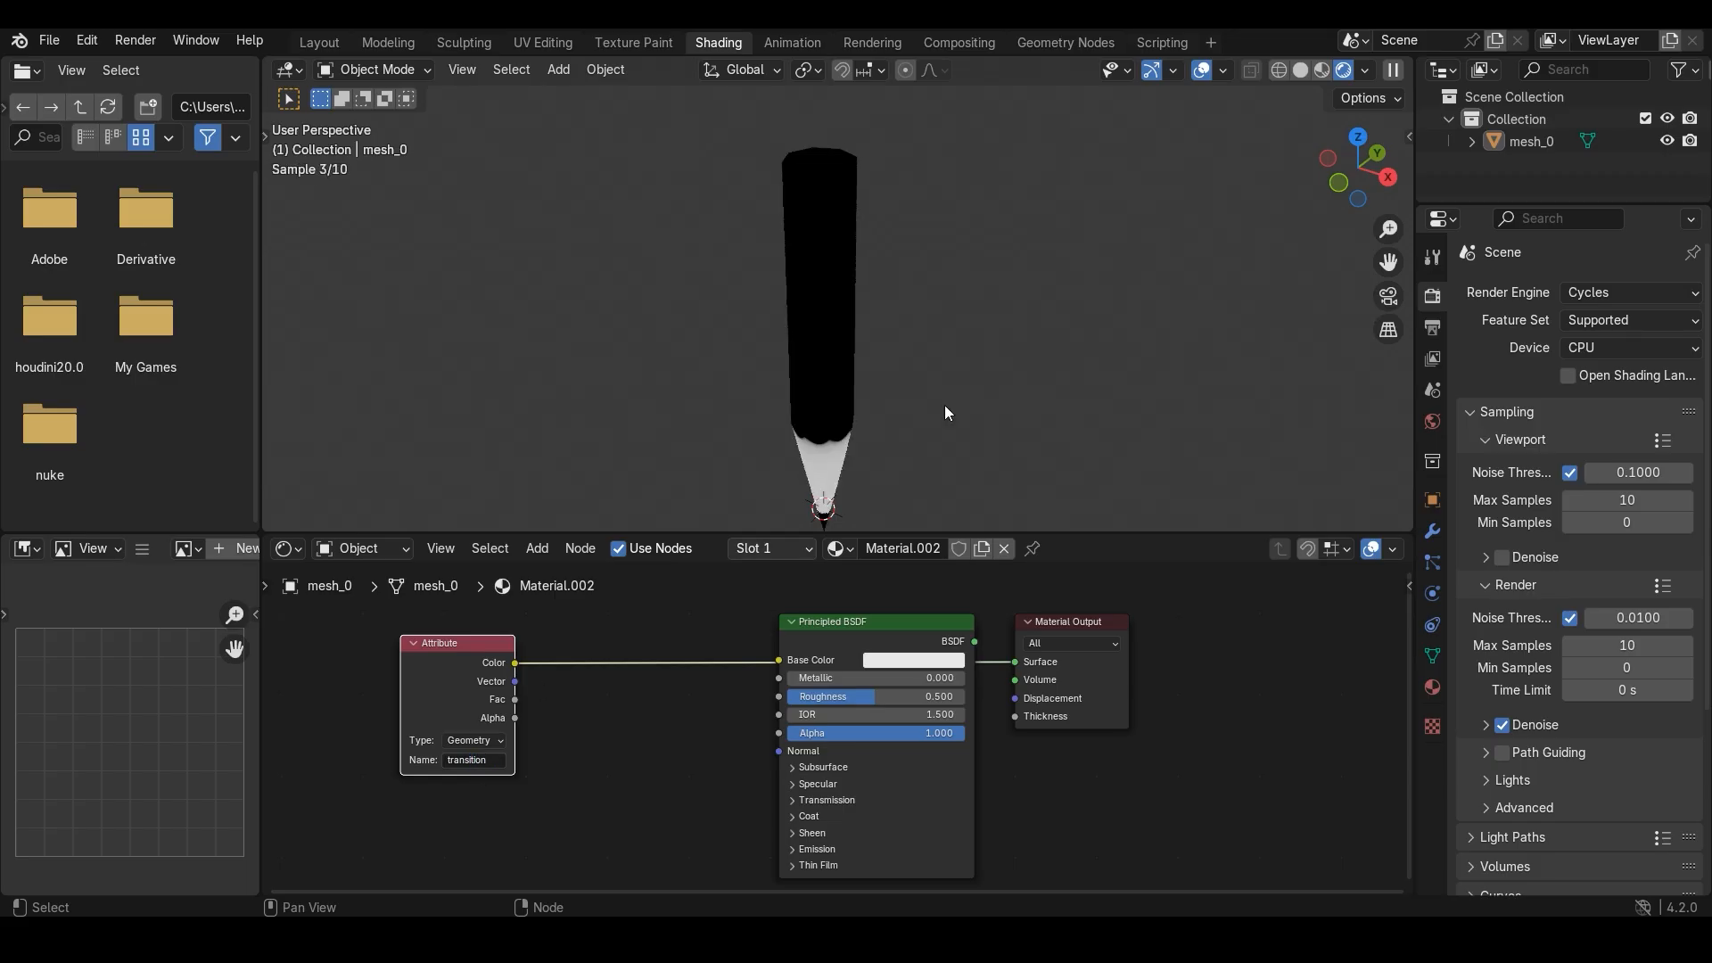
{"action": "middle_click_drag", "start_coordinate": [1018, 264], "coordinate": [1018, 207], "text": "shift"}
{"action": "middle_click_drag", "start_coordinate": [945, 310], "coordinate": [988, 297]}
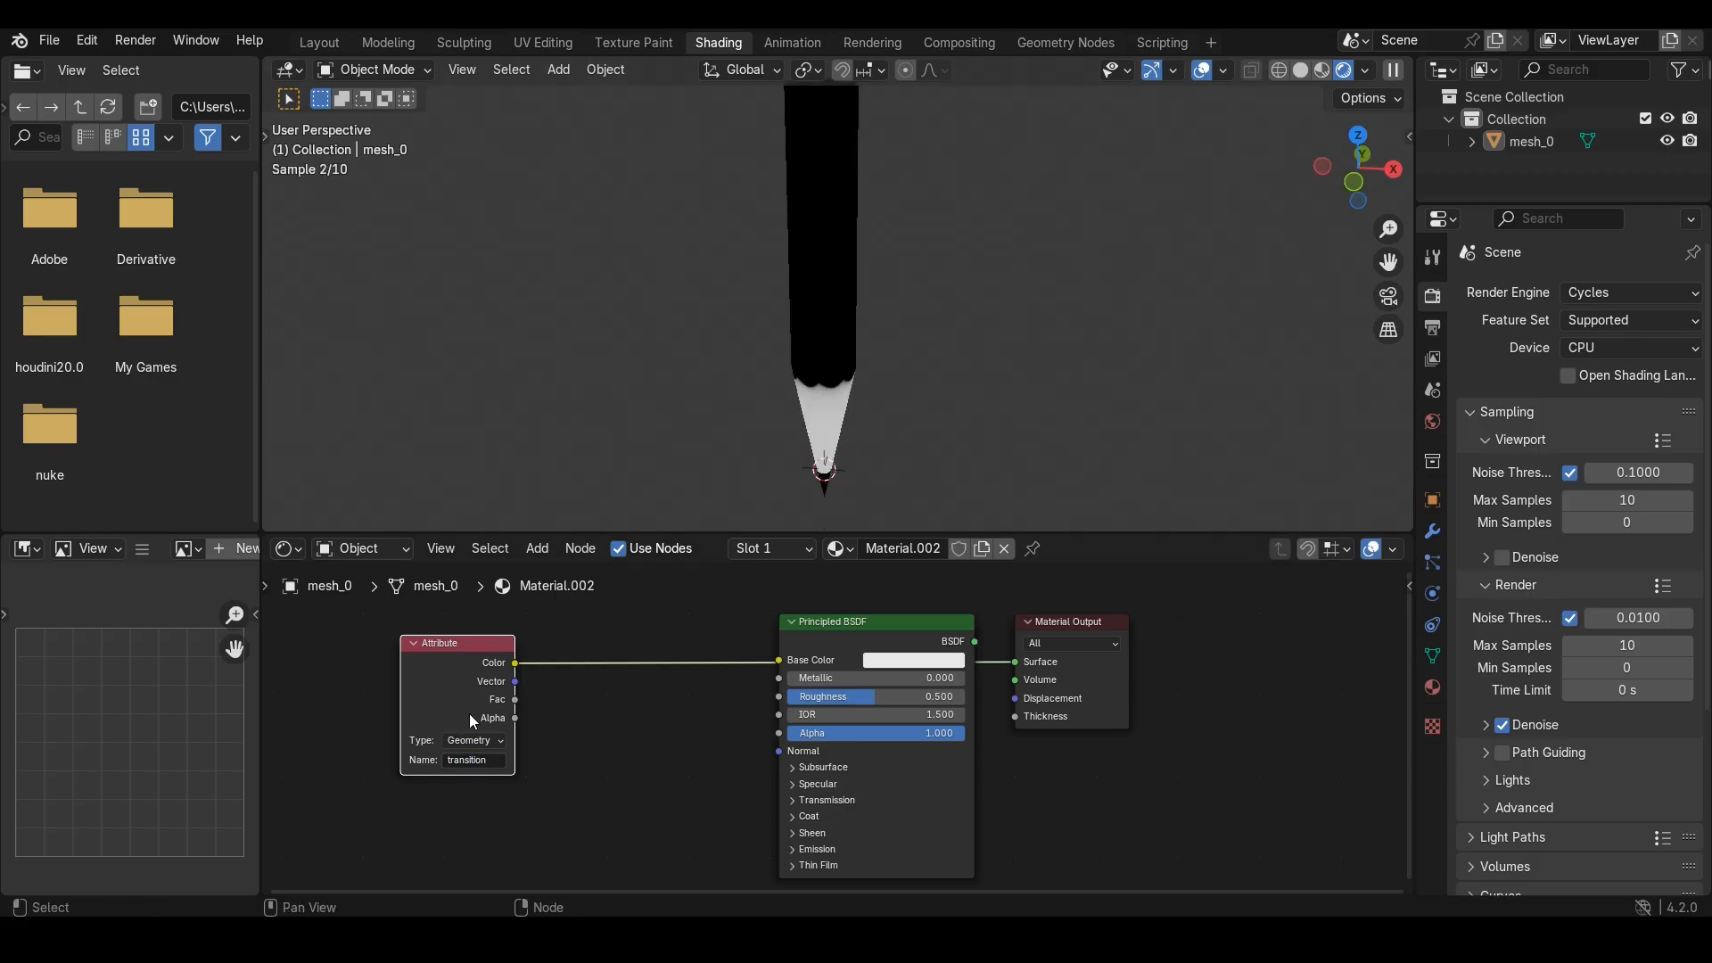
- Detach the Principled BSDF and place it below so the Attribute color feeds the Material Output's Surface directly
{"action": "left_click", "coordinate": [573, 805]}
{"action": "left_click", "coordinate": [492, 762]}
{"action": "left_click", "coordinate": [842, 622]}
{"action": "left_click_drag", "start_coordinate": [892, 621], "coordinate": [871, 731], "text": "alt"}
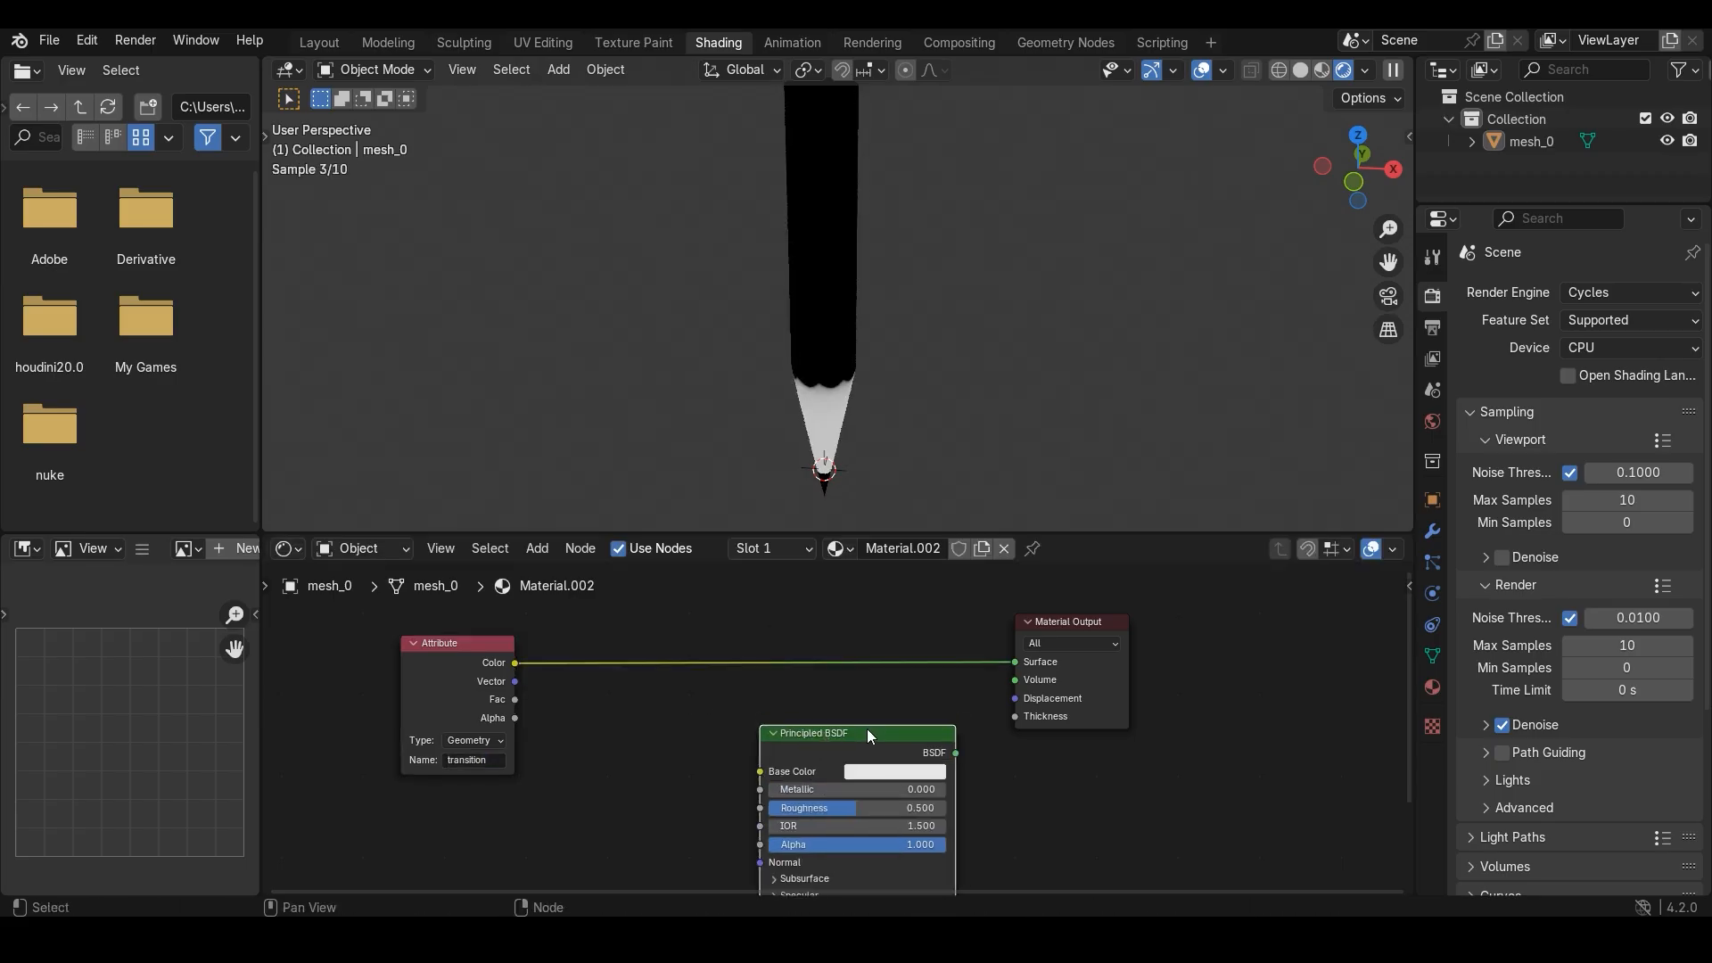
{"action": "left_click", "coordinate": [491, 760]}
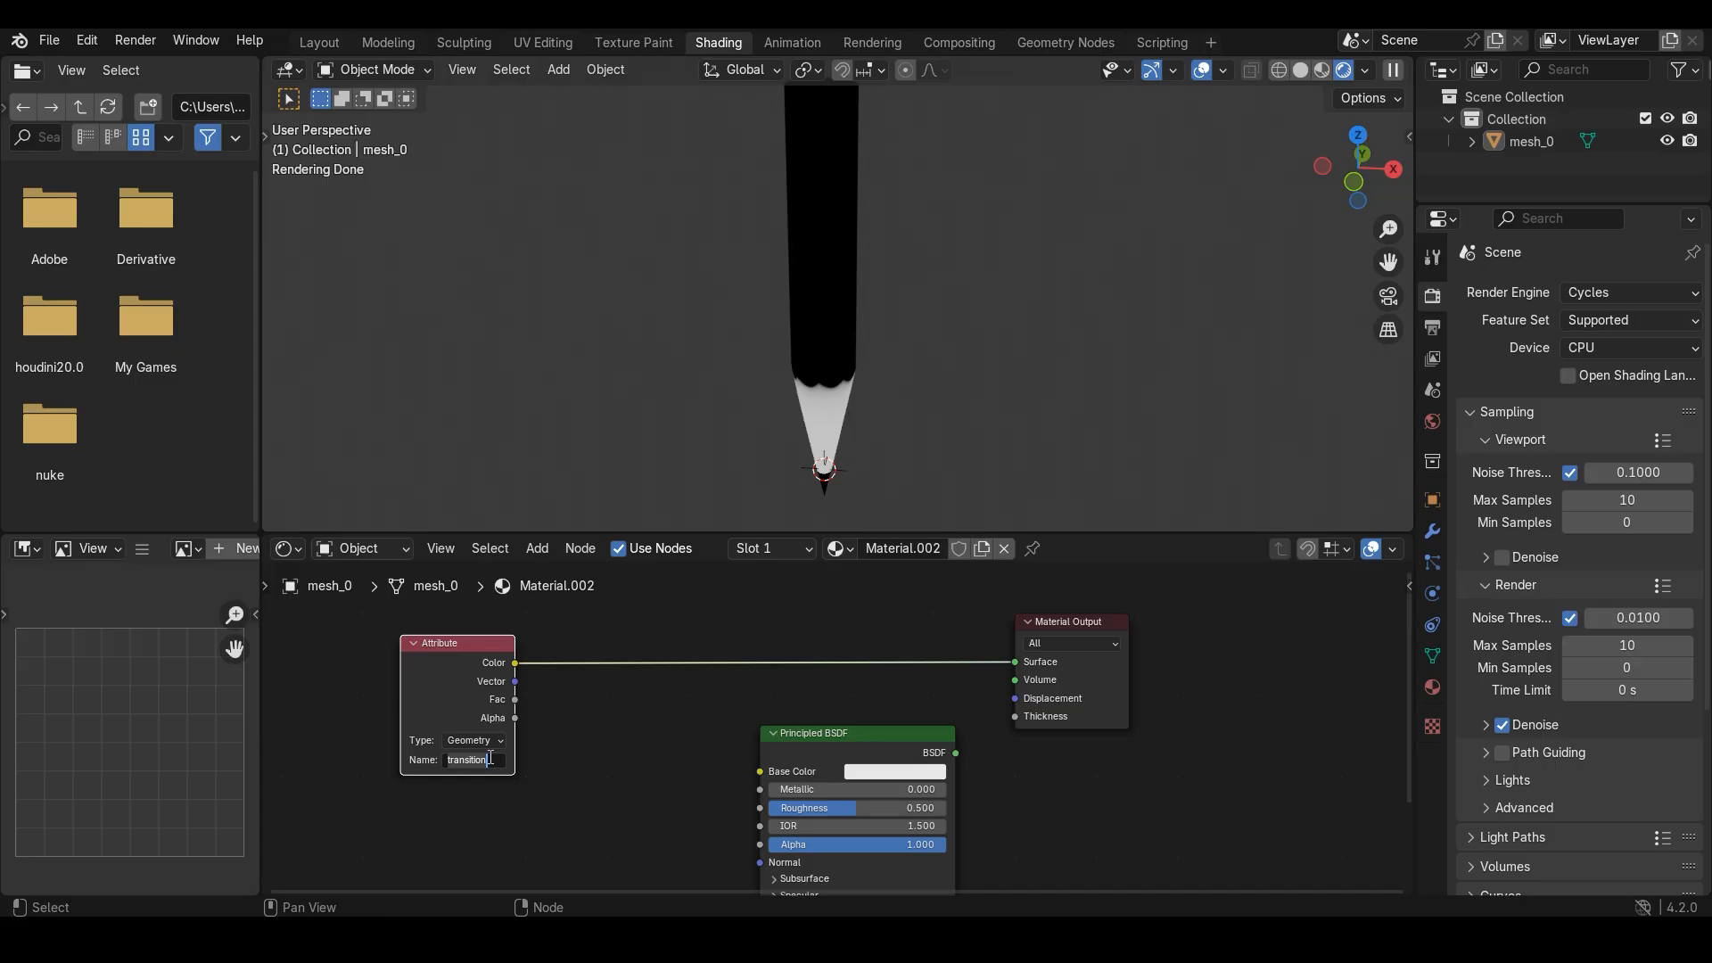
{"action": "key", "text": "Return"}
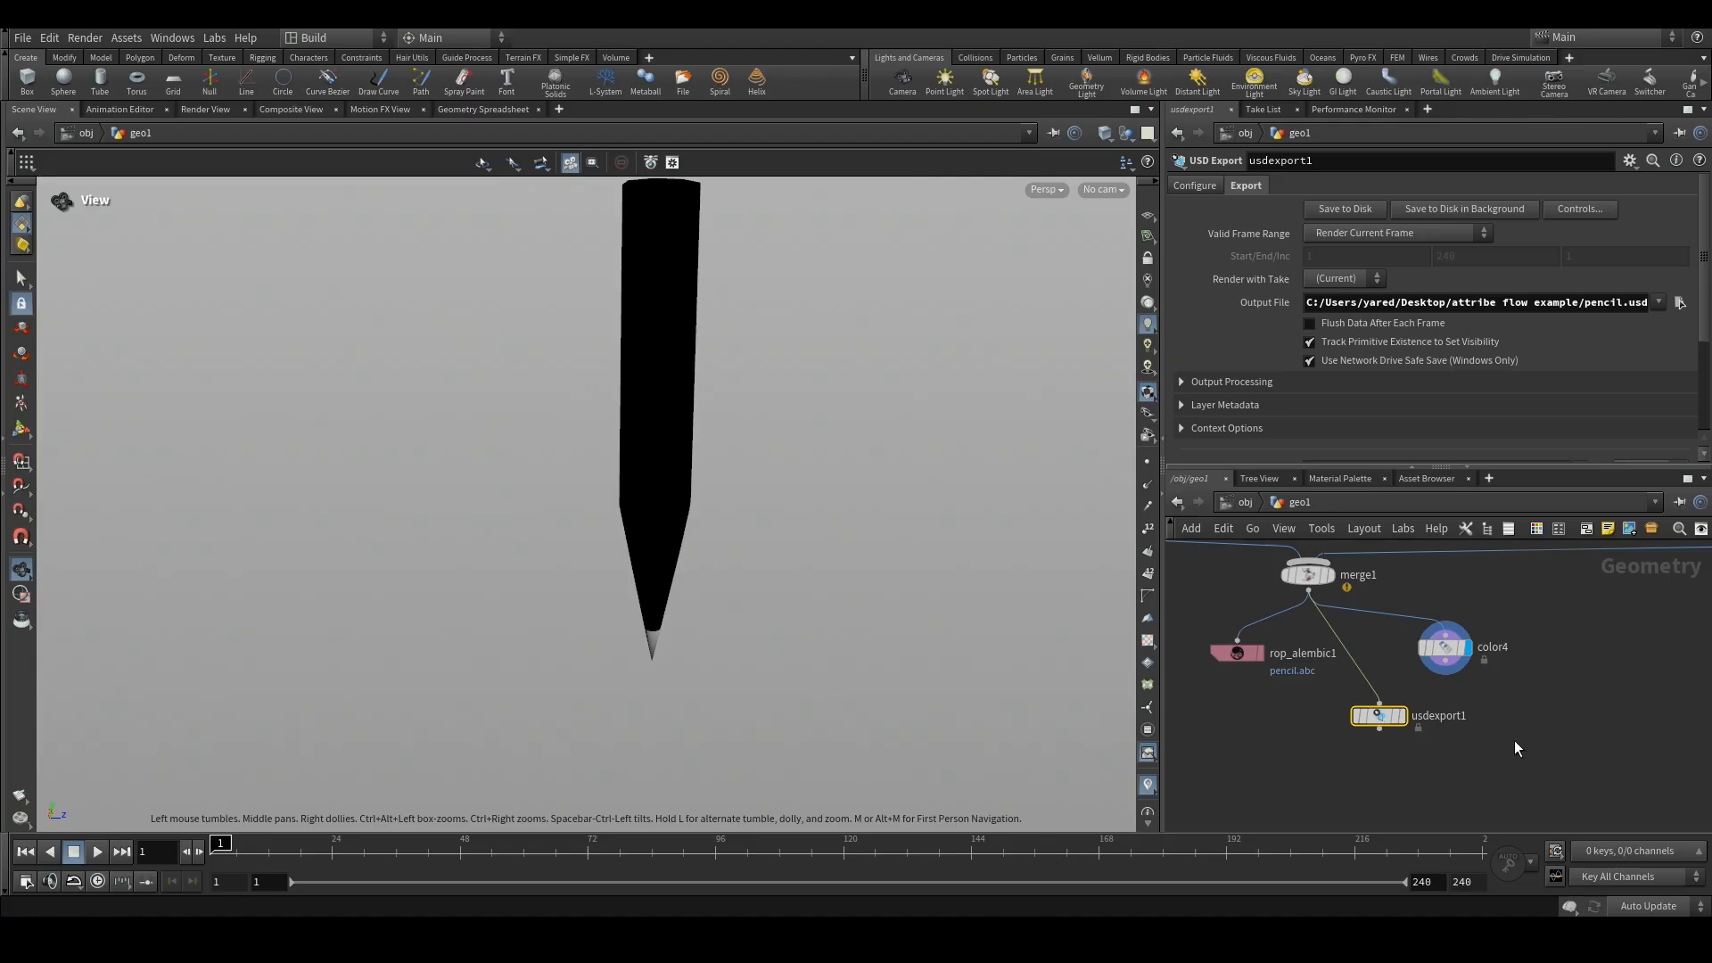
- Look up the available attributes on Houdini's color4 node, and set Blender's Attribute node name to gradd, inspecting the pencil
{"action": "left_click", "coordinate": [1444, 648]}
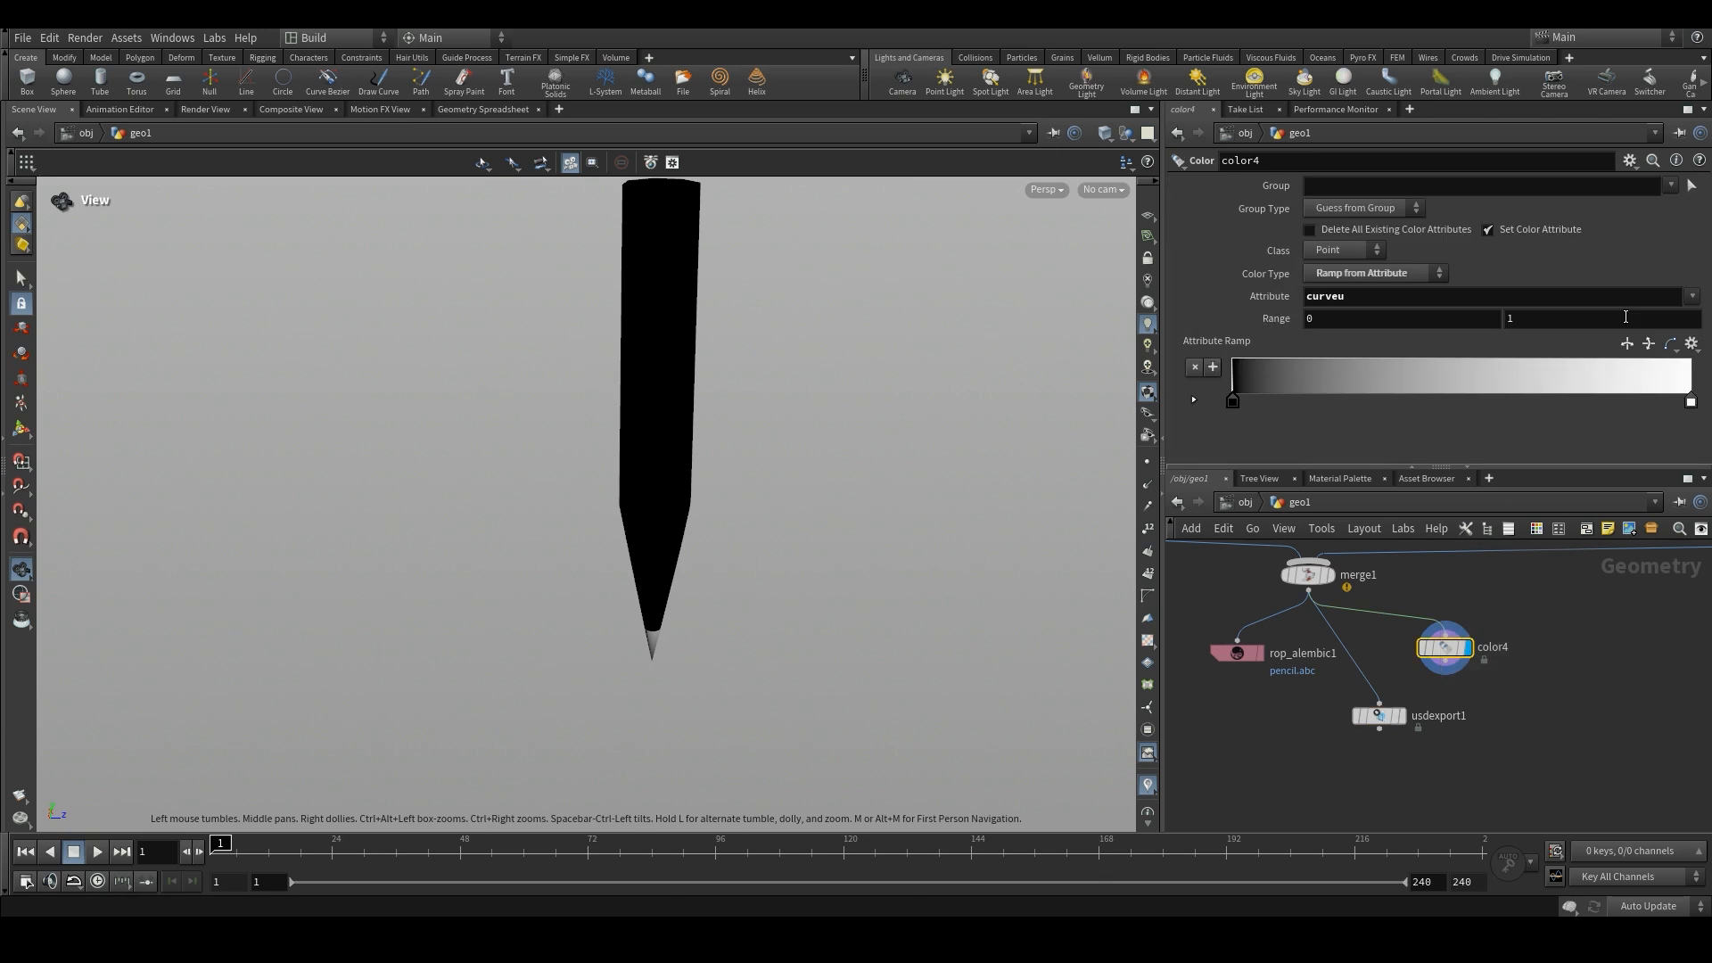
{"action": "left_click", "coordinate": [1692, 297]}
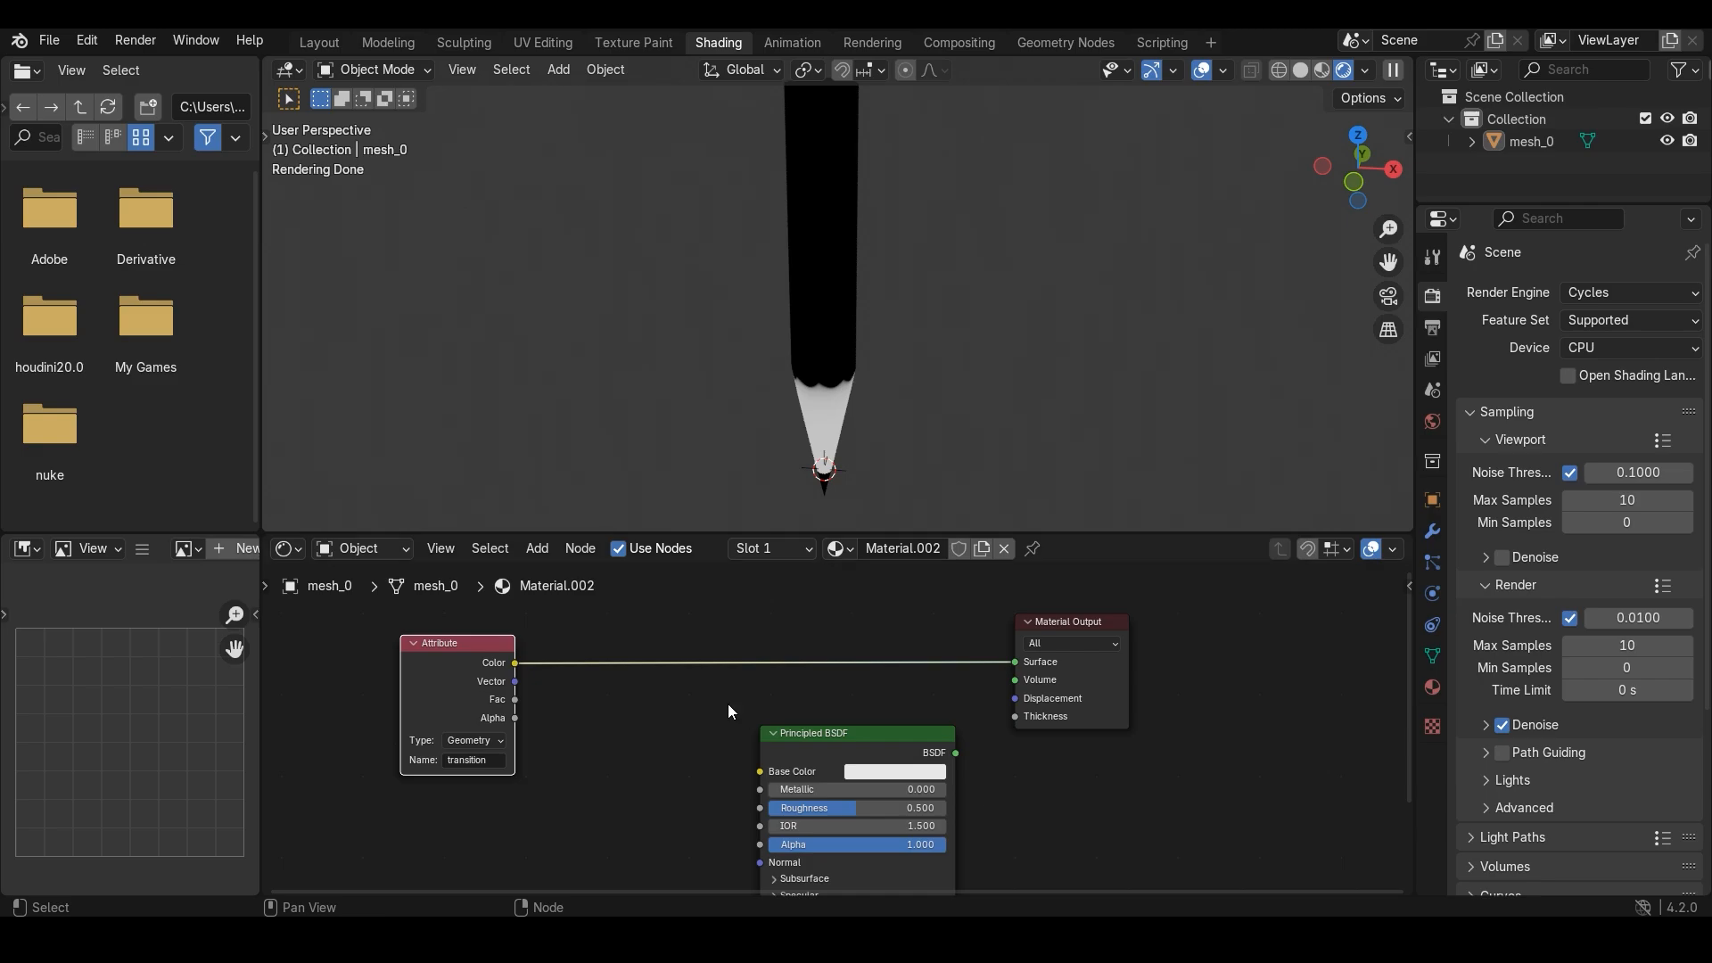
{"action": "left_click", "coordinate": [475, 759]}
{"action": "type", "text": "gradd"}
{"action": "key", "text": "Return"}
{"action": "mouse_move", "coordinate": [1004, 287]}
{"action": "middle_mouse_down"}
{"action": "mouse_move", "coordinate": [966, 356]}
{"action": "mouse_move", "coordinate": [988, 292]}
{"action": "mouse_move", "coordinate": [957, 315]}
{"action": "mouse_move", "coordinate": [978, 328]}
{"action": "mouse_move", "coordinate": [1105, 163]}
{"action": "mouse_move", "coordinate": [1143, 205]}
{"action": "mouse_move", "coordinate": [945, 233]}
{"action": "mouse_move", "coordinate": [944, 291]}
{"action": "mouse_move", "coordinate": [994, 273]}
{"action": "mouse_move", "coordinate": [917, 237]}
{"action": "mouse_move", "coordinate": [1004, 285]}
{"action": "mouse_move", "coordinate": [1004, 257]}
{"action": "mouse_move", "coordinate": [915, 220]}
{"action": "middle_mouse_up"}
{"action": "left_click", "coordinate": [816, 237]}
{"action": "middle_click_drag", "start_coordinate": [1031, 306], "coordinate": [1010, 268], "text": "shift"}
{"action": "left_click", "coordinate": [1002, 288]}
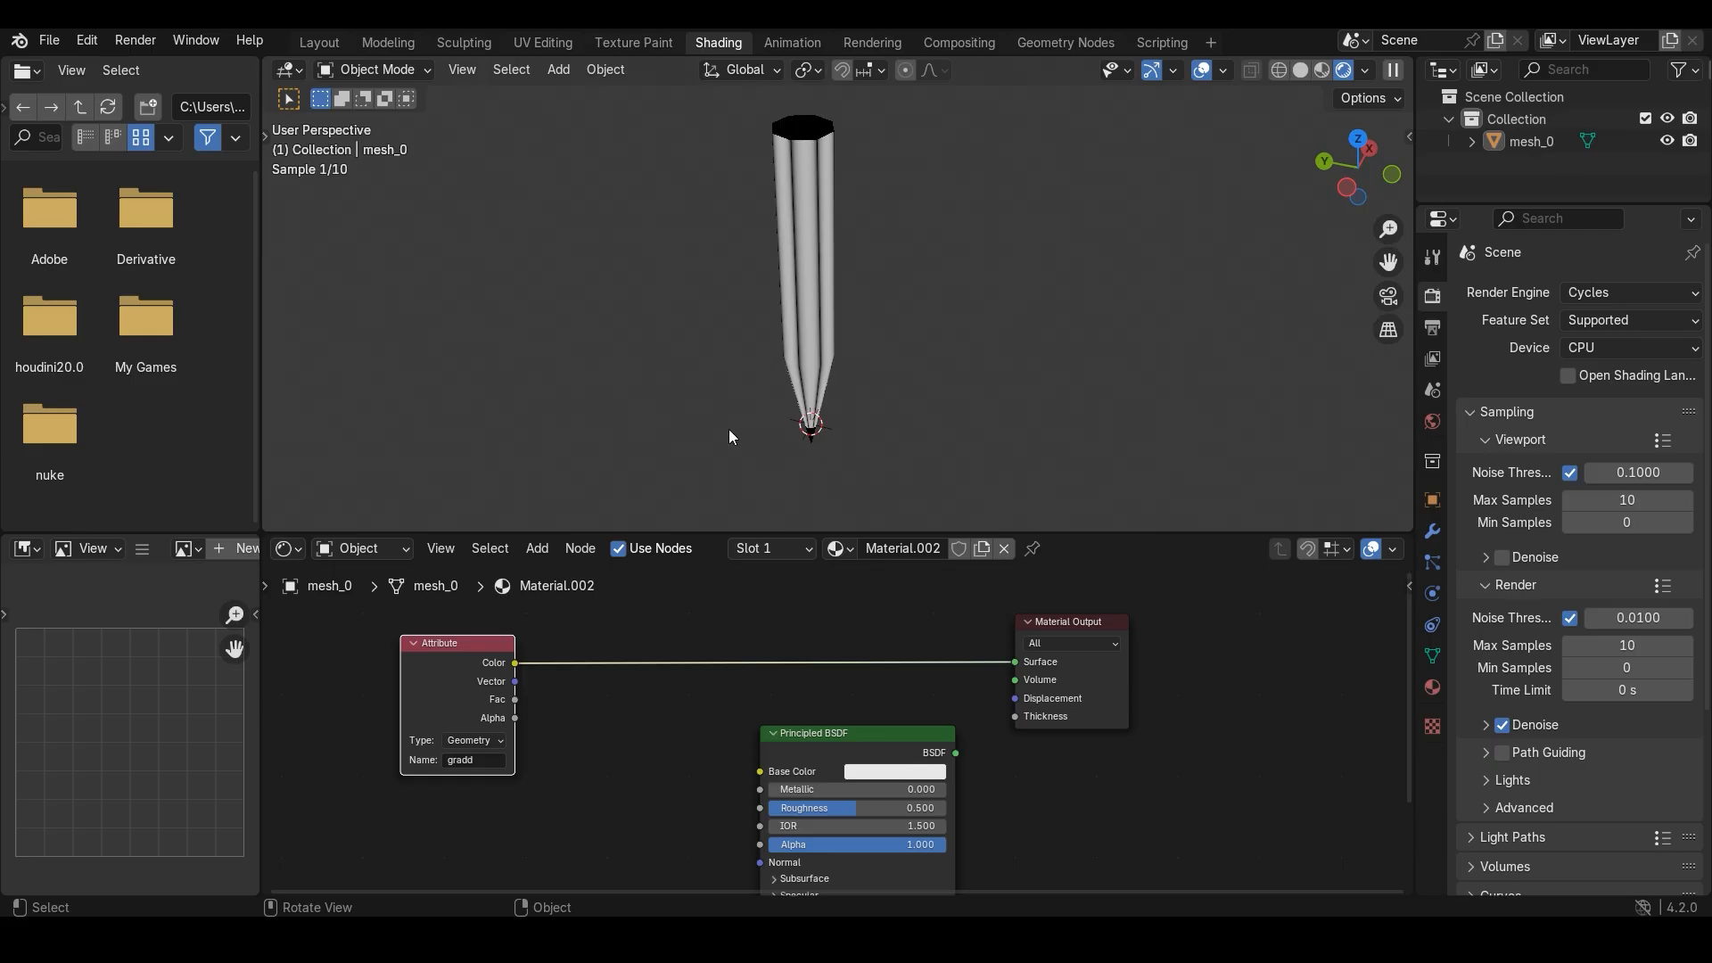
- Duplicate the gradd Attribute node, place the copy below it, and set the copy's name to curveu
{"action": "middle_click_drag", "start_coordinate": [619, 687], "coordinate": [688, 657]}
{"action": "key", "text": "shift+d"}
{"action": "left_click", "coordinate": [630, 774]}
{"action": "middle_click_drag", "start_coordinate": [629, 774], "coordinate": [706, 731]}
{"action": "left_click_drag", "start_coordinate": [616, 751], "coordinate": [567, 741]}
{"action": "left_click", "coordinate": [581, 832]}
{"action": "key", "text": "BackSpace"}
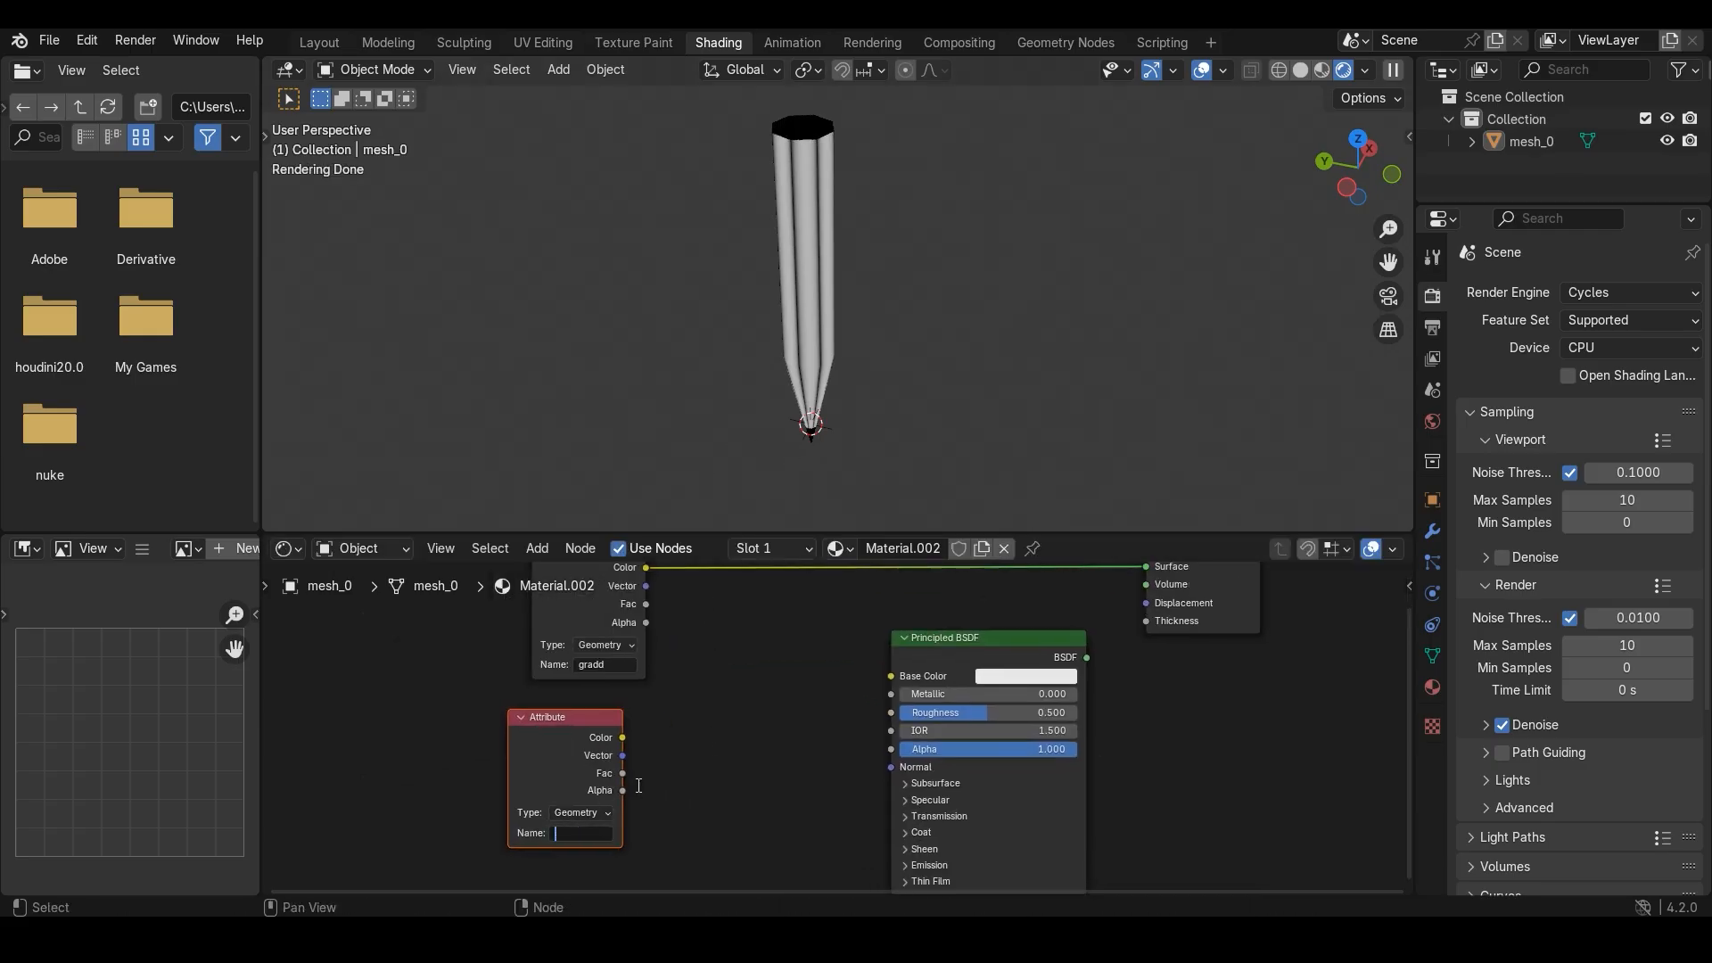
{"action": "type", "text": "curveu"}
{"action": "key", "text": "Return"}
{"action": "middle_click_drag", "start_coordinate": [636, 785], "coordinate": [615, 837]}
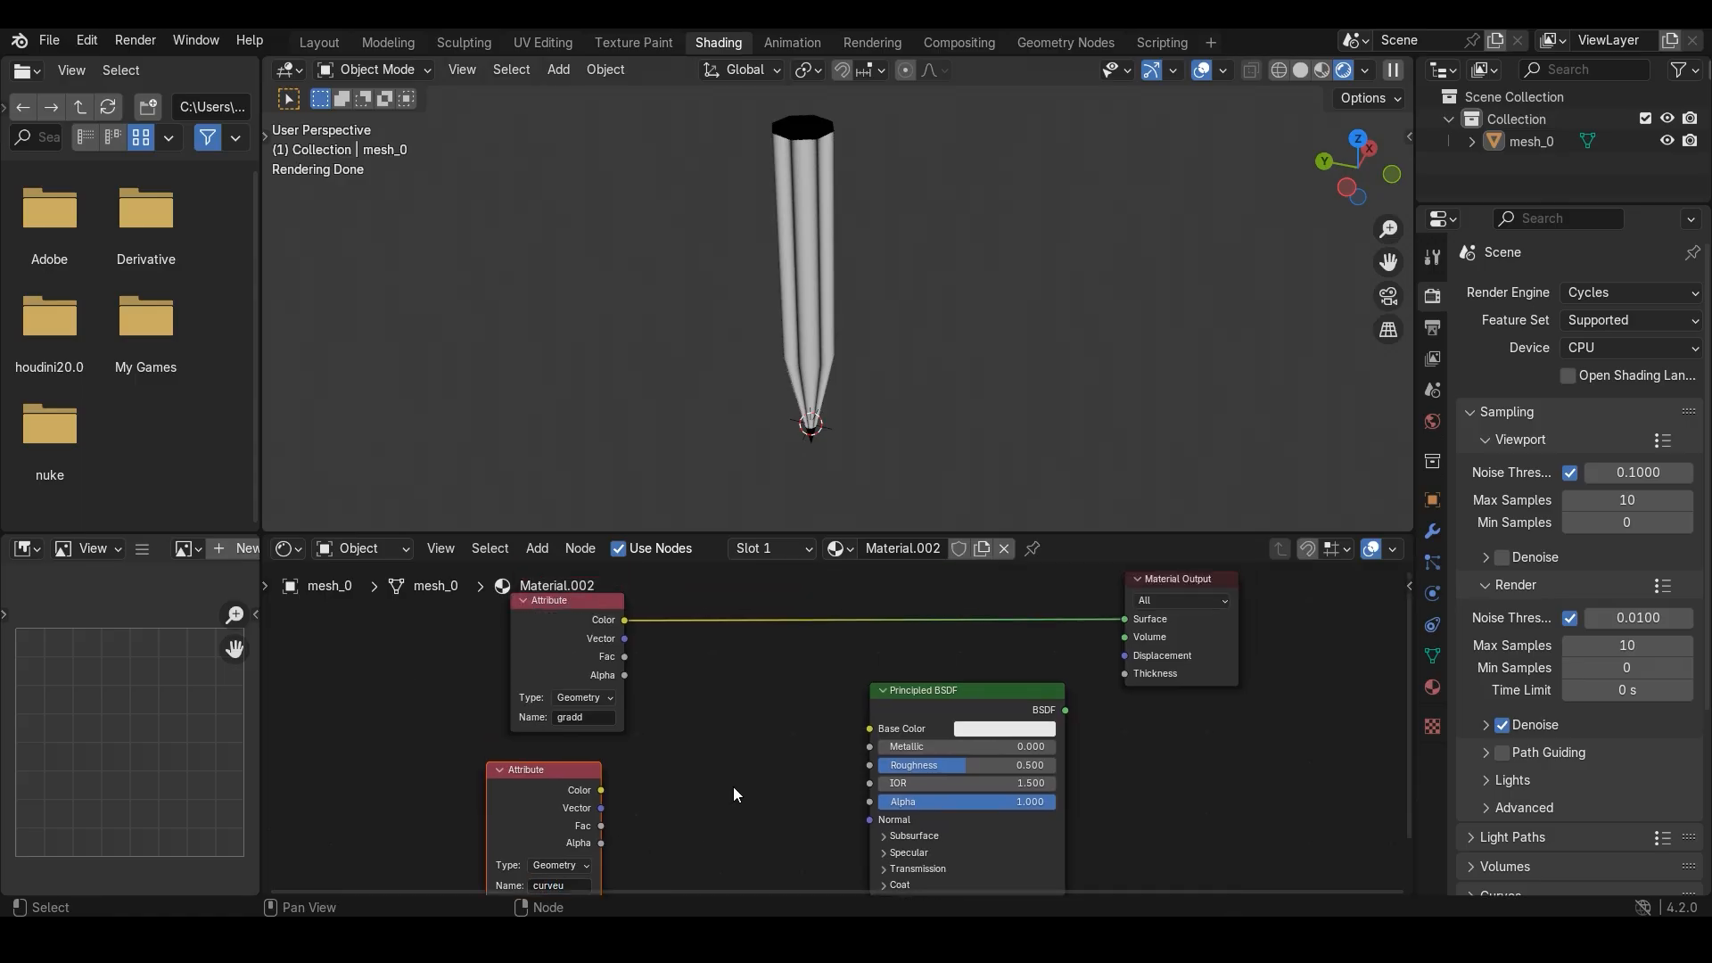
- Add a Mix Color node beside the two Attribute nodes and shift the Principled BSDF to make room
{"action": "key", "text": "shift+a"}
{"action": "left_click", "coordinate": [746, 639]}
{"action": "type", "text": "mi"}
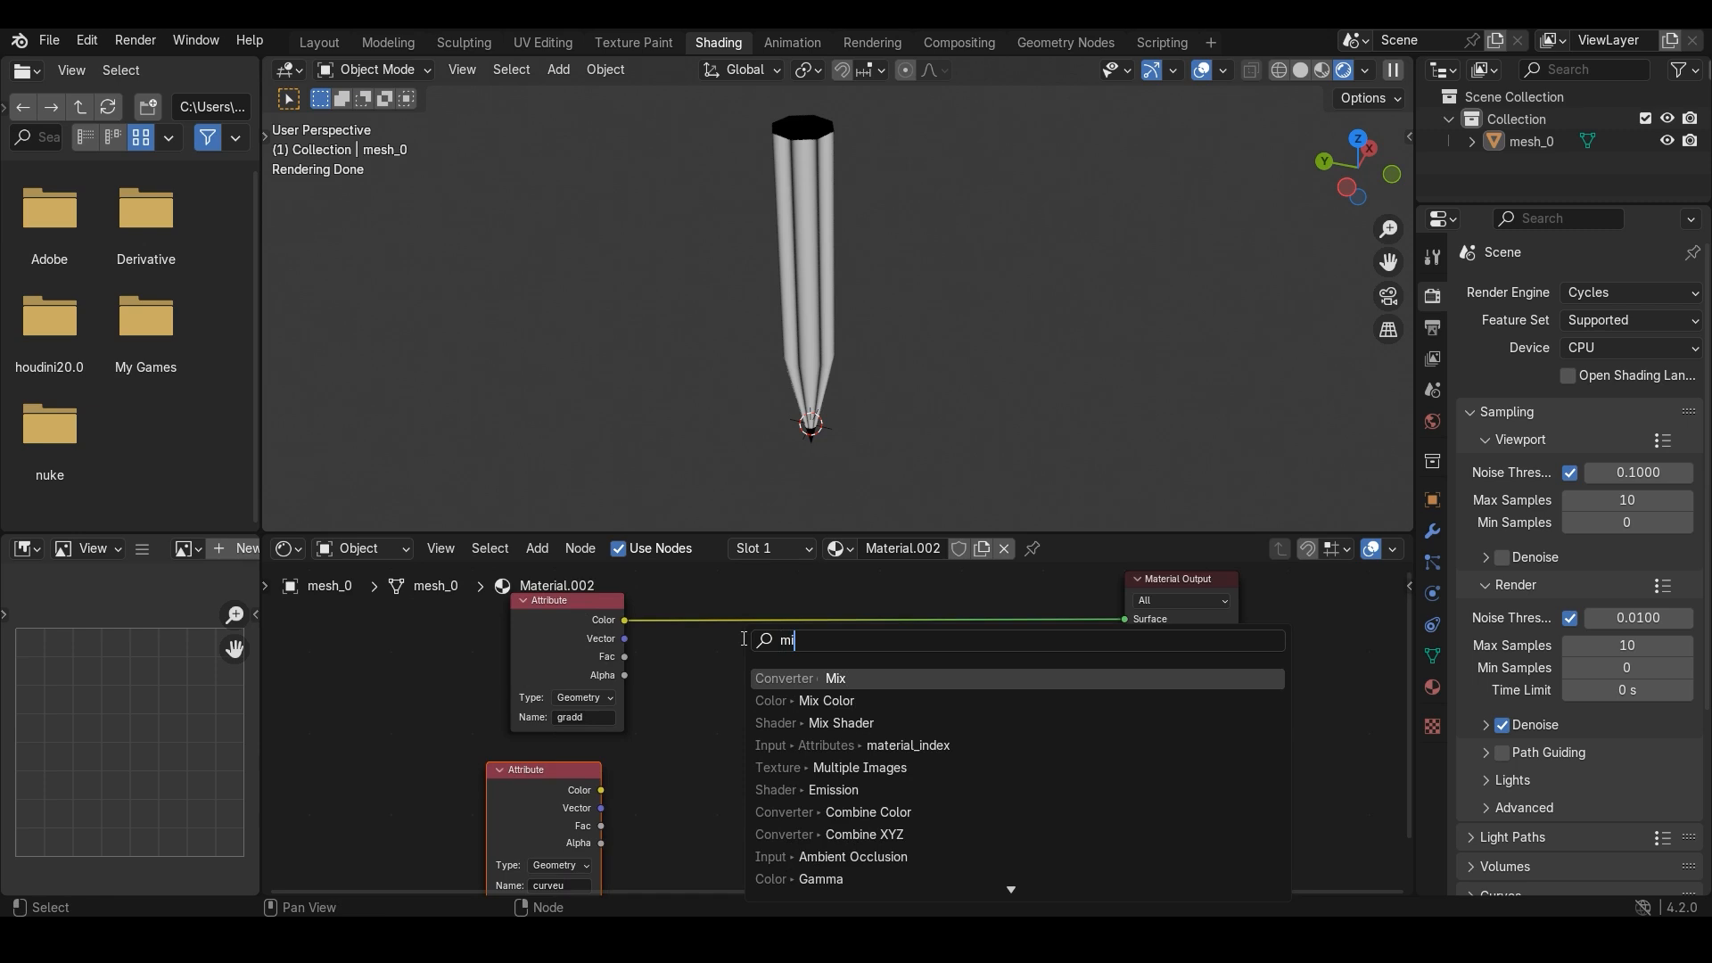
{"action": "type", "text": "x"}
{"action": "key", "text": "Down"}
{"action": "key", "text": "Return"}
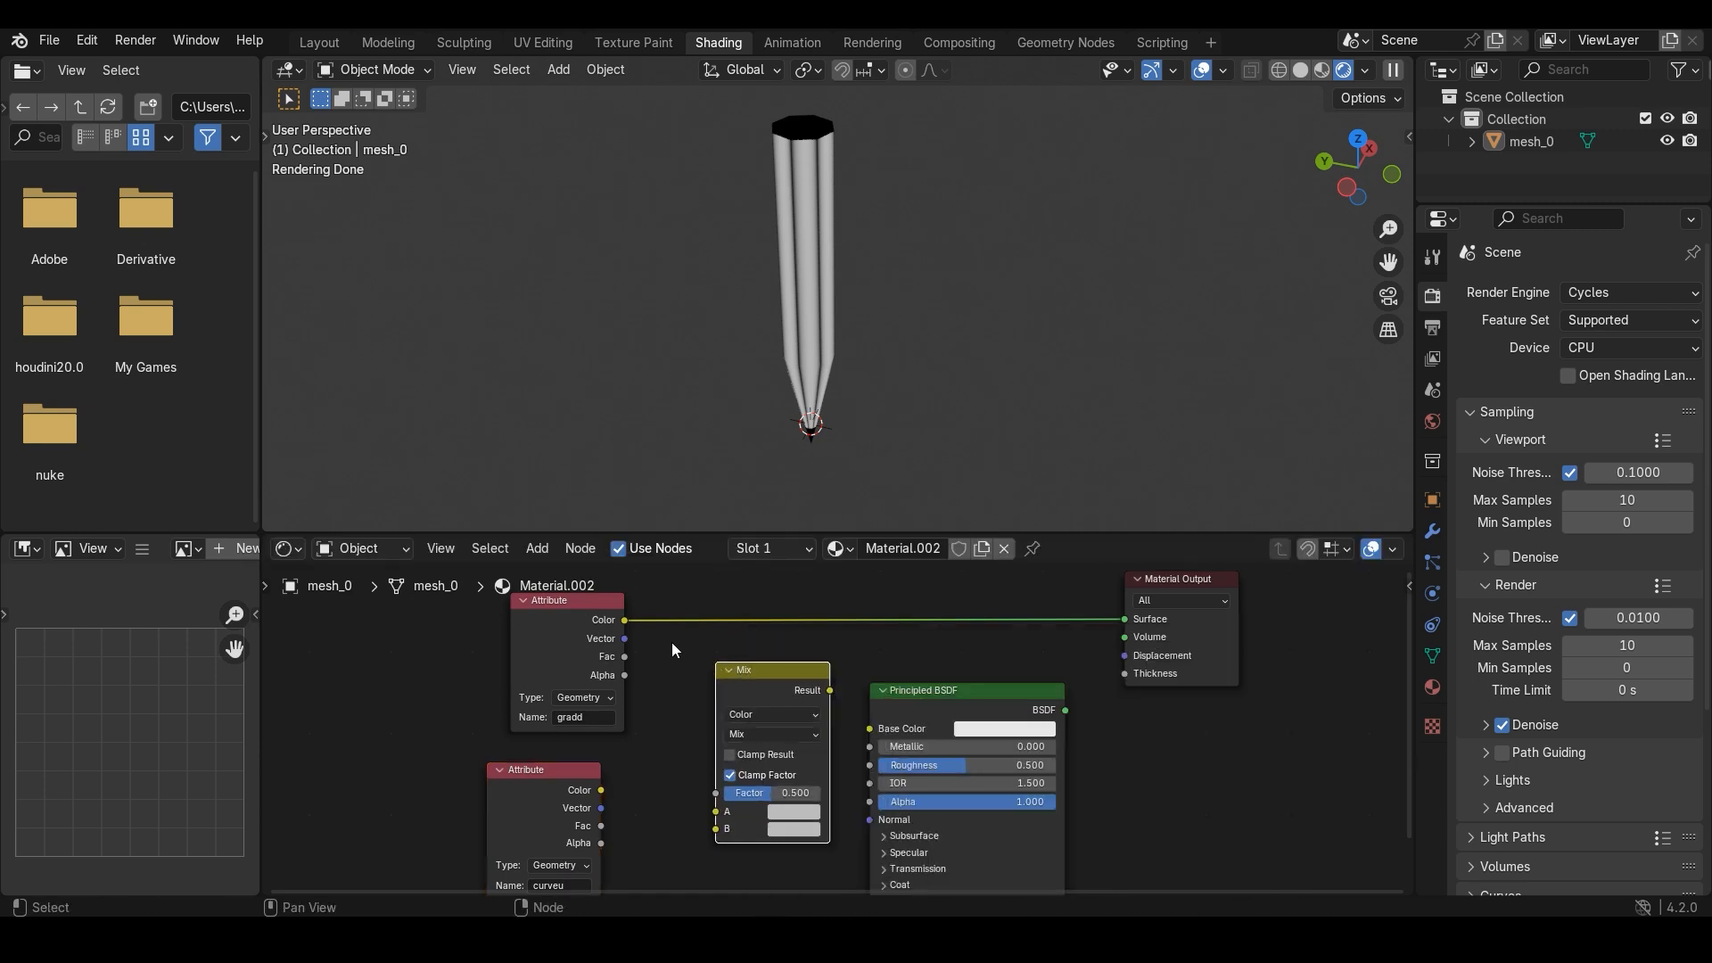
{"action": "scroll", "coordinate": [588, 690], "scroll_direction": "down", "scroll_amount": 2, "text": "shift"}
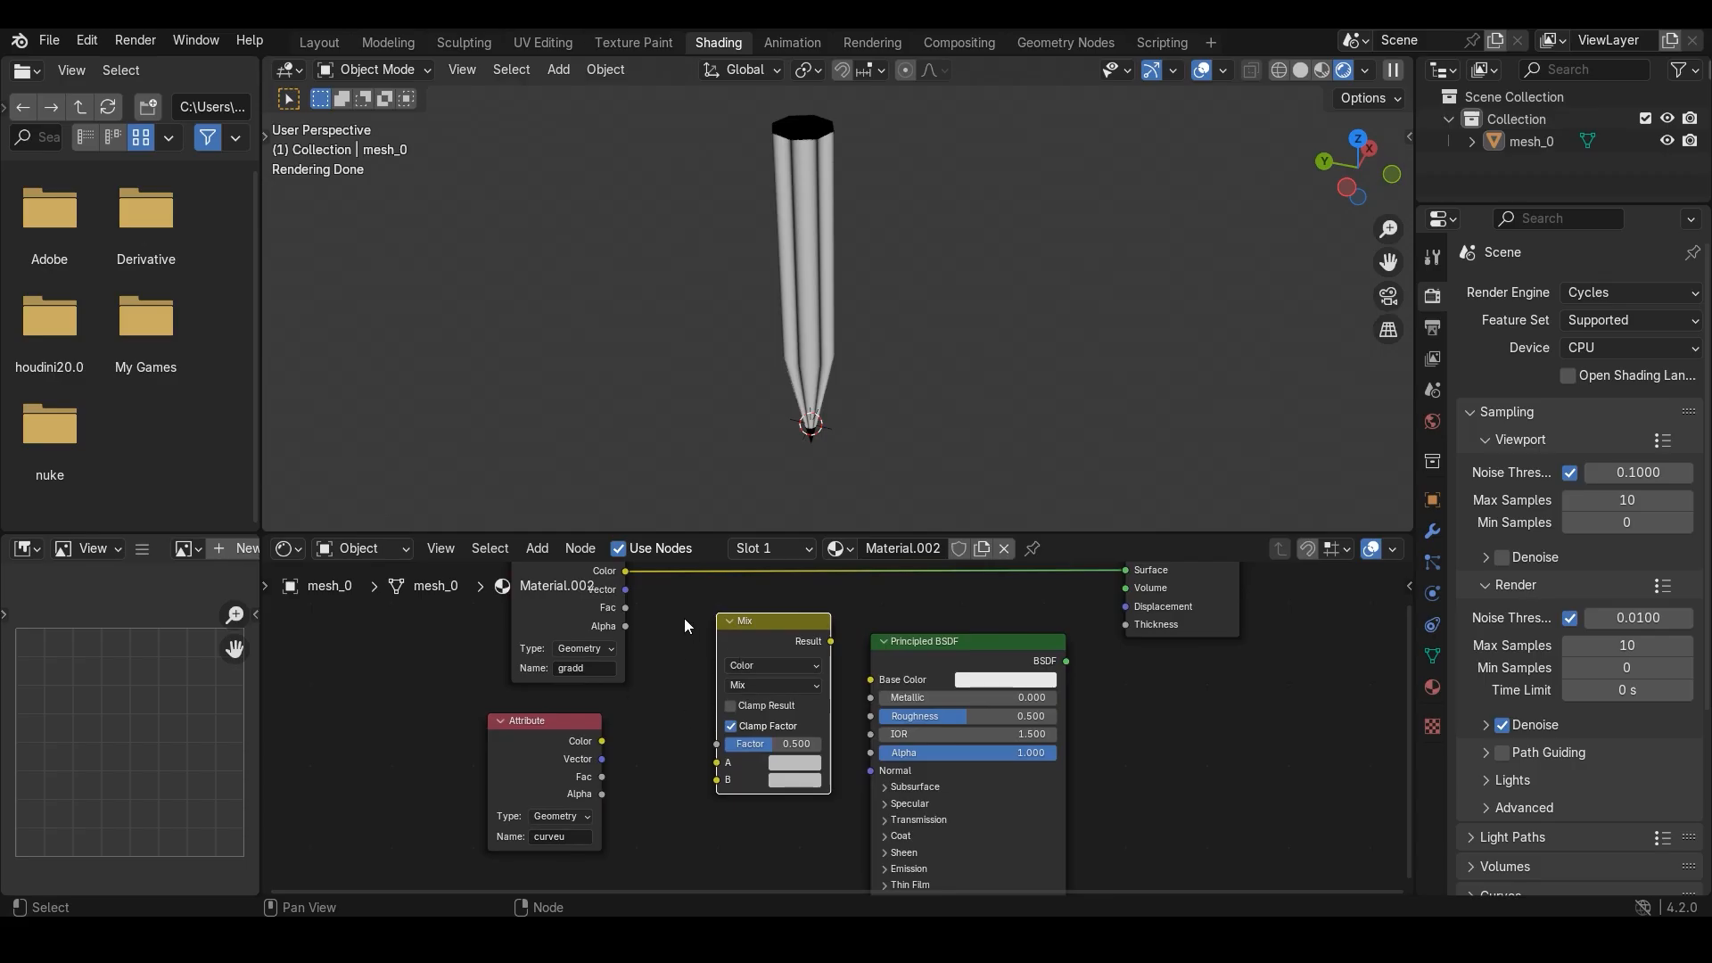
{"action": "middle_click_drag", "start_coordinate": [694, 642], "coordinate": [657, 688]}
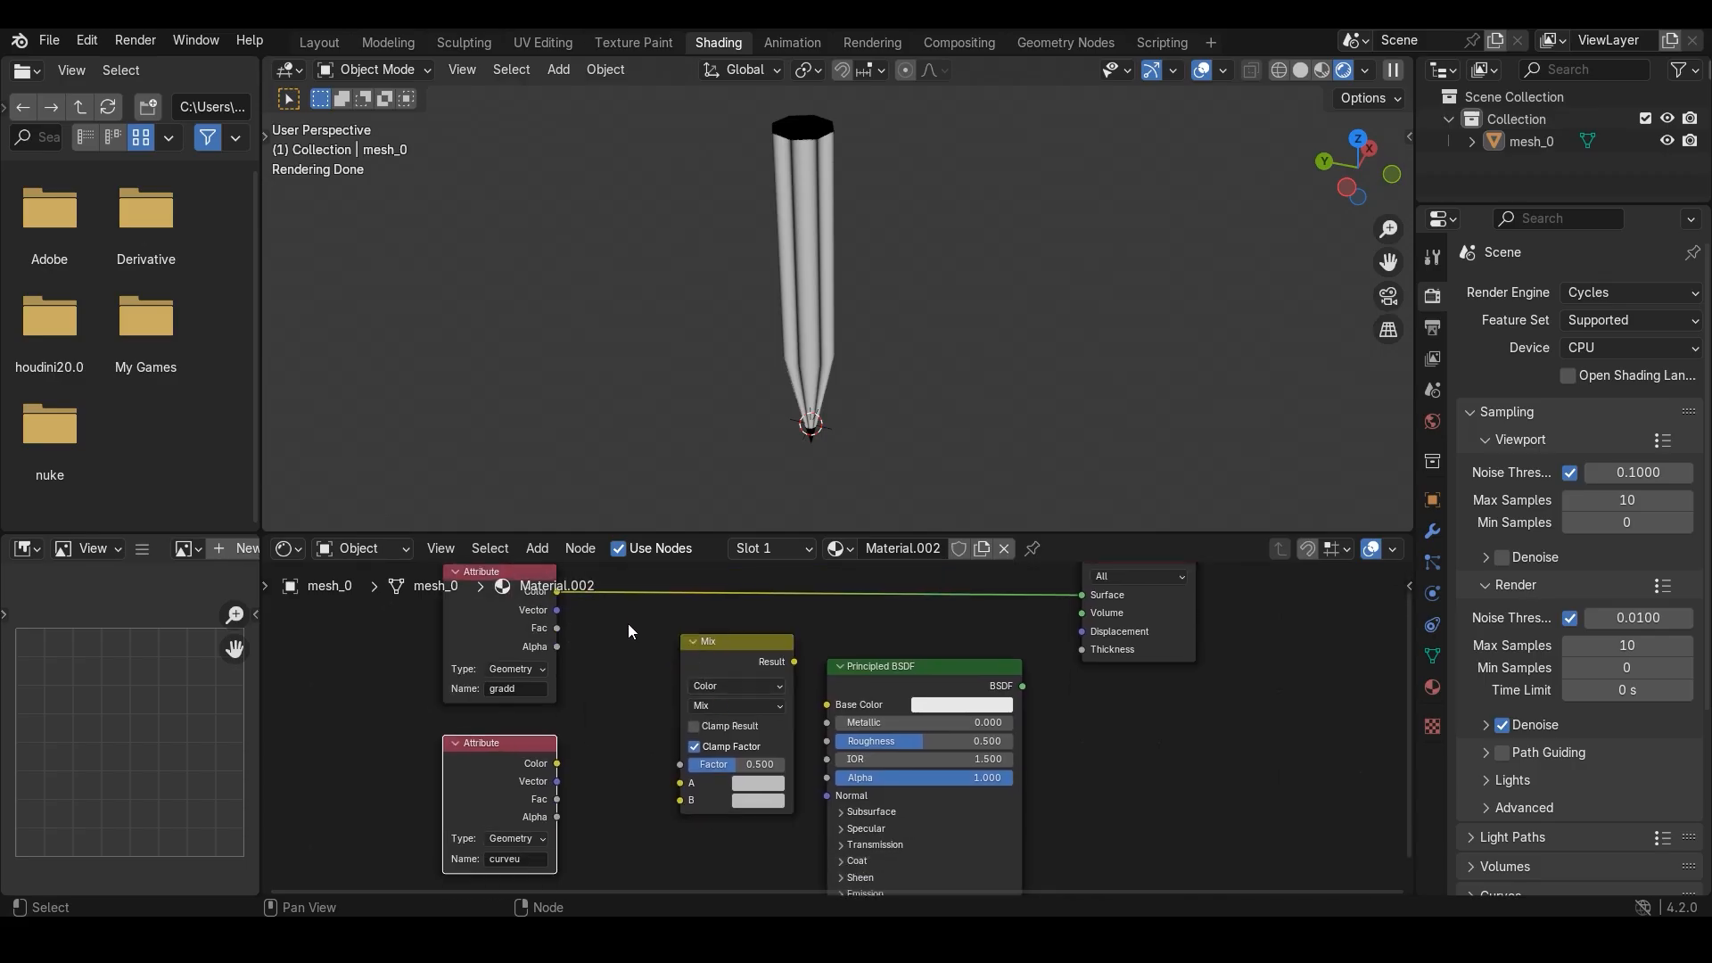
{"action": "left_click_drag", "start_coordinate": [911, 685], "coordinate": [956, 682]}
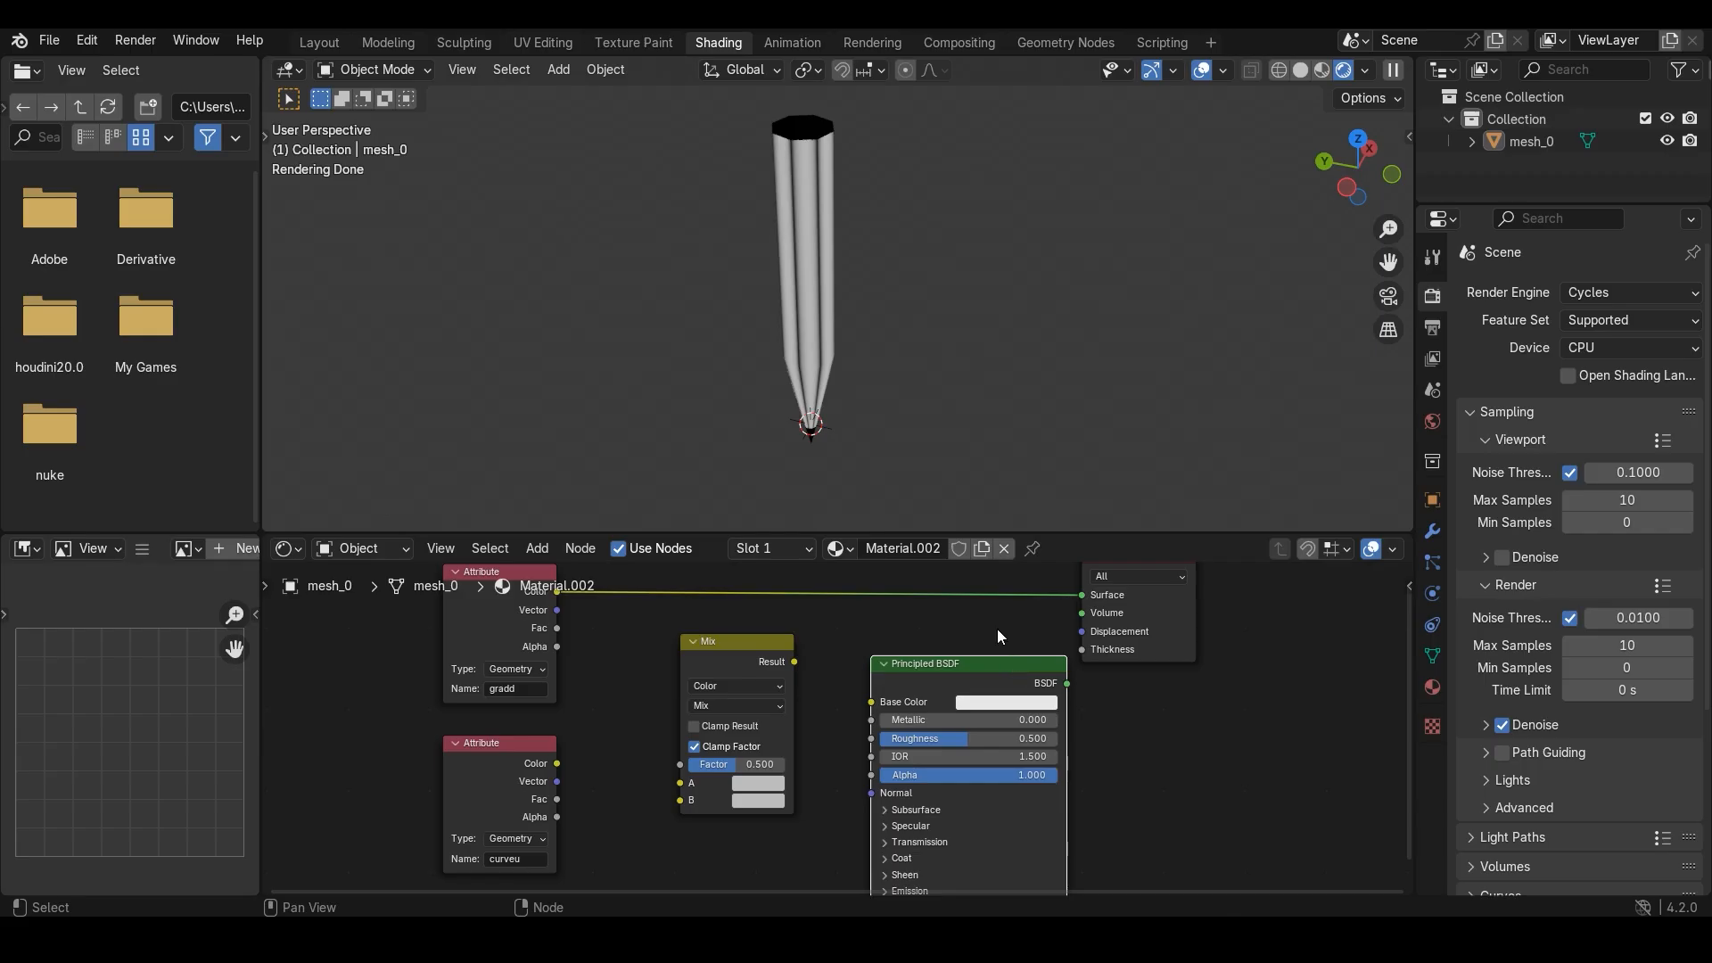
{"action": "middle_click_drag", "start_coordinate": [826, 223], "coordinate": [817, 246]}
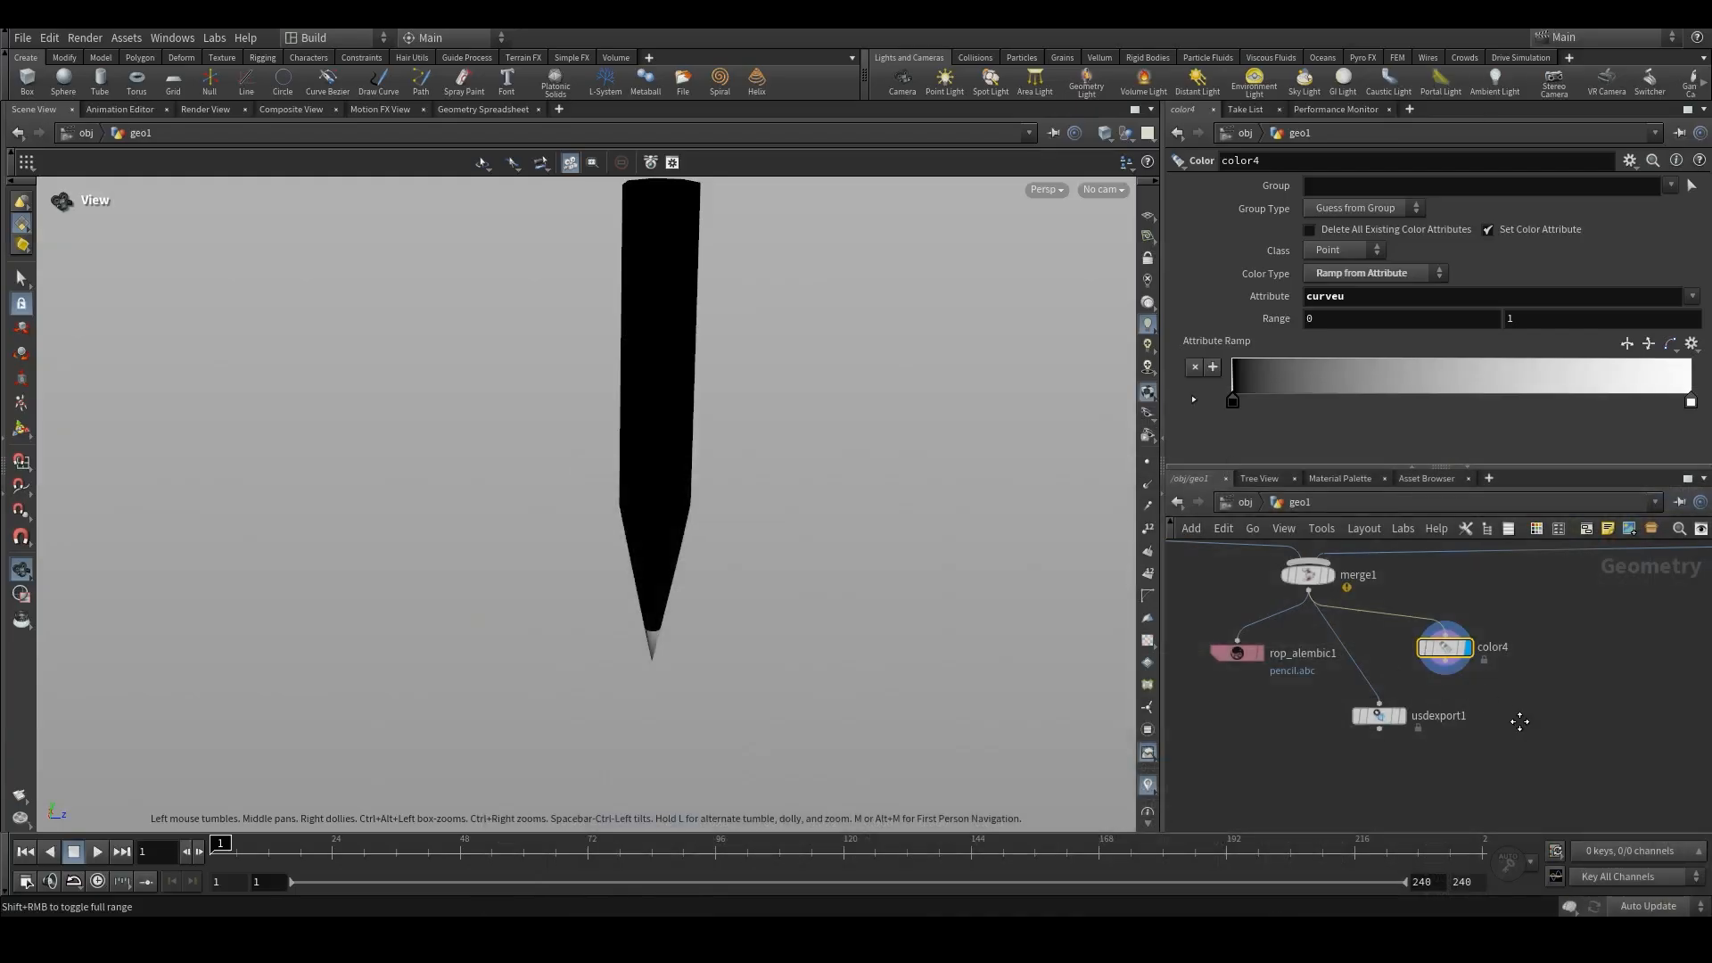
- Add a Sphere node to the right of color4 in Houdini's geo1 network
{"action": "key", "text": "Tab"}
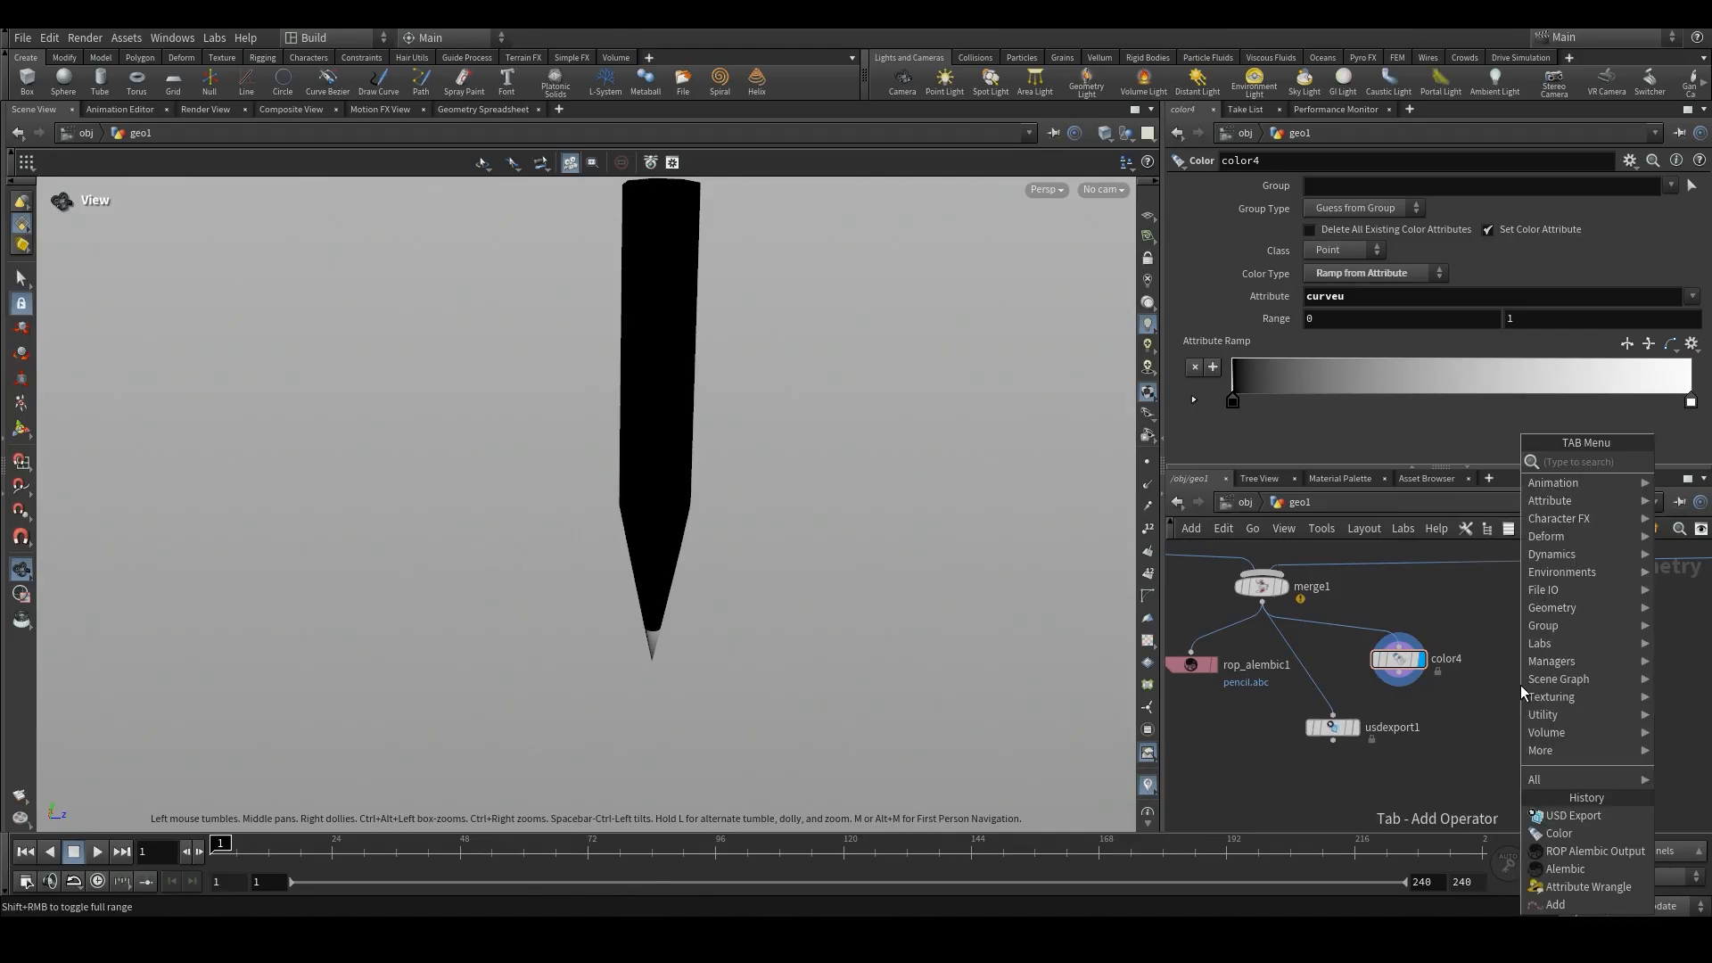
{"action": "type", "text": "sphere"}
{"action": "key", "text": "Return"}
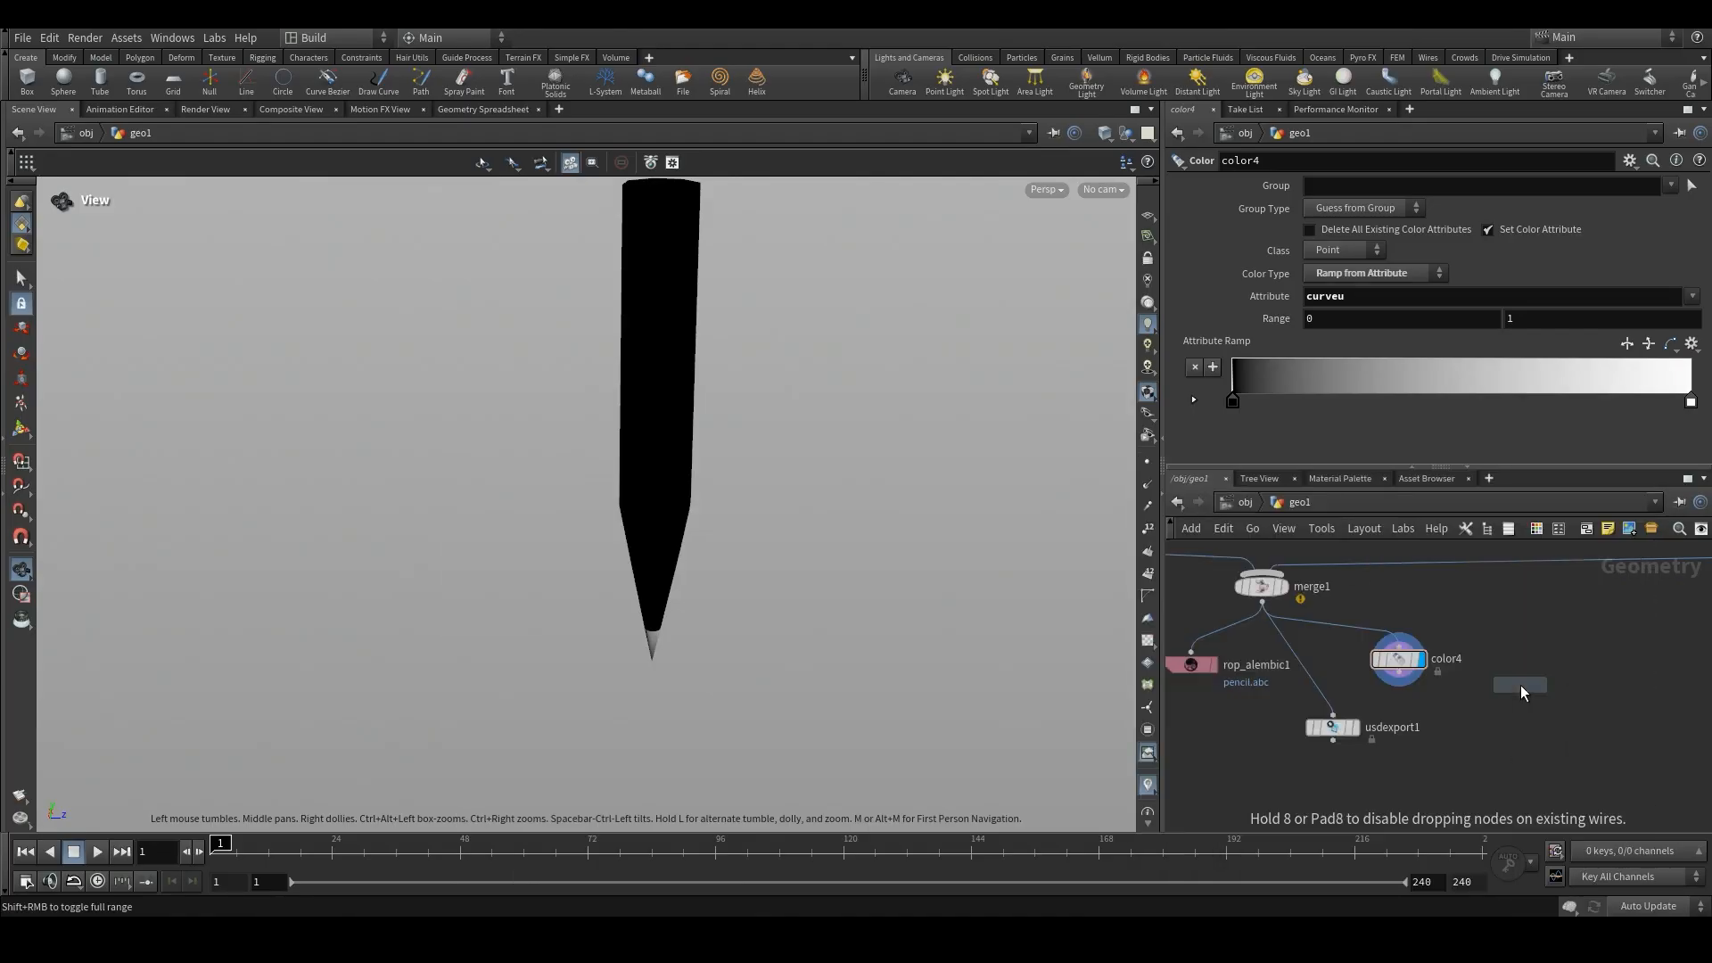
{"action": "left_click", "coordinate": [1523, 686]}
- Connect an Add node below the sphere, display it, and enable Delete Geometry But Keep the Points
{"action": "left_click", "coordinate": [1520, 698]}
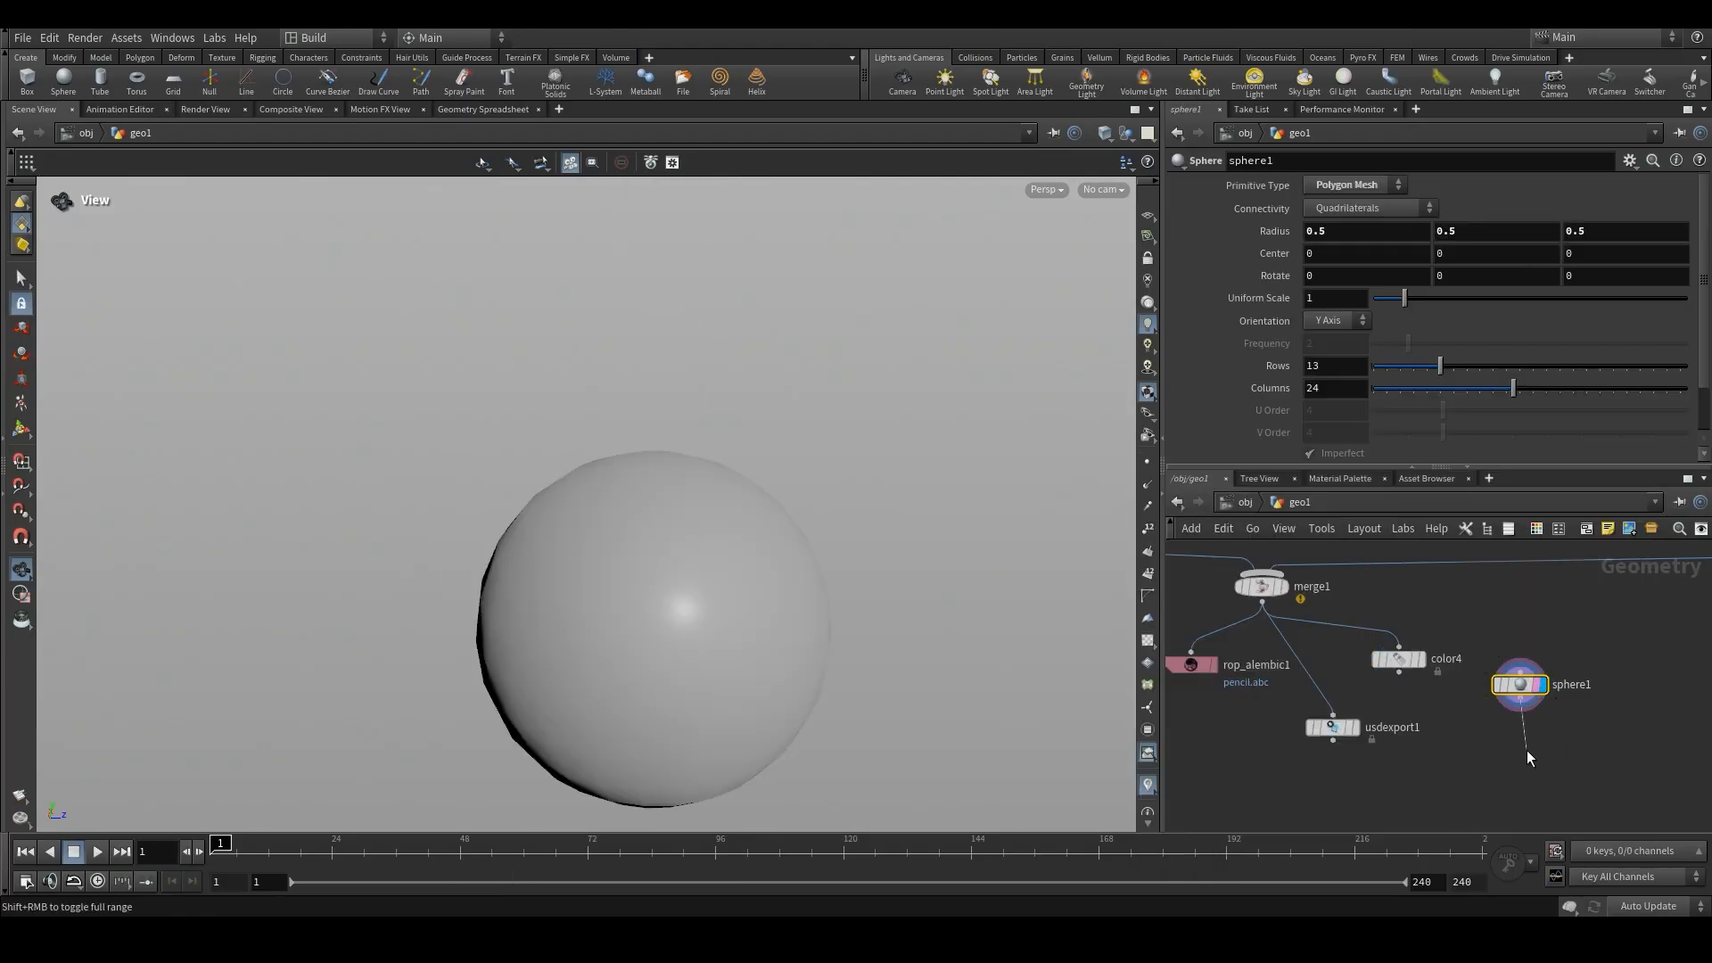
{"action": "key", "text": "Tab"}
{"action": "type", "text": "ad"}
{"action": "key", "text": "Return"}
{"action": "left_click", "coordinate": [1509, 682]}
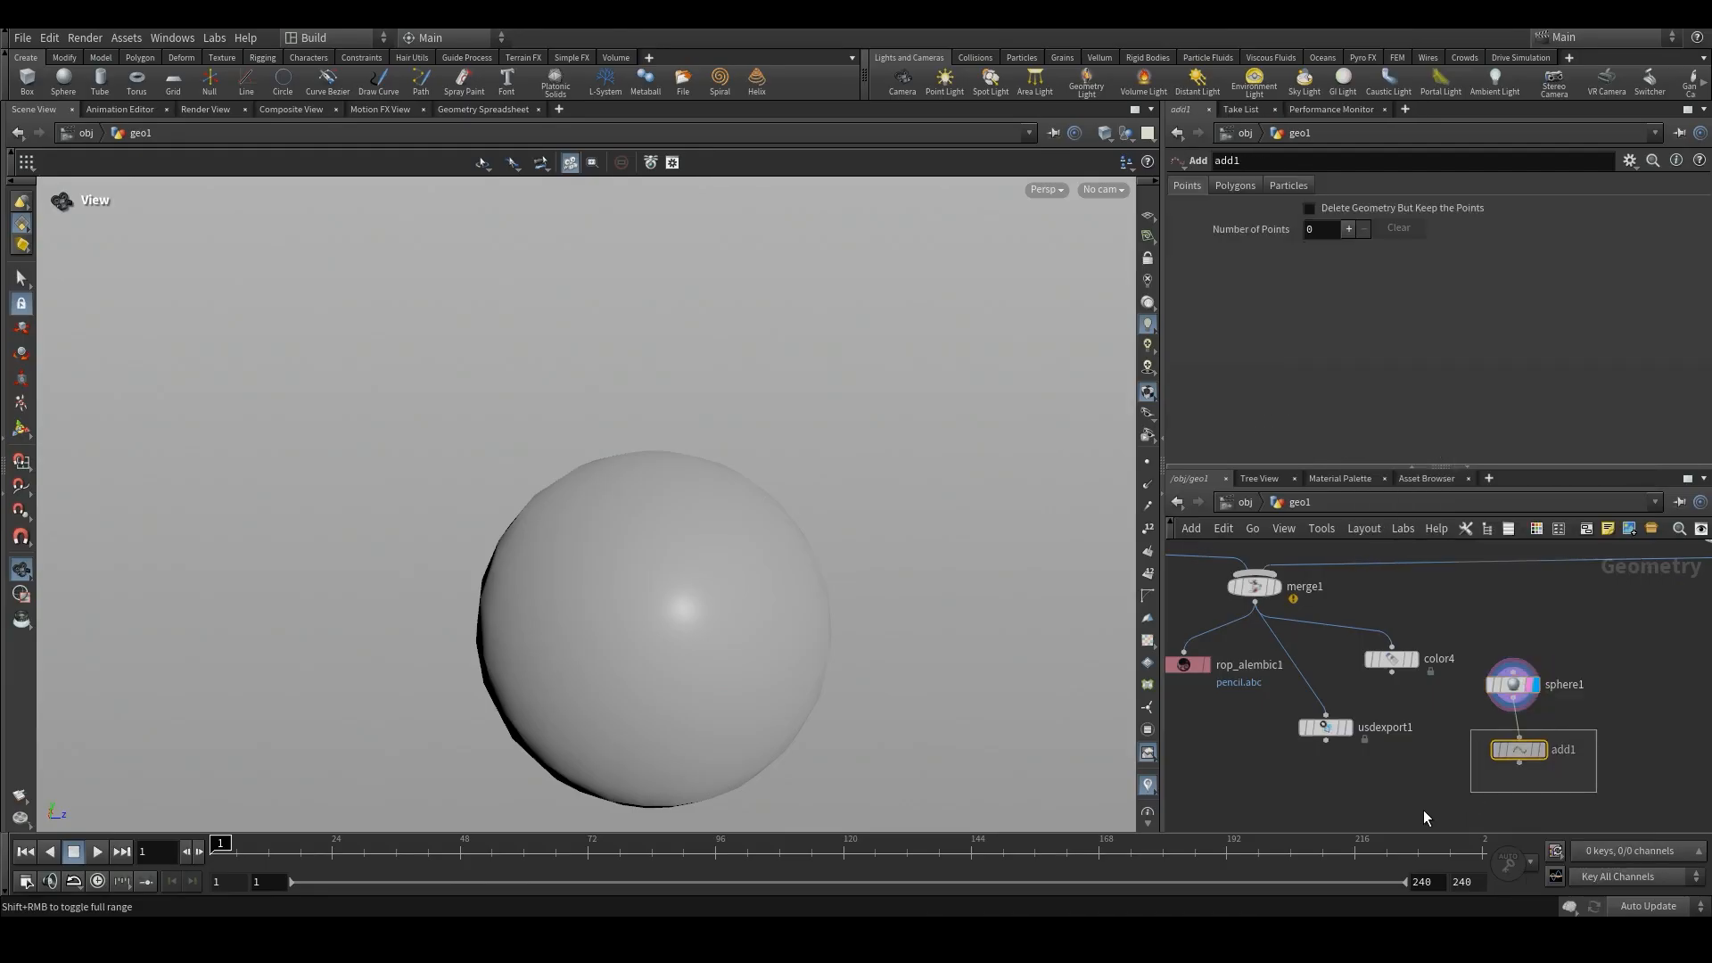
{"action": "left_click", "coordinate": [1309, 208]}
{"action": "scroll", "coordinate": [1452, 640], "scroll_direction": "up", "scroll_amount": 2}
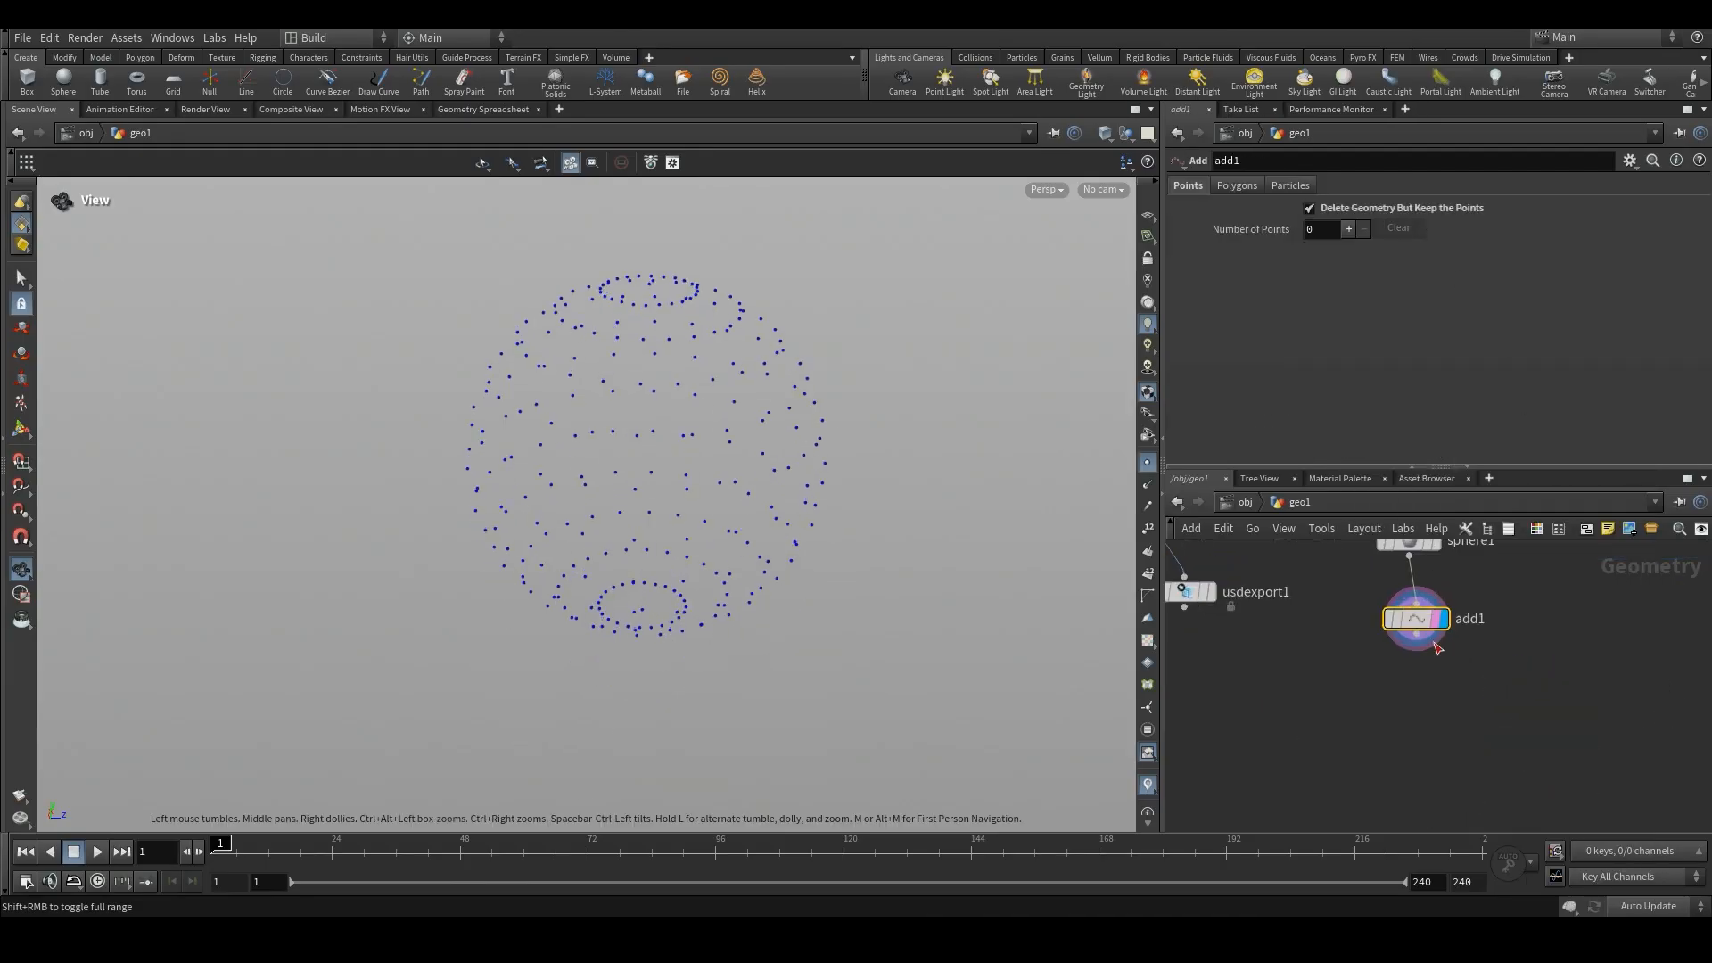
- Connect a ROP Alembic Output node below add1
{"action": "left_click", "coordinate": [1418, 638]}
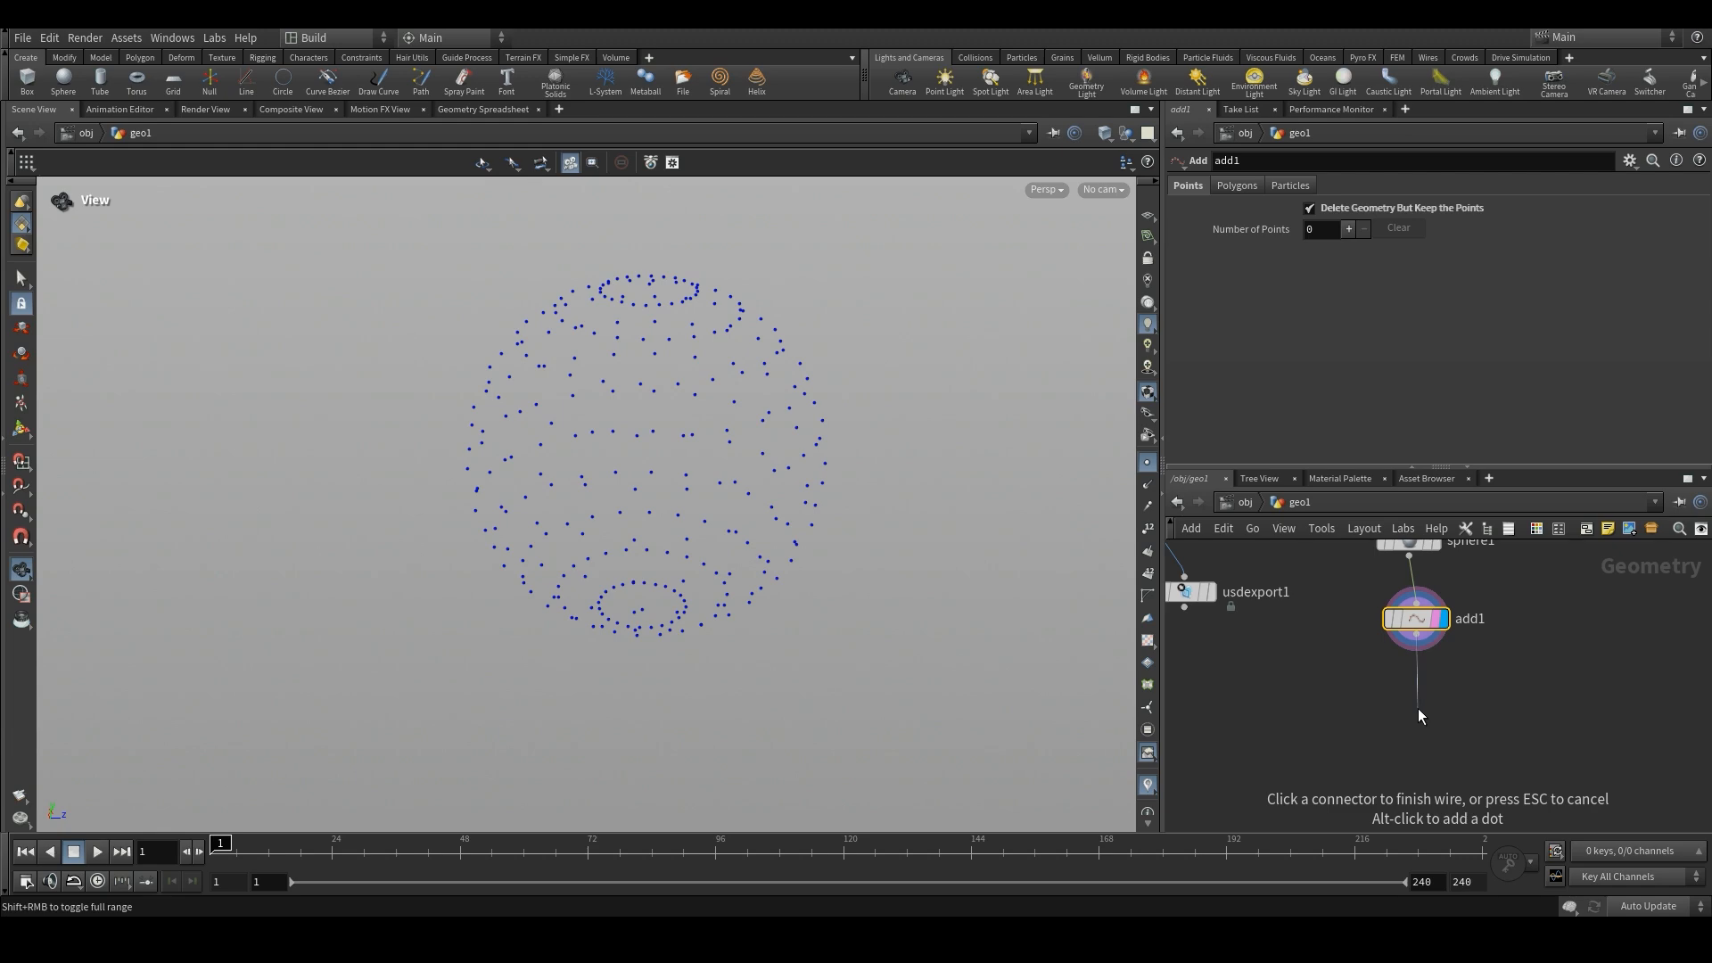
{"action": "left_click", "coordinate": [1418, 714]}
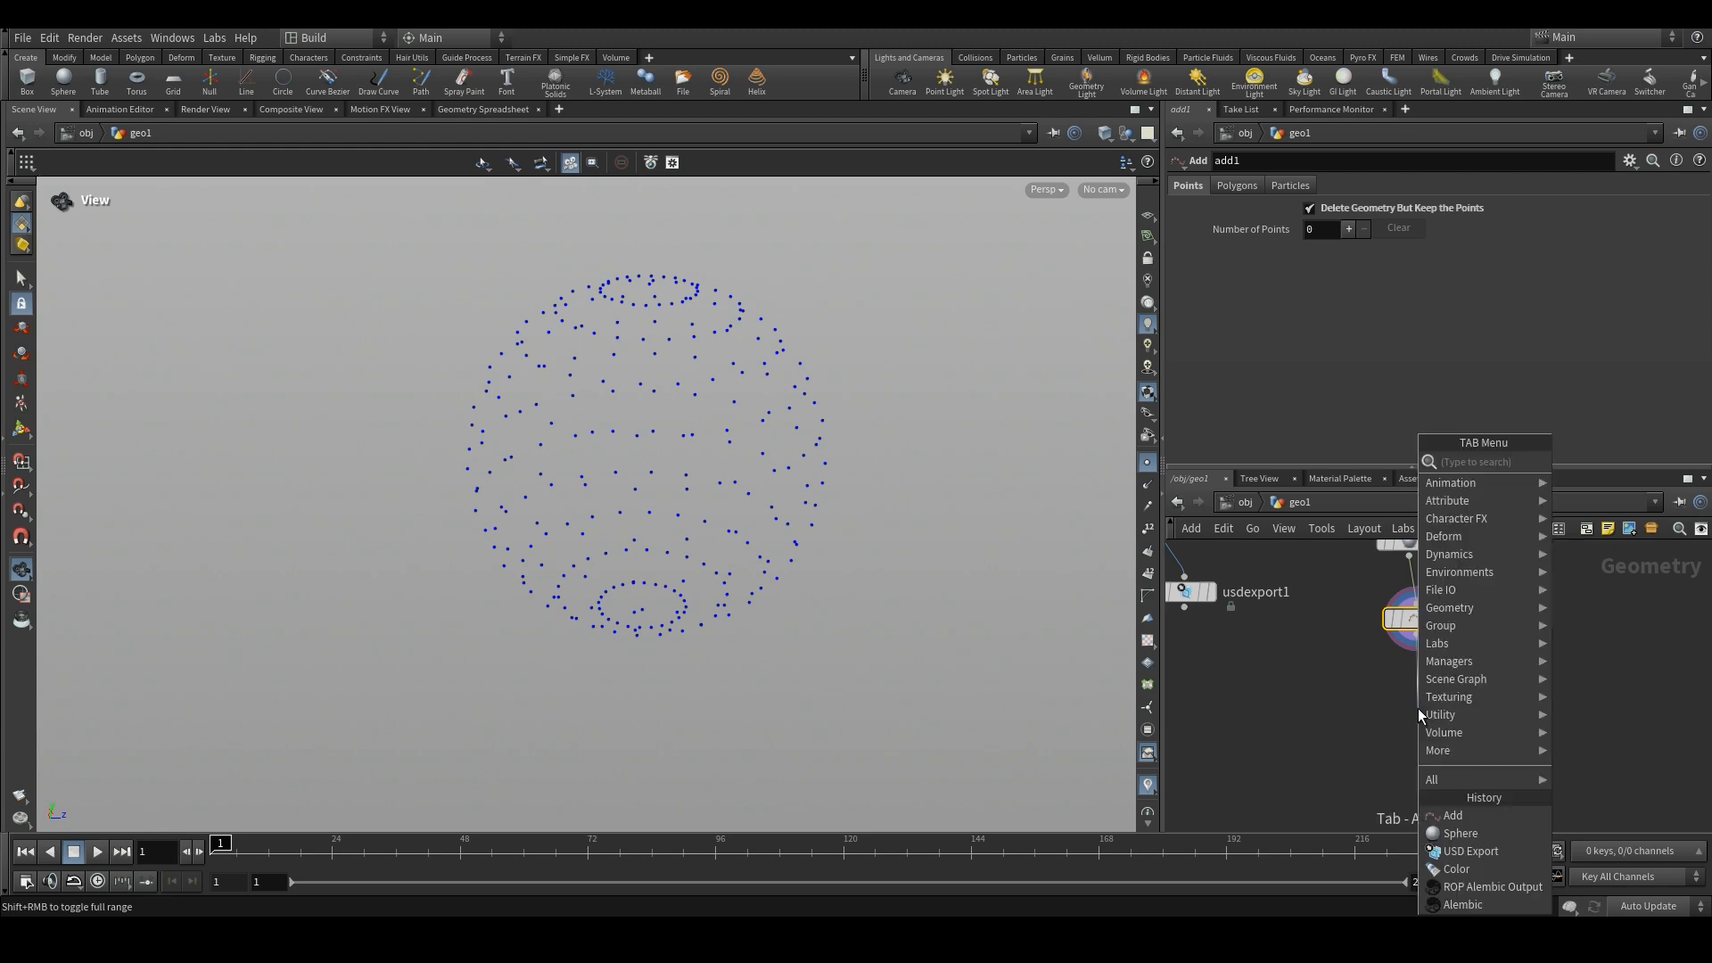
{"action": "type", "text": "rop alembic"}
{"action": "key", "text": "Return"}
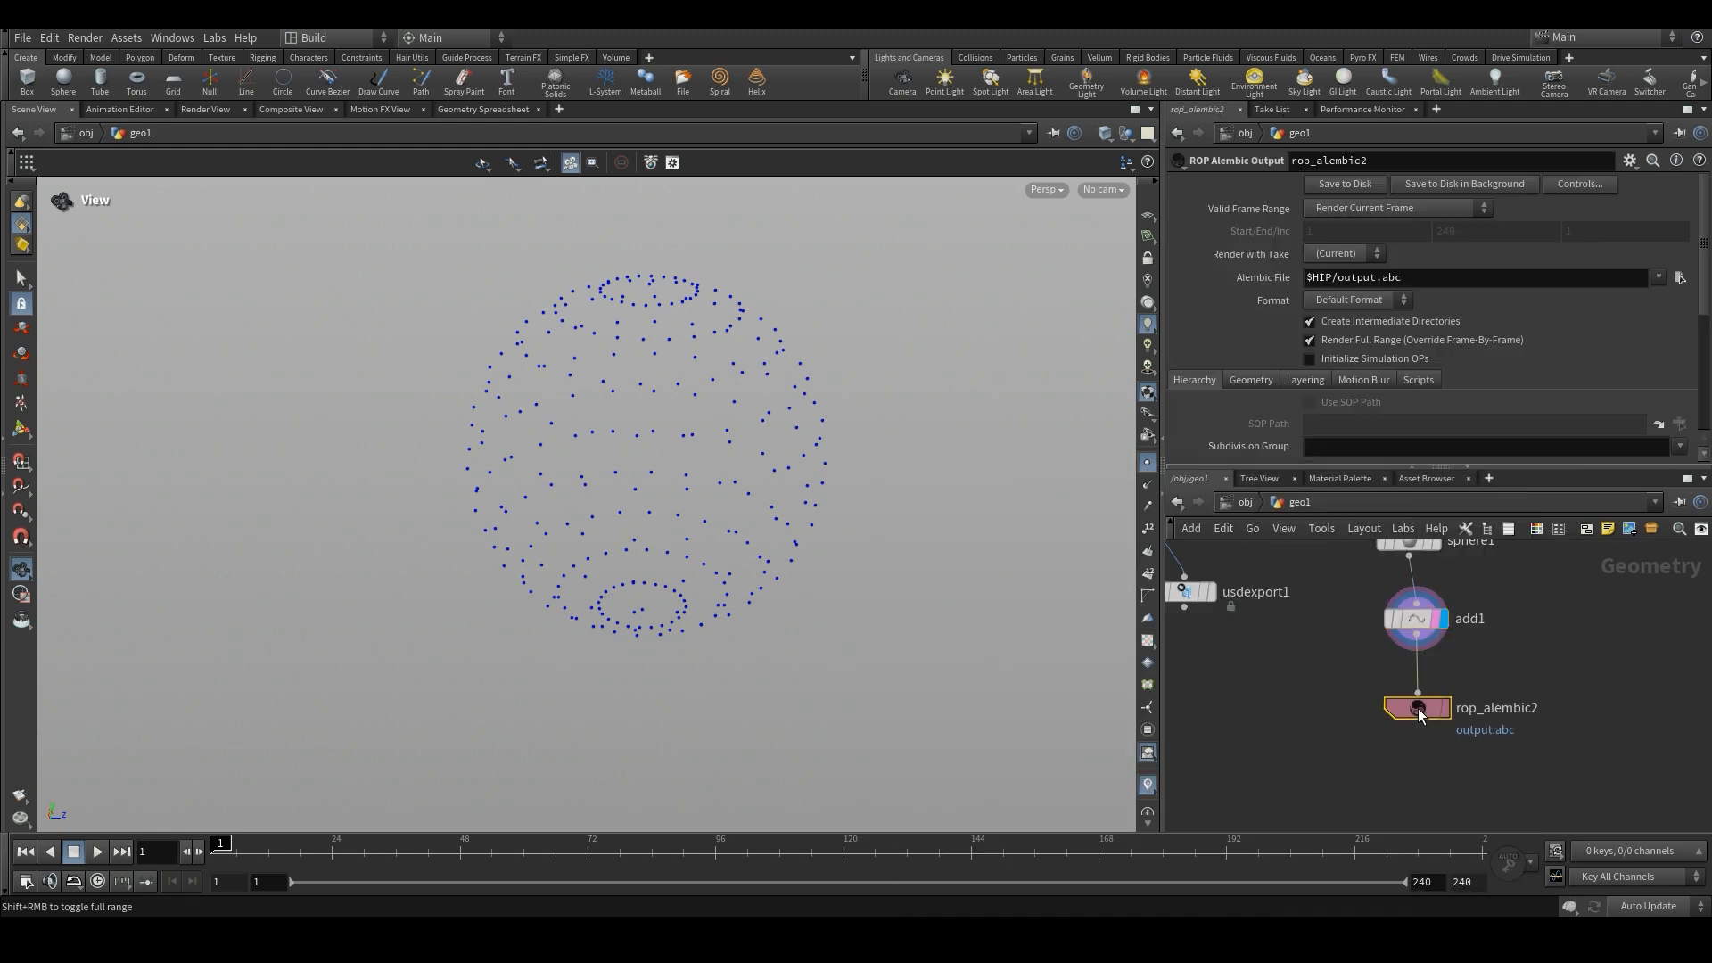
- Set the new Alembic output's file to points.abc in the desktop folder attribe flow example
{"action": "left_click", "coordinate": [1679, 278]}
{"action": "left_click_drag", "start_coordinate": [1293, 93], "coordinate": [1171, 100]}
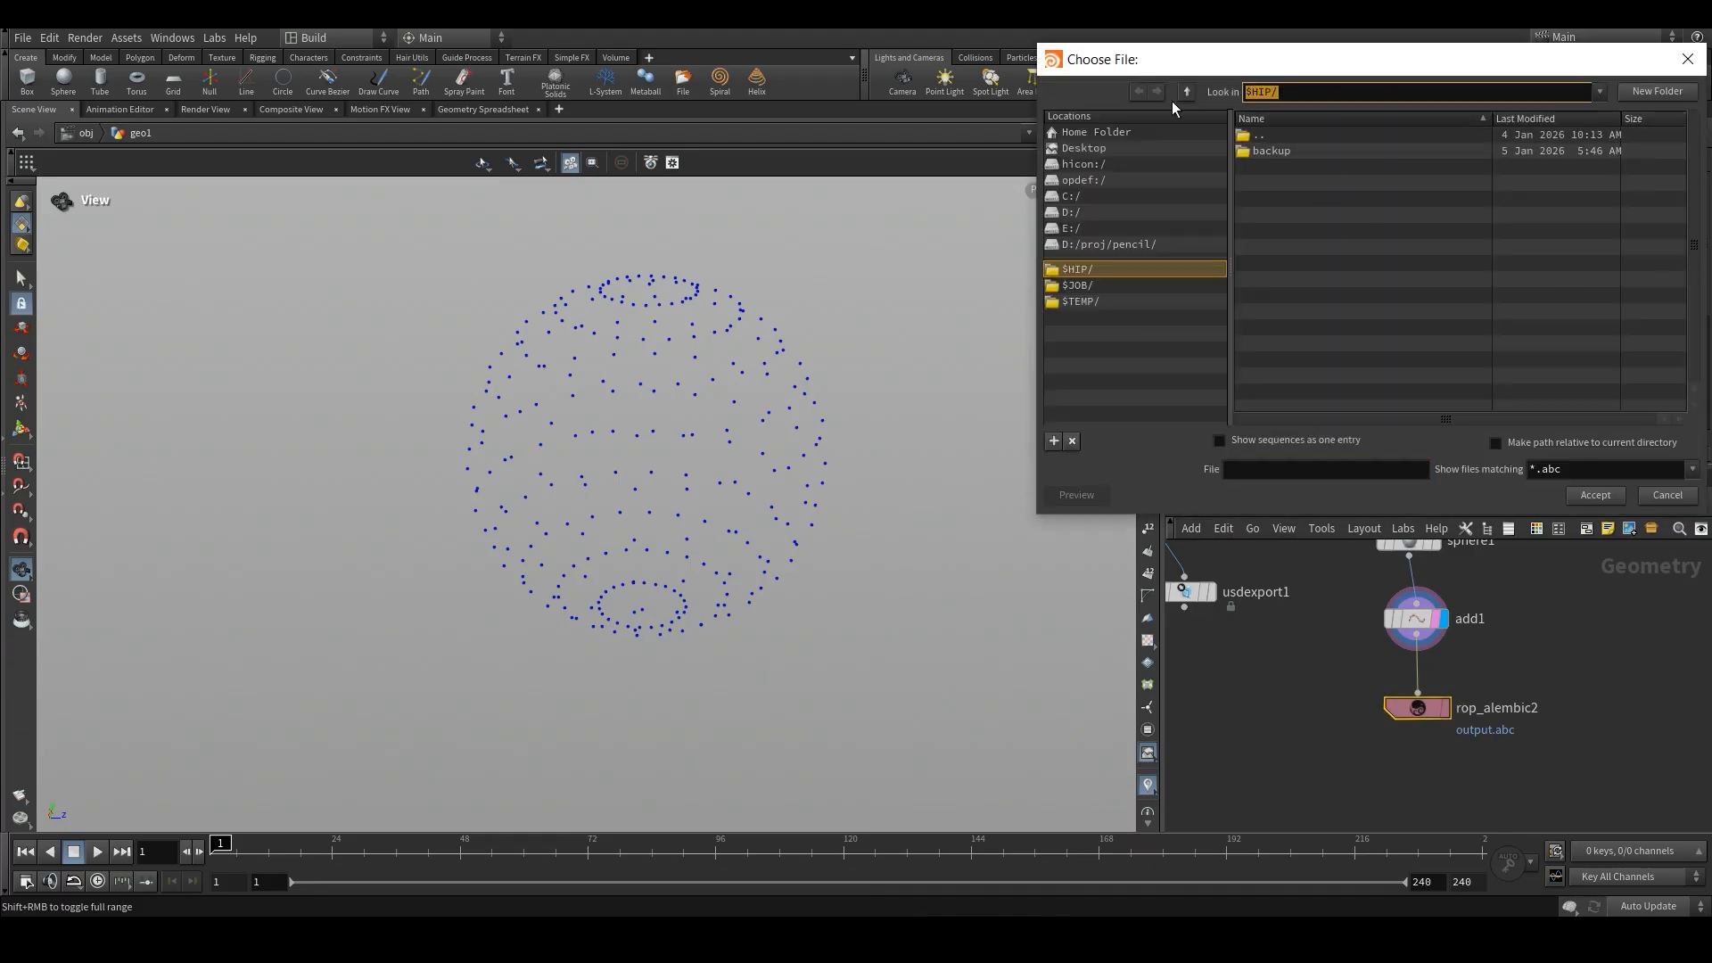
{"action": "type", "text": "C:/Users/yared/Desktop/attribe flow example/"}
{"action": "key", "text": "Return"}
{"action": "left_click", "coordinate": [1275, 467]}
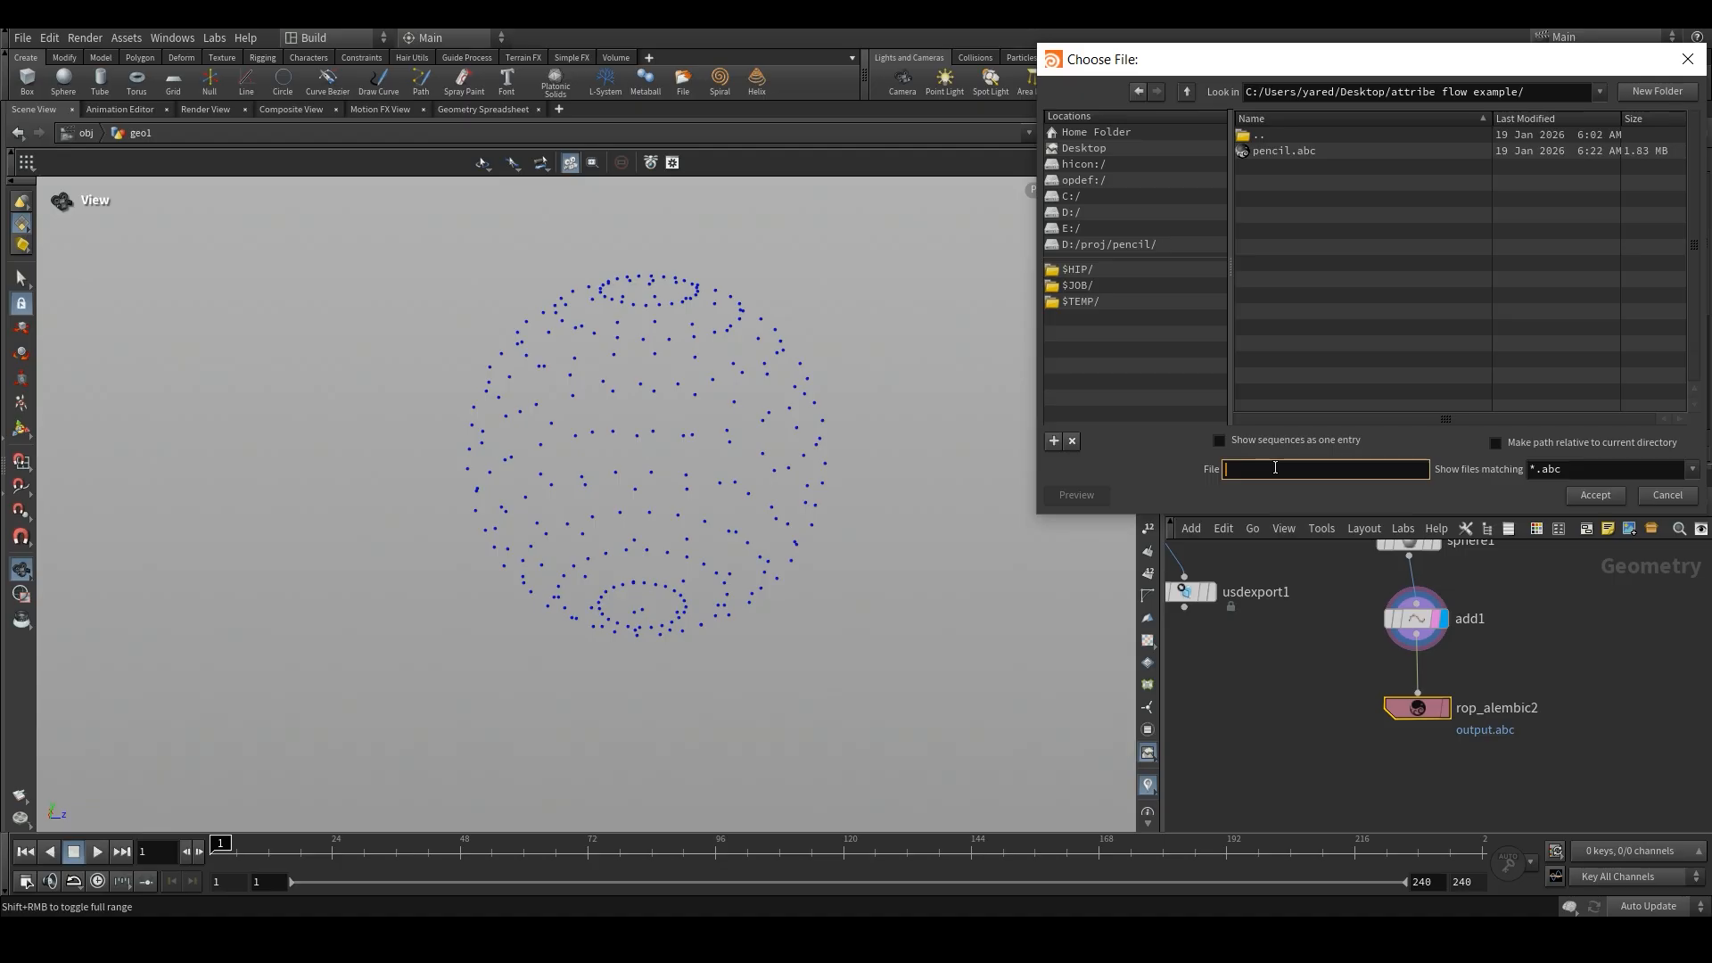
{"action": "type", "text": "points.ab"}
{"action": "key", "text": "Return"}
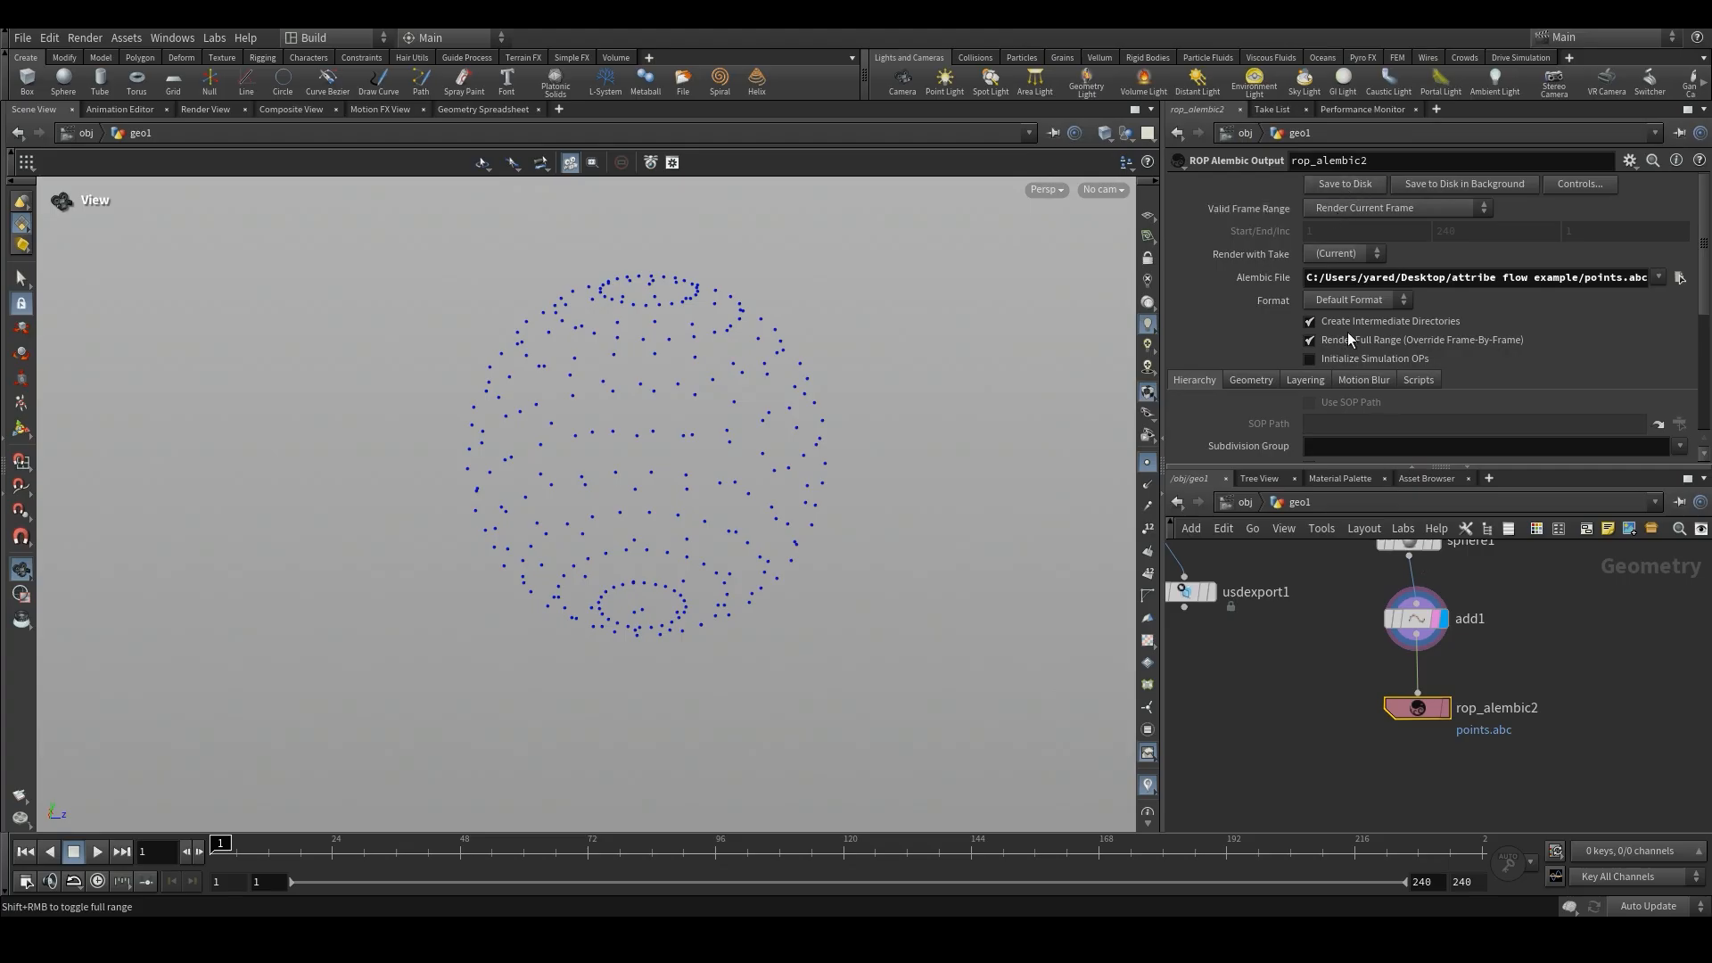
- Switch to Blender, delete the pencil mesh, and import points.abc as Alembic
{"action": "key", "text": "alt+Tab"}
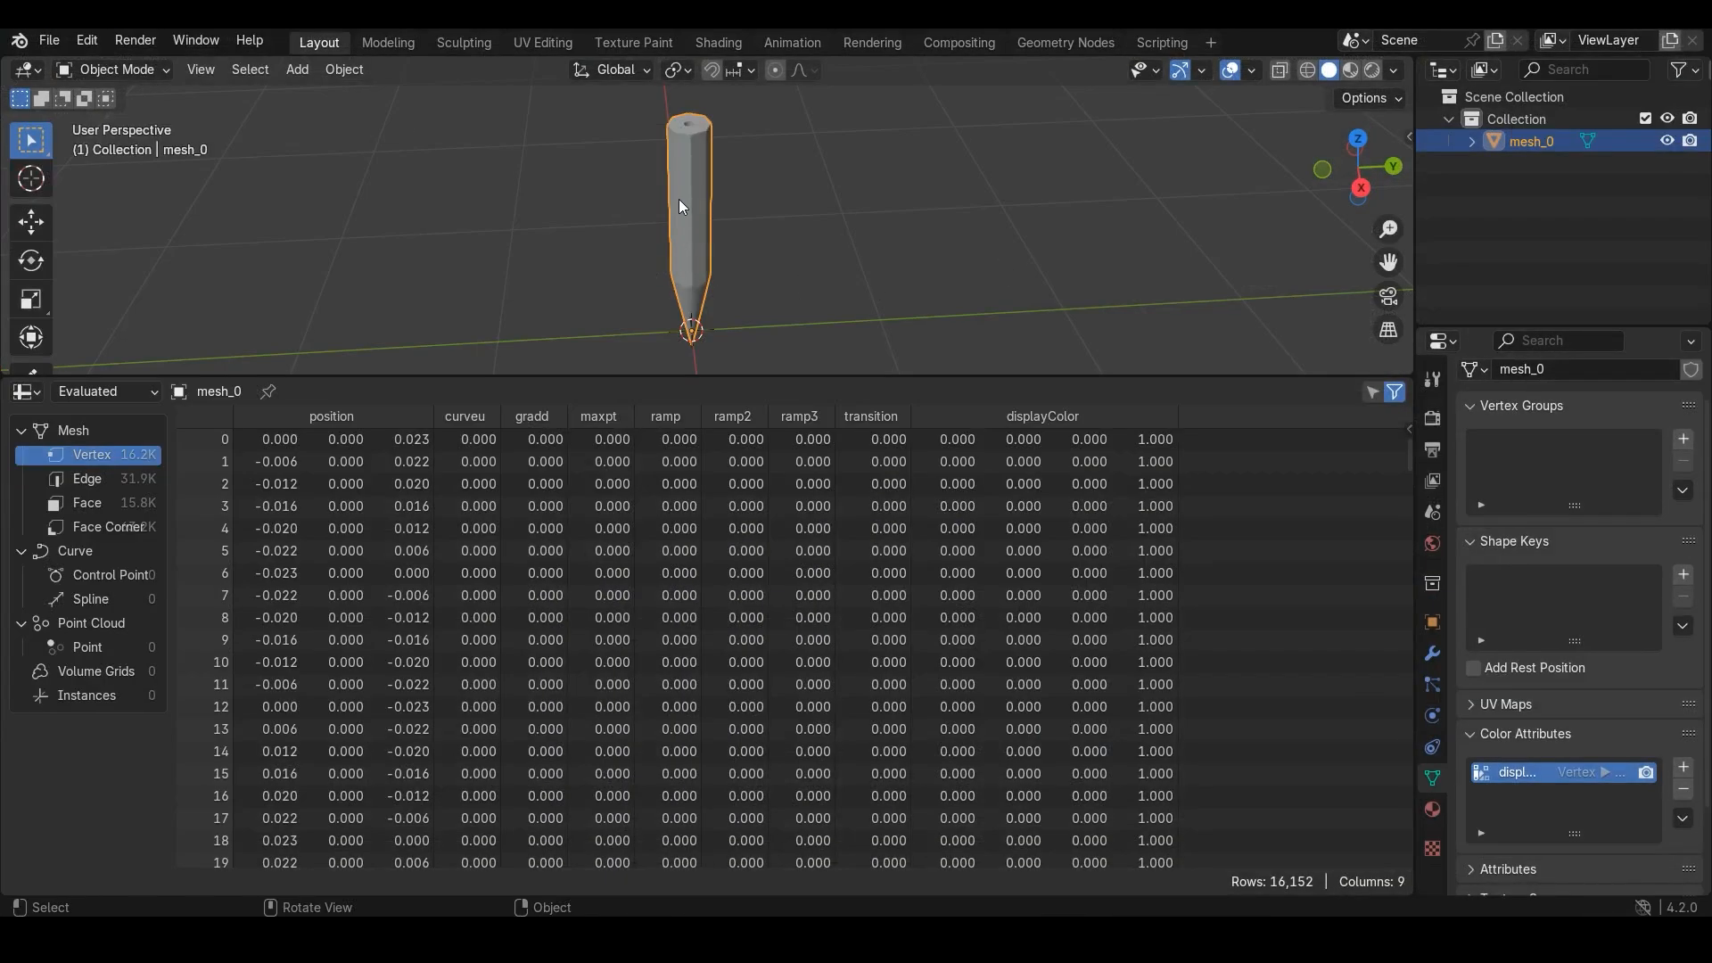
{"action": "key", "text": "Delete"}
{"action": "mouse_move", "coordinate": [104, 349]}
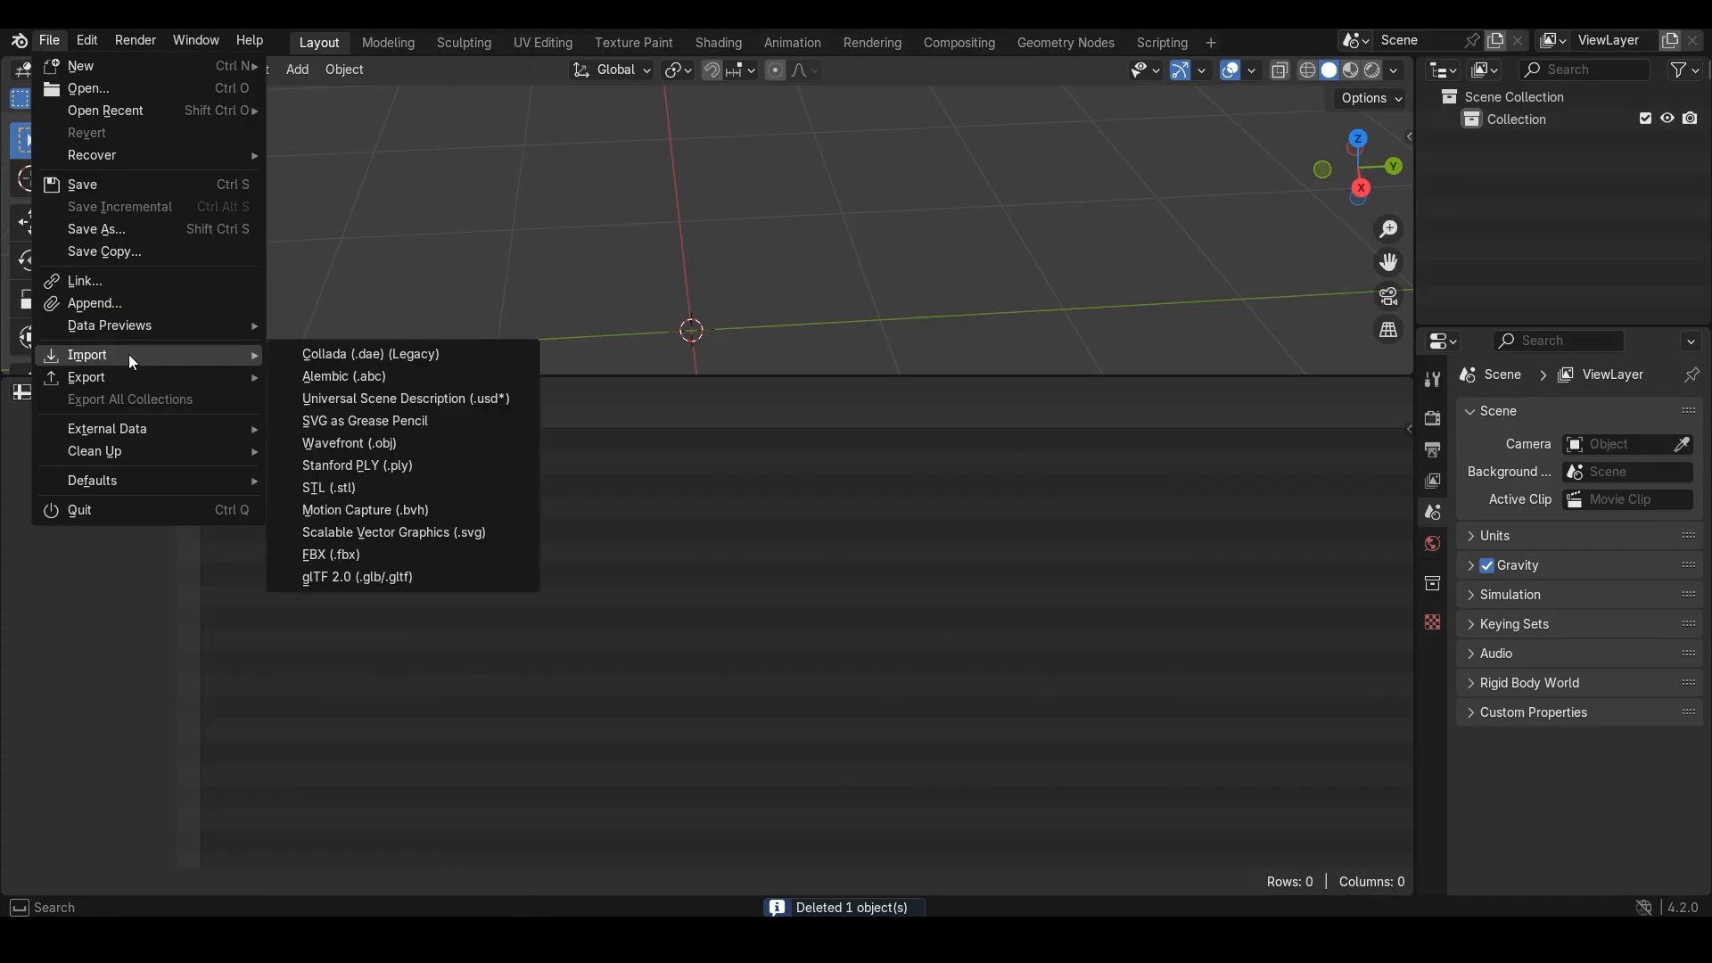
{"action": "left_click", "coordinate": [365, 380]}
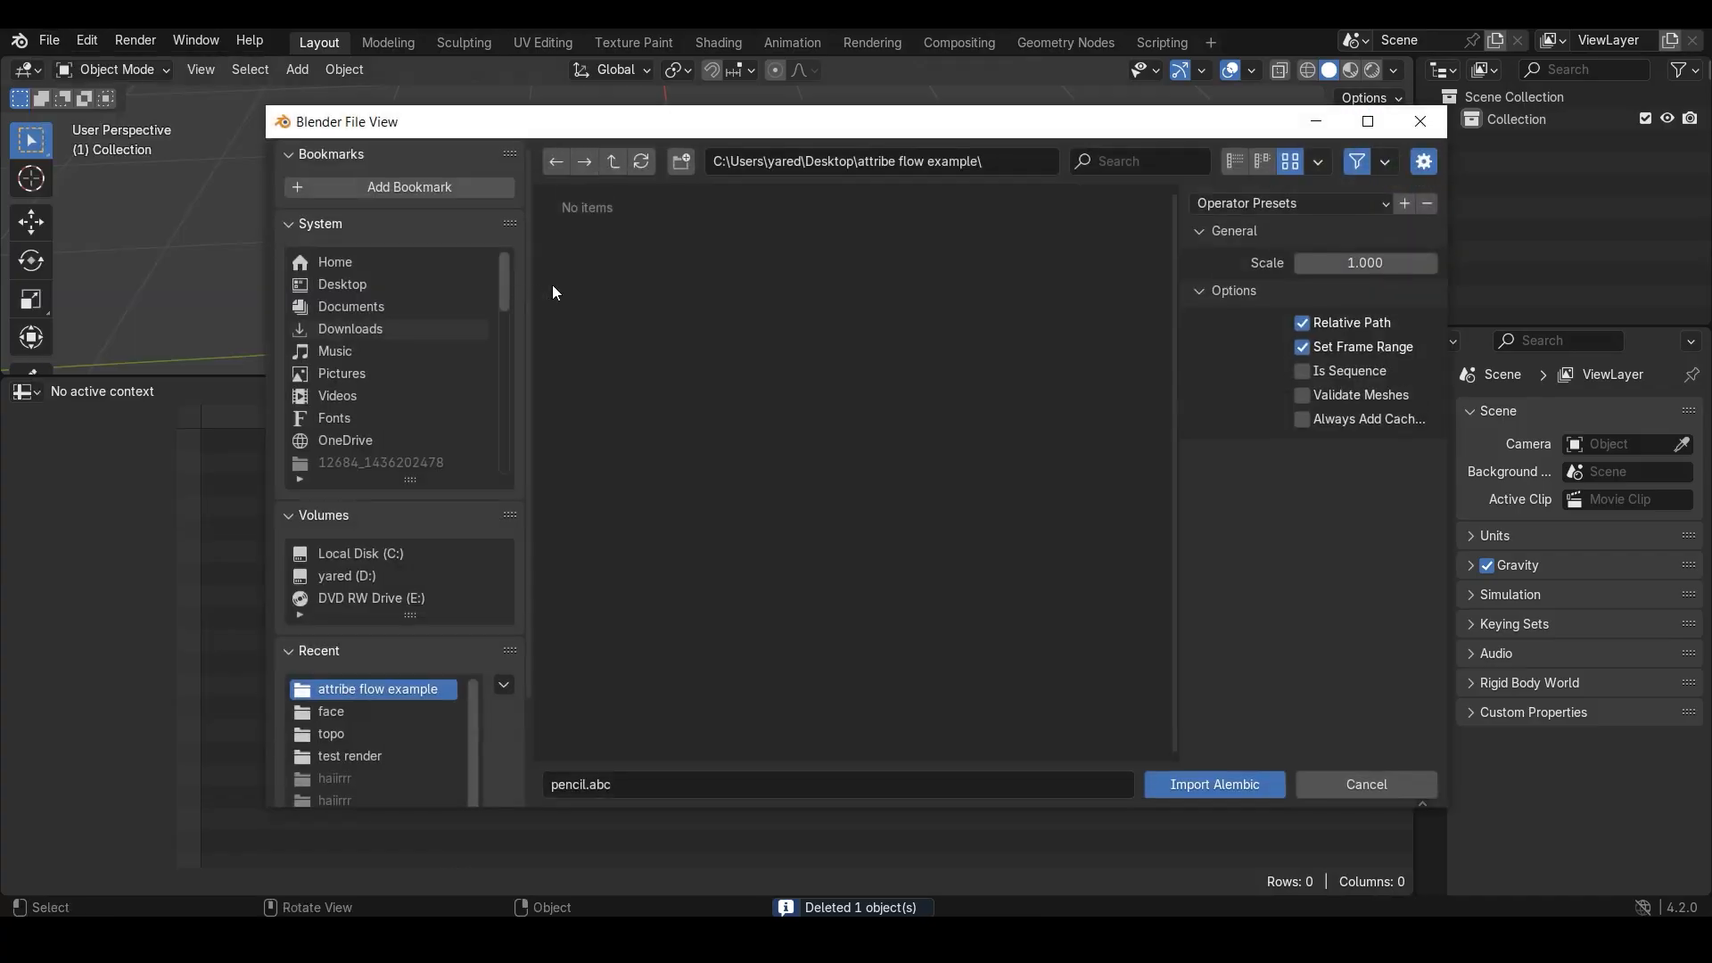
{"action": "double_click", "coordinate": [730, 264]}
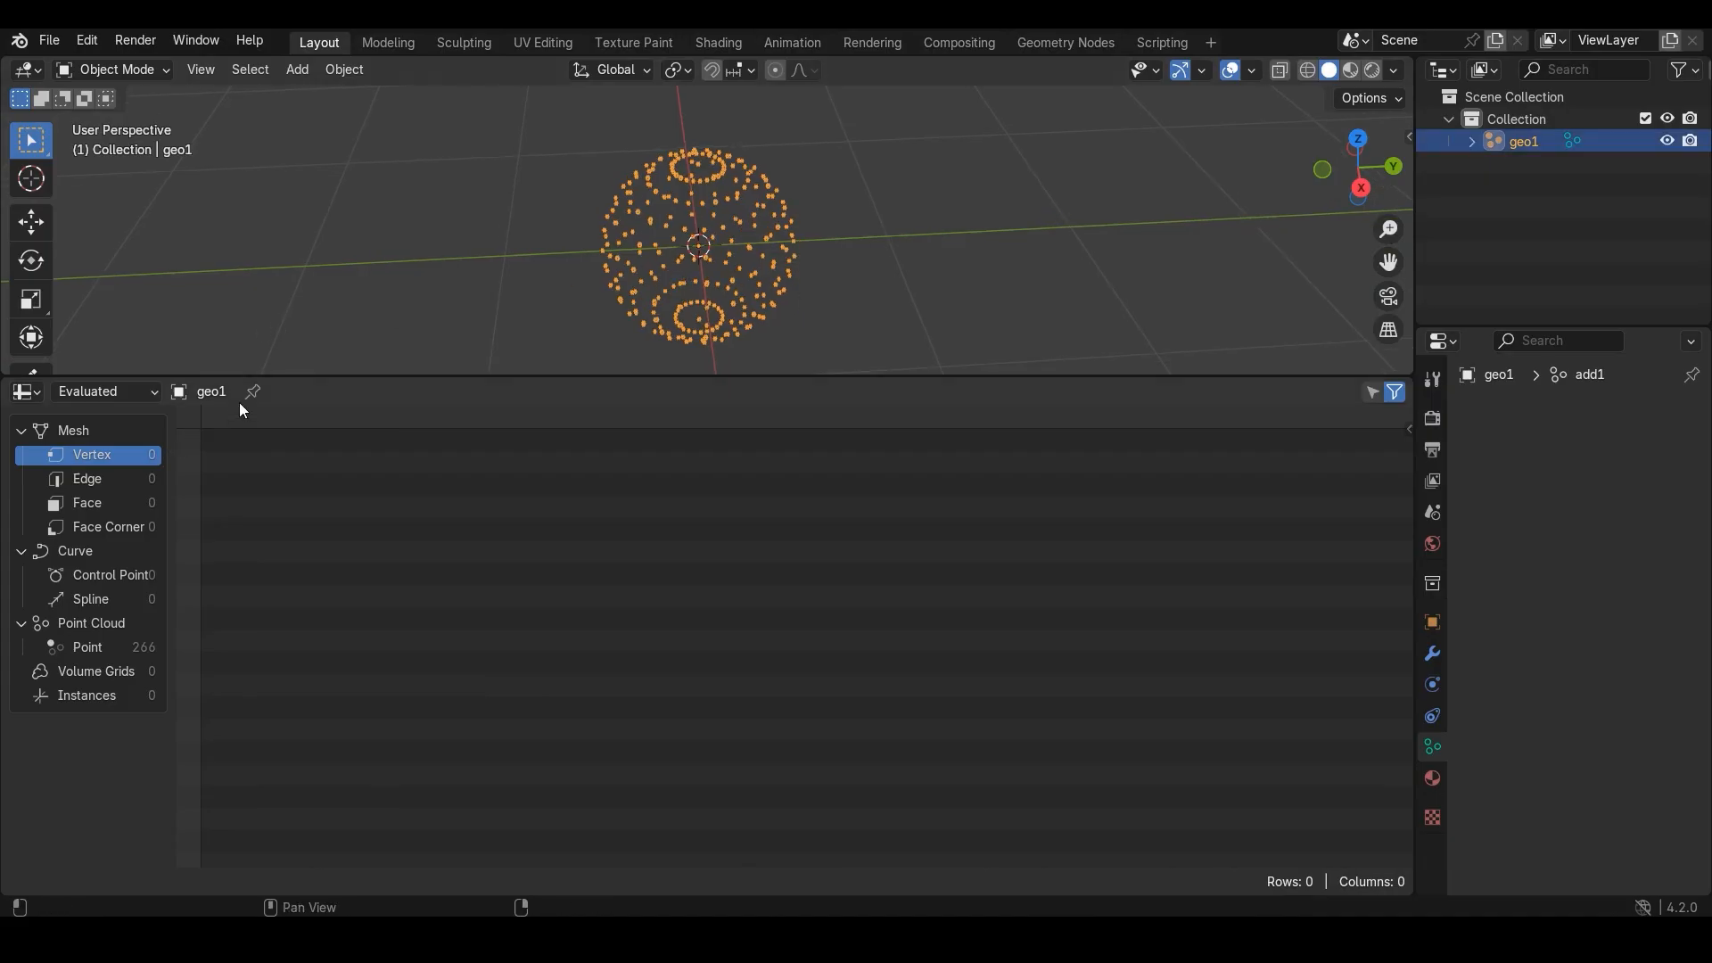
- Inspect the imported sphere points in the viewport and view the spreadsheet's mesh domains and Point Cloud point attributes
{"action": "middle_click_drag", "start_coordinate": [693, 289], "coordinate": [628, 271]}
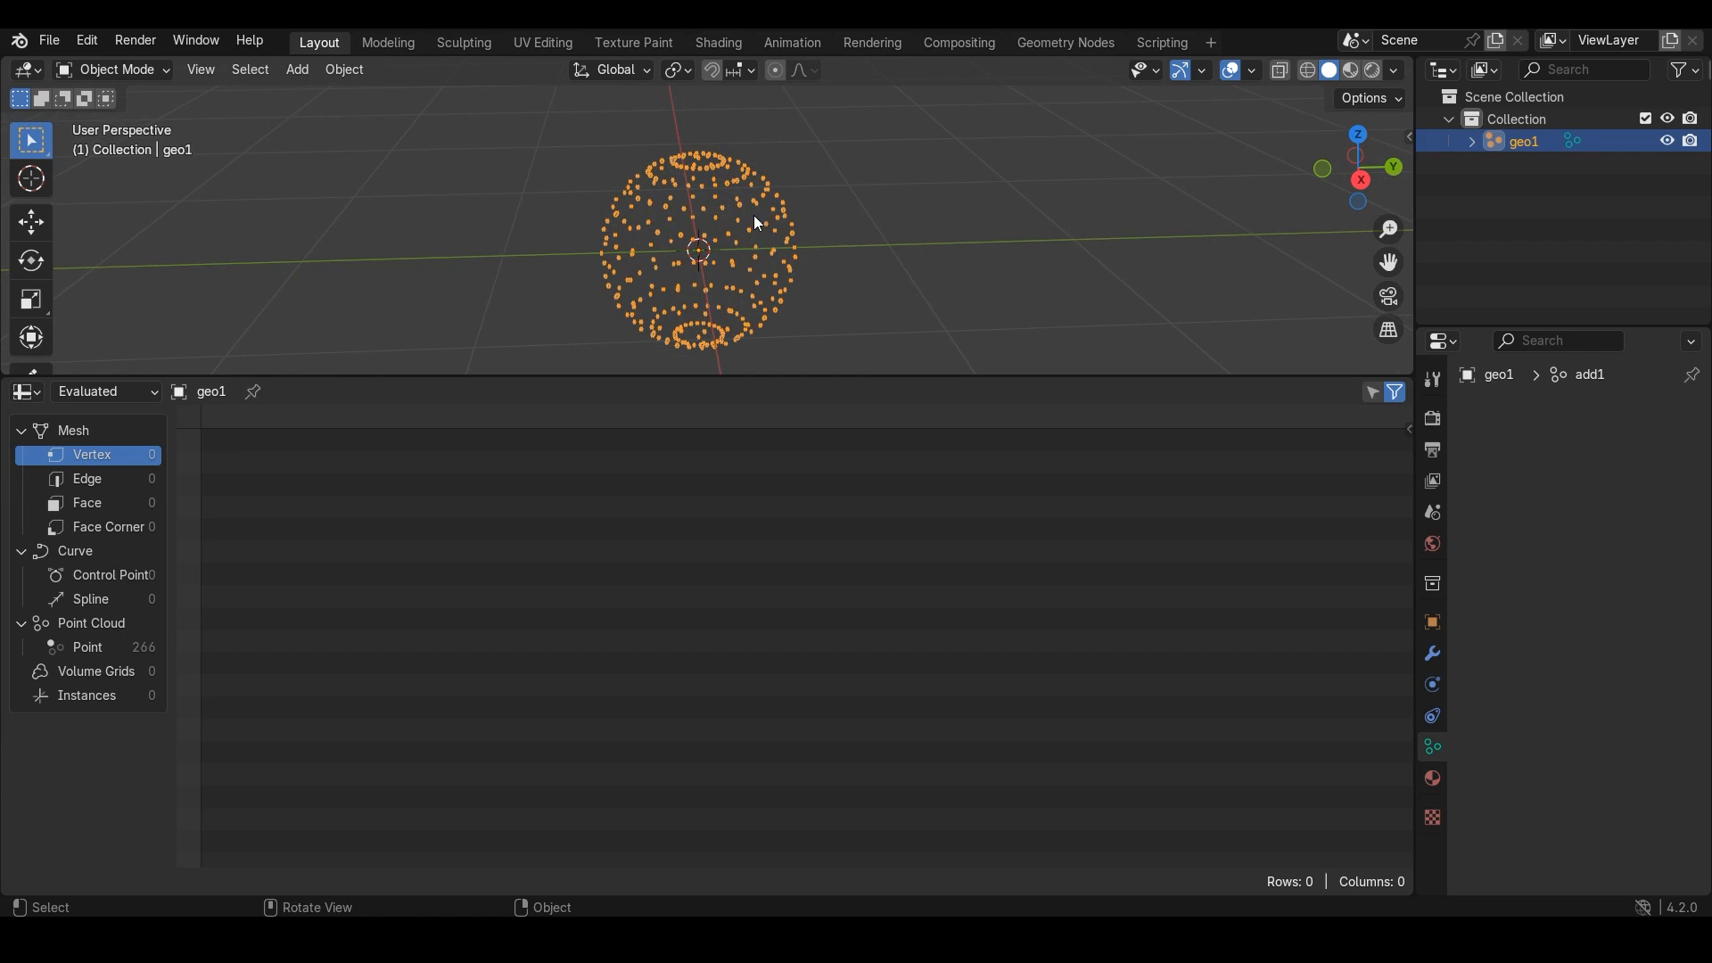
{"action": "middle_click_drag", "start_coordinate": [715, 214], "coordinate": [687, 164], "text": "shift"}
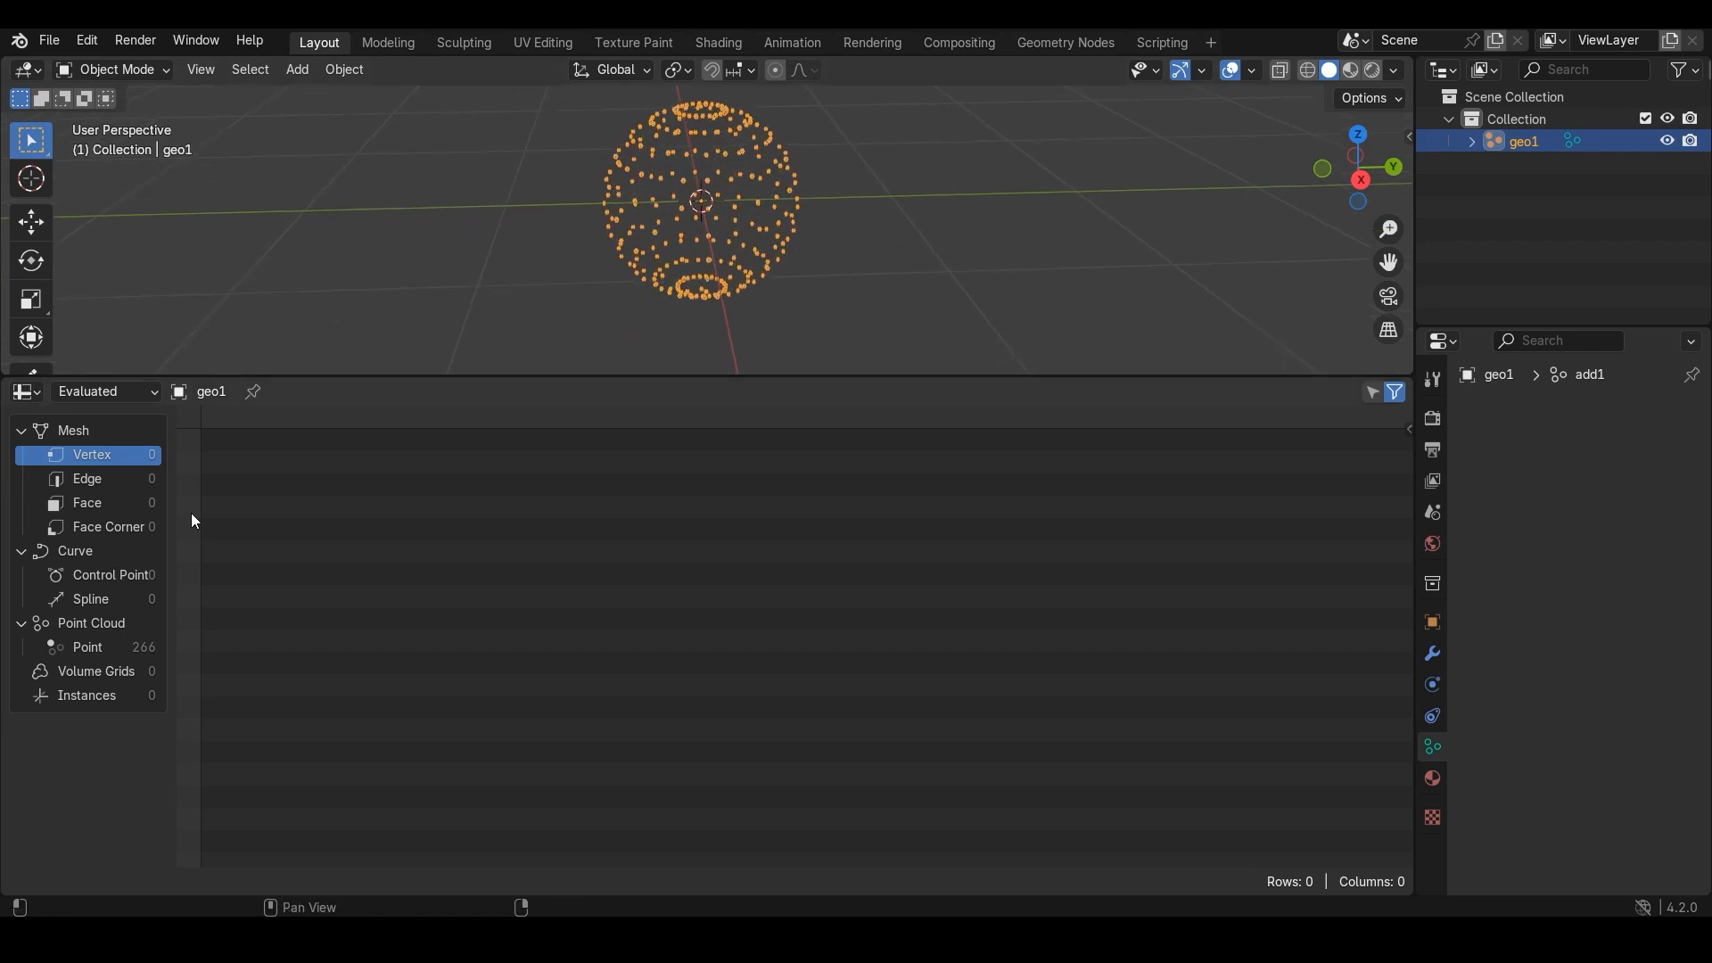
{"action": "left_click", "coordinate": [101, 480]}
{"action": "left_click", "coordinate": [99, 505]}
{"action": "left_click", "coordinate": [101, 530]}
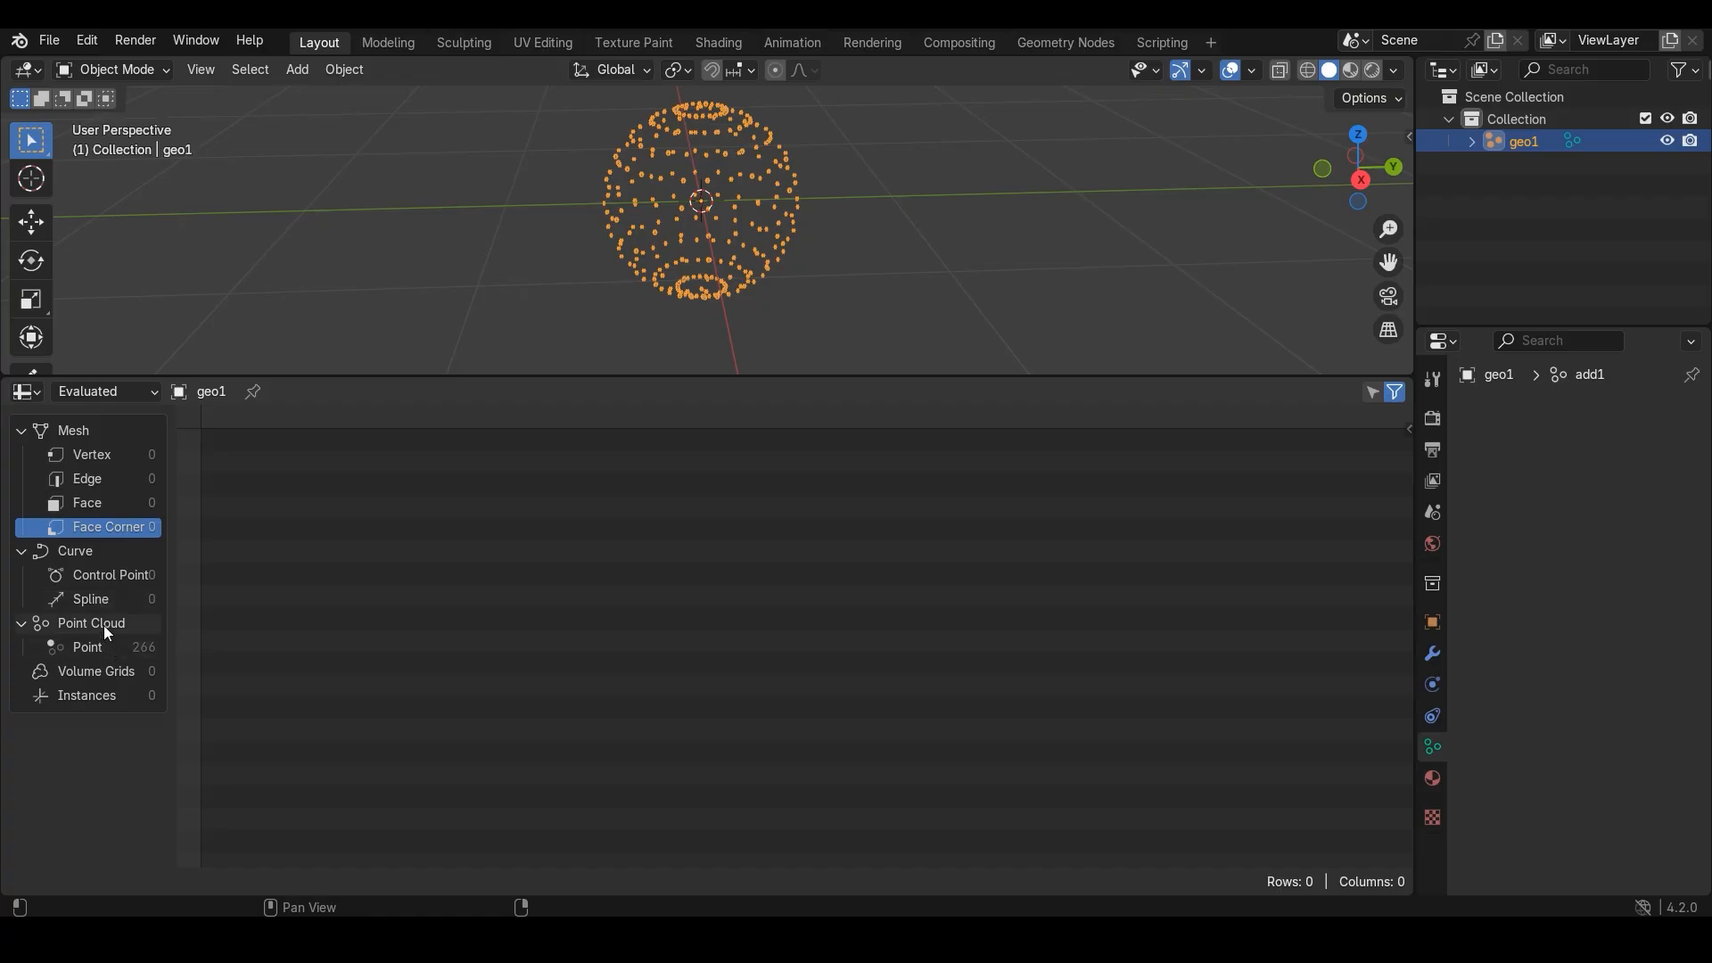
{"action": "left_click", "coordinate": [91, 647]}
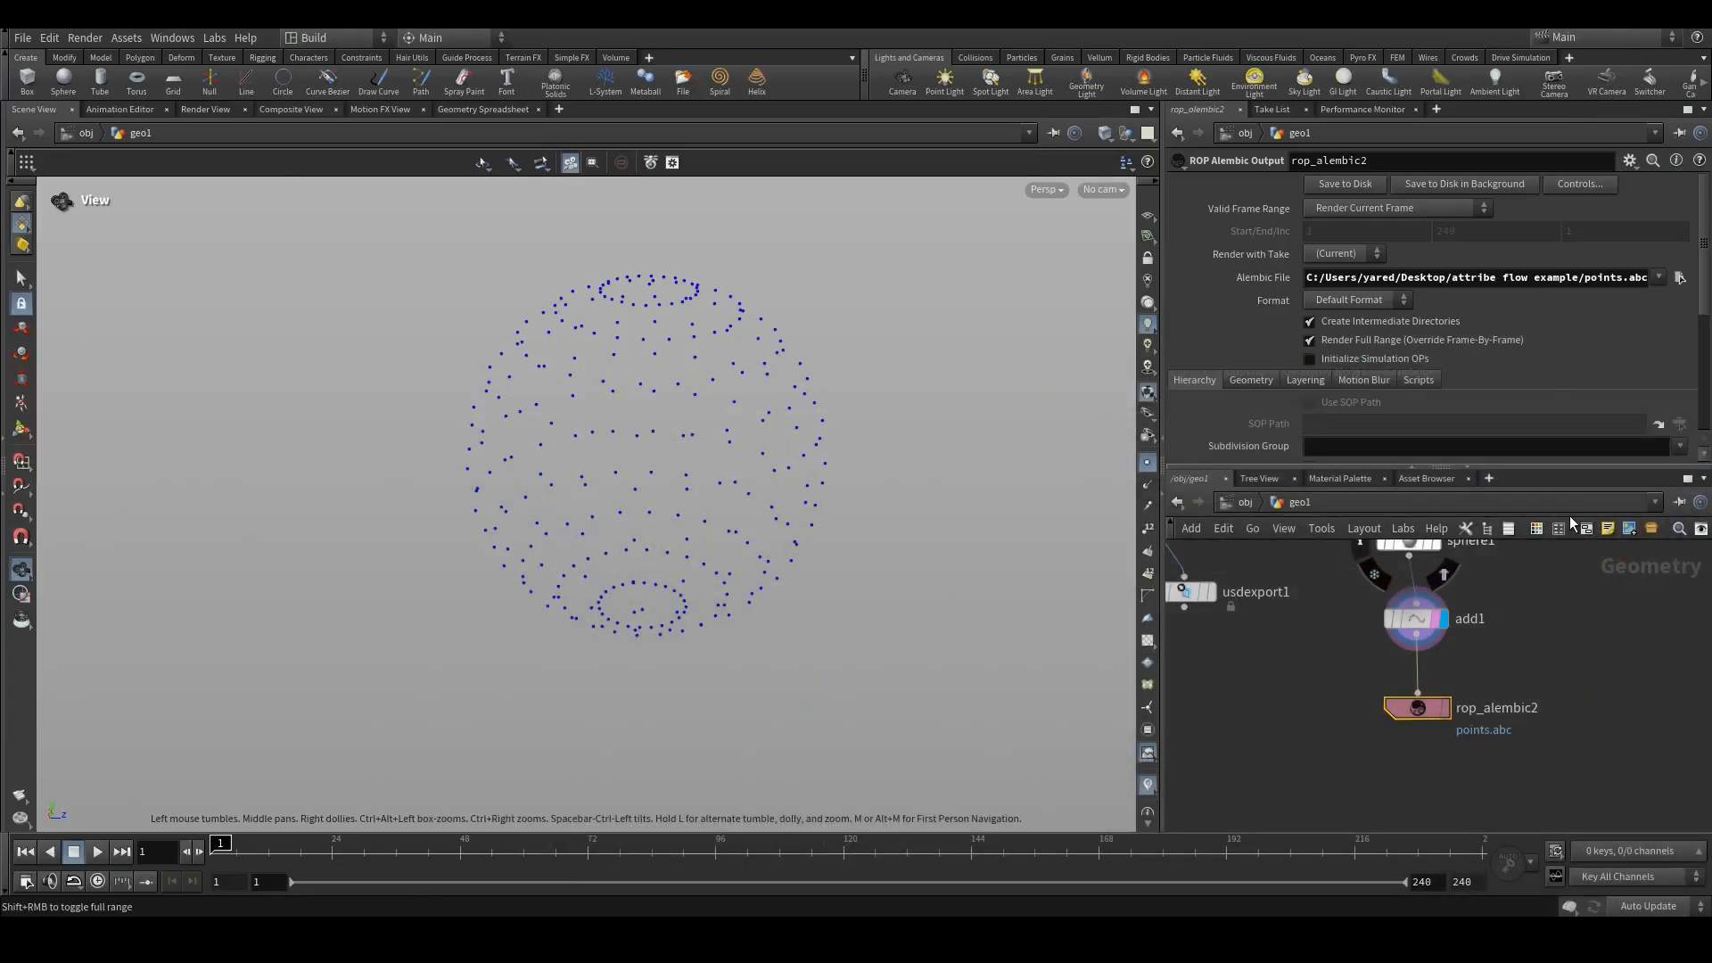
- In Houdini, insert an Attribute Wrangle between add1 and rop_alembic2 with the expression f@radius = 0.8;
{"action": "middle_click_drag", "start_coordinate": [1568, 618], "coordinate": [1501, 636]}
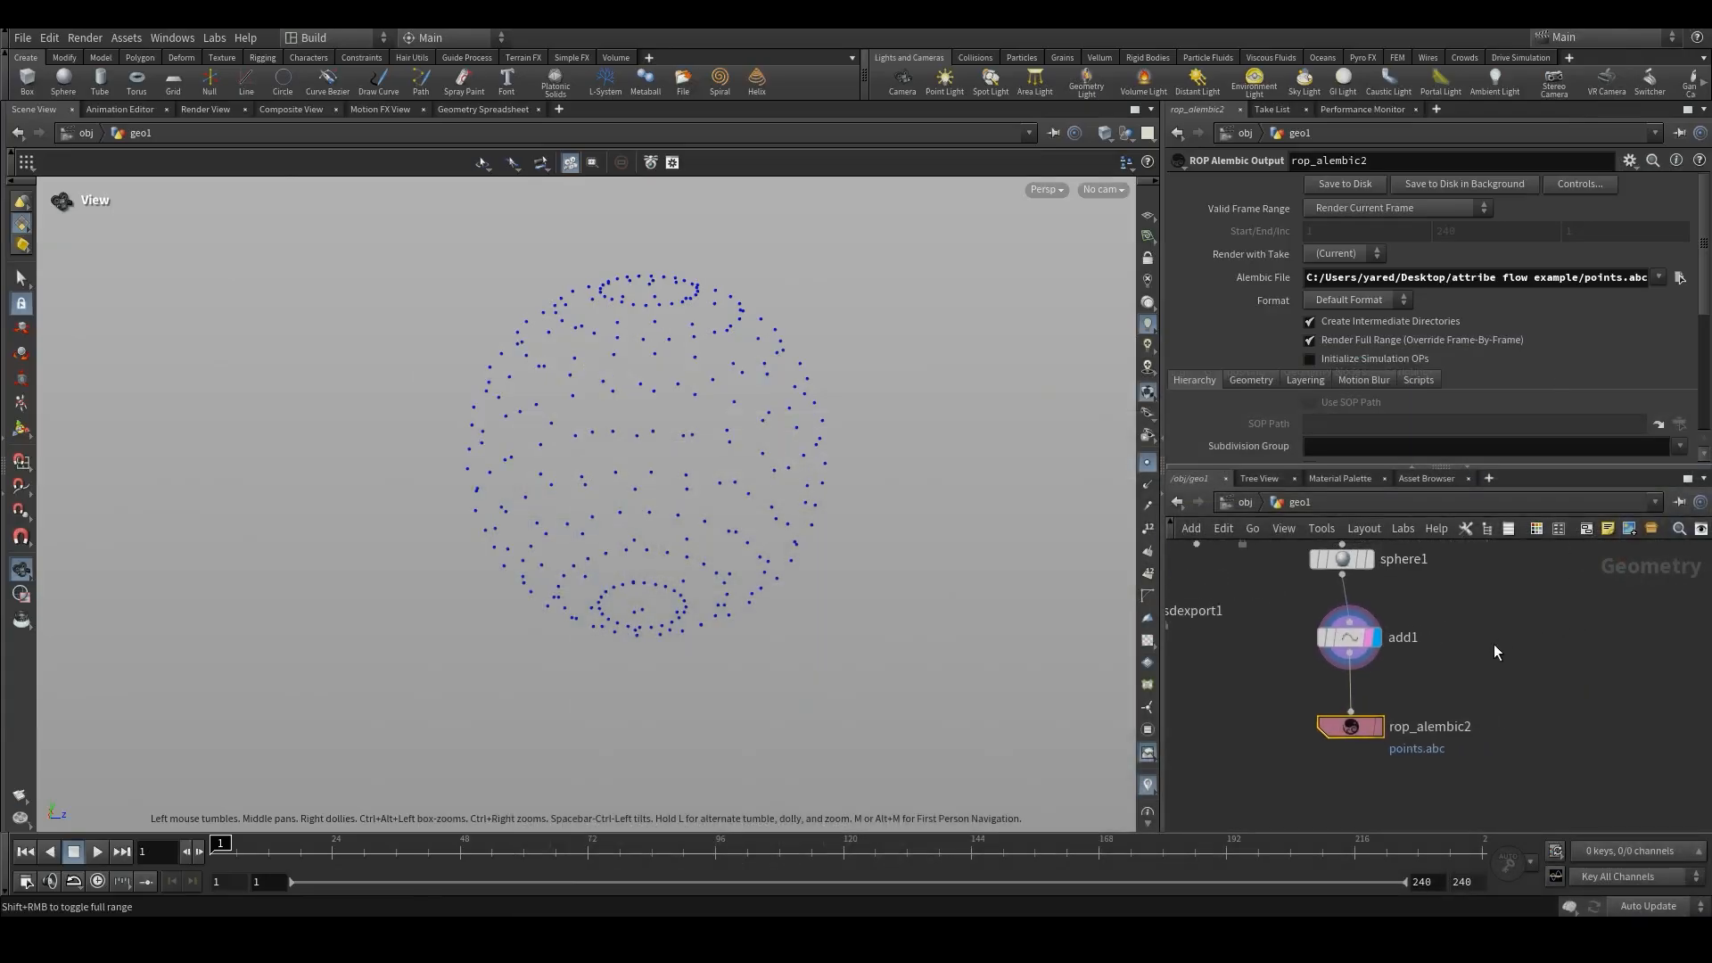
{"action": "key", "text": "Tab"}
{"action": "type", "text": "wr"}
{"action": "key", "text": "Return"}
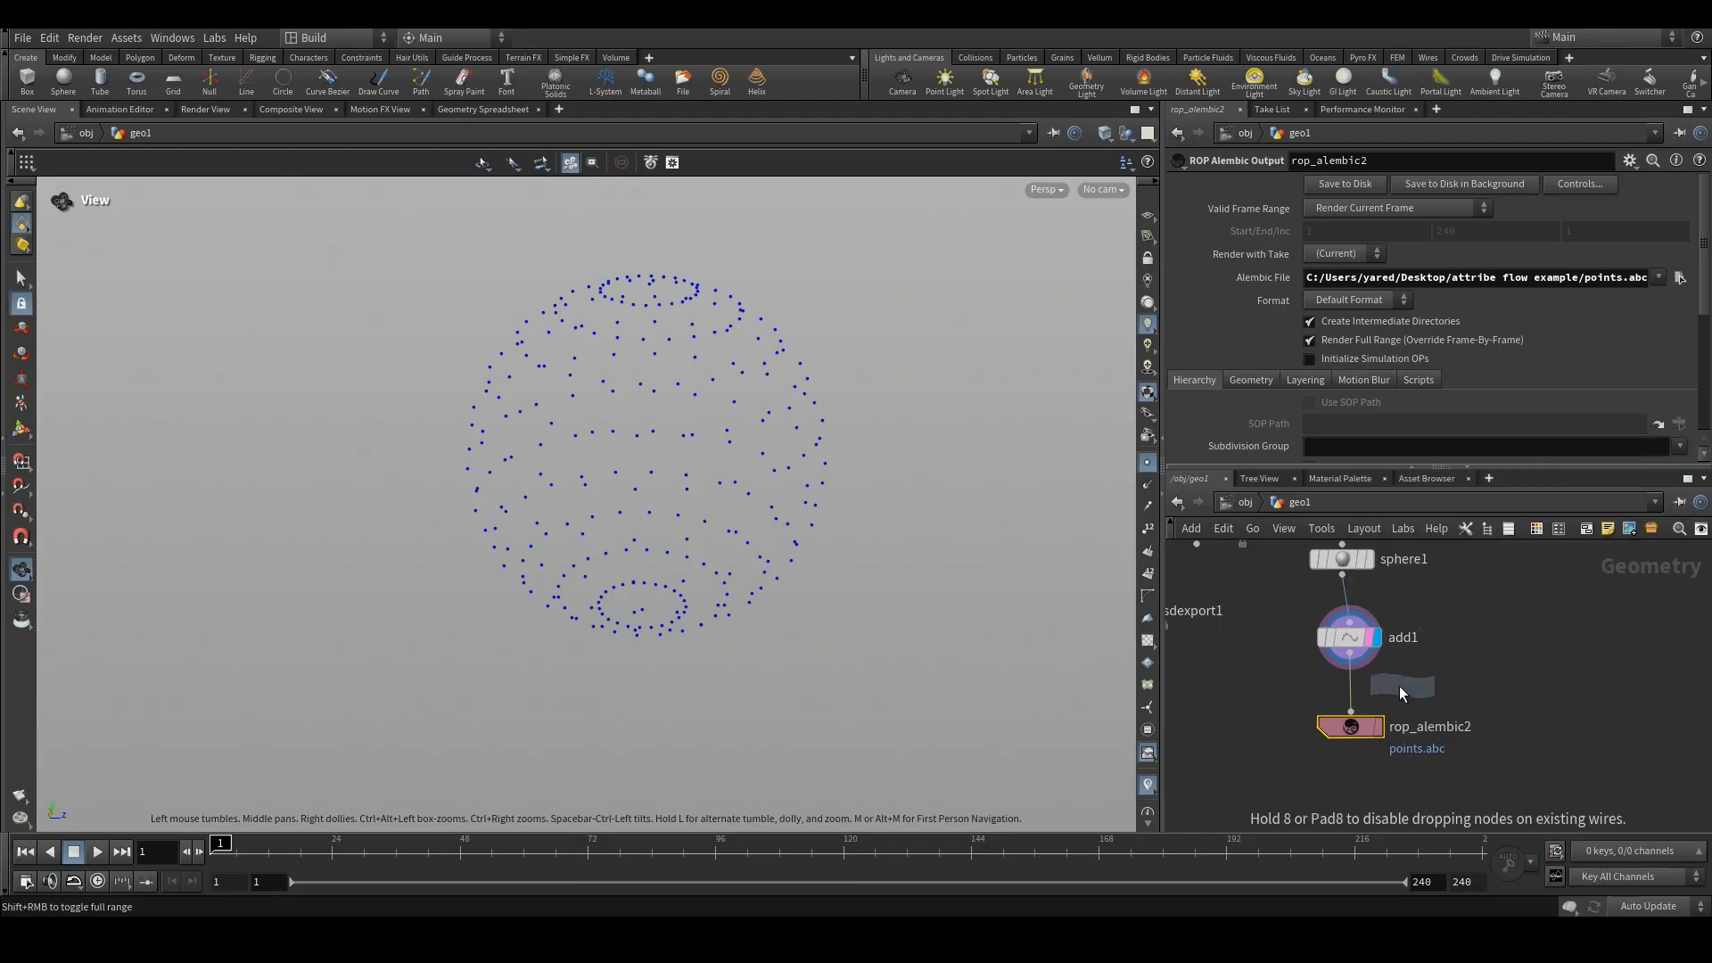
{"action": "left_click", "coordinate": [1357, 669]}
{"action": "left_click", "coordinate": [1329, 368]}
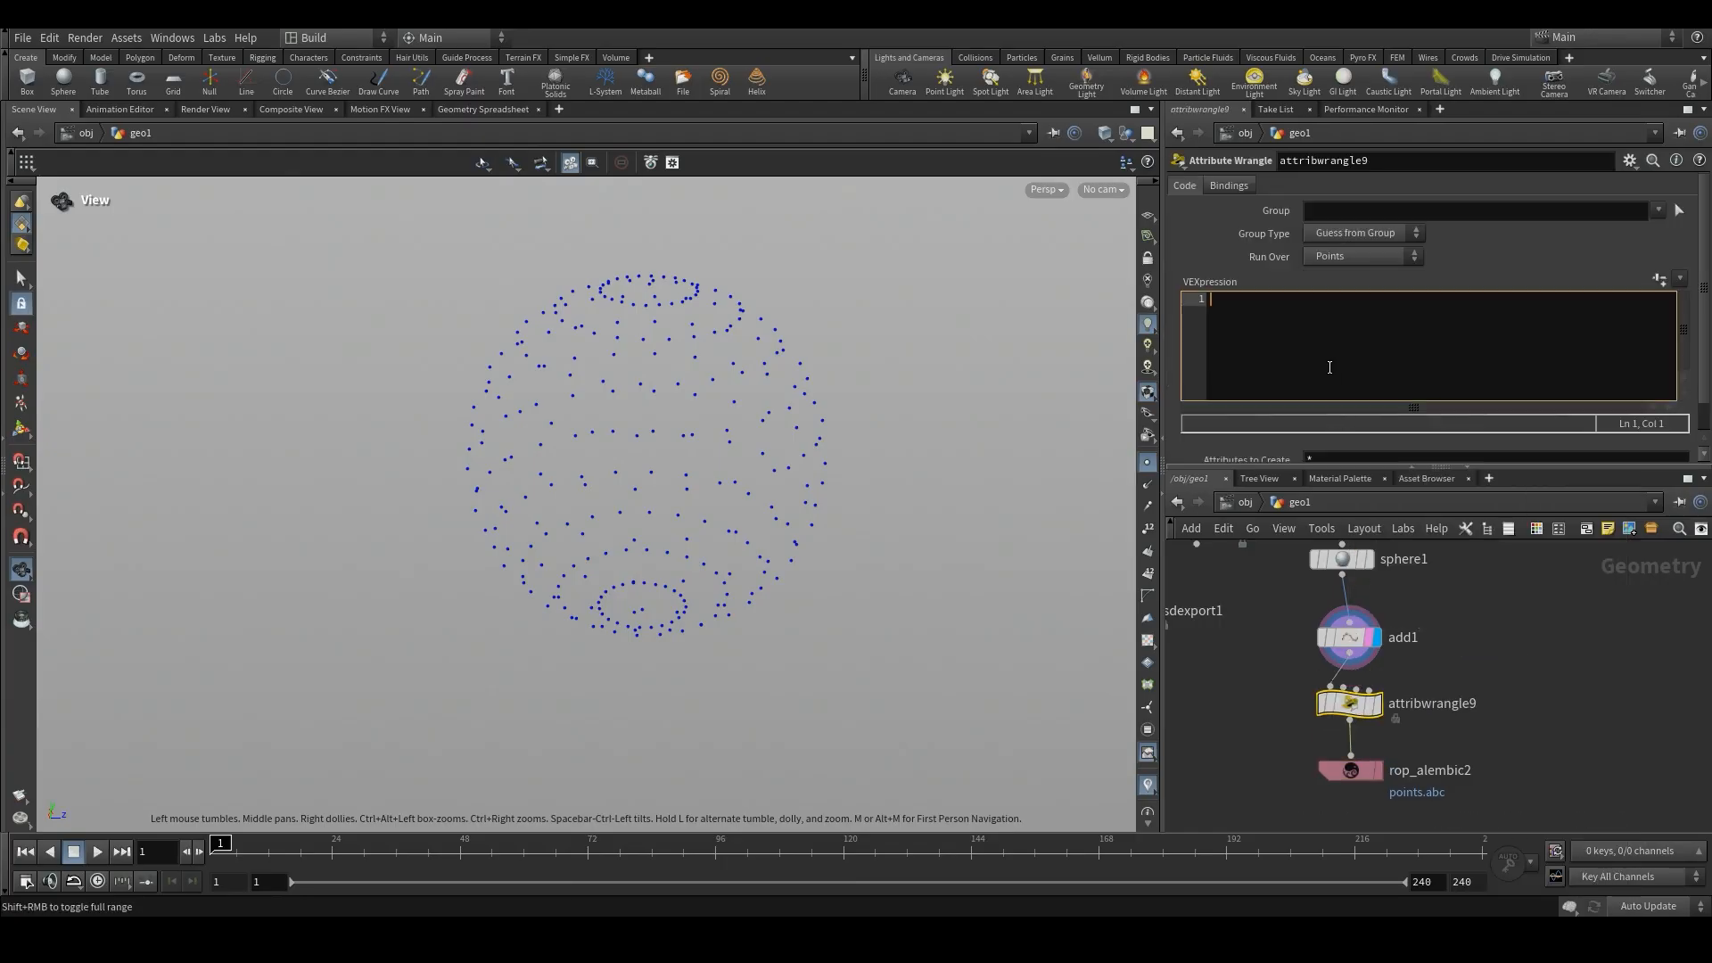
{"action": "type", "text": "f@radius = 0.8;"}
- Re-export points.abc from rop_alembic2 with the radius attribute and replace Blender's geo1 point cloud with the newly imported file
{"action": "middle_click_drag", "start_coordinate": [1438, 749], "coordinate": [1463, 682]}
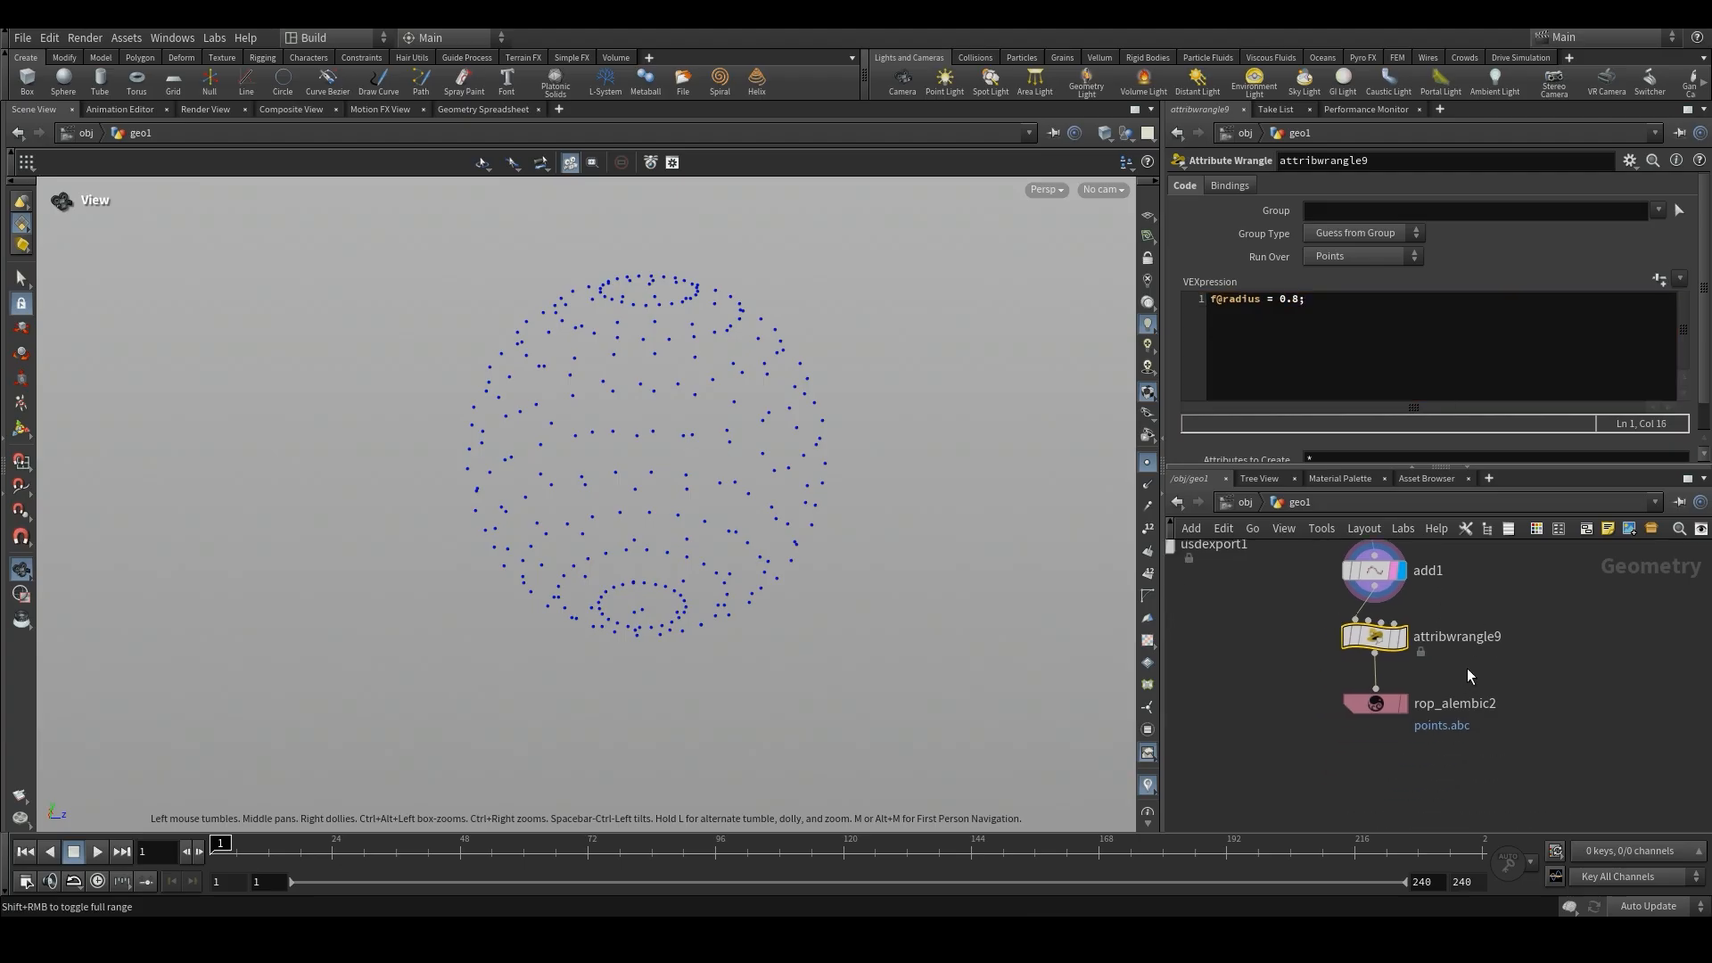
{"action": "left_click", "coordinate": [1376, 704]}
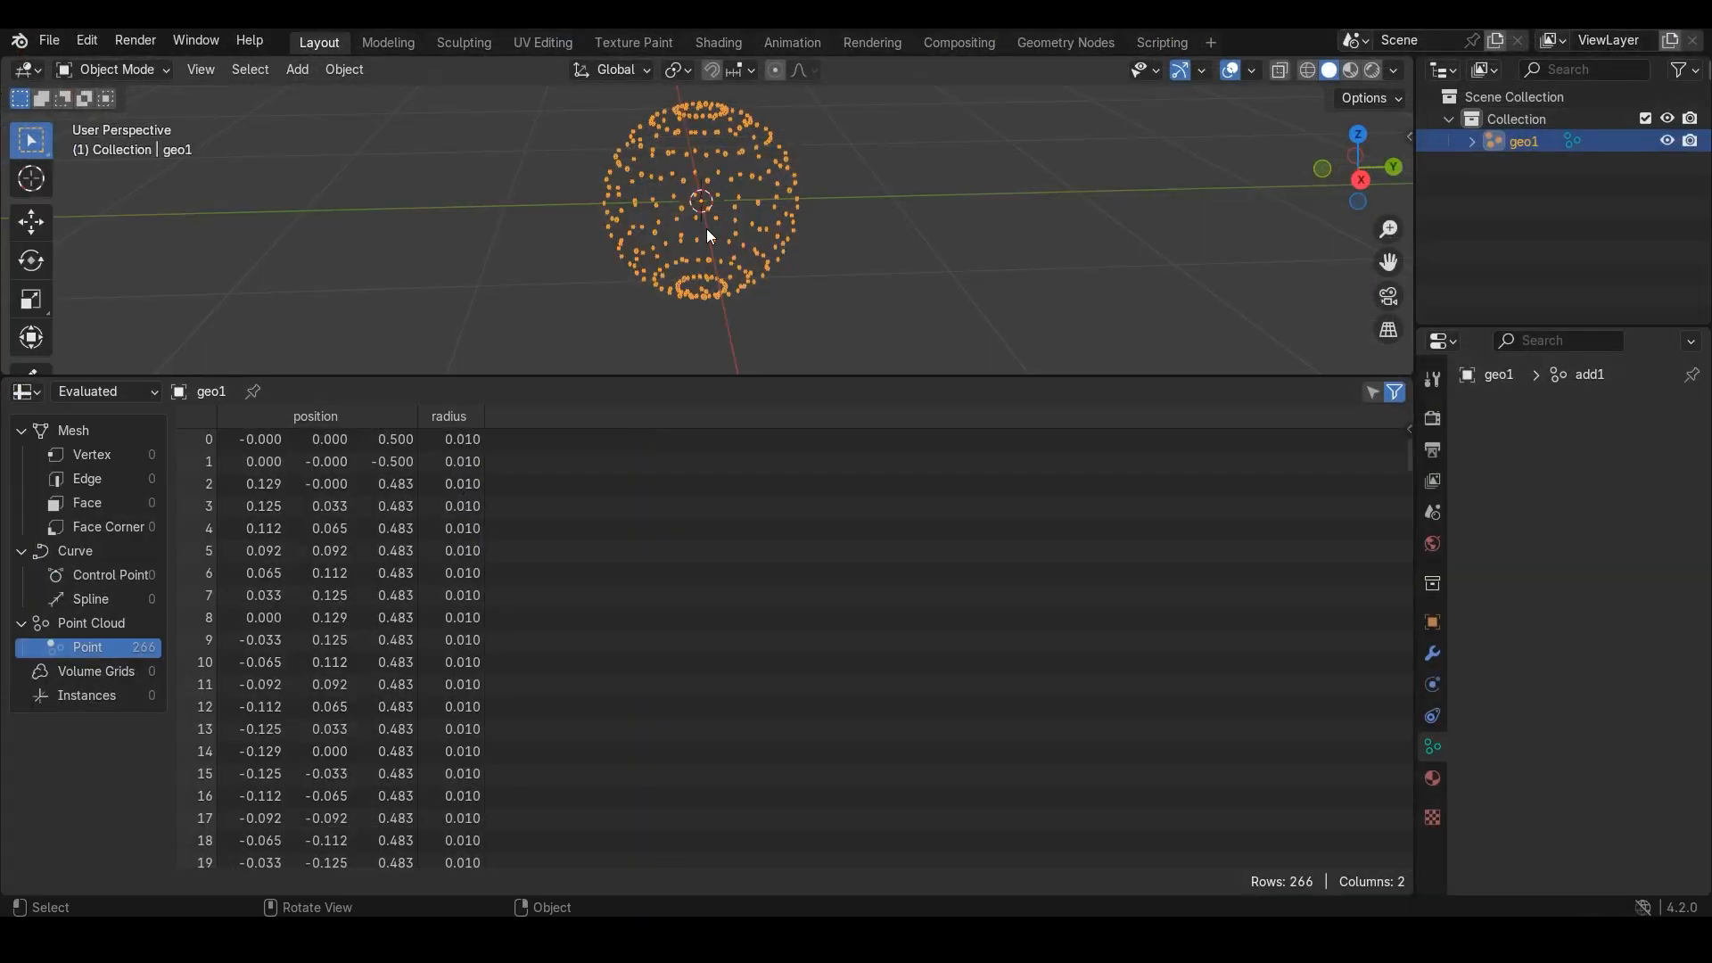
{"action": "key", "text": "Delete"}
{"action": "left_click", "coordinate": [39, 40]}
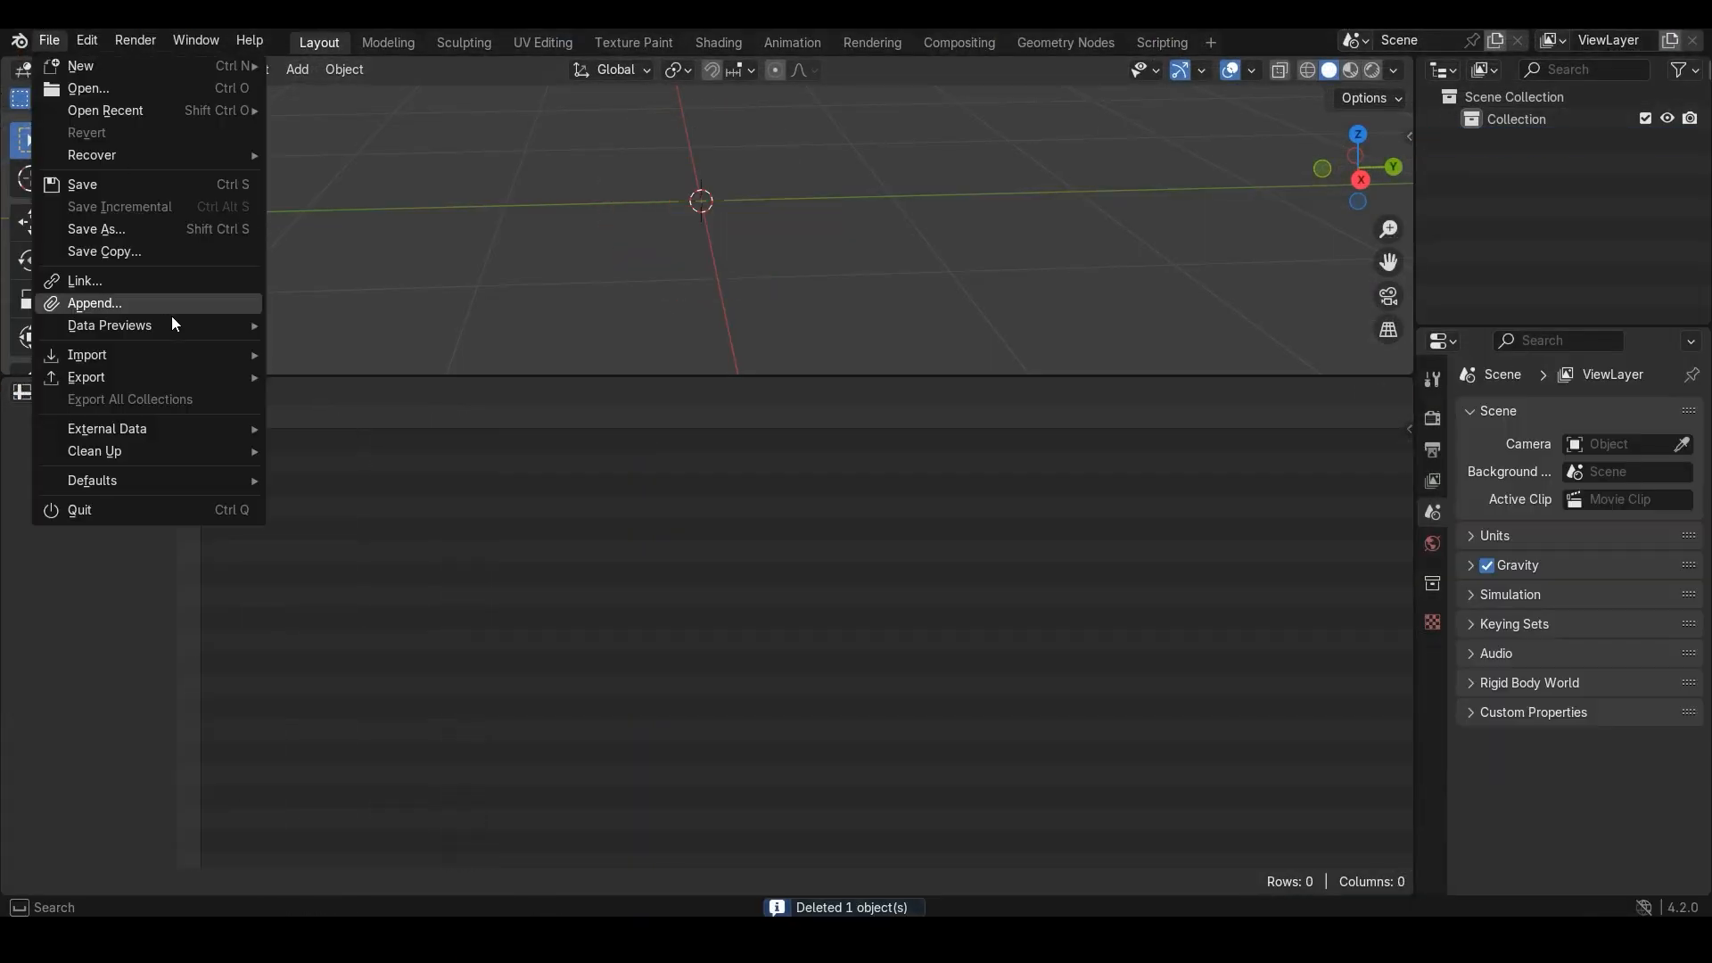
{"action": "mouse_move", "coordinate": [173, 350]}
{"action": "left_click", "coordinate": [303, 377]}
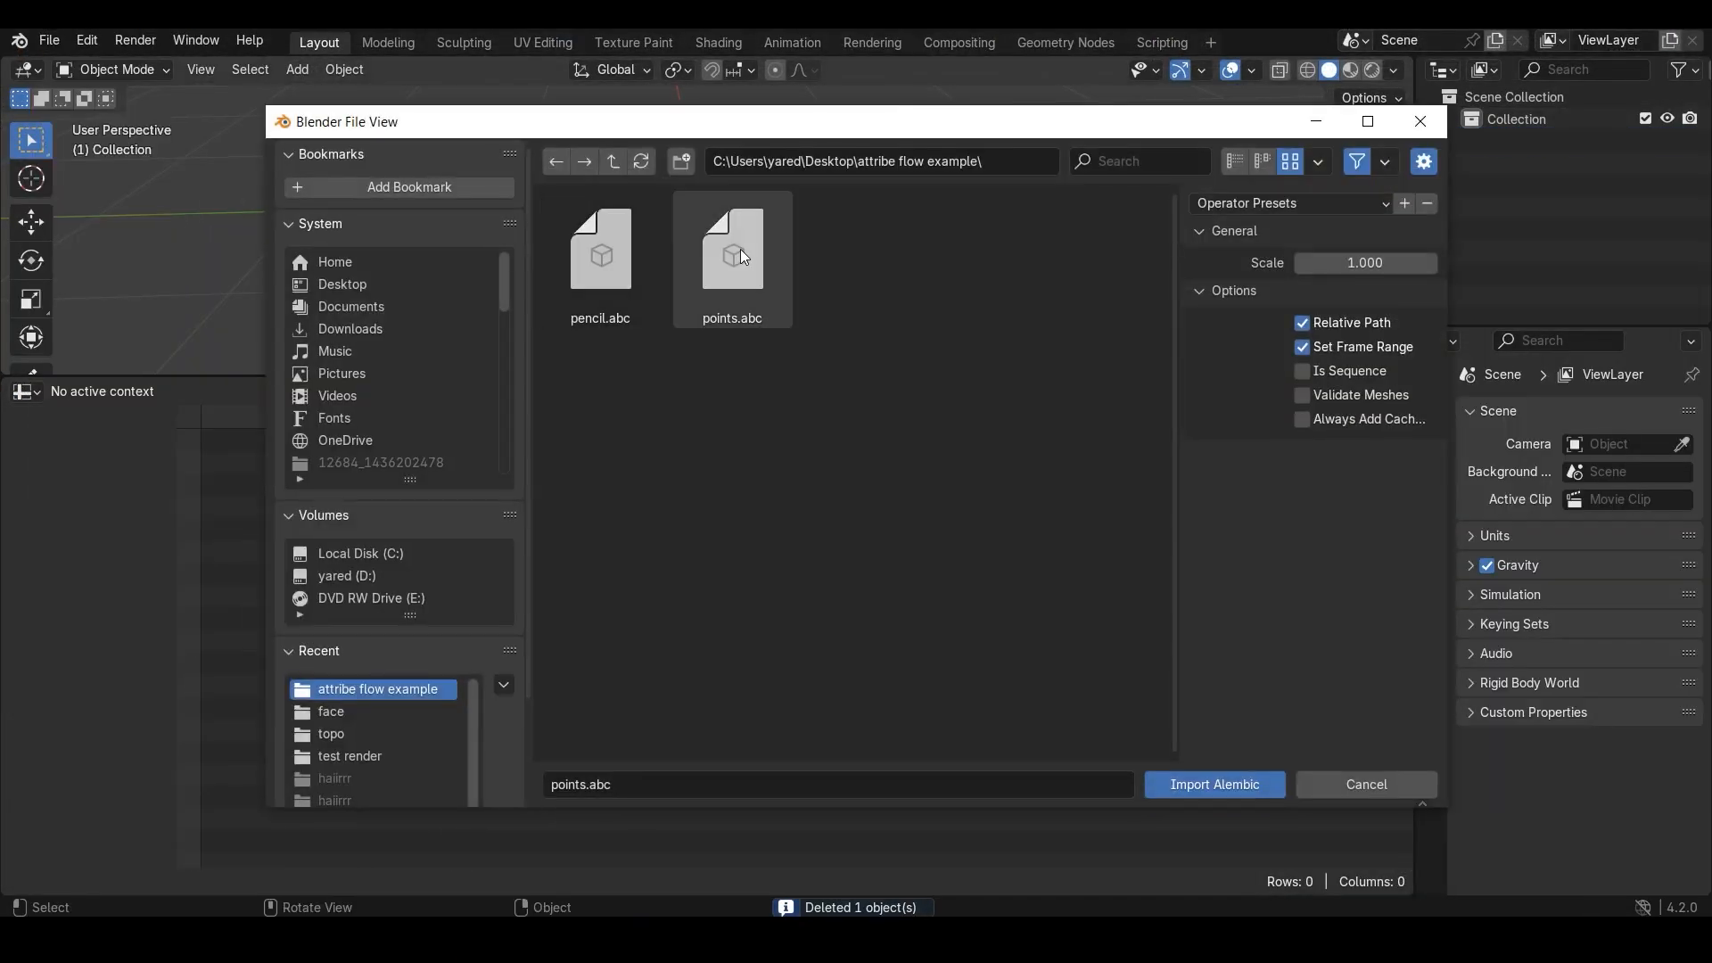
{"action": "double_click", "coordinate": [740, 248]}
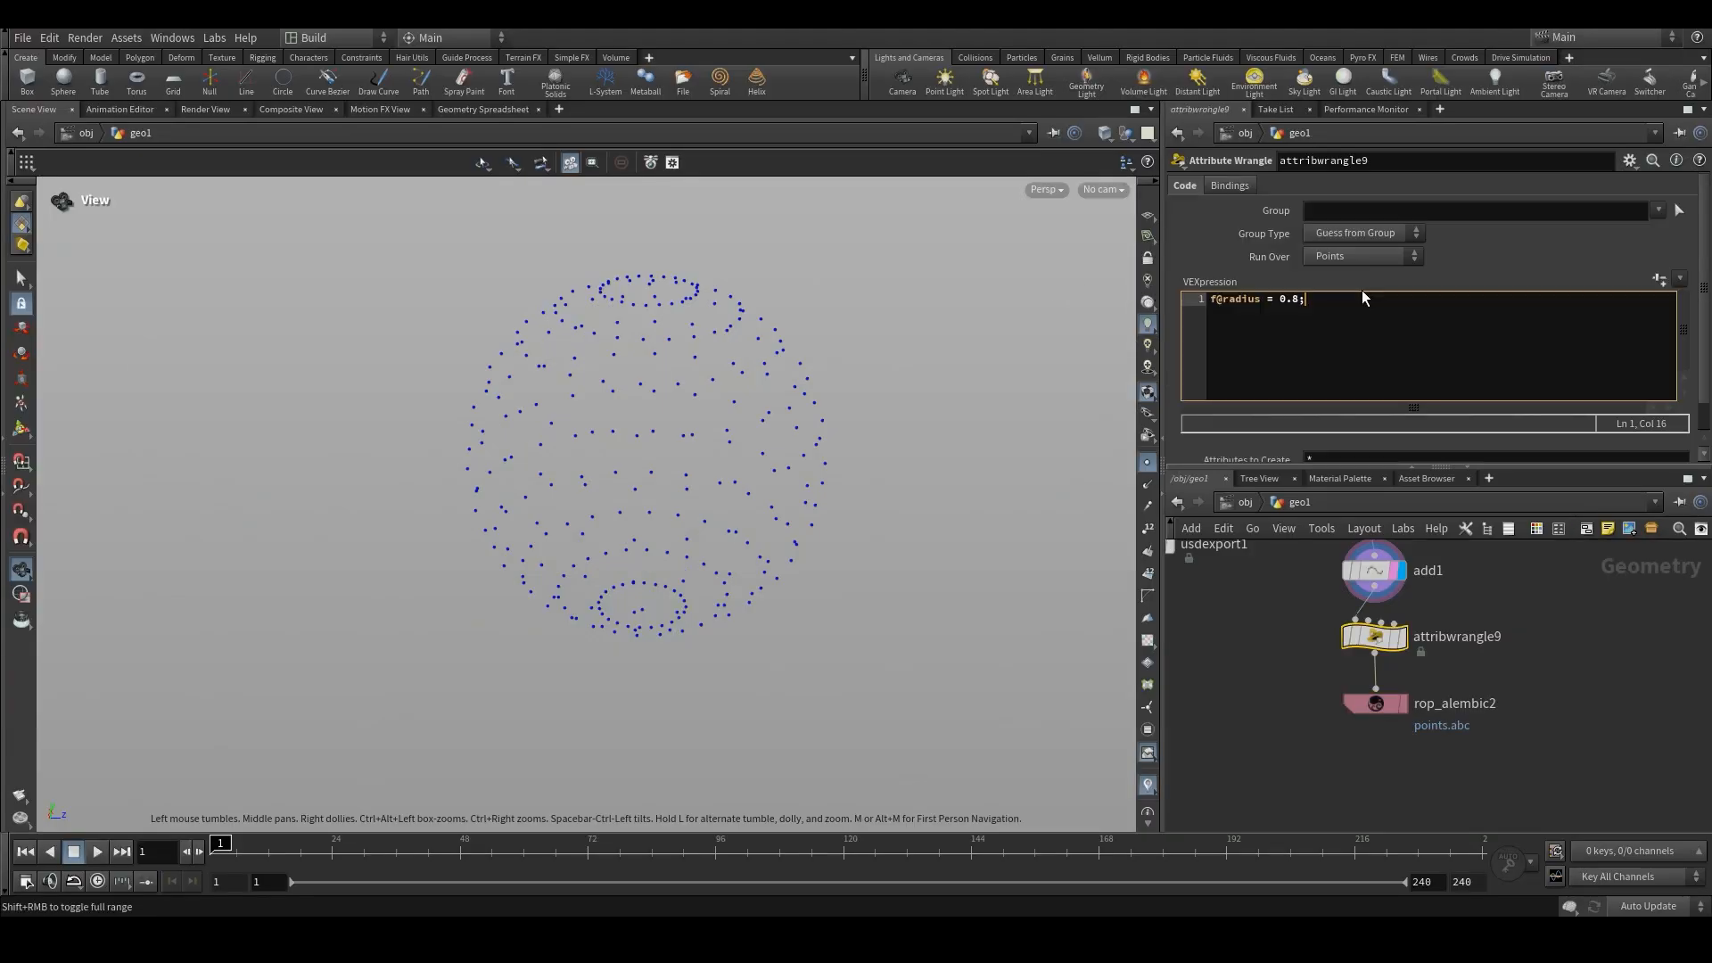
- Append the line v@P = set(0,1,0); to Houdini's attribwrangle9 and display that node
{"action": "key", "text": "Return"}
{"action": "type", "text": "v@P = set();"}
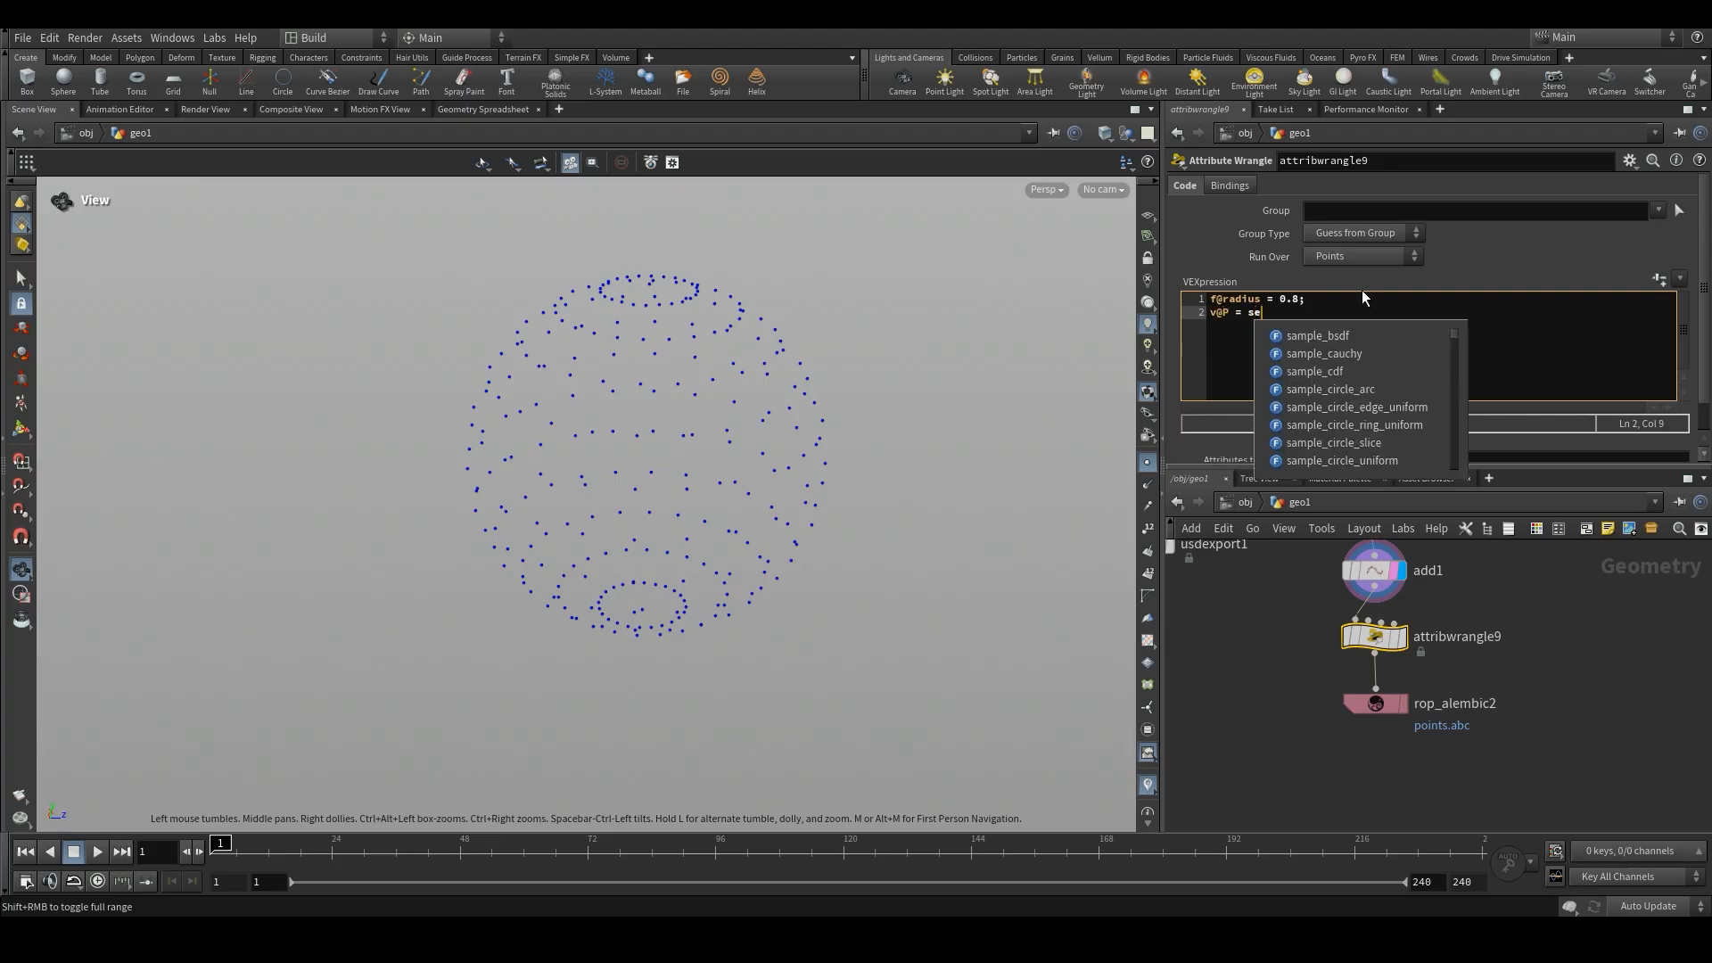
{"action": "key", "text": "Left"}
{"action": "key", "text": "Left"}
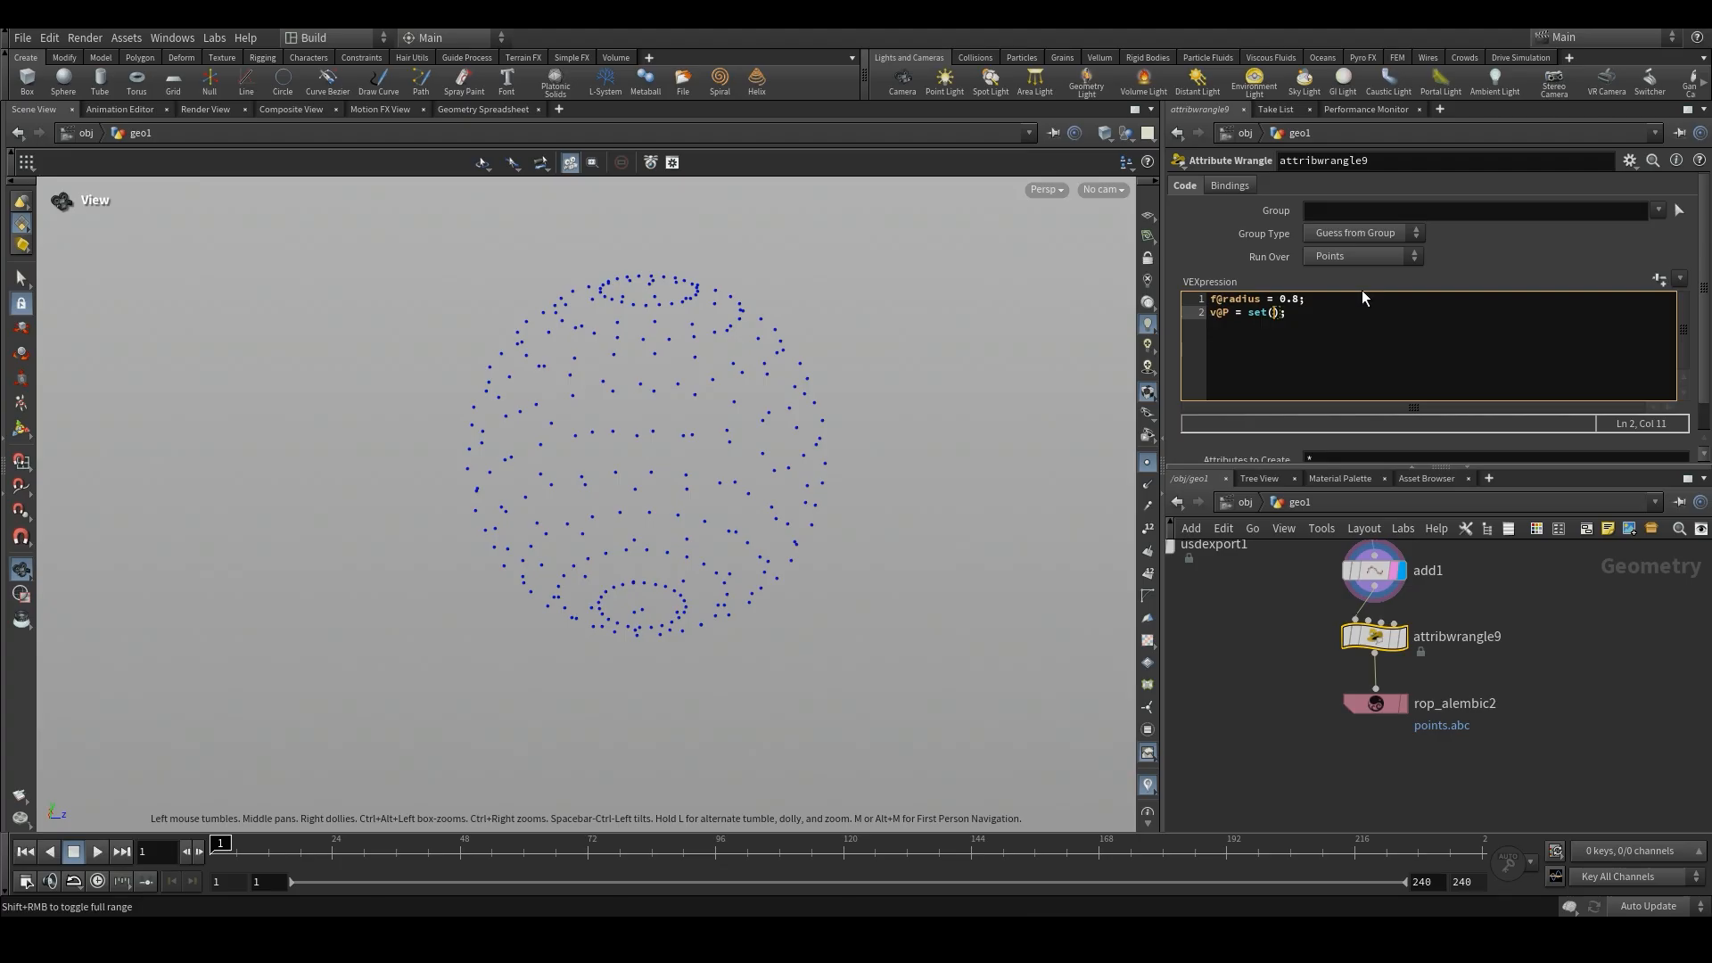
{"action": "type", "text": "0,1,0"}
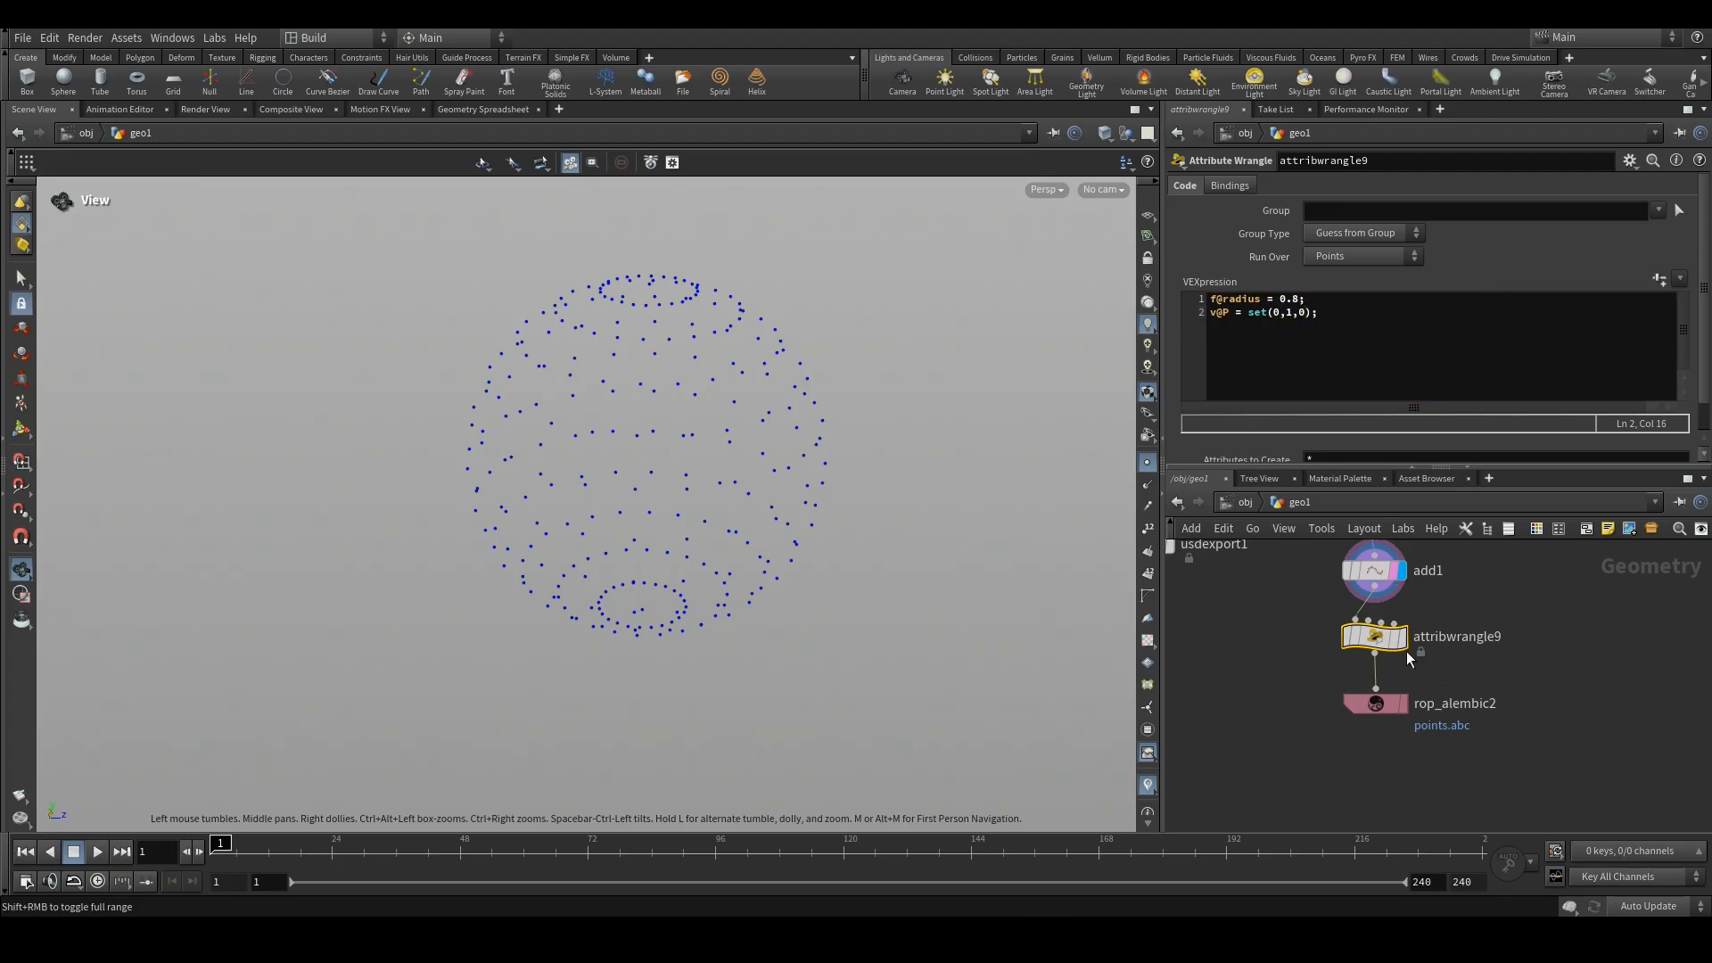
{"action": "mouse_move", "coordinate": [1396, 646]}
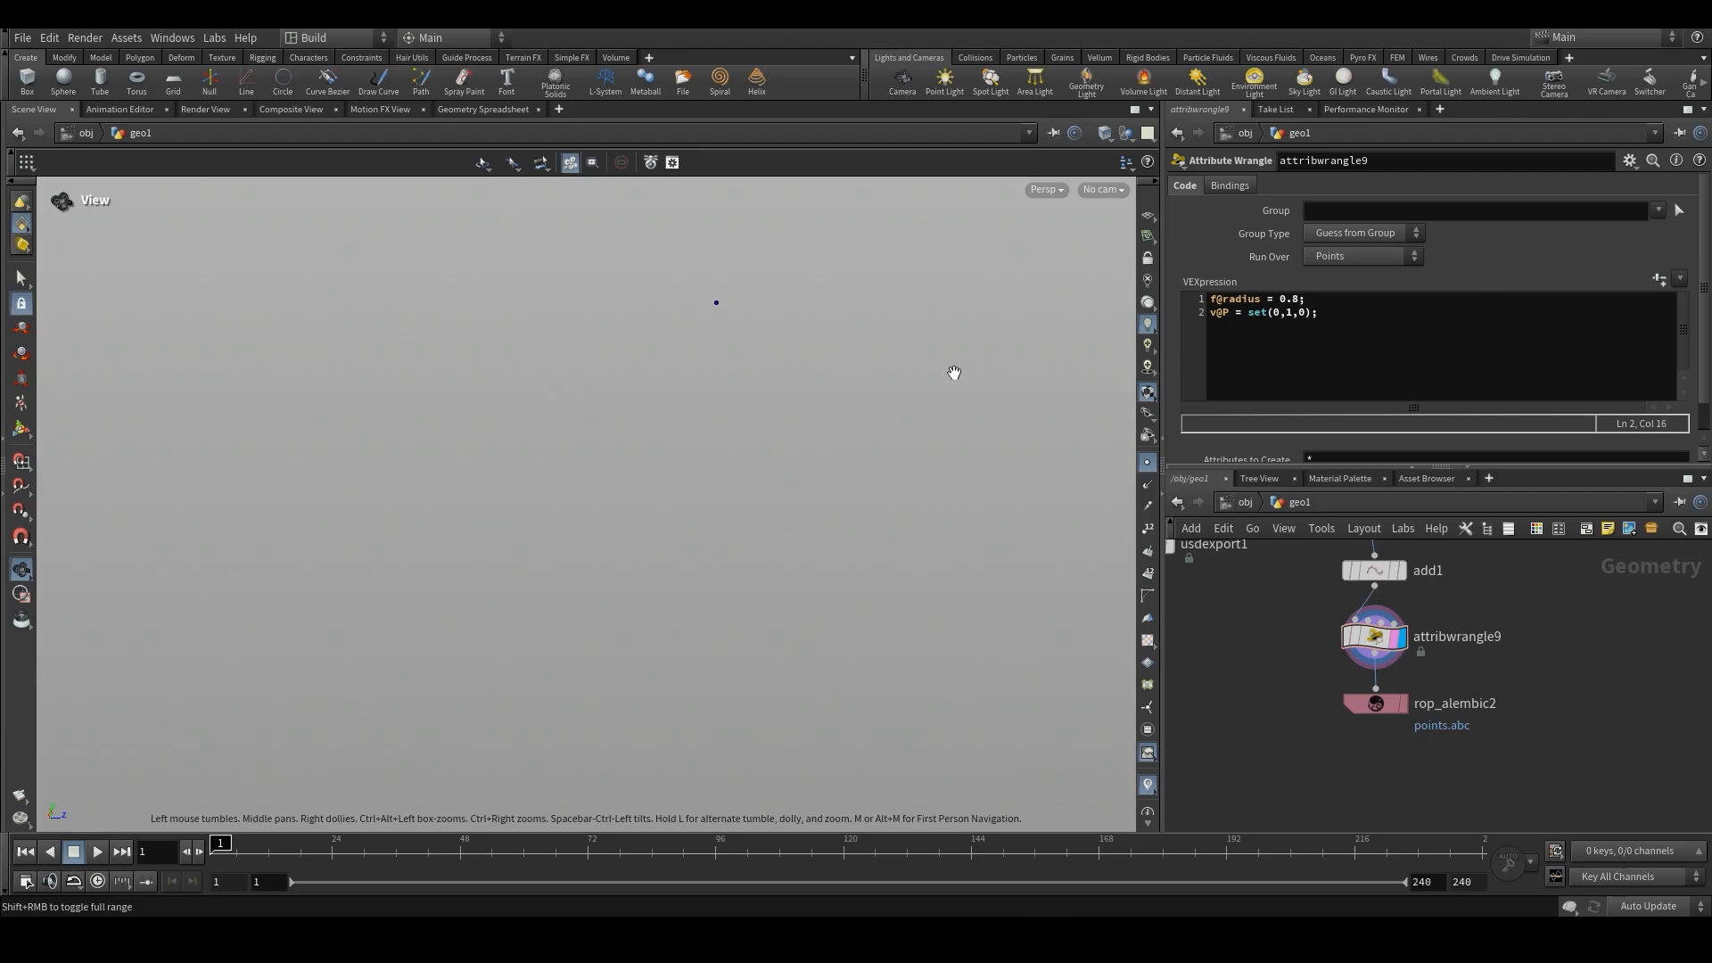
- Export the repositioned points to points.abc from rop_alembic2, then delete geo1 in Blender and import the updated Alembic file
{"action": "left_click", "coordinate": [1374, 704]}
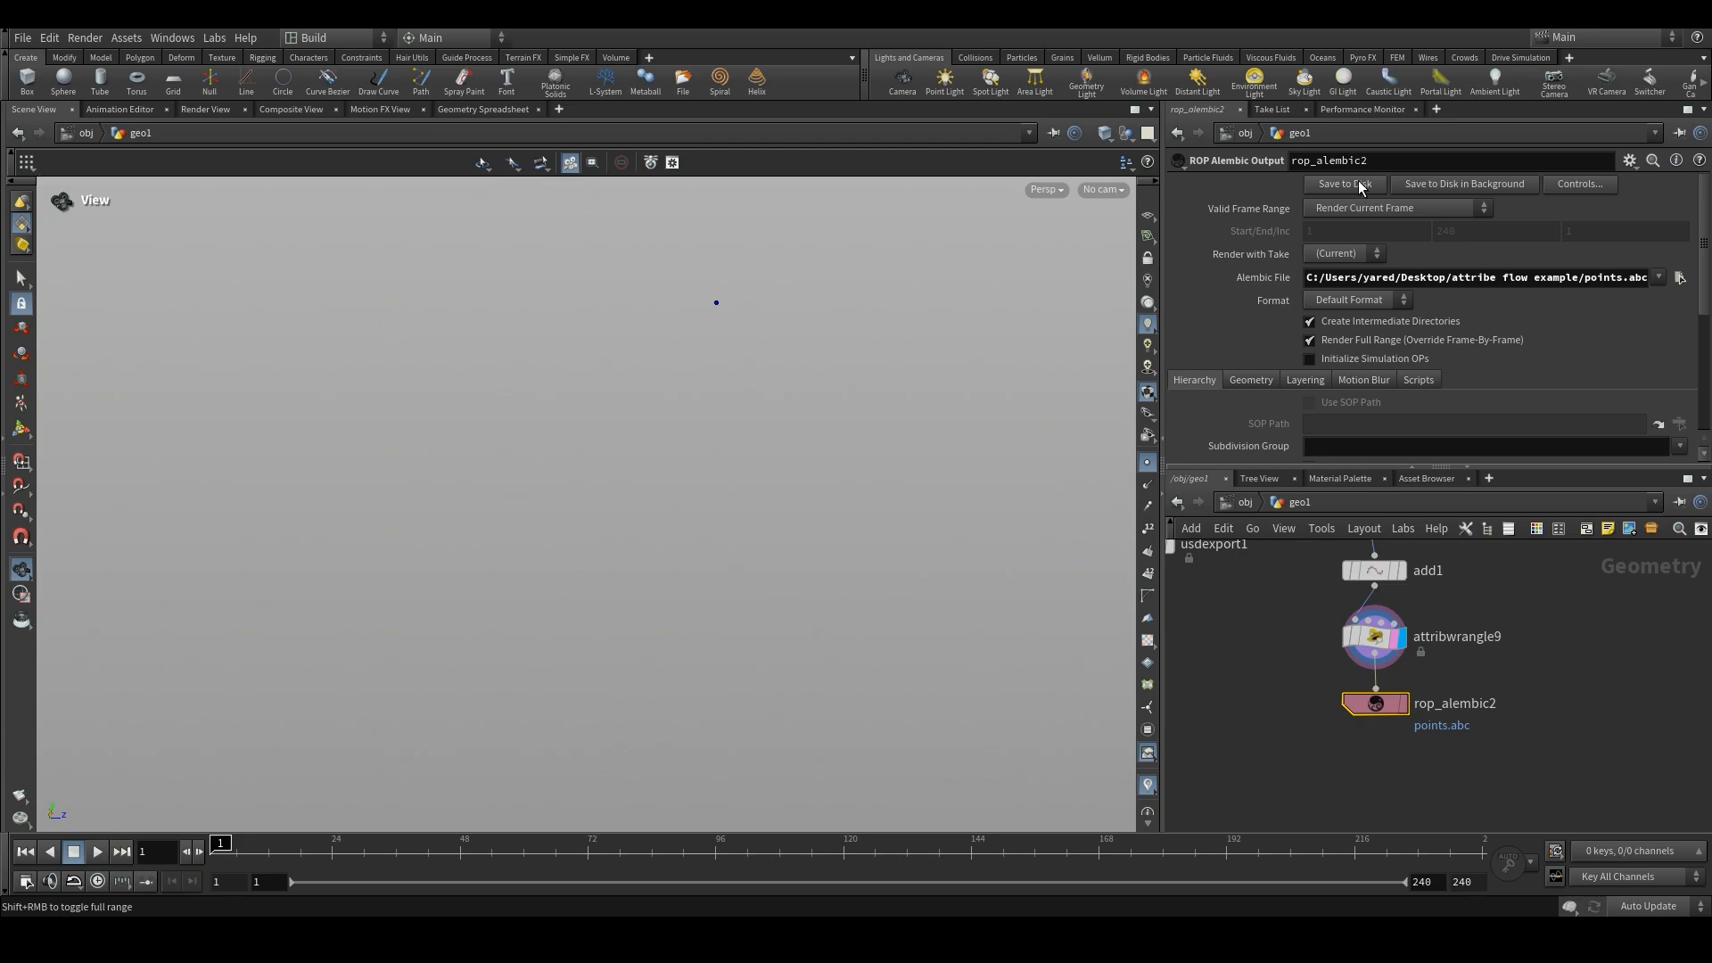
{"action": "left_click", "coordinate": [1358, 190]}
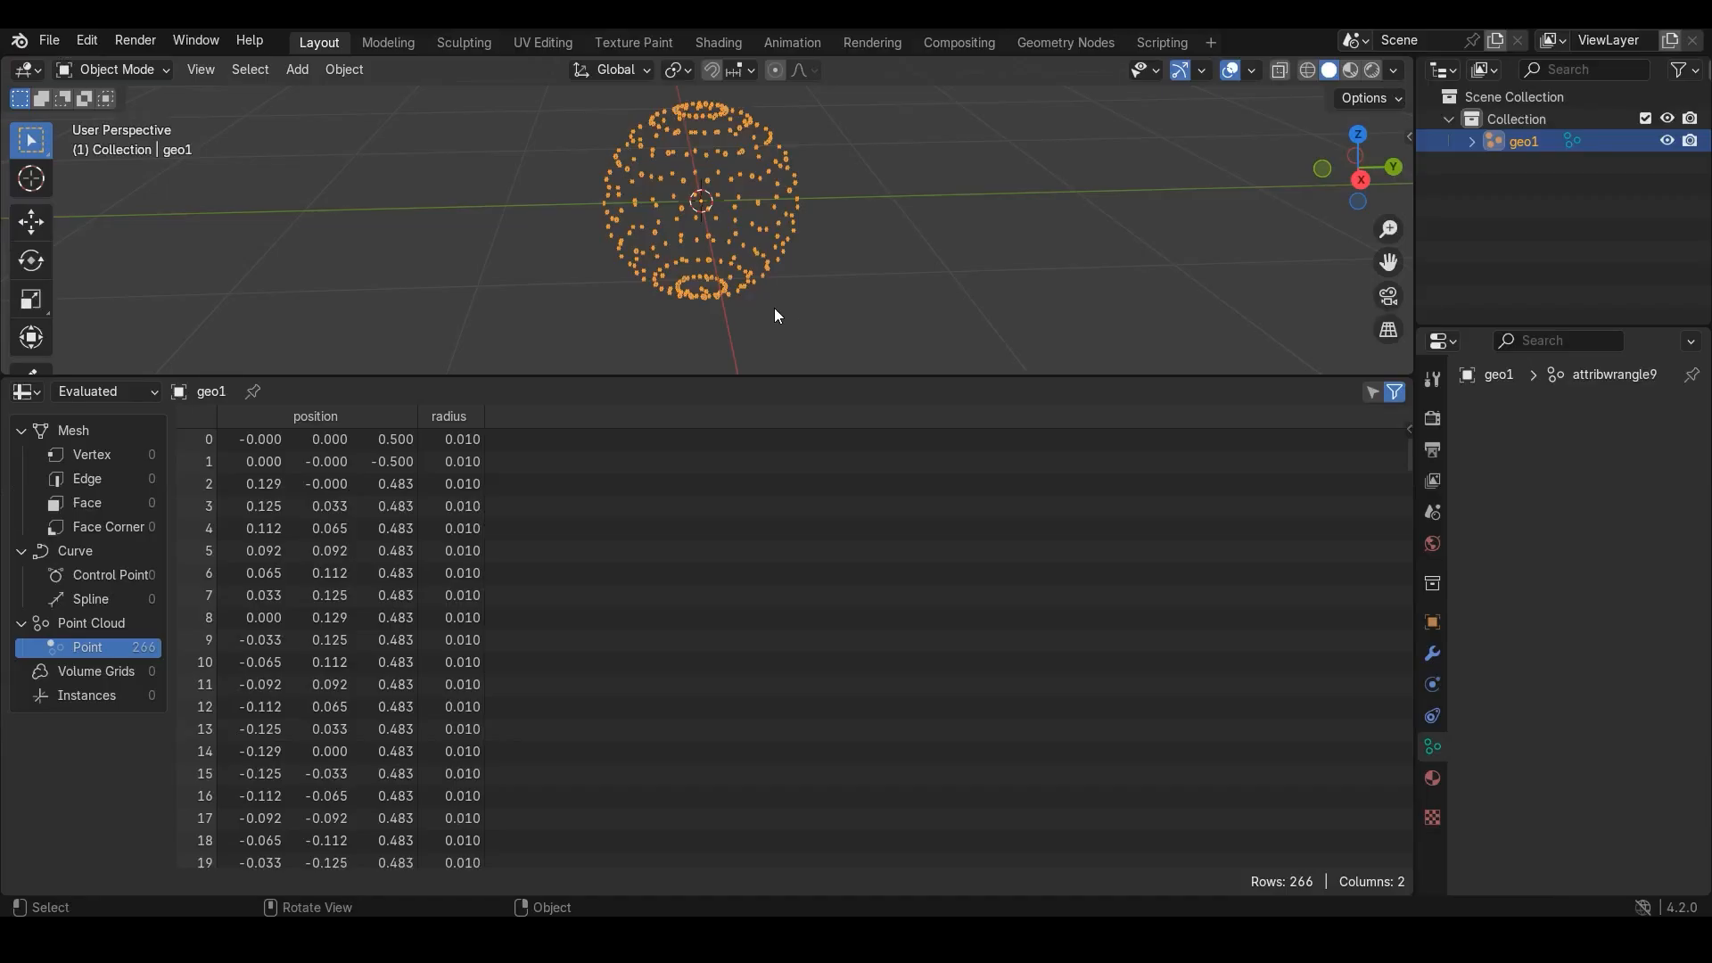
{"action": "key", "text": "x"}
{"action": "left_click", "coordinate": [624, 223]}
{"action": "left_click", "coordinate": [49, 40]}
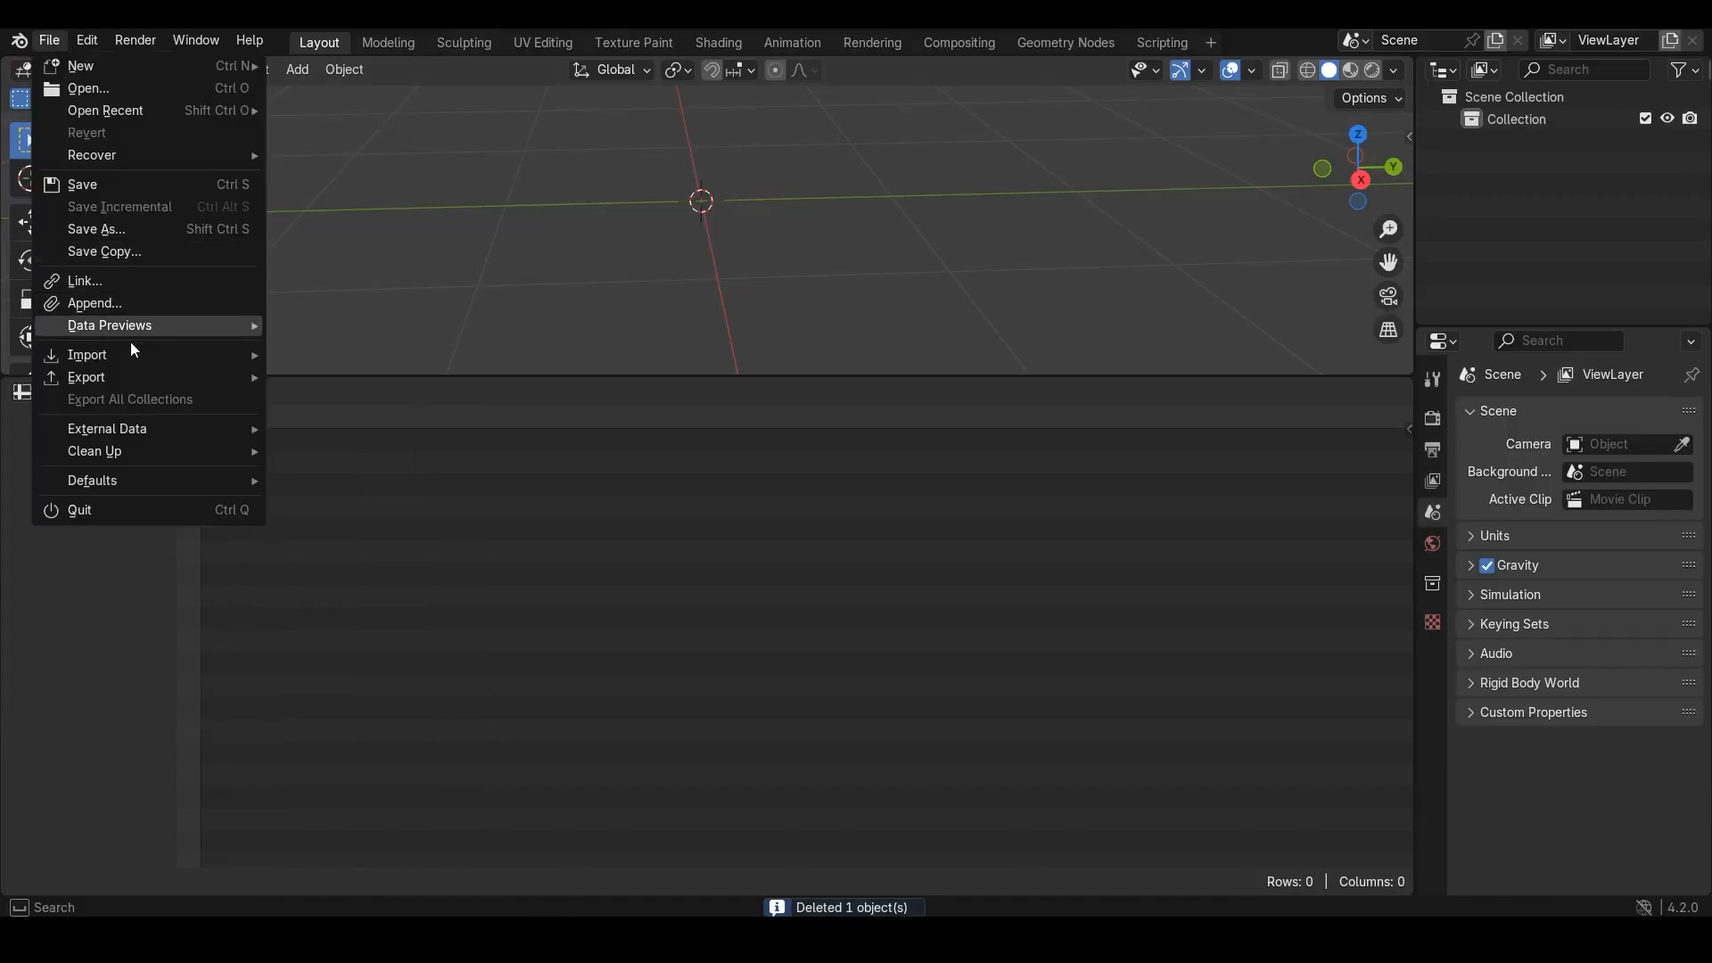
{"action": "mouse_move", "coordinate": [134, 354]}
{"action": "left_click", "coordinate": [392, 376]}
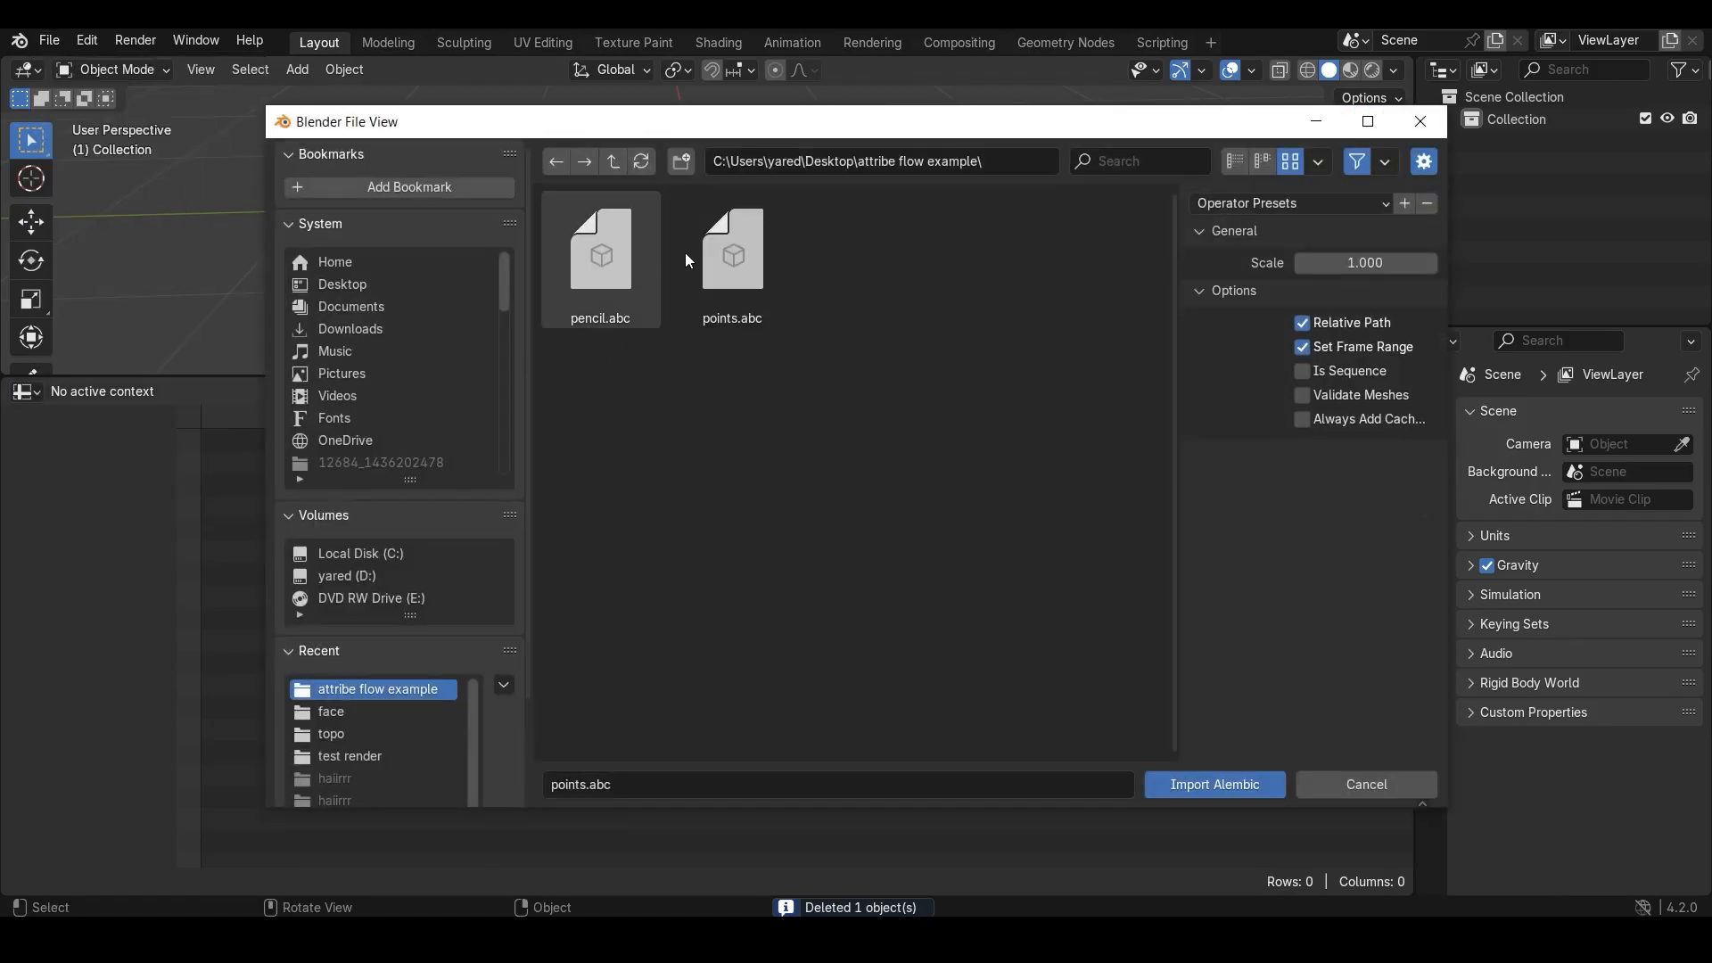
{"action": "double_click", "coordinate": [717, 255]}
- Inspect the re-imported geo1 point cloud in the viewport and its position and radius columns in the spreadsheet
{"action": "middle_click_drag", "start_coordinate": [747, 203], "coordinate": [373, 394]}
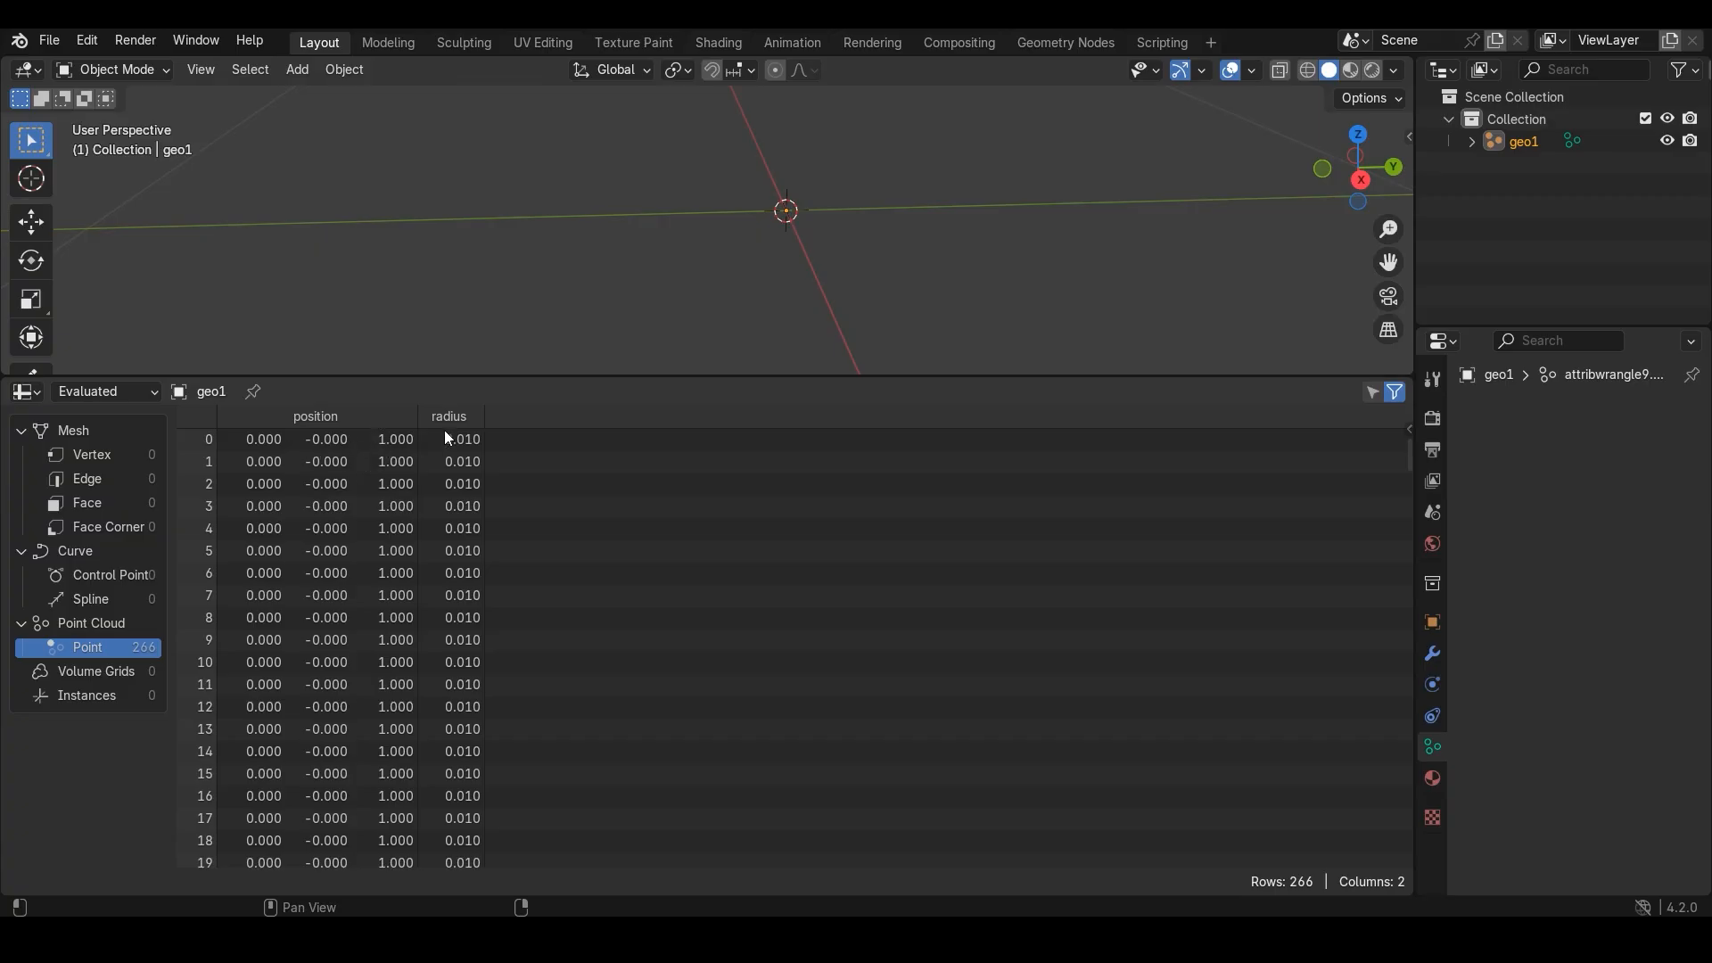
{"action": "middle_click_drag", "start_coordinate": [831, 236], "coordinate": [791, 281], "text": "shift"}
{"action": "scroll", "coordinate": [800, 280], "scroll_direction": "up", "scroll_amount": 2}
{"action": "scroll", "coordinate": [410, 448], "scroll_direction": "down", "scroll_amount": 1}
{"action": "scroll", "coordinate": [891, 250], "scroll_direction": "down", "scroll_amount": 2}
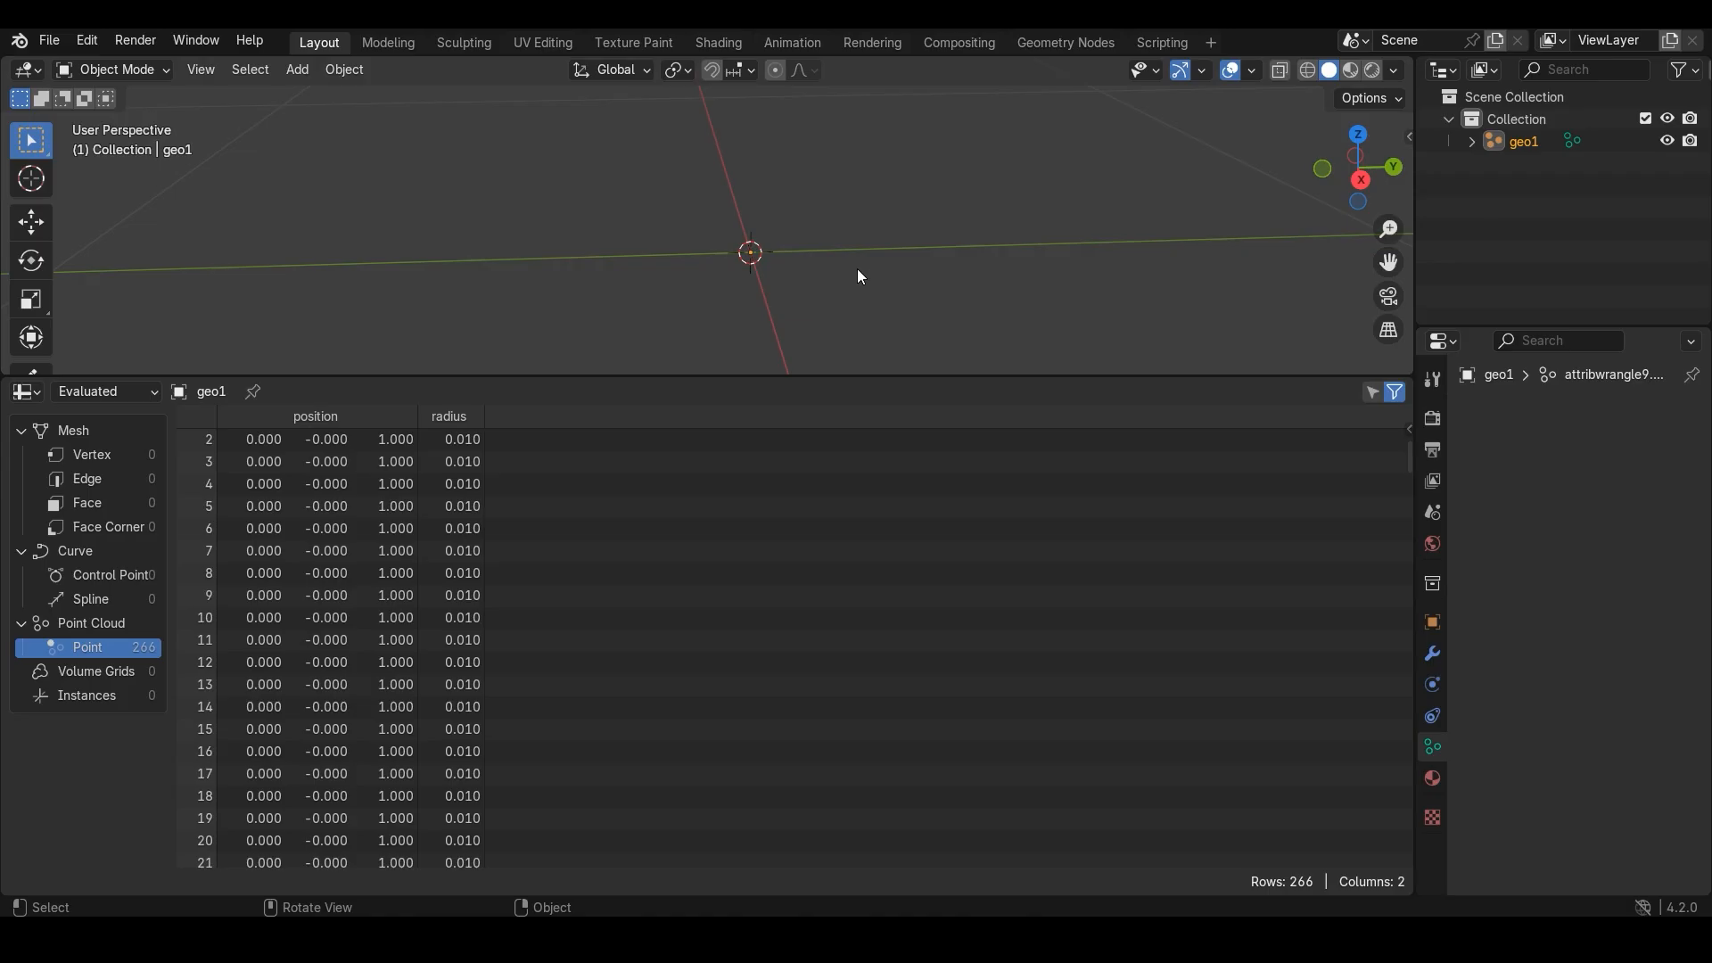
{"action": "middle_click_drag", "start_coordinate": [908, 244], "coordinate": [892, 217]}
{"action": "middle_click_drag", "start_coordinate": [756, 280], "coordinate": [398, 424]}
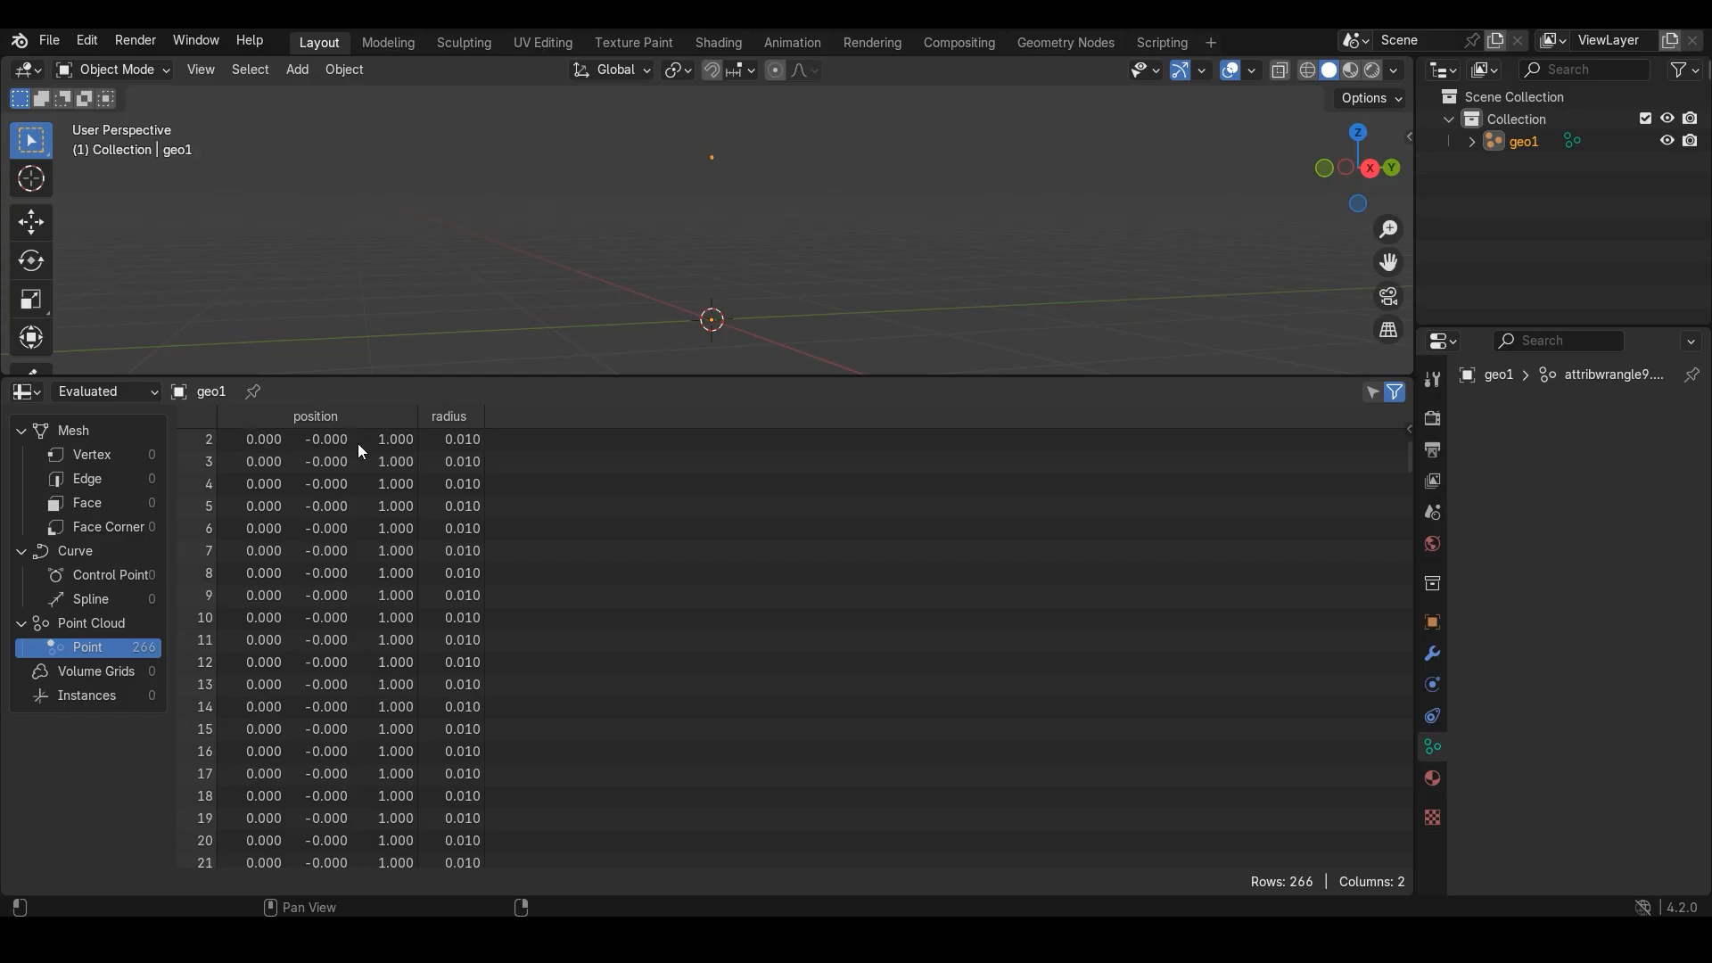
- Switch to Houdini, turn on the viewport's reference grid and examine the point's location relative to the origin
{"action": "key", "text": "alt+Tab"}
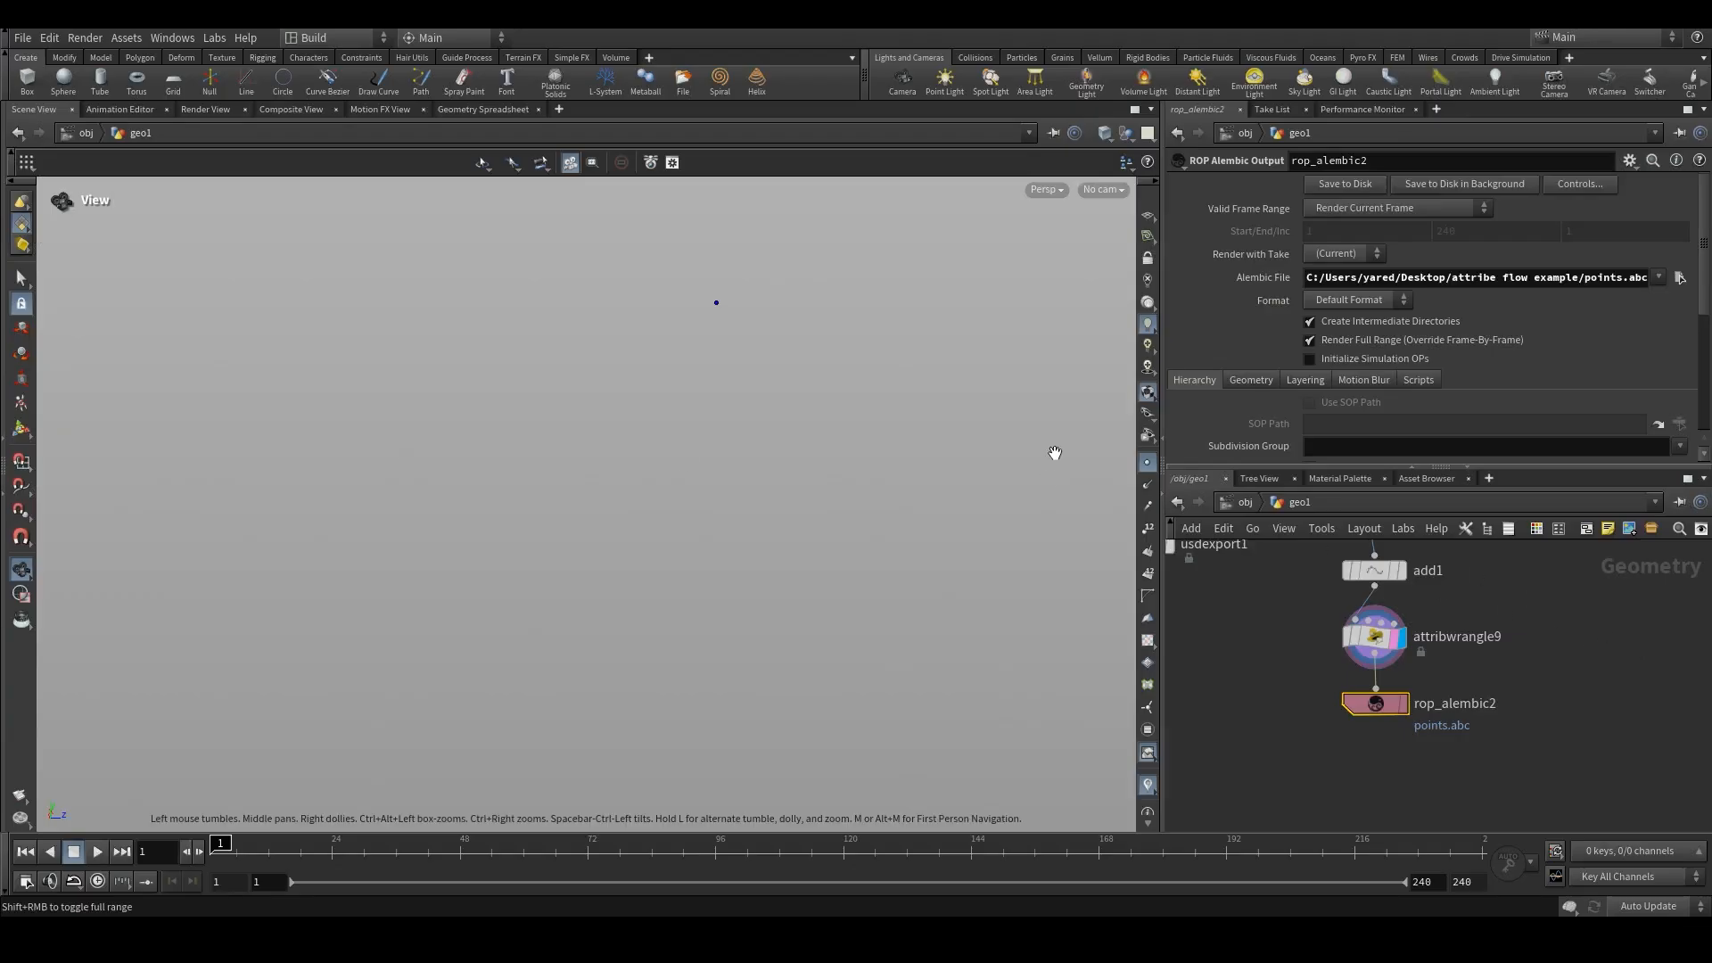
{"action": "left_click", "coordinate": [1148, 216]}
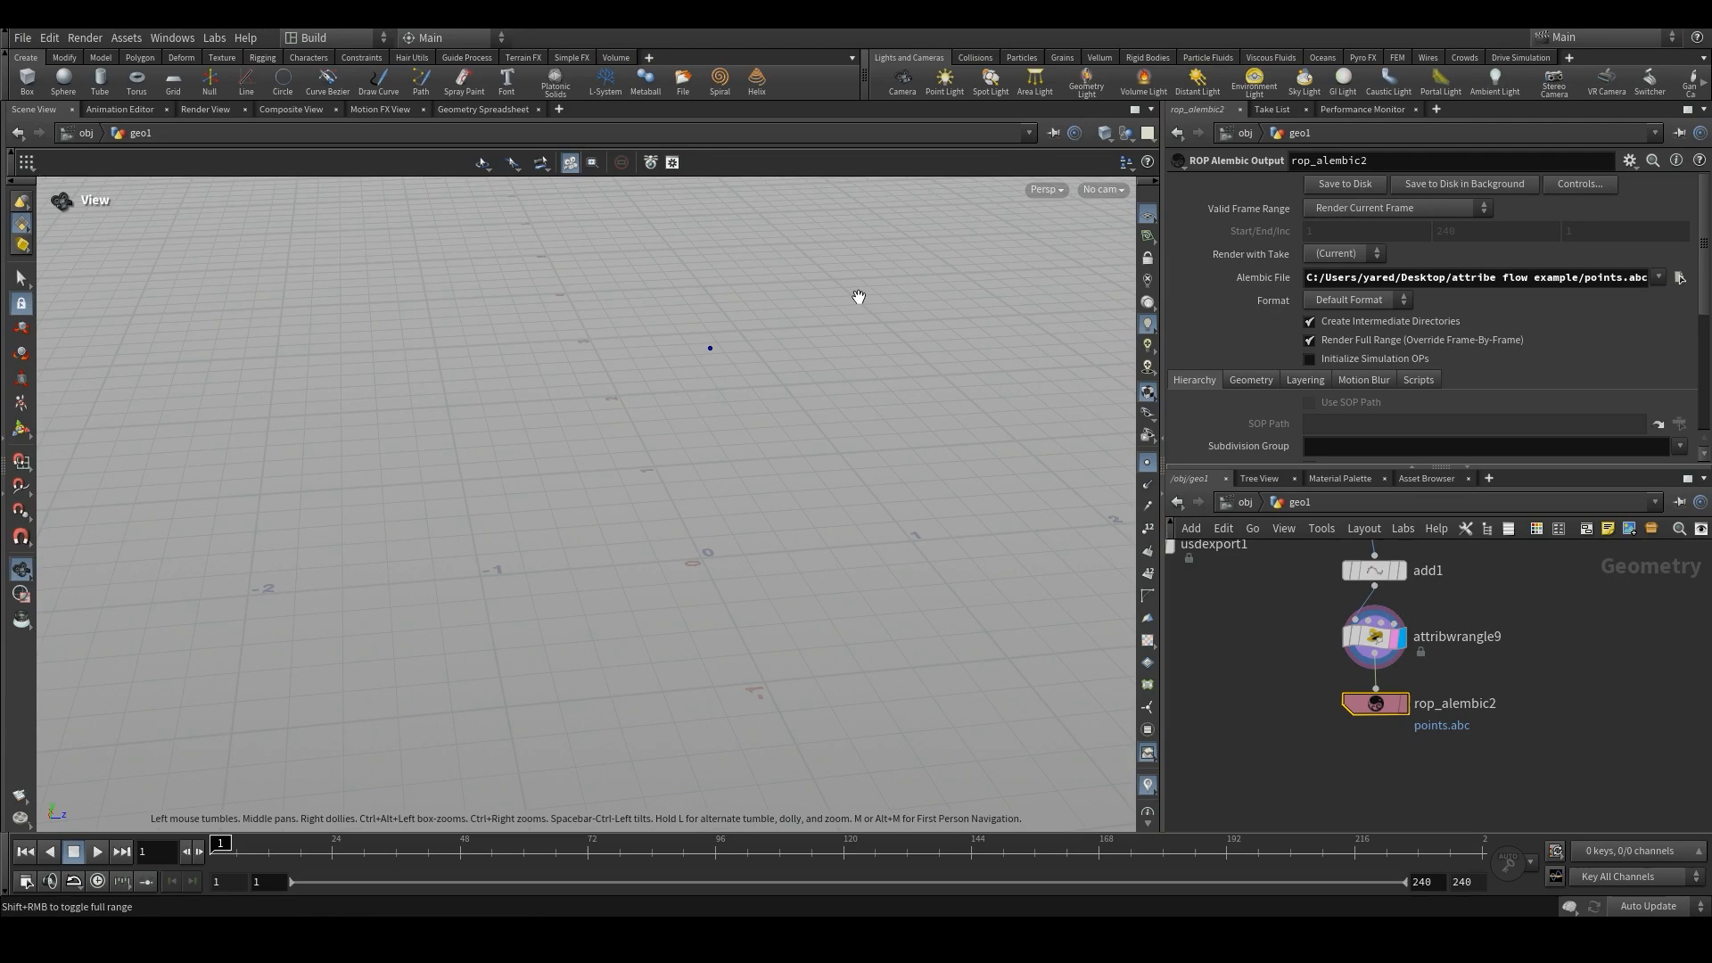
{"action": "left_click_drag", "start_coordinate": [860, 298], "coordinate": [851, 398]}
{"action": "left_click_drag", "start_coordinate": [671, 410], "coordinate": [691, 360]}
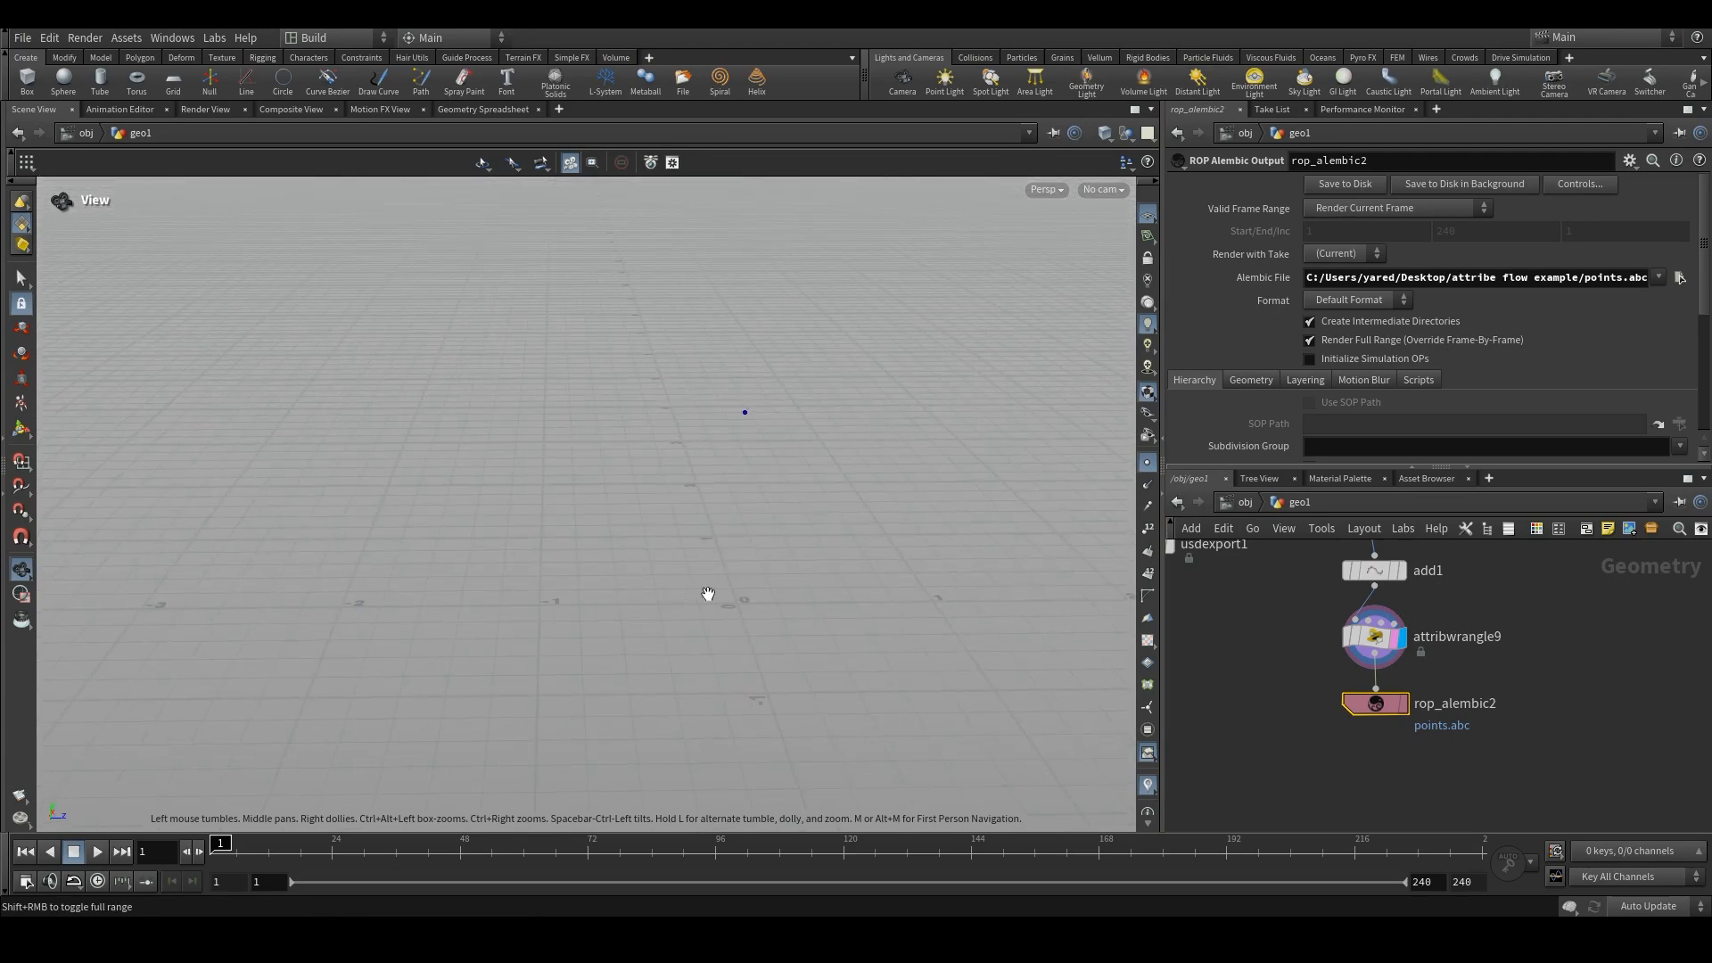
{"action": "left_click_drag", "start_coordinate": [754, 469], "coordinate": [748, 444]}
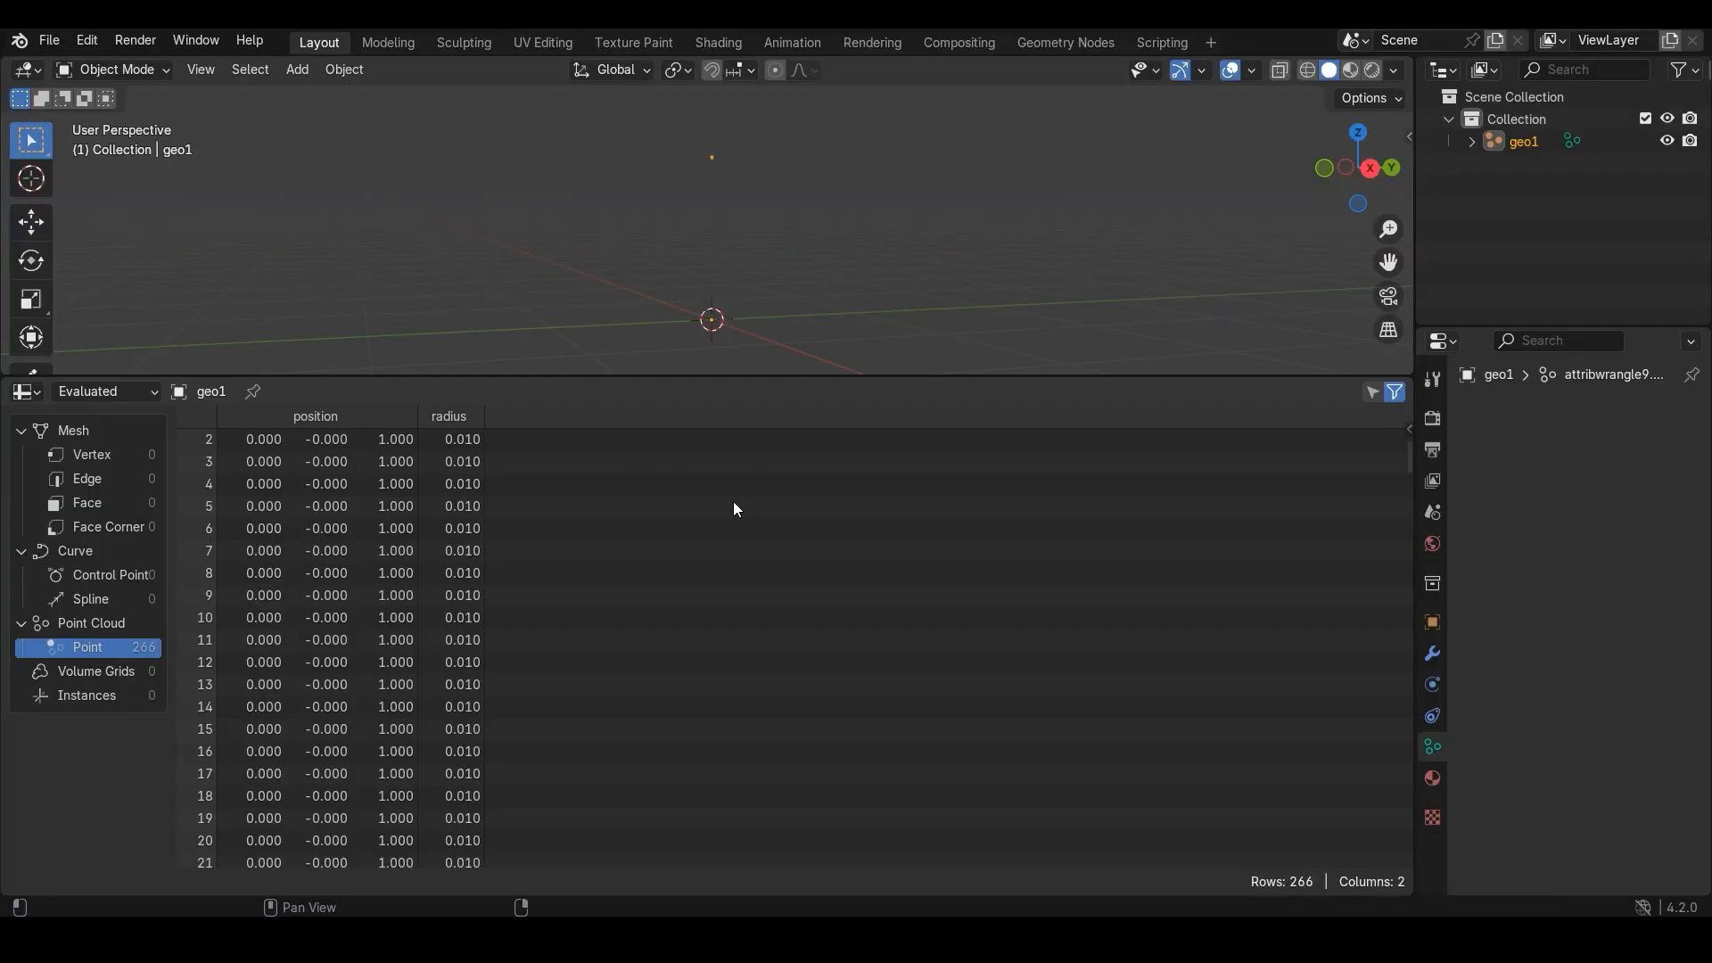
- Back in Blender, delete the imported geo1 point cloud
{"action": "middle_click_drag", "start_coordinate": [660, 304], "coordinate": [720, 216]}
{"action": "key", "text": "x"}
{"action": "left_click", "coordinate": [692, 212]}
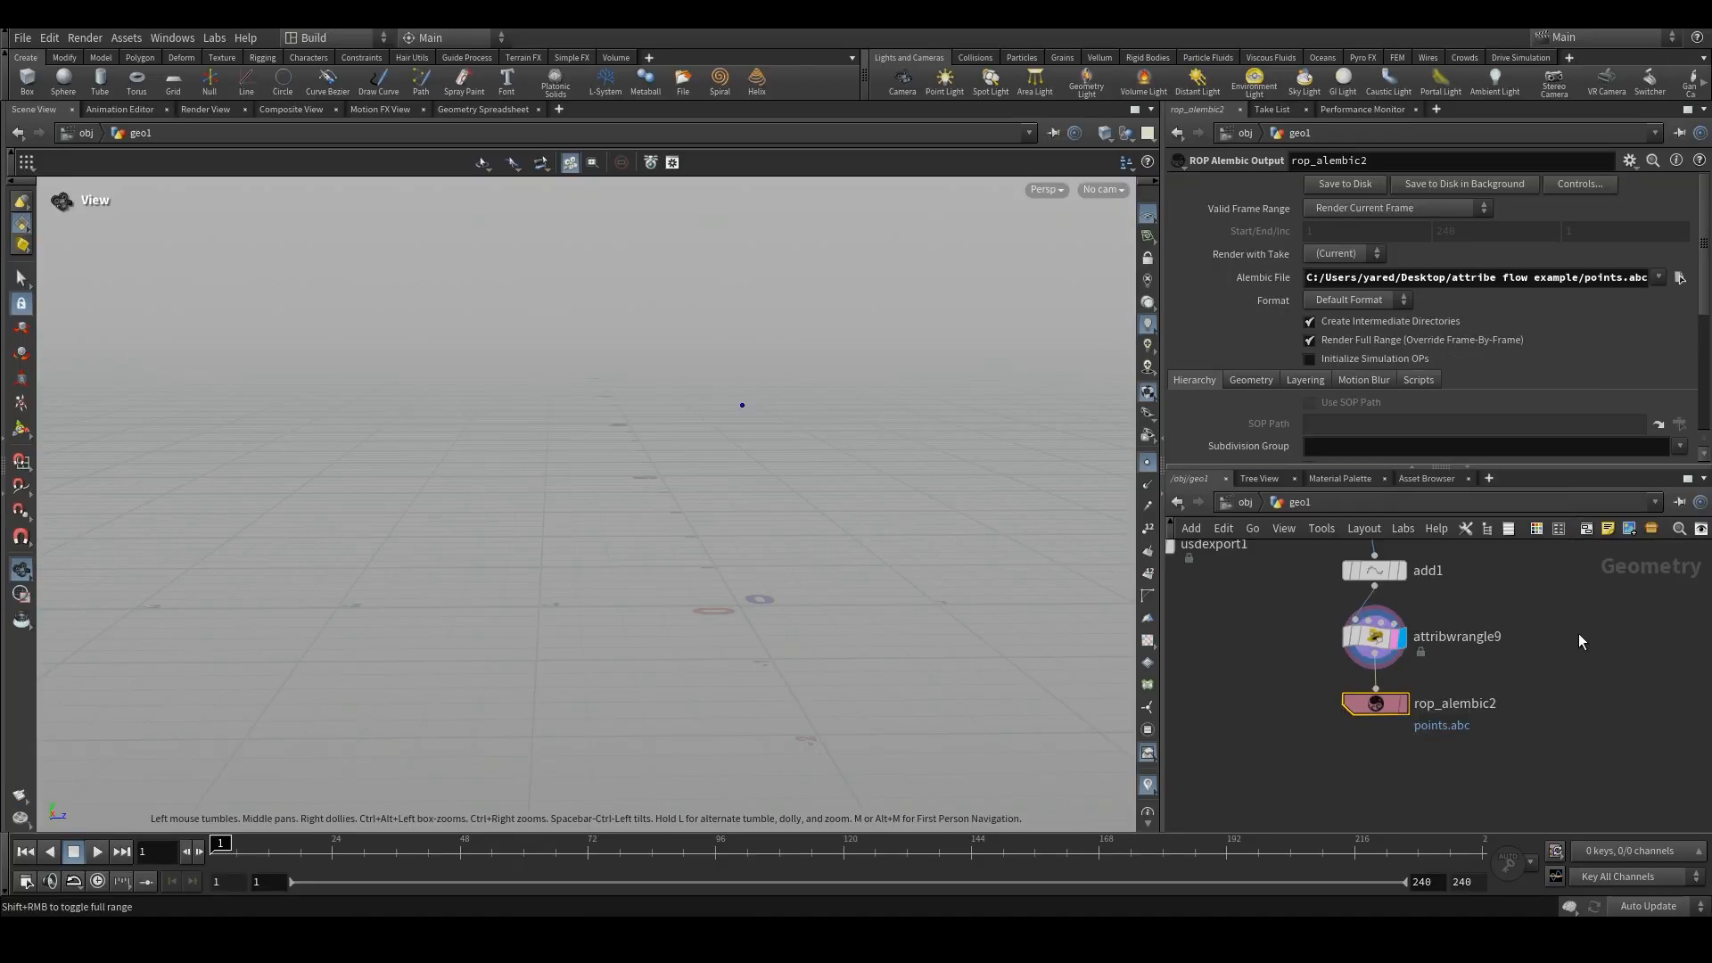
- In Houdini, connect the output of attribwrangle9 to the input of usdexport1
{"action": "scroll", "coordinate": [1292, 650], "scroll_direction": "up", "scroll_amount": 1}
{"action": "left_click_drag", "start_coordinate": [1278, 631], "coordinate": [1298, 708]}
{"action": "scroll", "coordinate": [1378, 699], "scroll_direction": "up", "scroll_amount": 2}
{"action": "left_click", "coordinate": [1473, 749]}
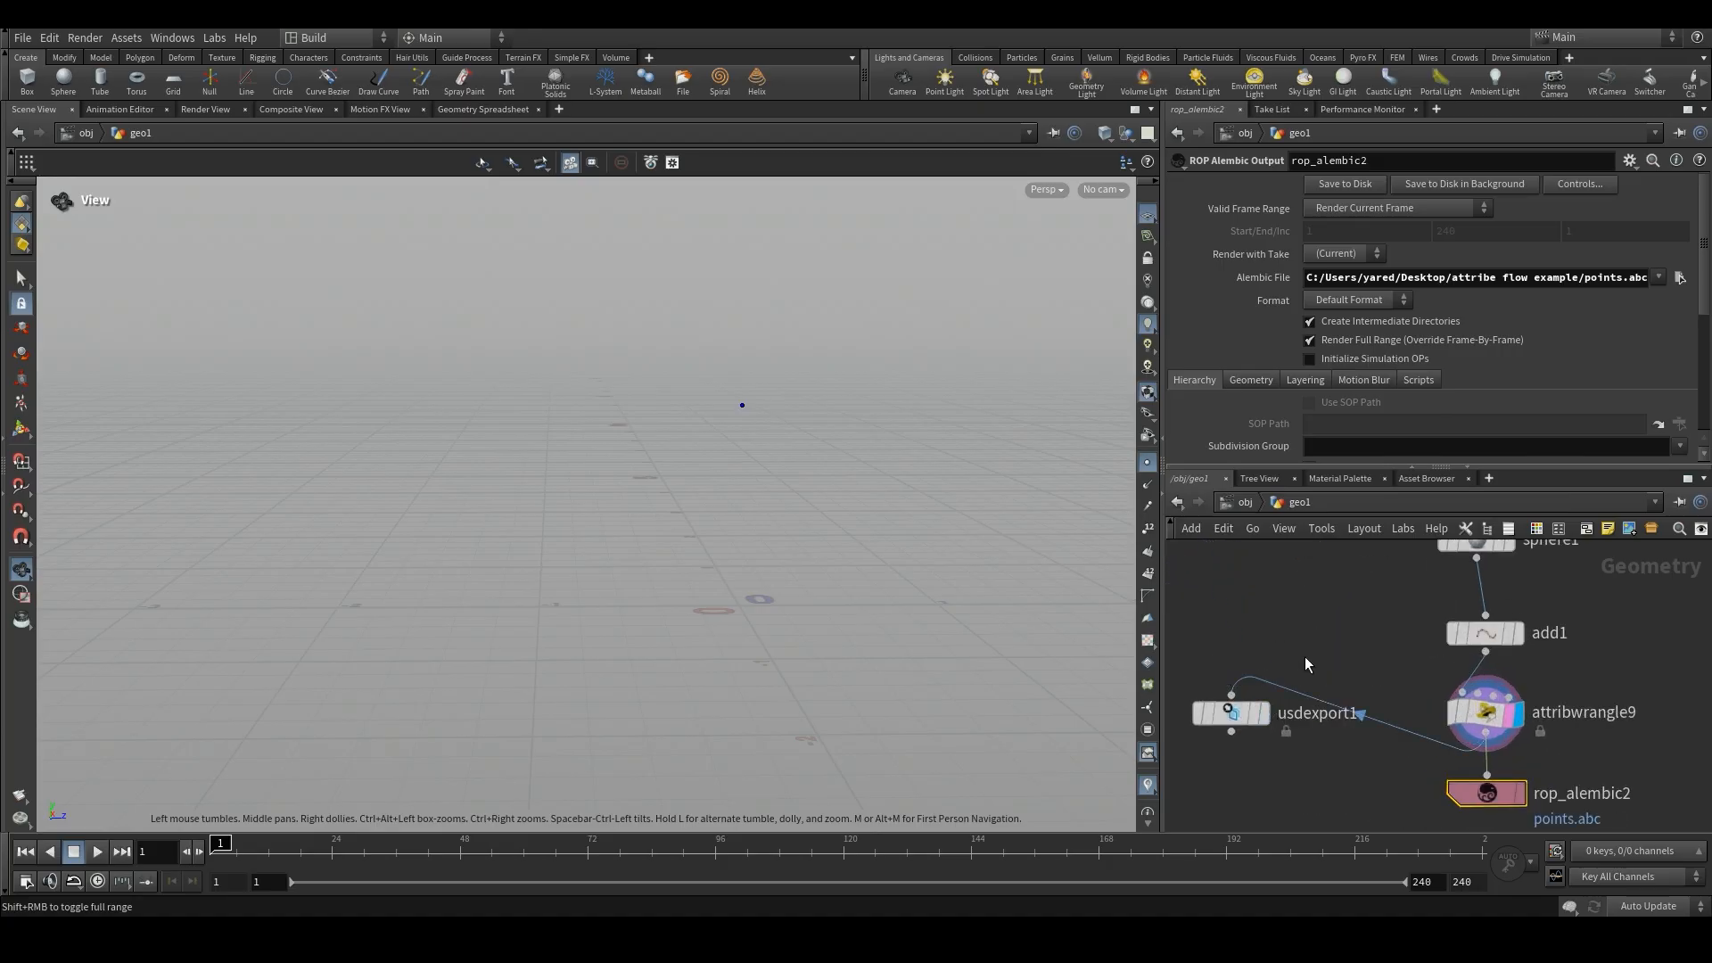
{"action": "left_click", "coordinate": [1231, 695]}
- Rename usdexport1's output file to points.usd in the attribe flow example folder and save it to disk
{"action": "left_click_drag", "start_coordinate": [1621, 303], "coordinate": [1593, 307]}
{"action": "type", "text": "oi"}
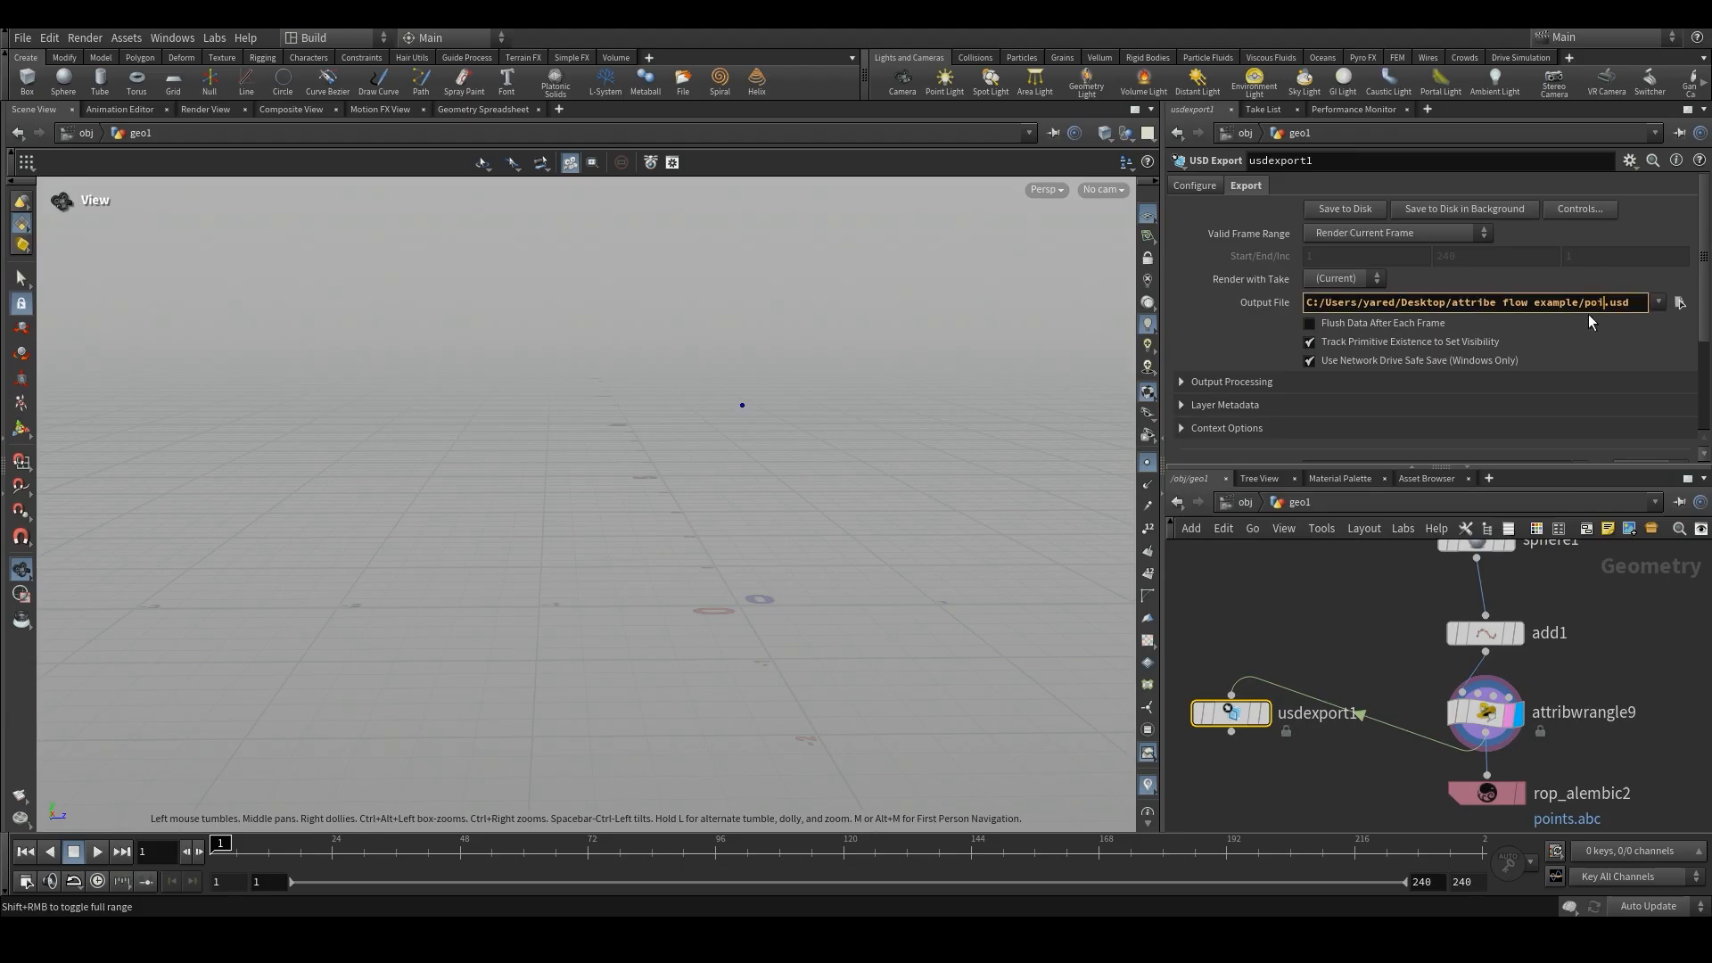
{"action": "type", "text": "nts"}
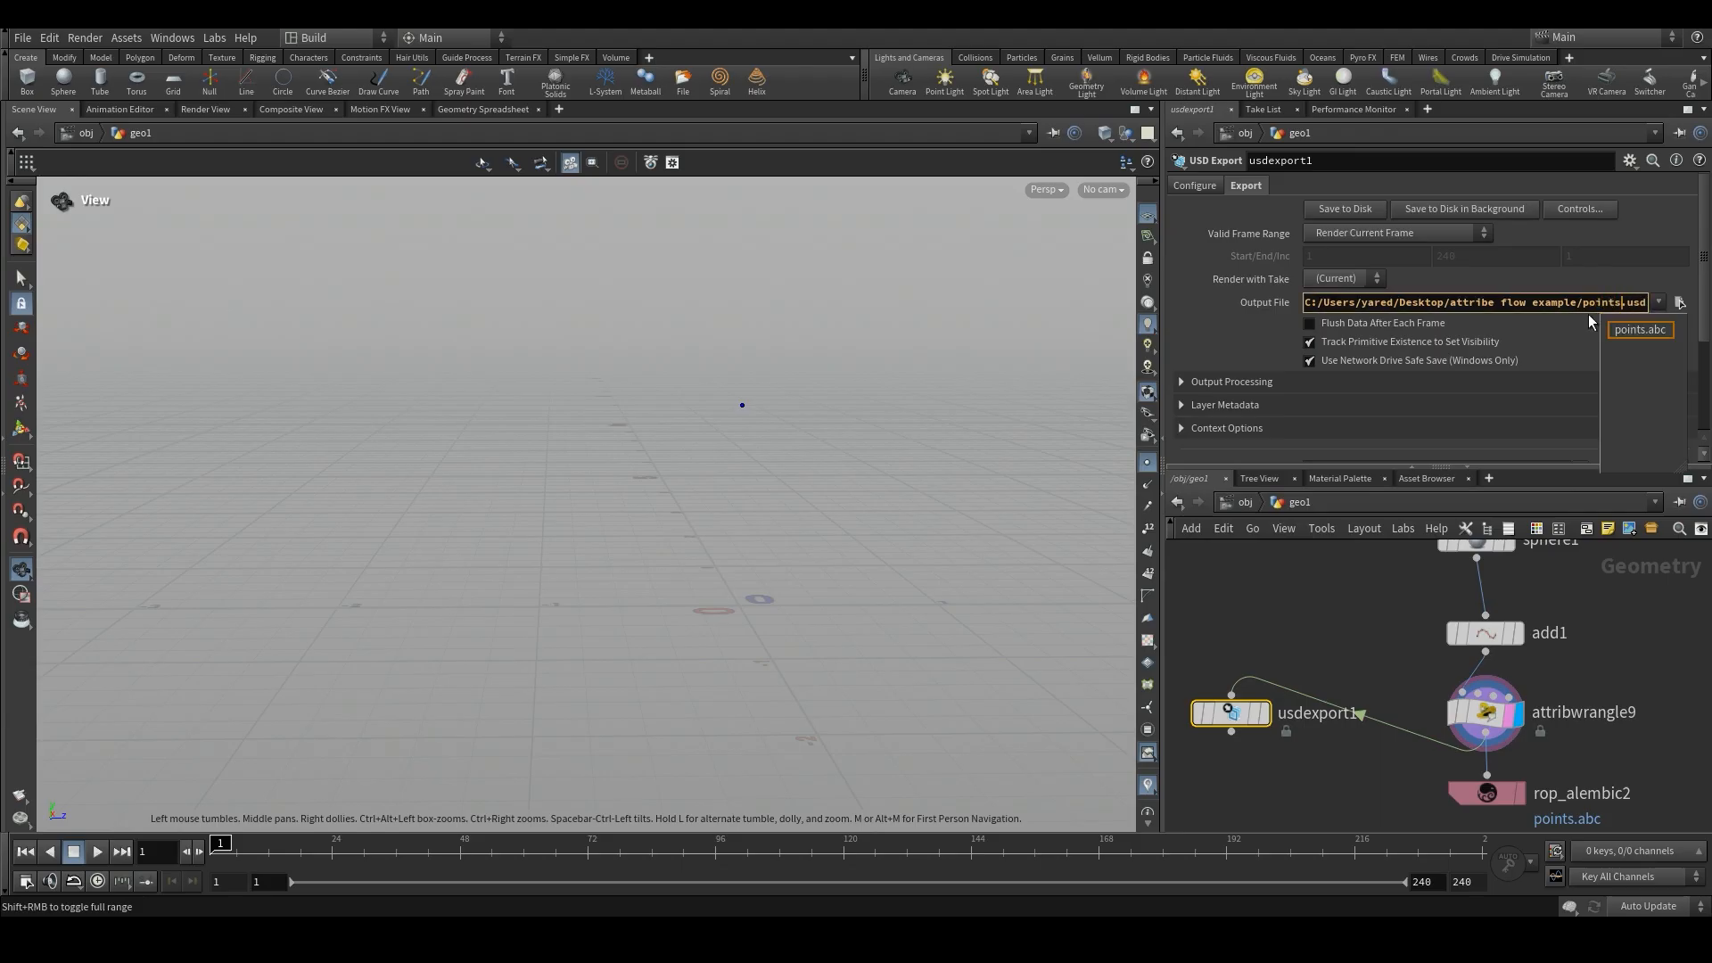
{"action": "left_click", "coordinate": [1372, 208]}
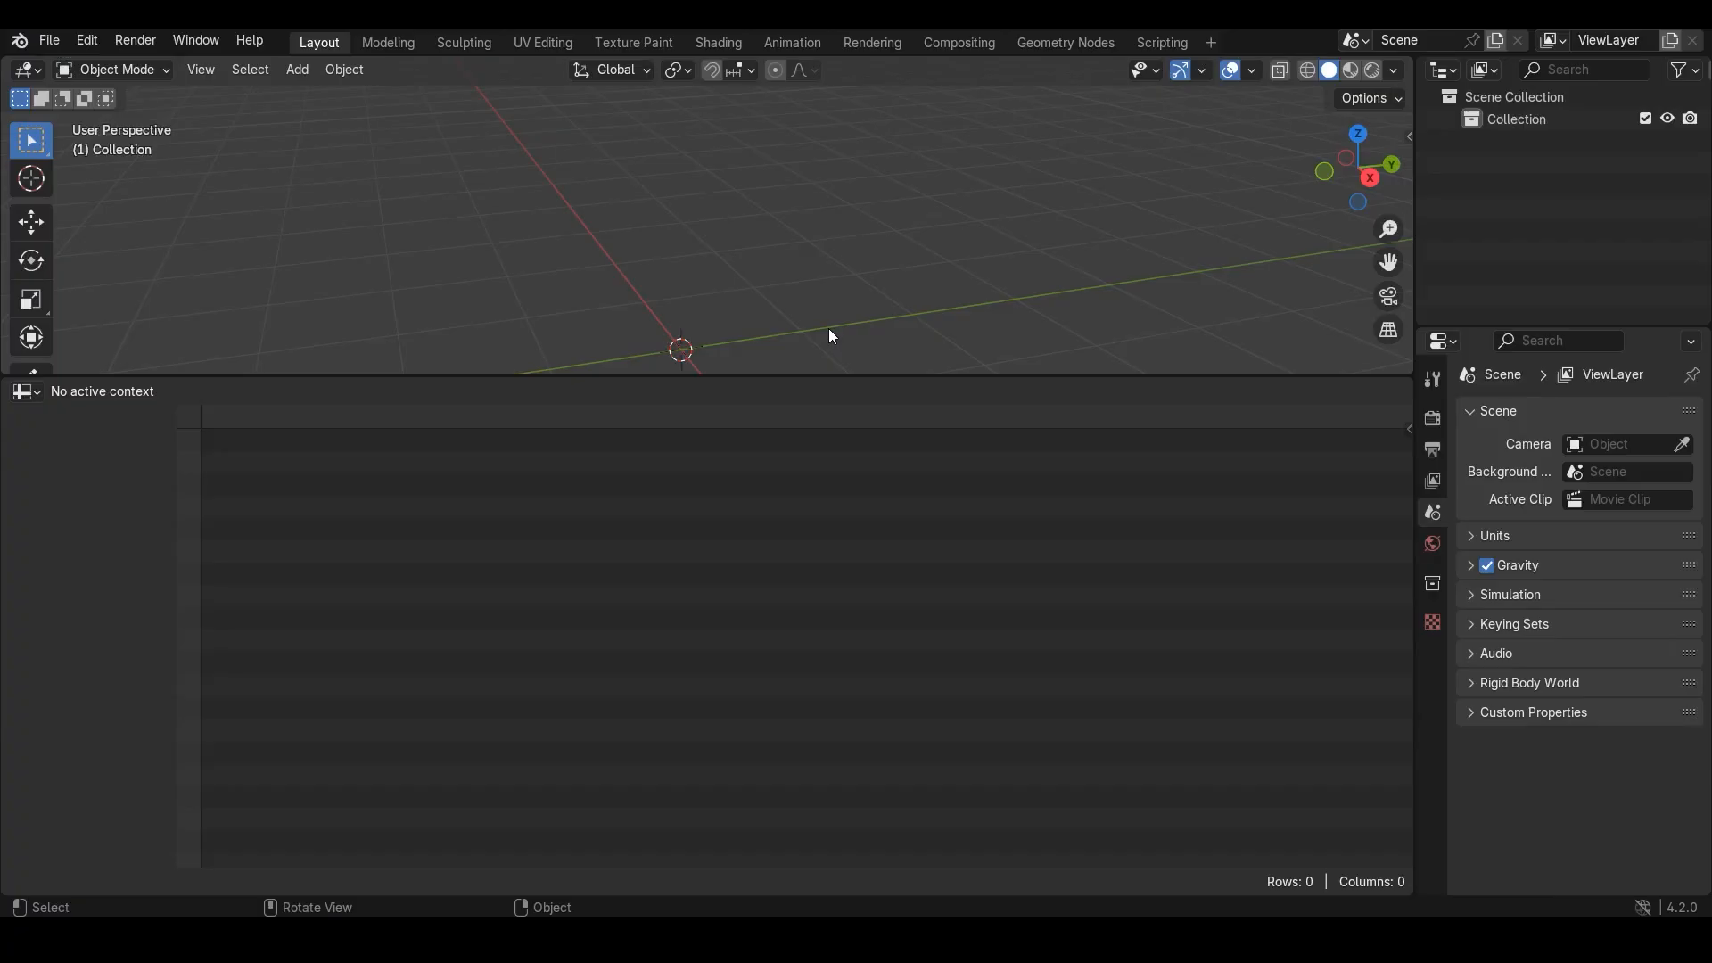
- Import points.usd into the empty Blender scene as Universal Scene Description and view the result
{"action": "left_click", "coordinate": [49, 40]}
{"action": "mouse_move", "coordinate": [147, 355]}
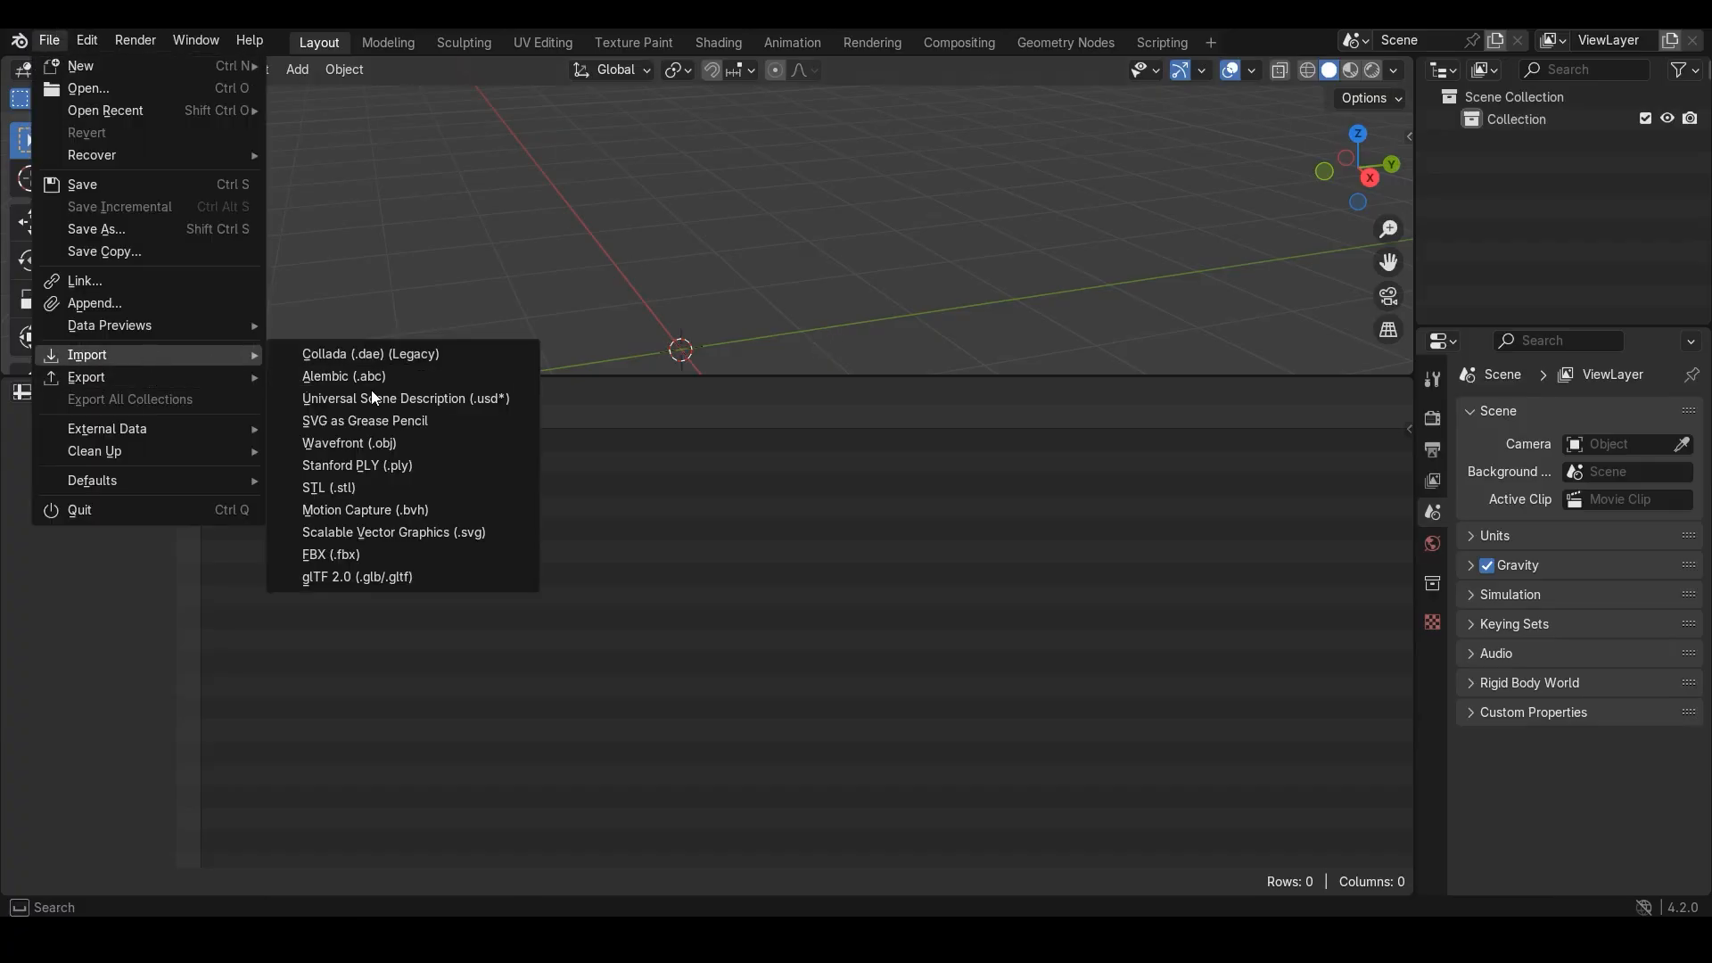
{"action": "left_click", "coordinate": [391, 401]}
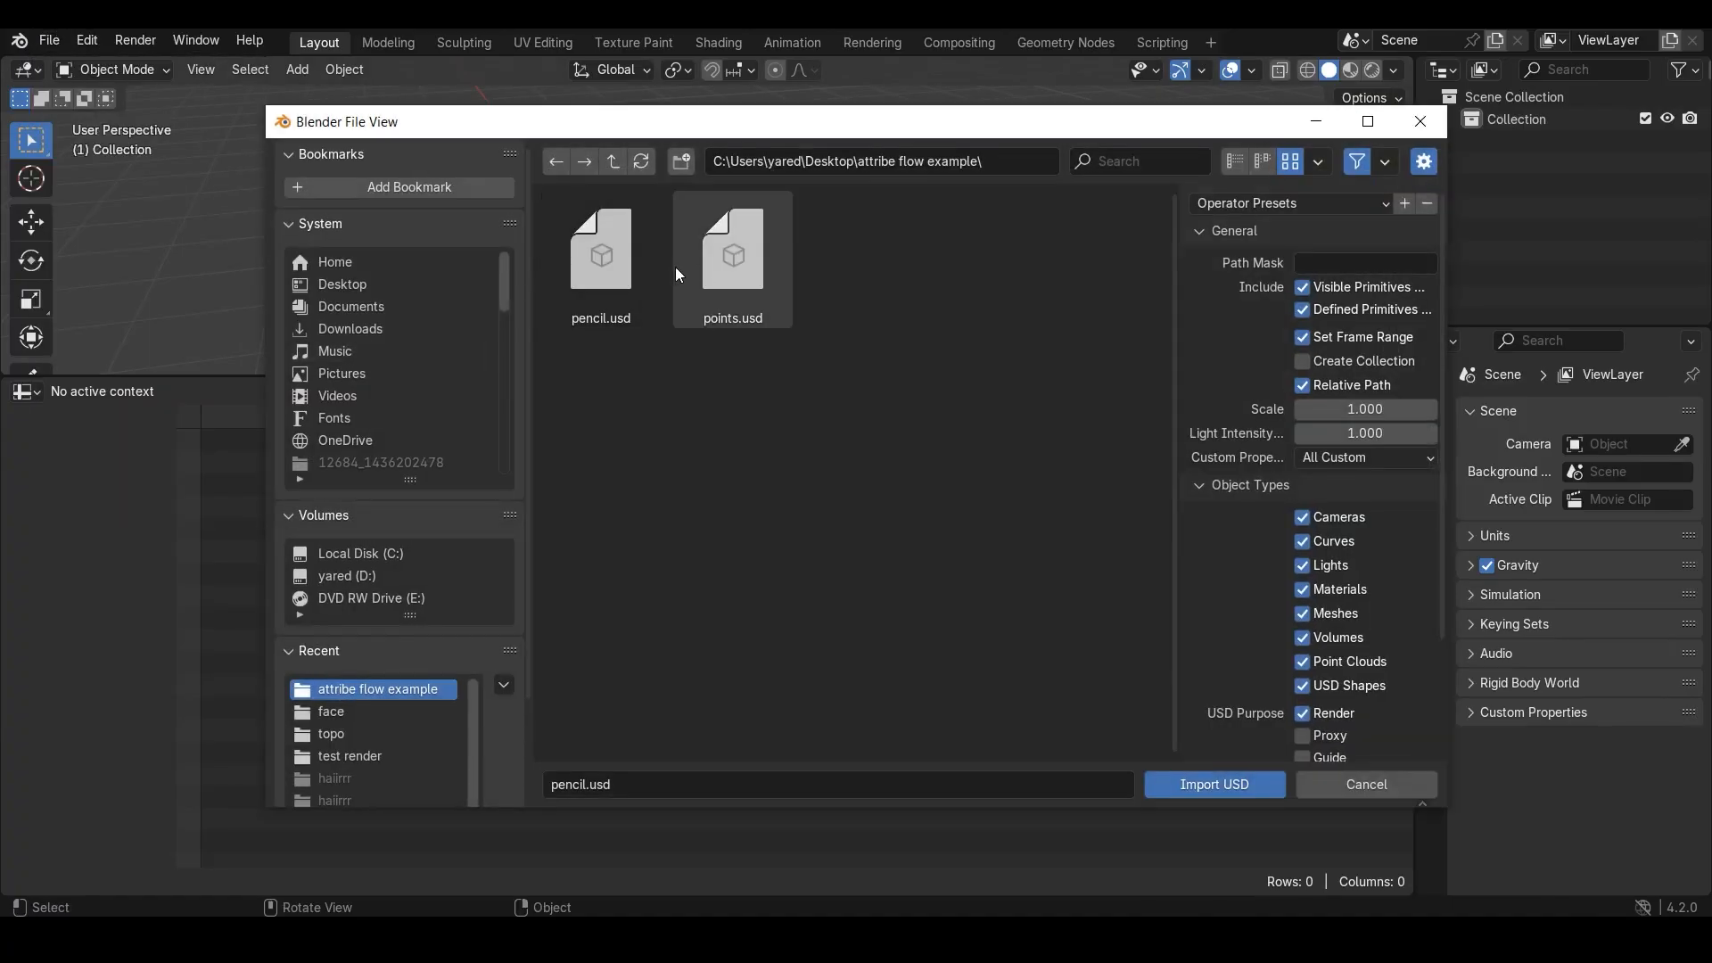
{"action": "double_click", "coordinate": [715, 257]}
{"action": "middle_click_drag", "start_coordinate": [690, 252], "coordinate": [755, 227]}
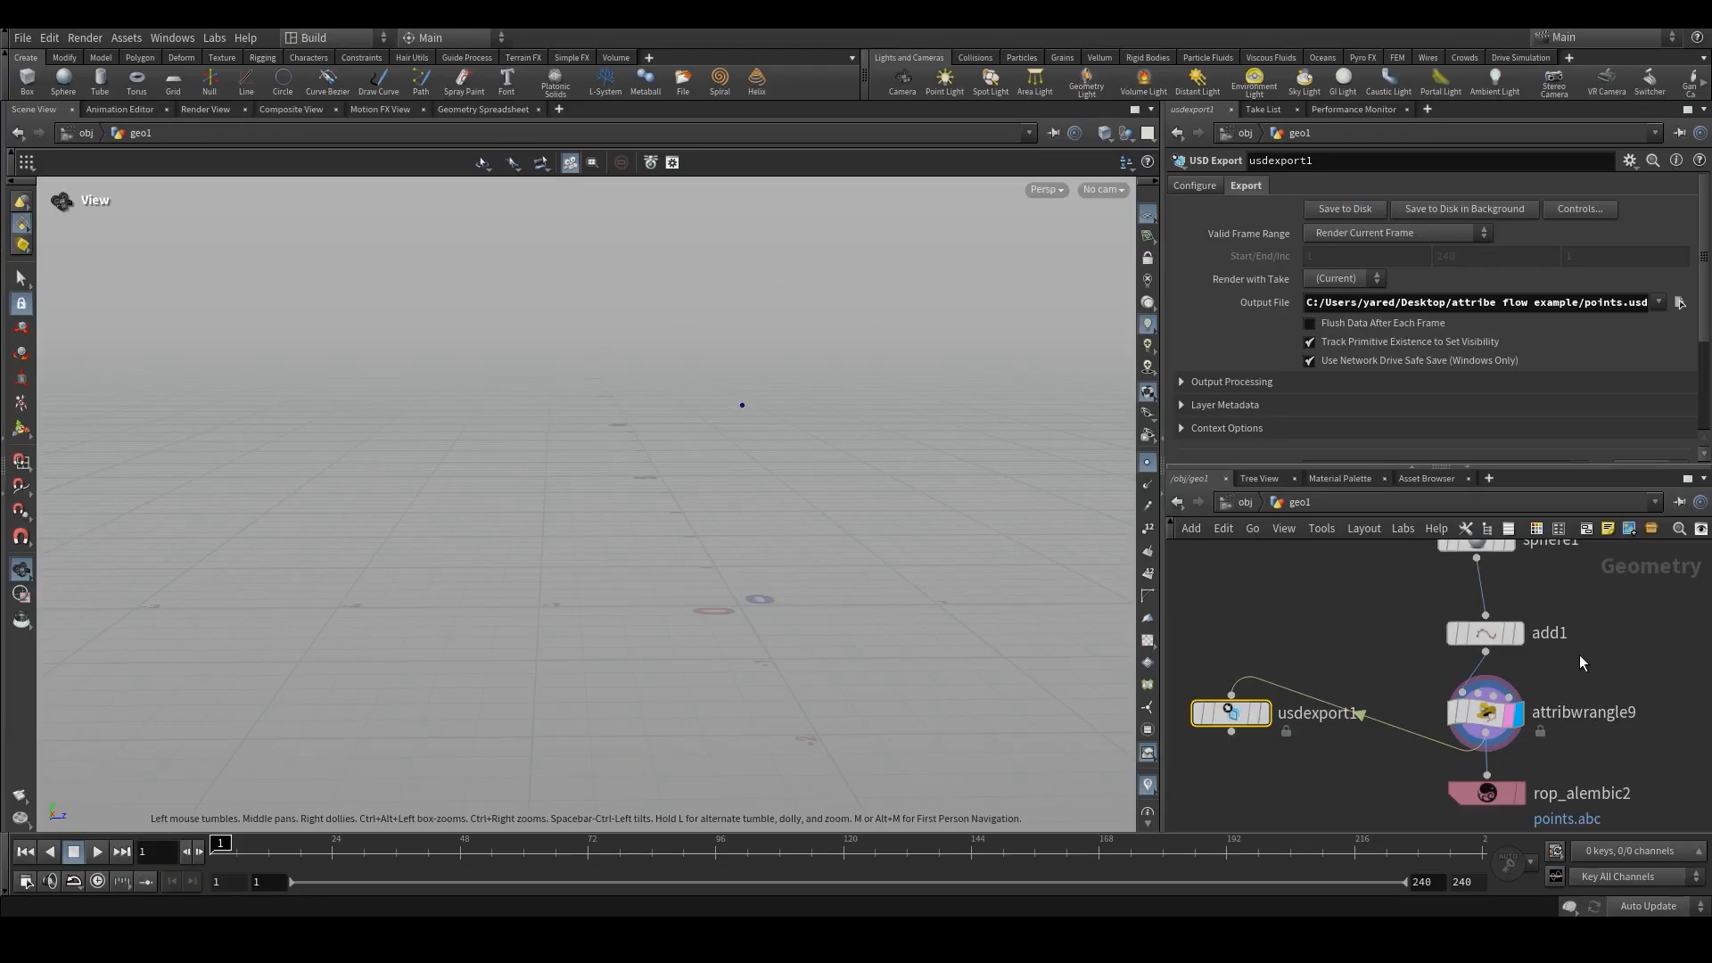
- In Houdini, change the radius line in attribwrangle9 to f@radius = 0.1; and re-export points.usd
{"action": "middle_click_drag", "start_coordinate": [1582, 660], "coordinate": [1532, 665]}
{"action": "left_click_drag", "start_coordinate": [1542, 685], "coordinate": [1413, 709]}
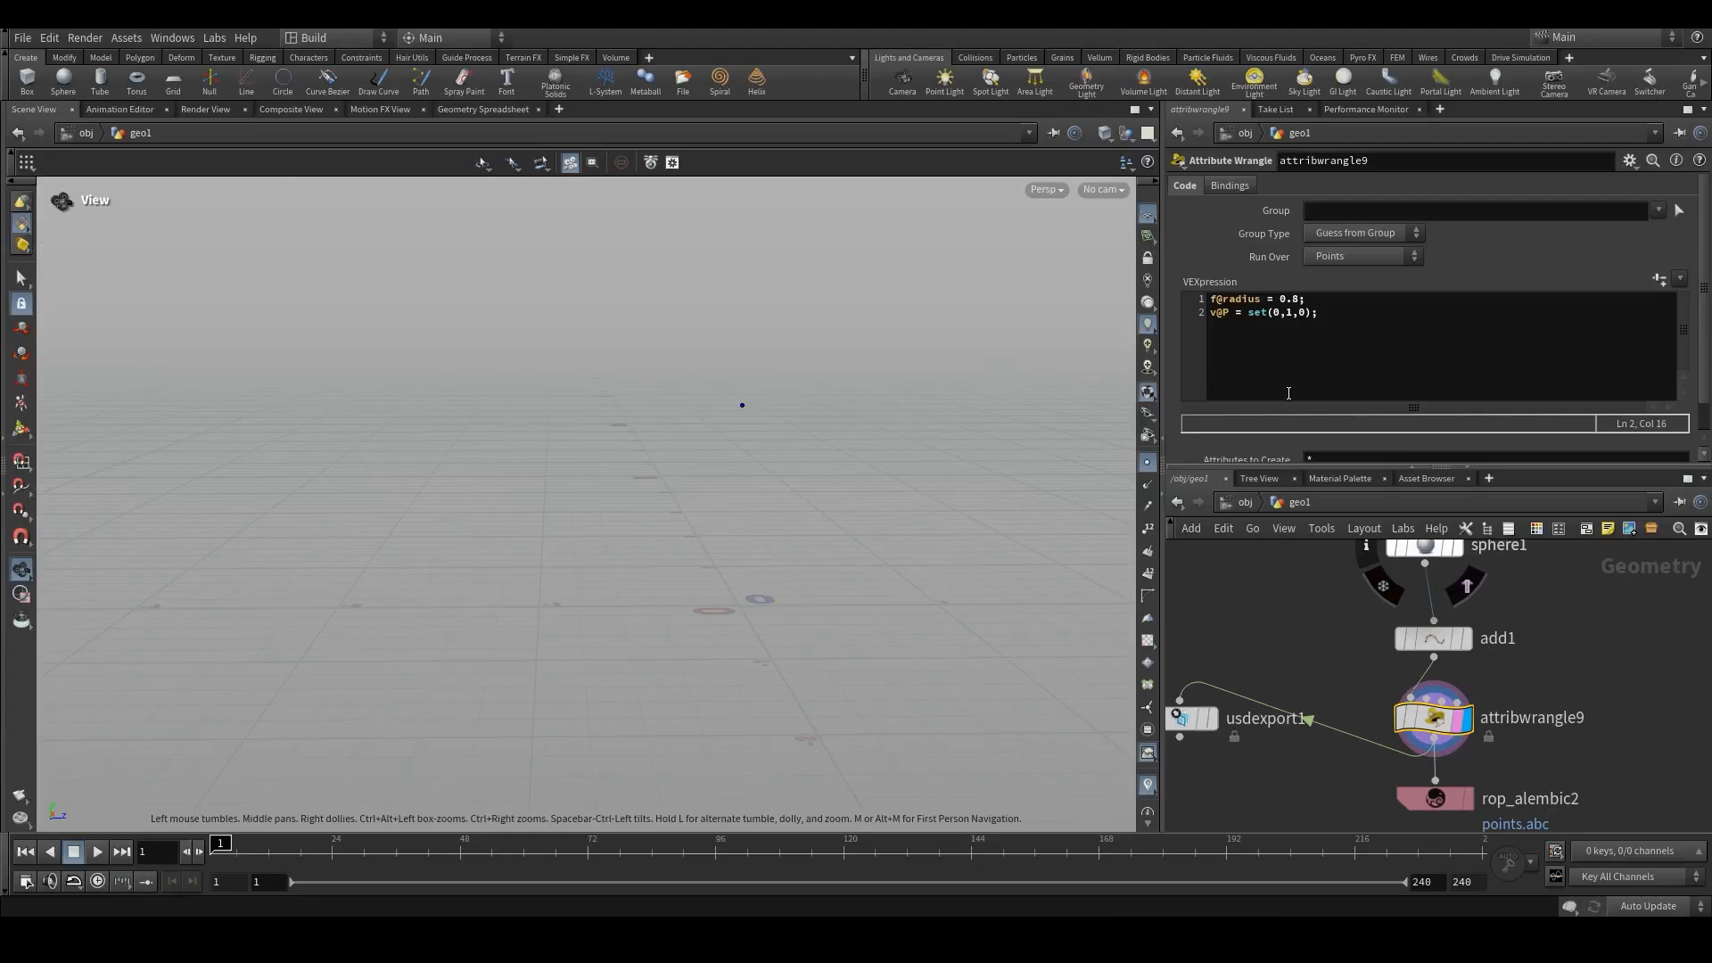
{"action": "left_click", "coordinate": [1300, 300]}
{"action": "key", "text": "BackSpace"}
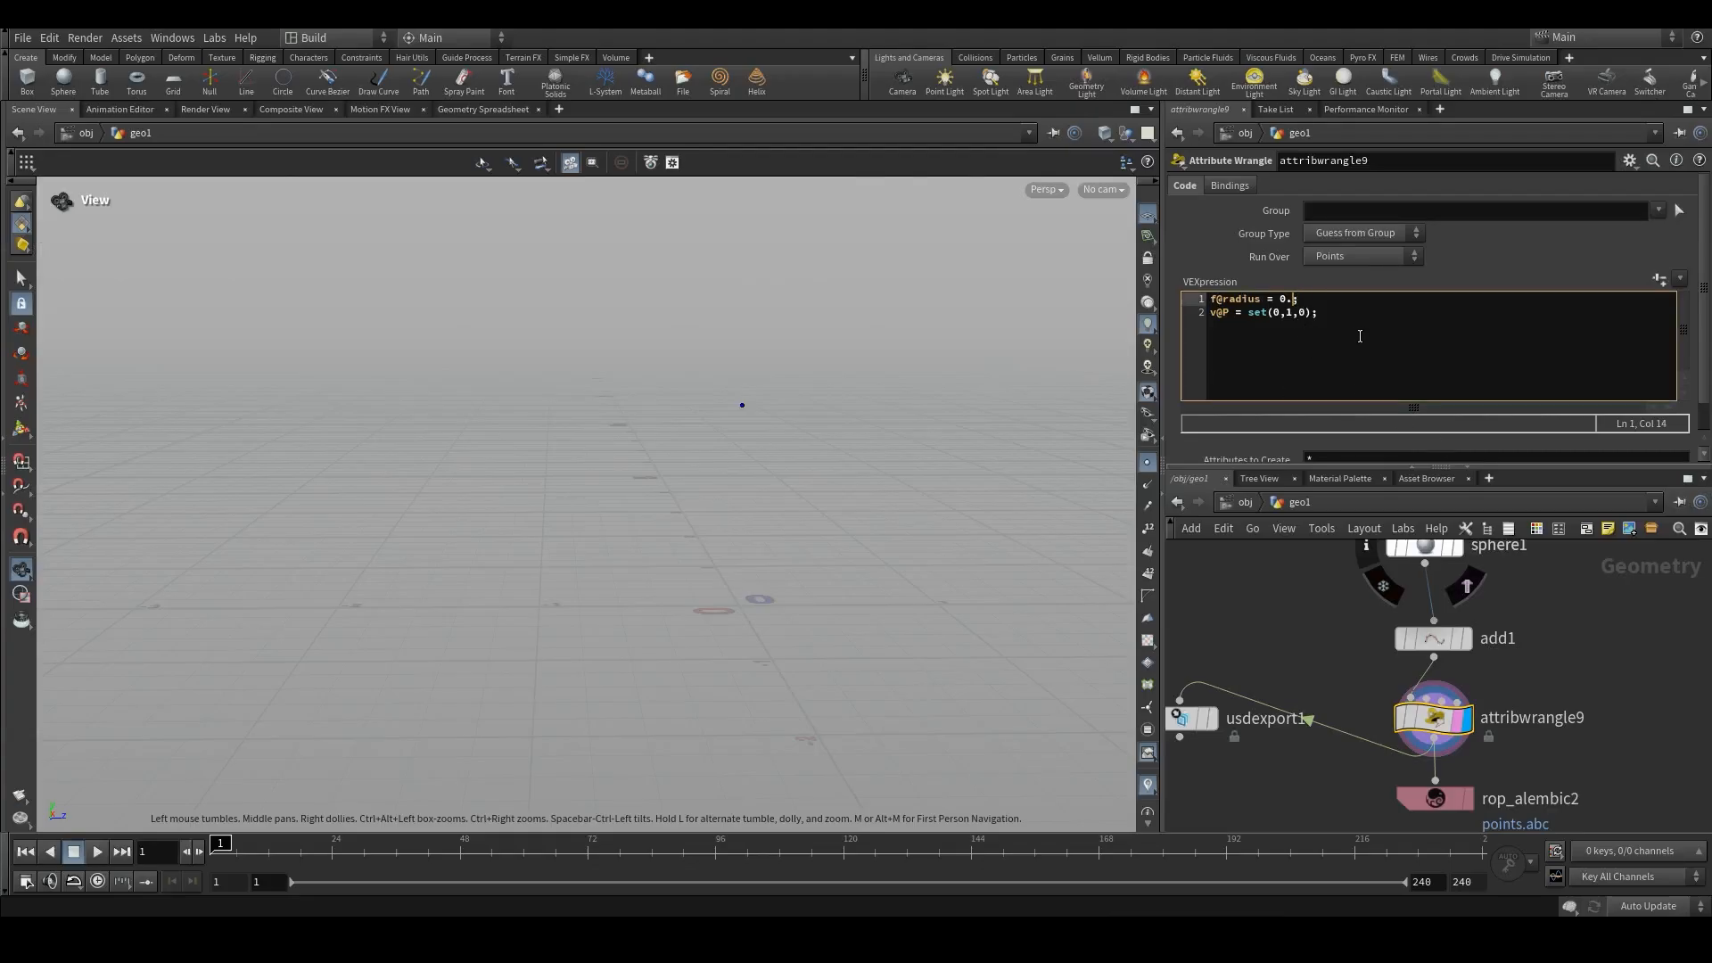
{"action": "type", "text": "1"}
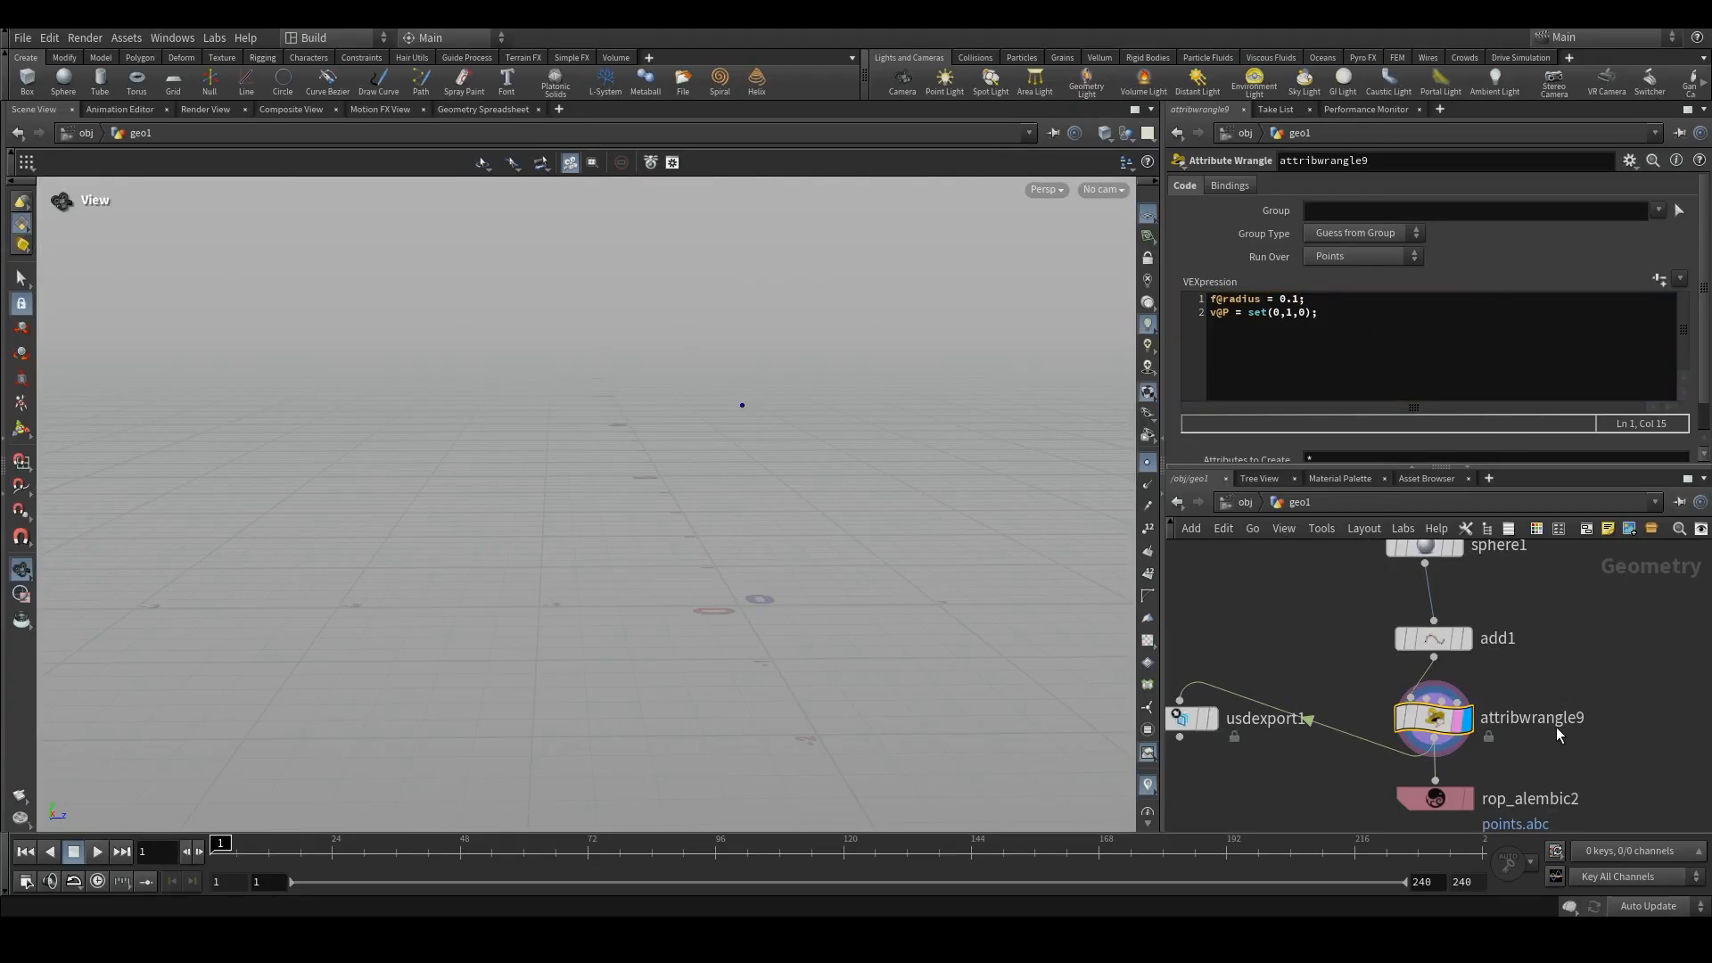
{"action": "scroll", "coordinate": [1527, 684], "scroll_direction": "down", "scroll_amount": 2}
{"action": "left_click", "coordinate": [1446, 732]}
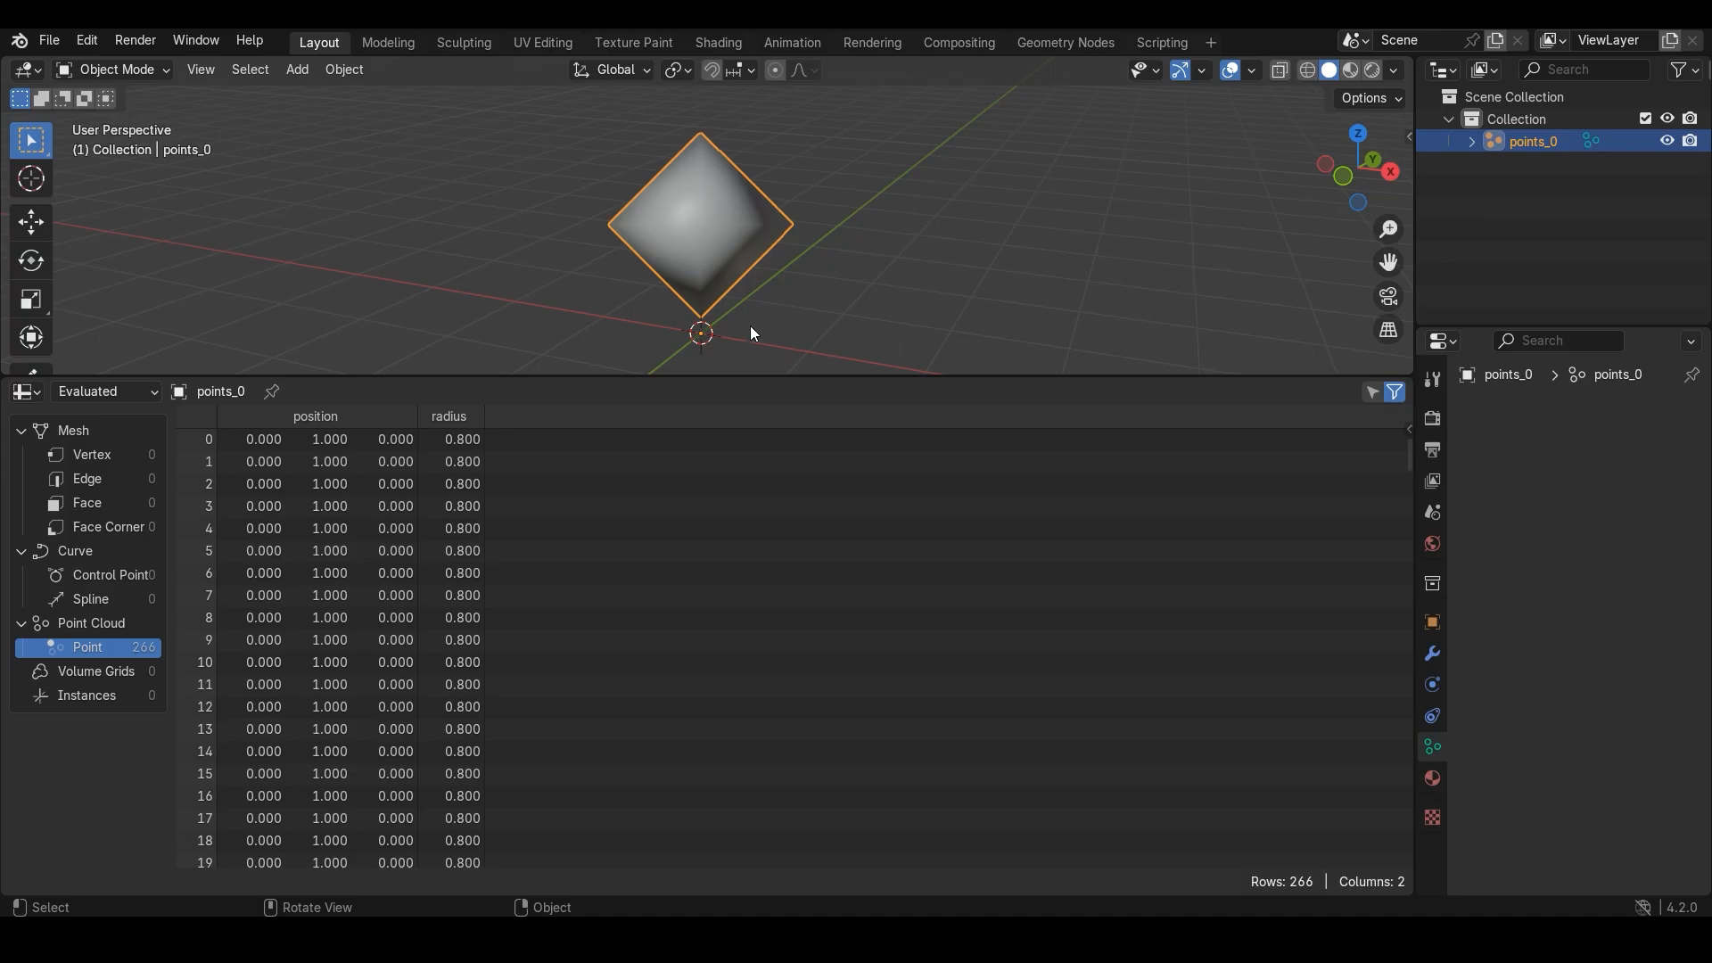
- Delete points_0 in Blender and import the updated points.usd file
{"action": "key", "text": "x"}
{"action": "left_click", "coordinate": [637, 224]}
{"action": "left_click", "coordinate": [49, 40]}
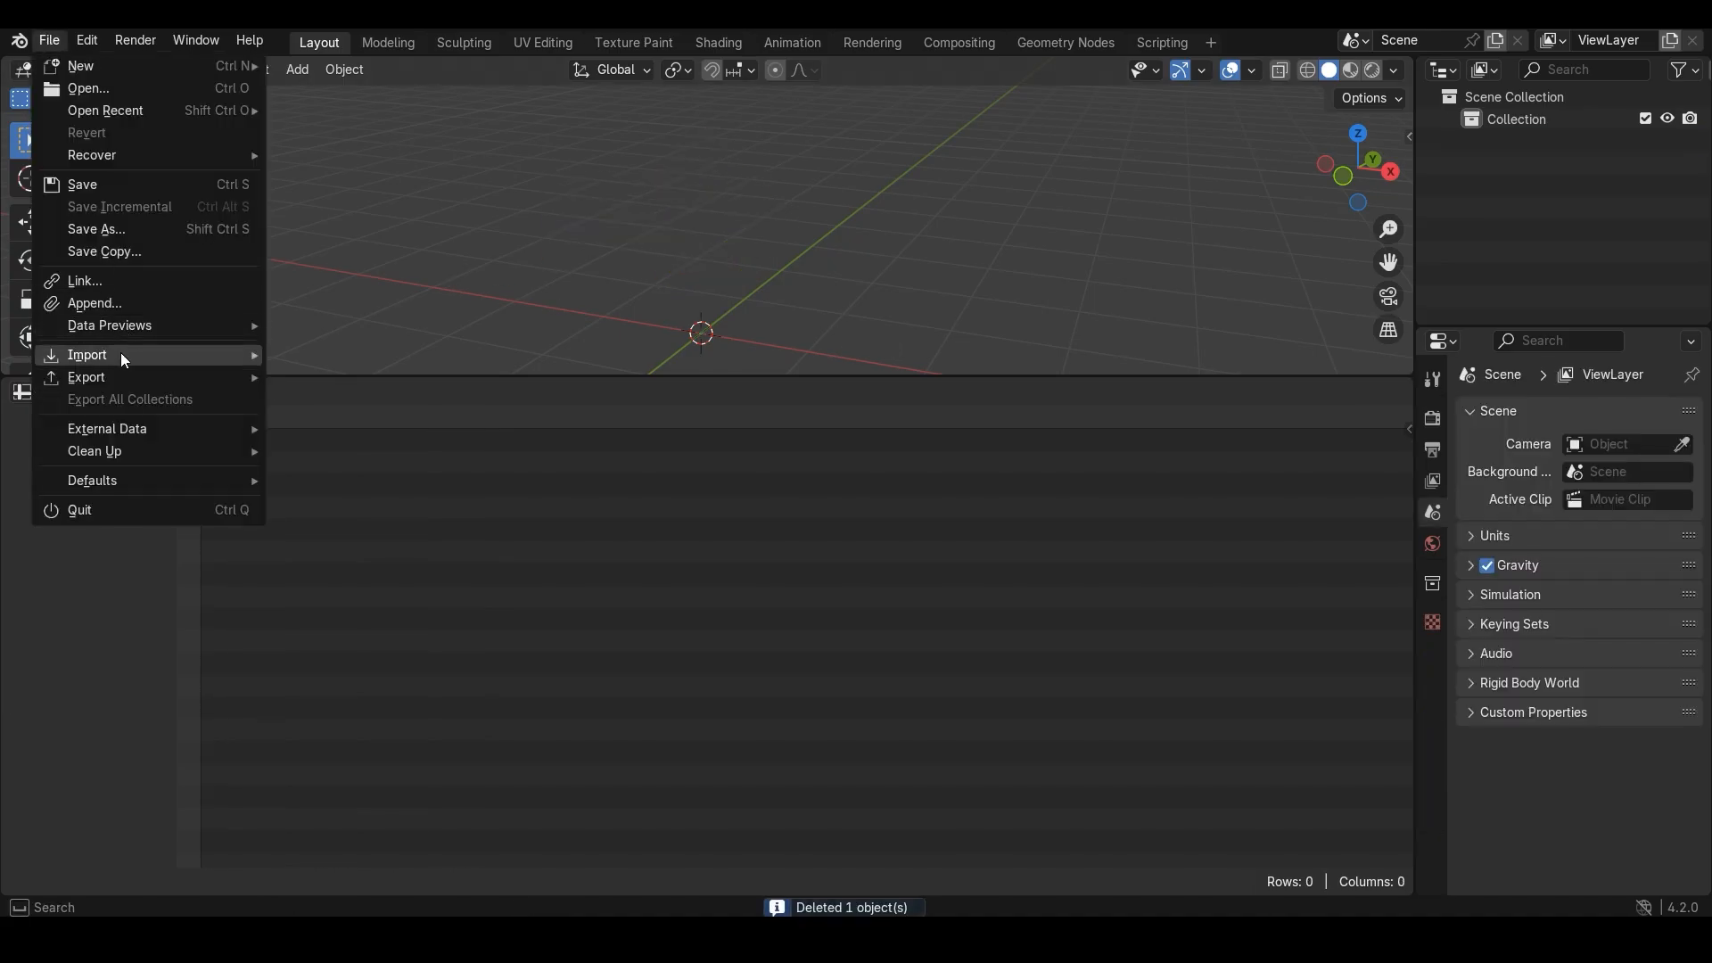
{"action": "mouse_move", "coordinate": [120, 353]}
{"action": "left_click", "coordinate": [384, 399]}
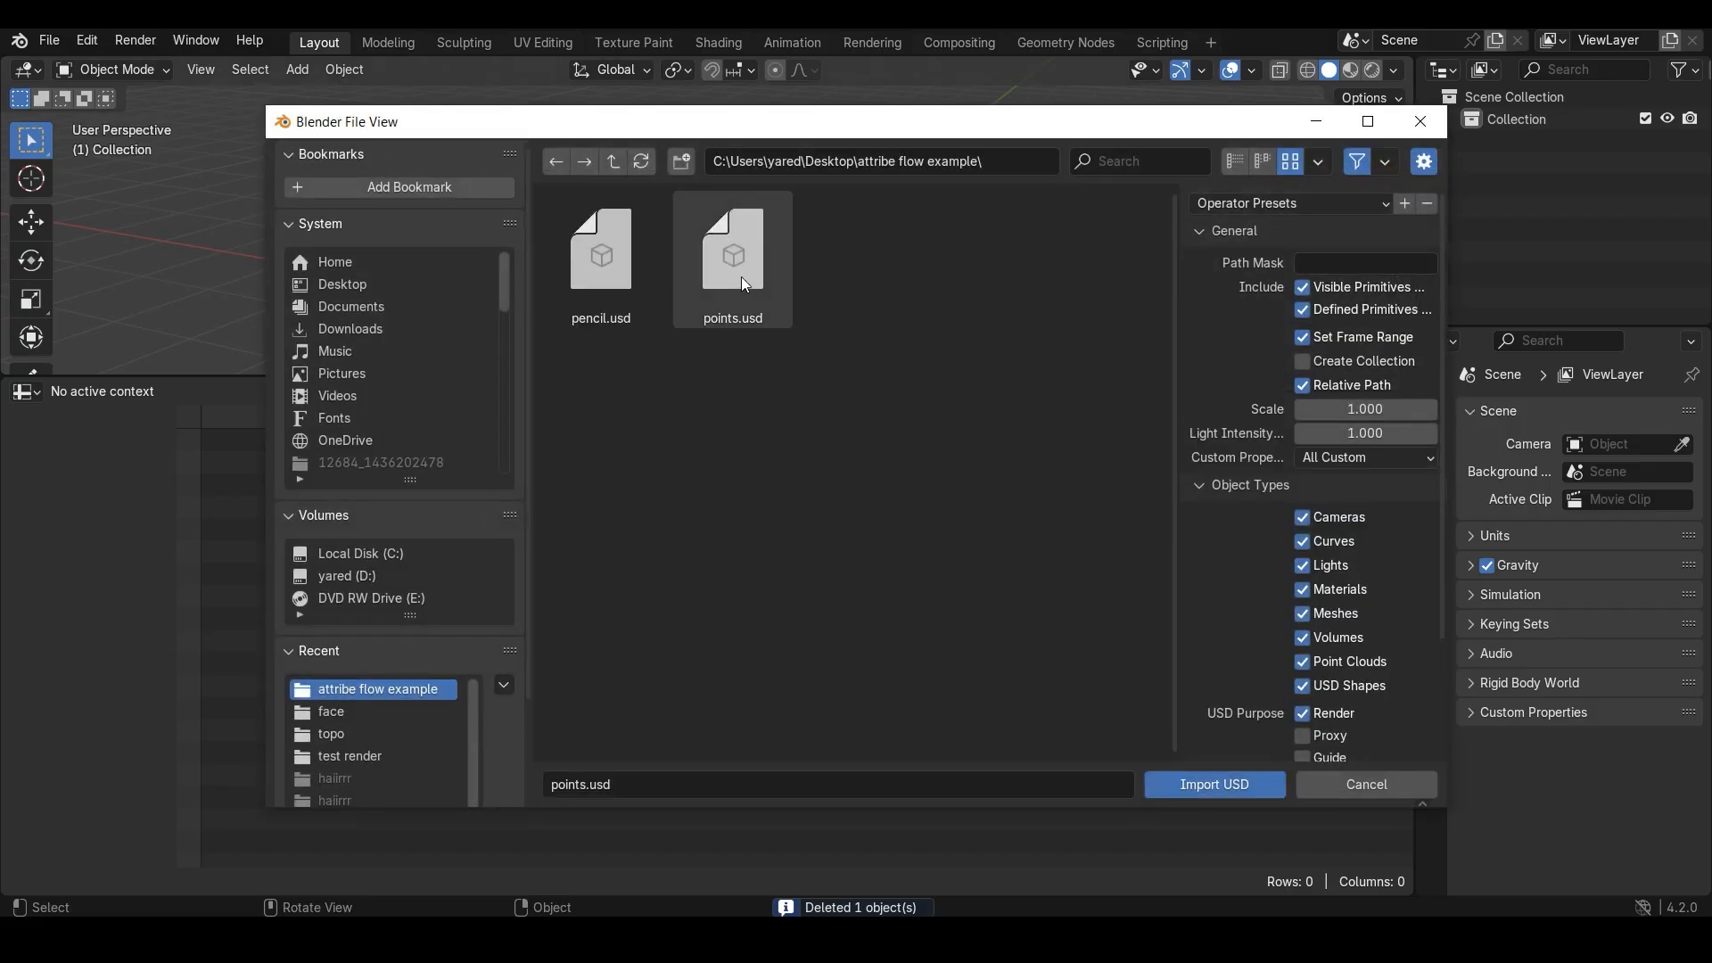
{"action": "double_click", "coordinate": [733, 274]}
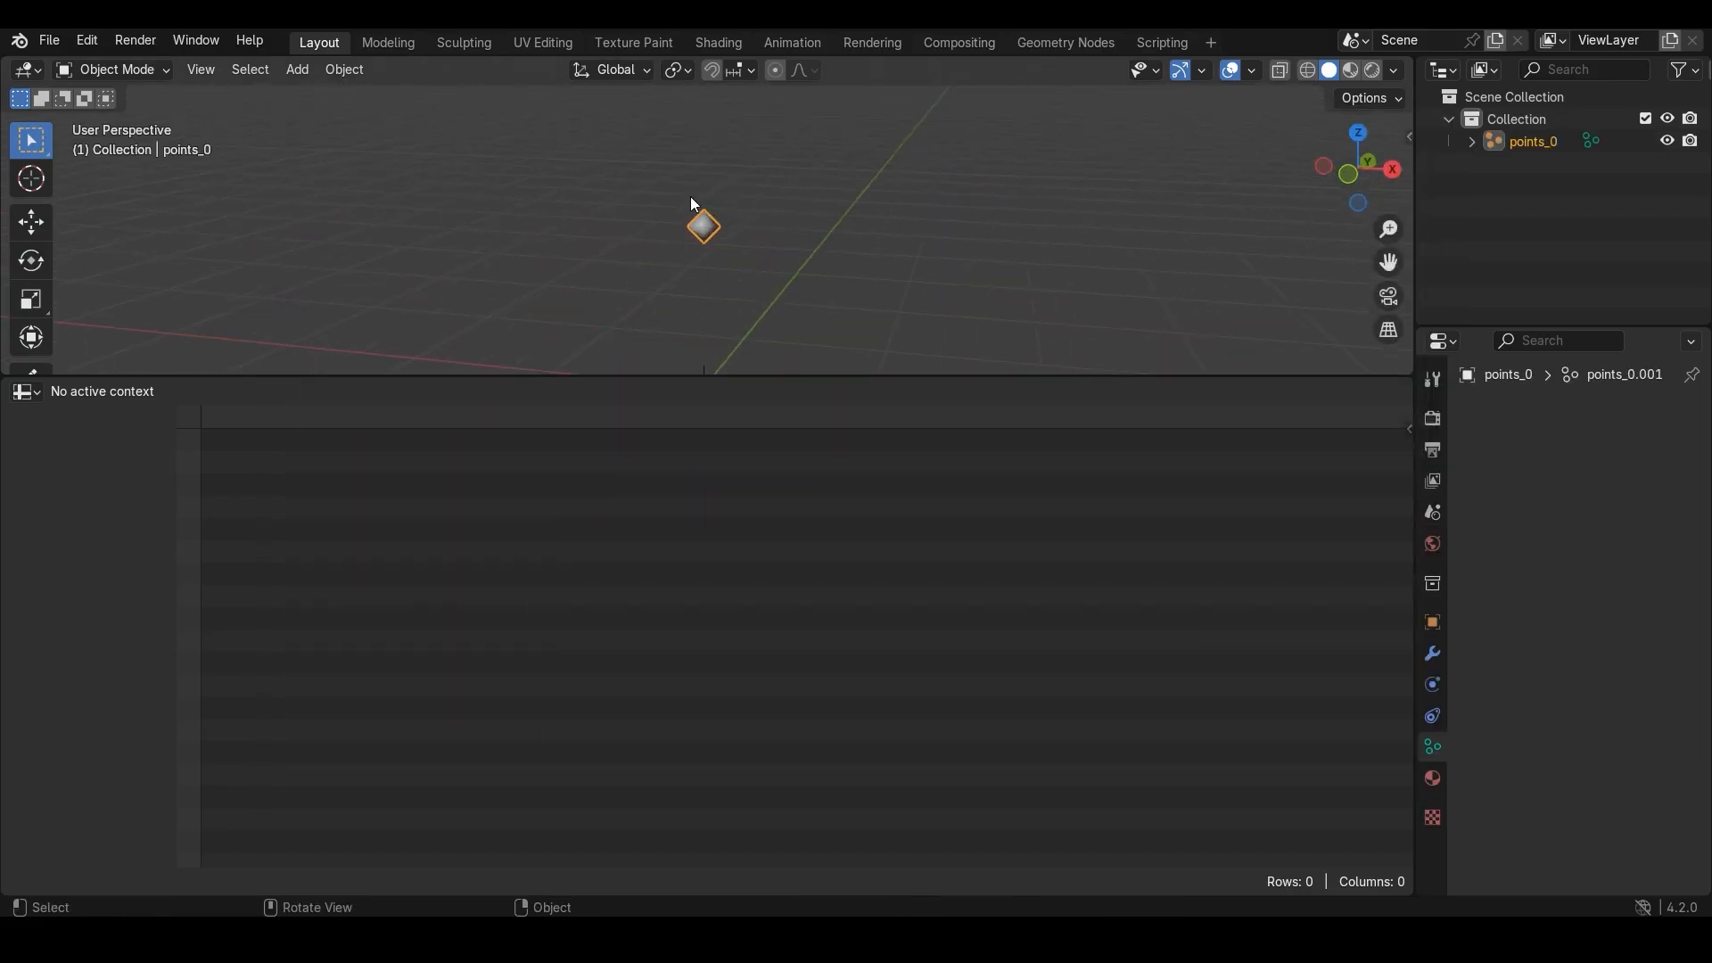
- Examine the new points_0 cloud in the viewport, its point attributes in the spreadsheet and the Mesh Vertex domain
{"action": "middle_click_drag", "start_coordinate": [658, 264], "coordinate": [697, 235]}
{"action": "left_click", "coordinate": [711, 220]}
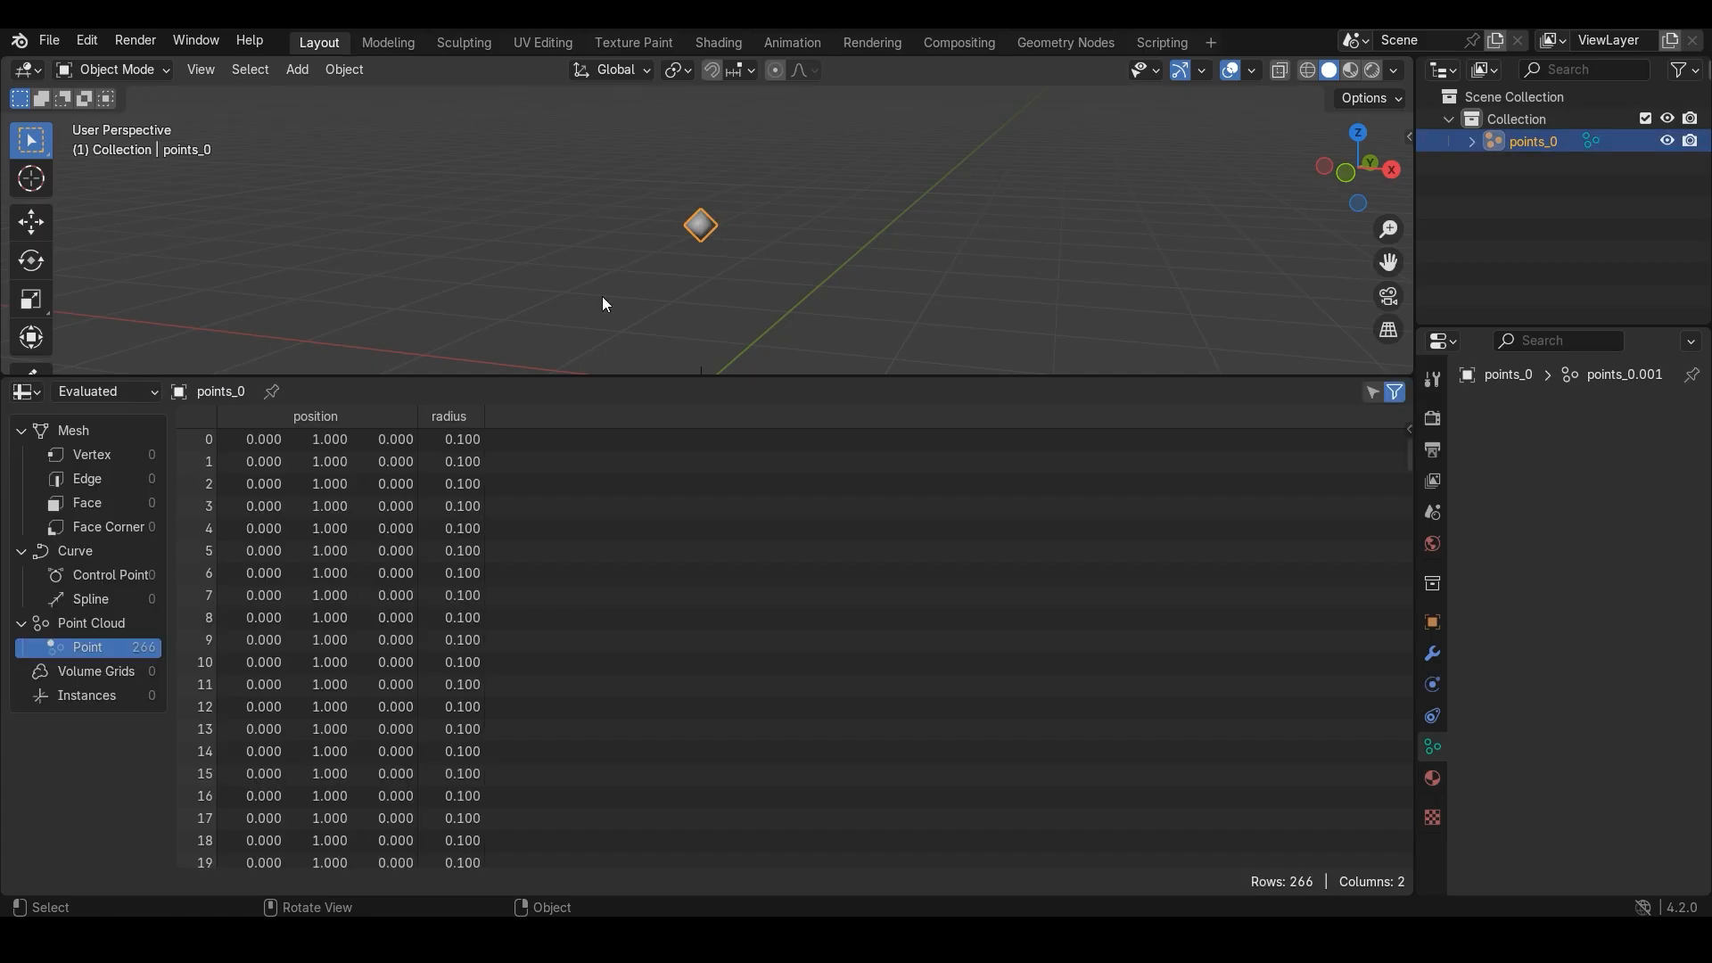
{"action": "middle_click_drag", "start_coordinate": [603, 303], "coordinate": [511, 324]}
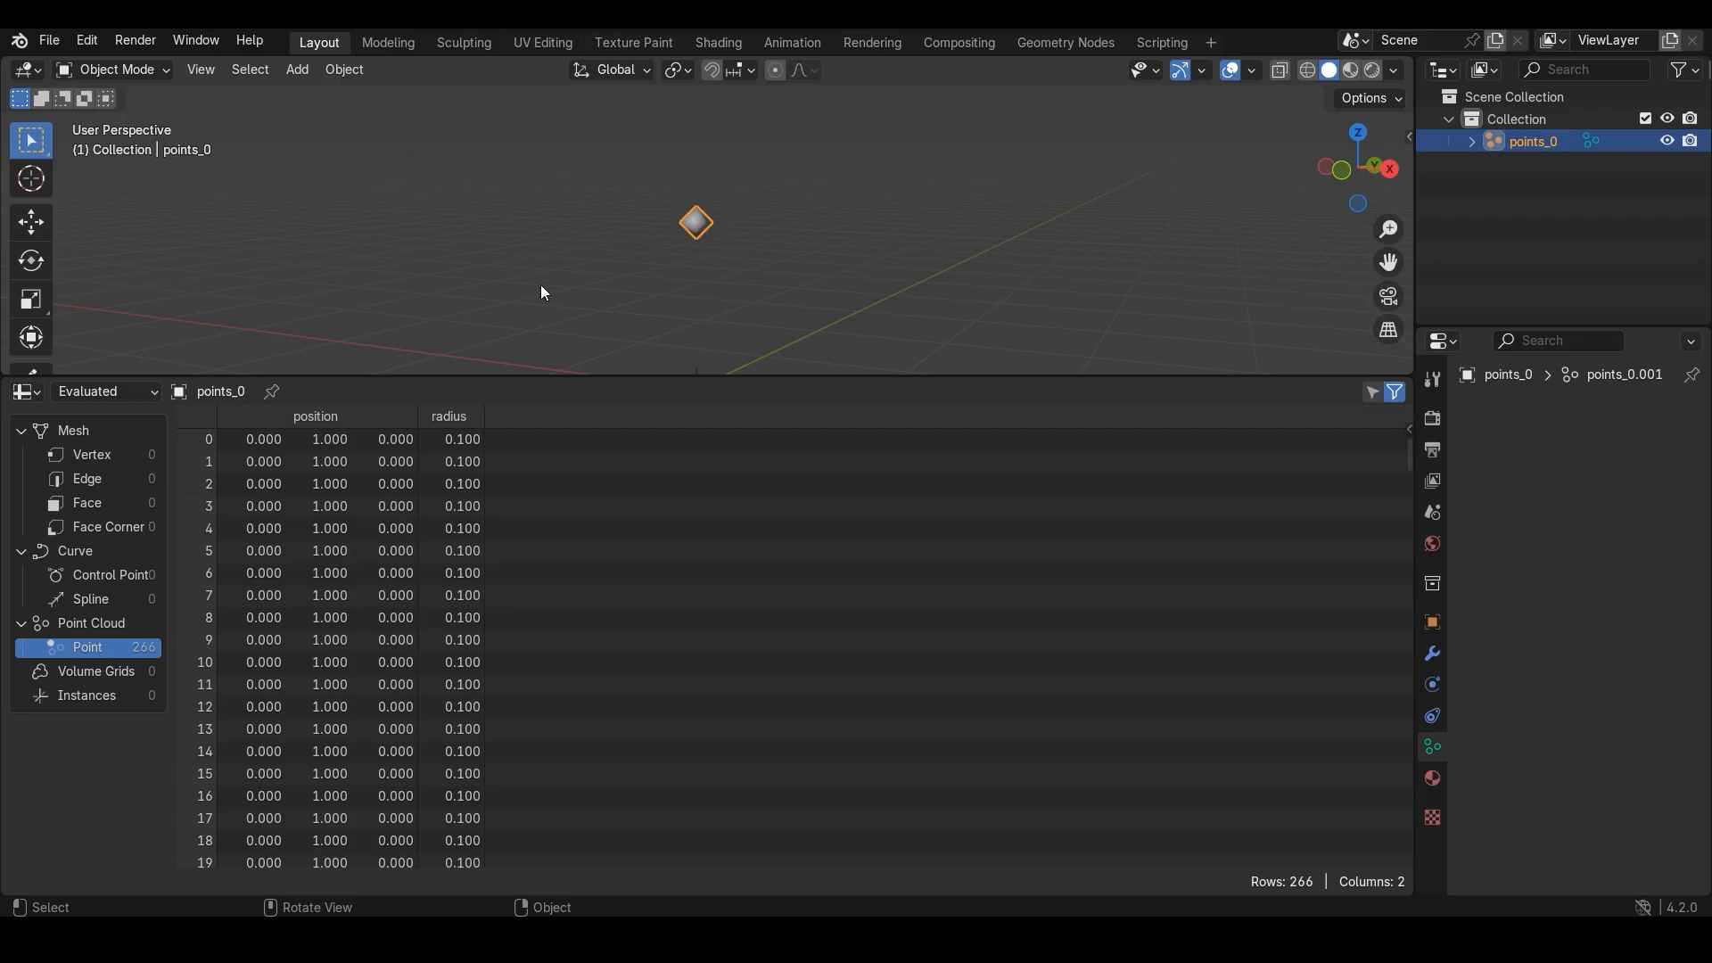
{"action": "left_click", "coordinate": [719, 251]}
{"action": "scroll", "coordinate": [718, 251], "scroll_direction": "down", "scroll_amount": 1}
{"action": "left_click", "coordinate": [707, 223]}
{"action": "middle_click_drag", "start_coordinate": [765, 279], "coordinate": [746, 155]}
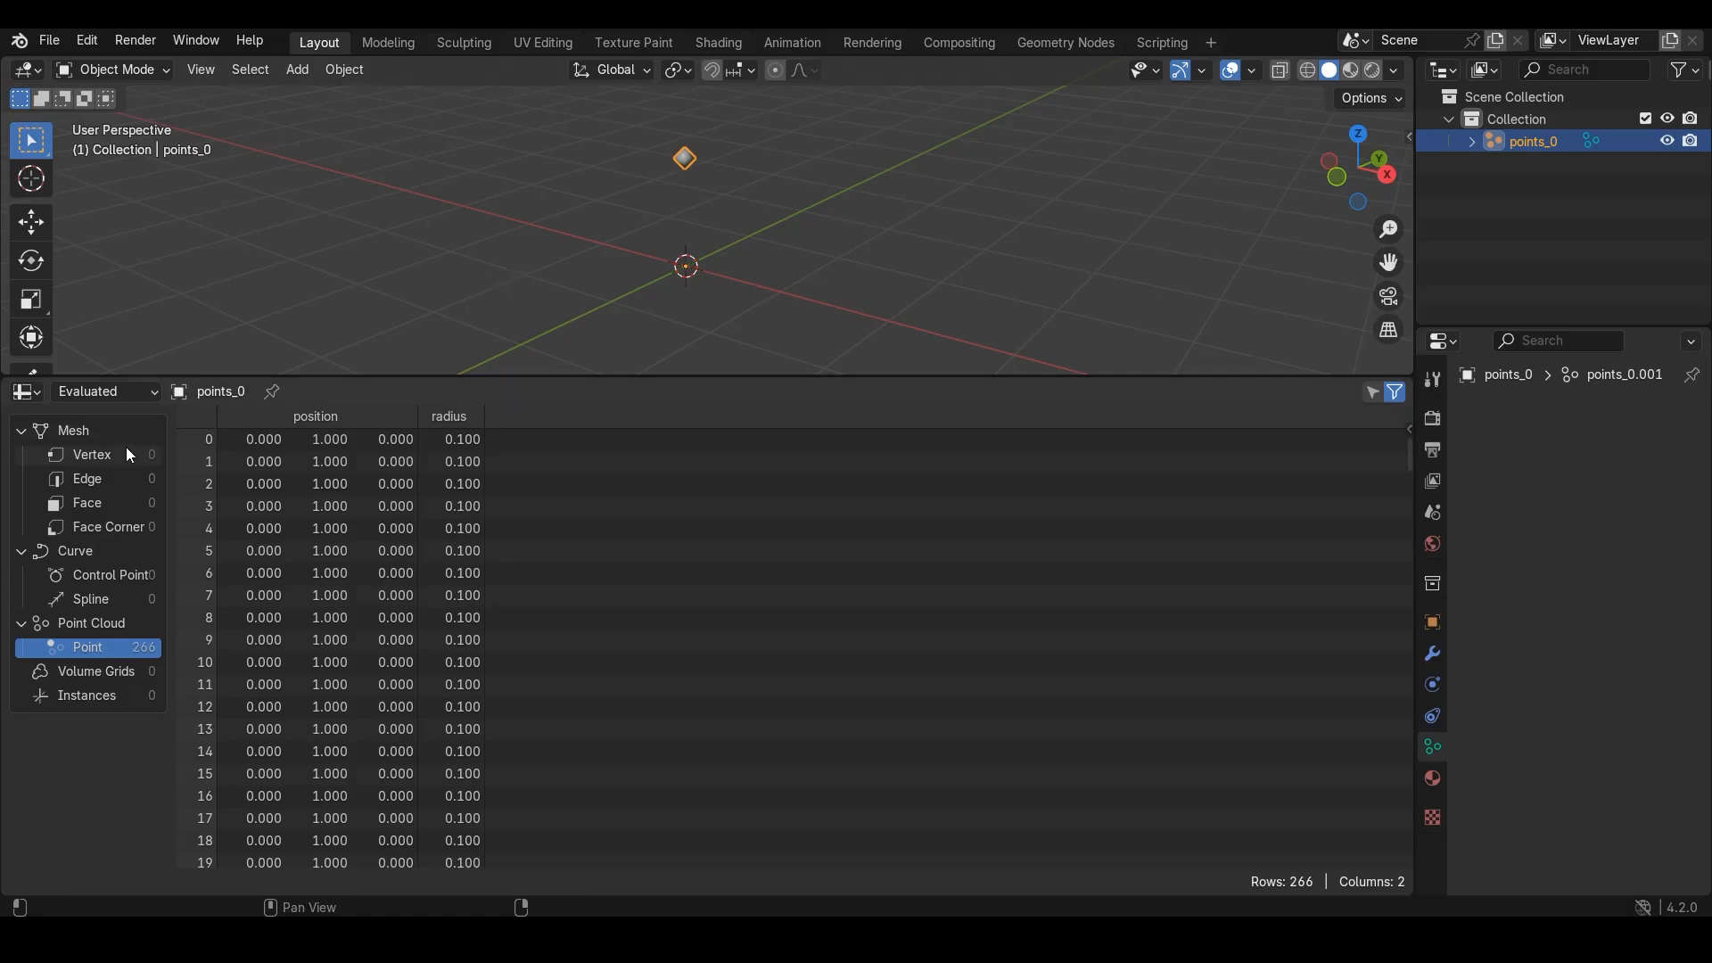
{"action": "left_click", "coordinate": [102, 454]}
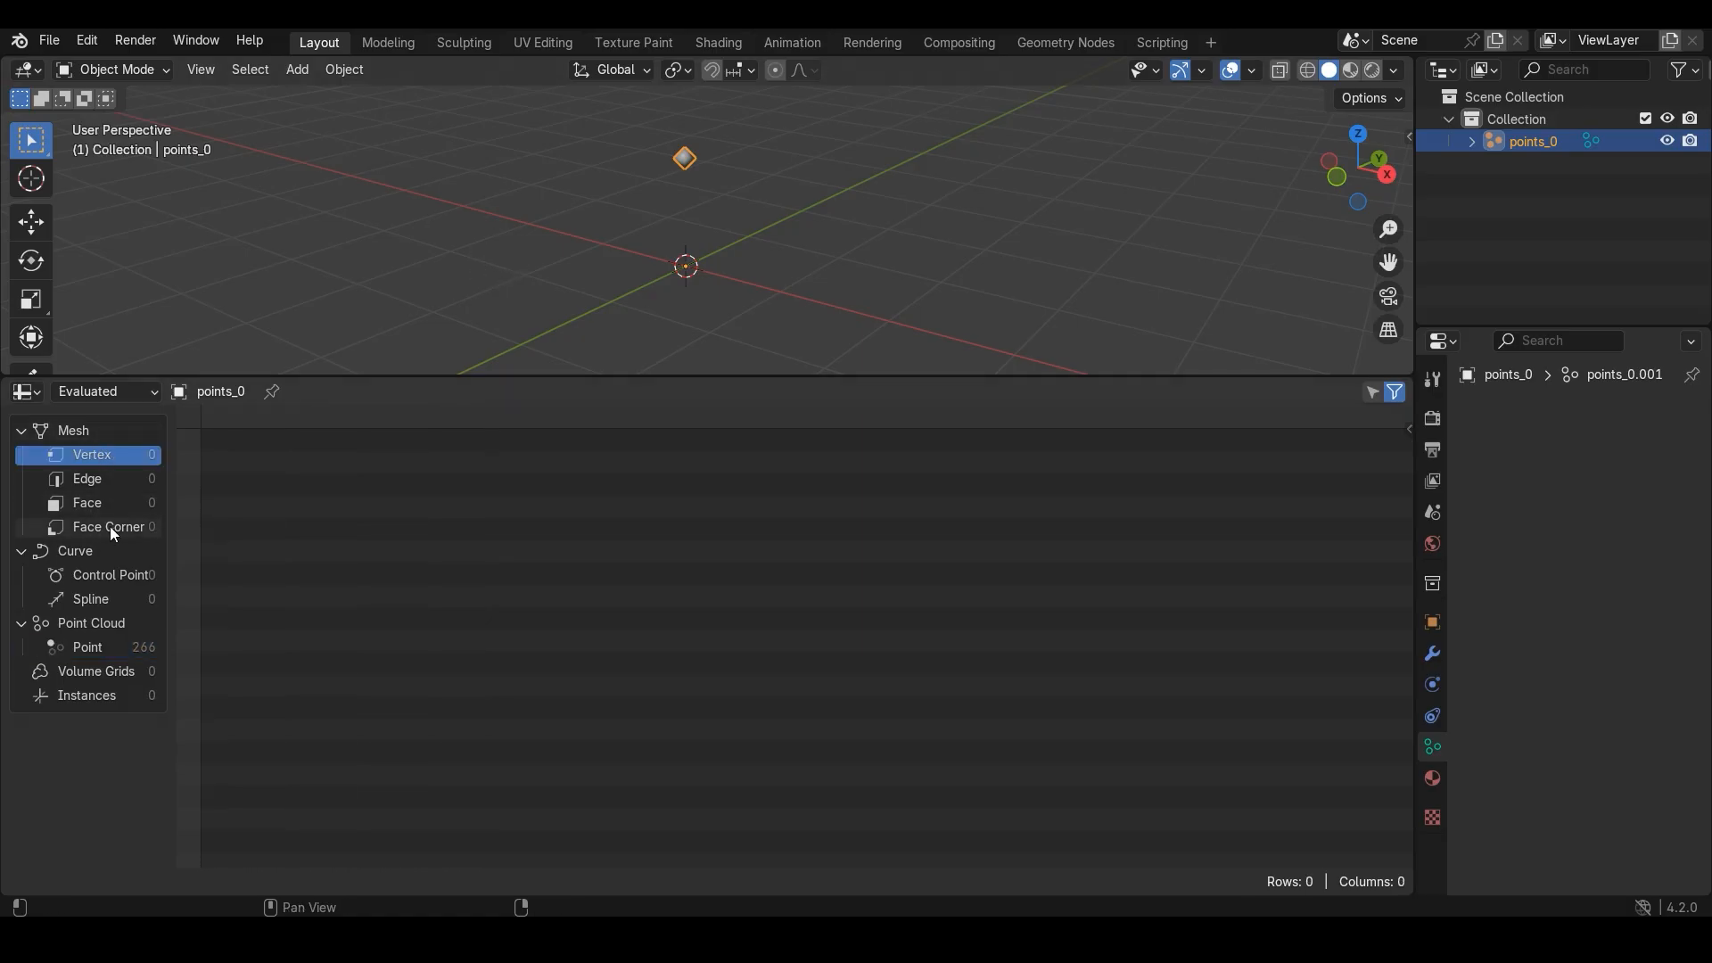
{"action": "middle_click_drag", "start_coordinate": [709, 228], "coordinate": [758, 214]}
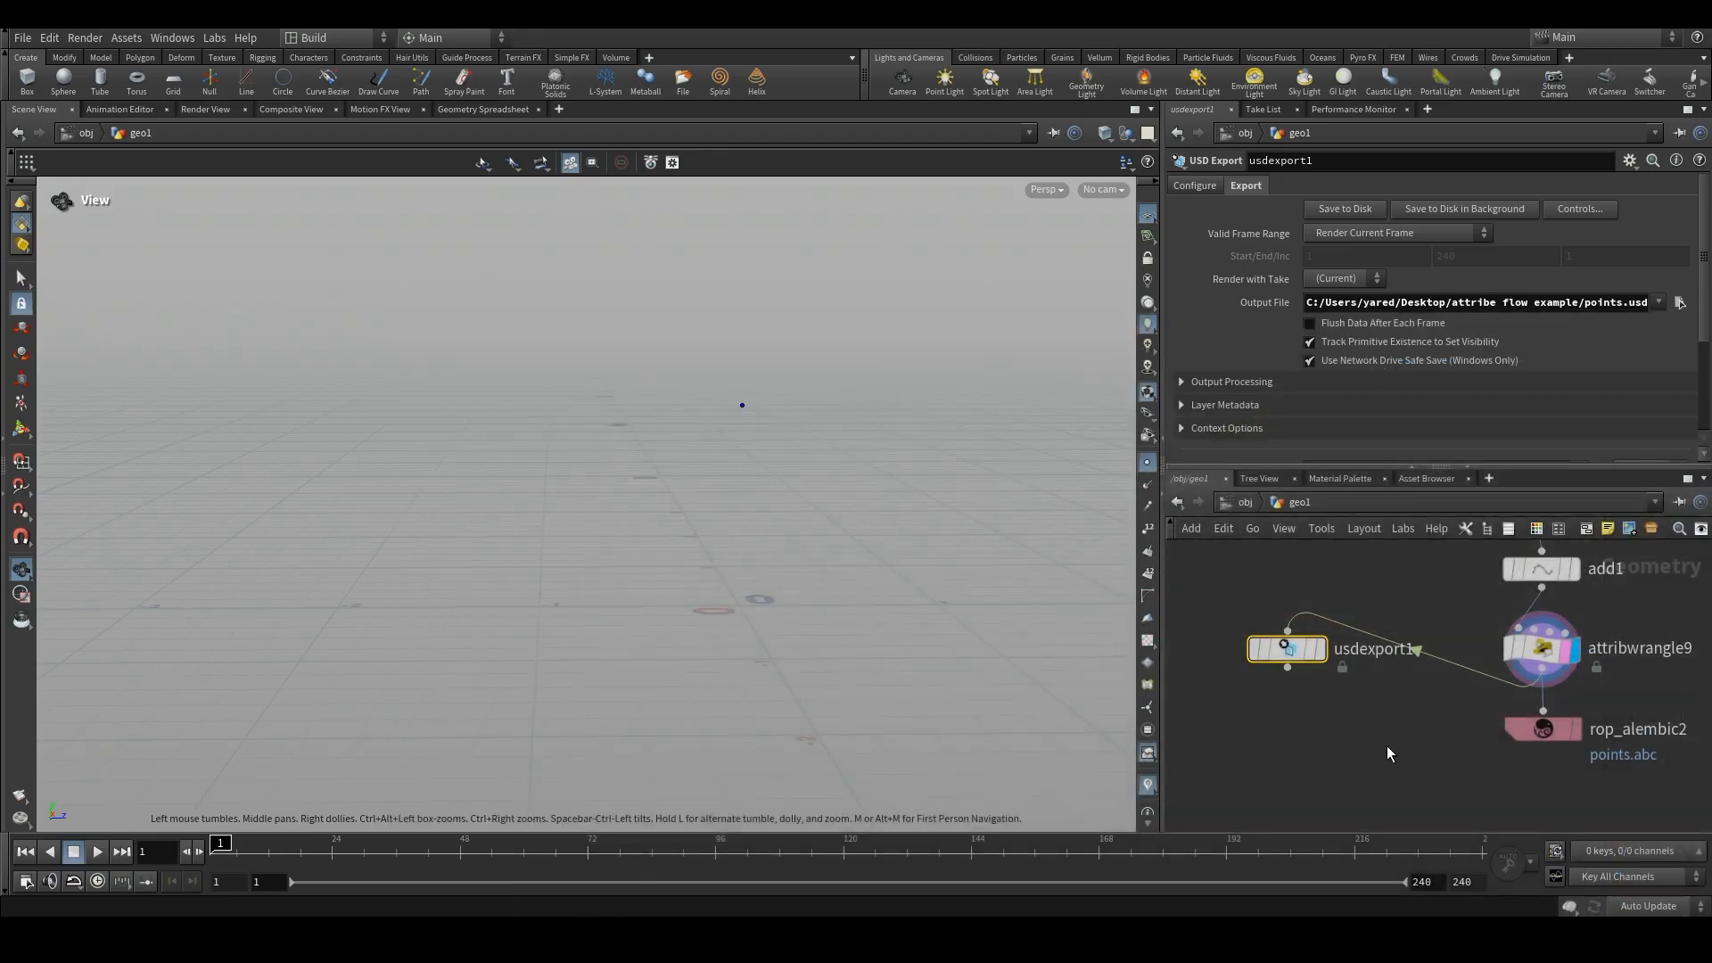